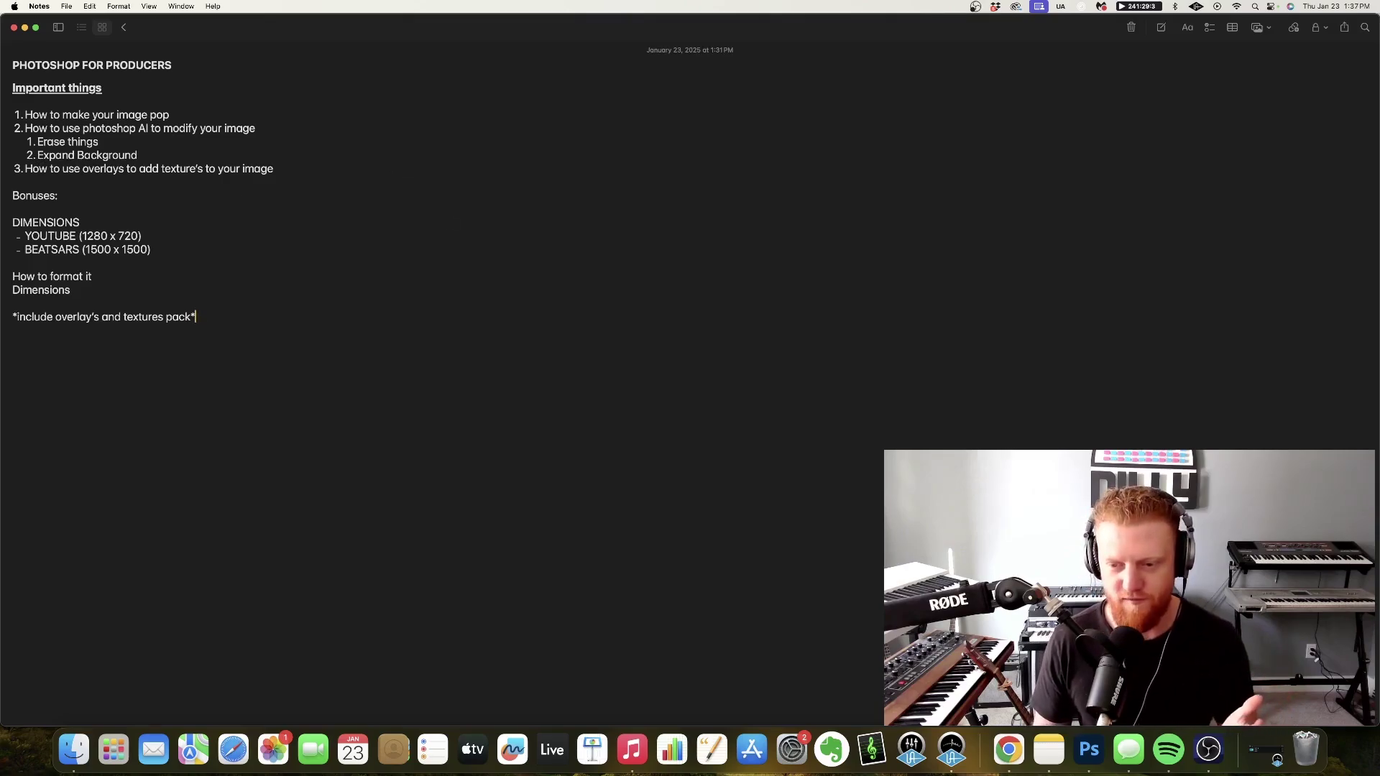
Switch to Chrome with the main channel profile and open the Midjourney page showing the burning-piano painting.
click(1009, 750)
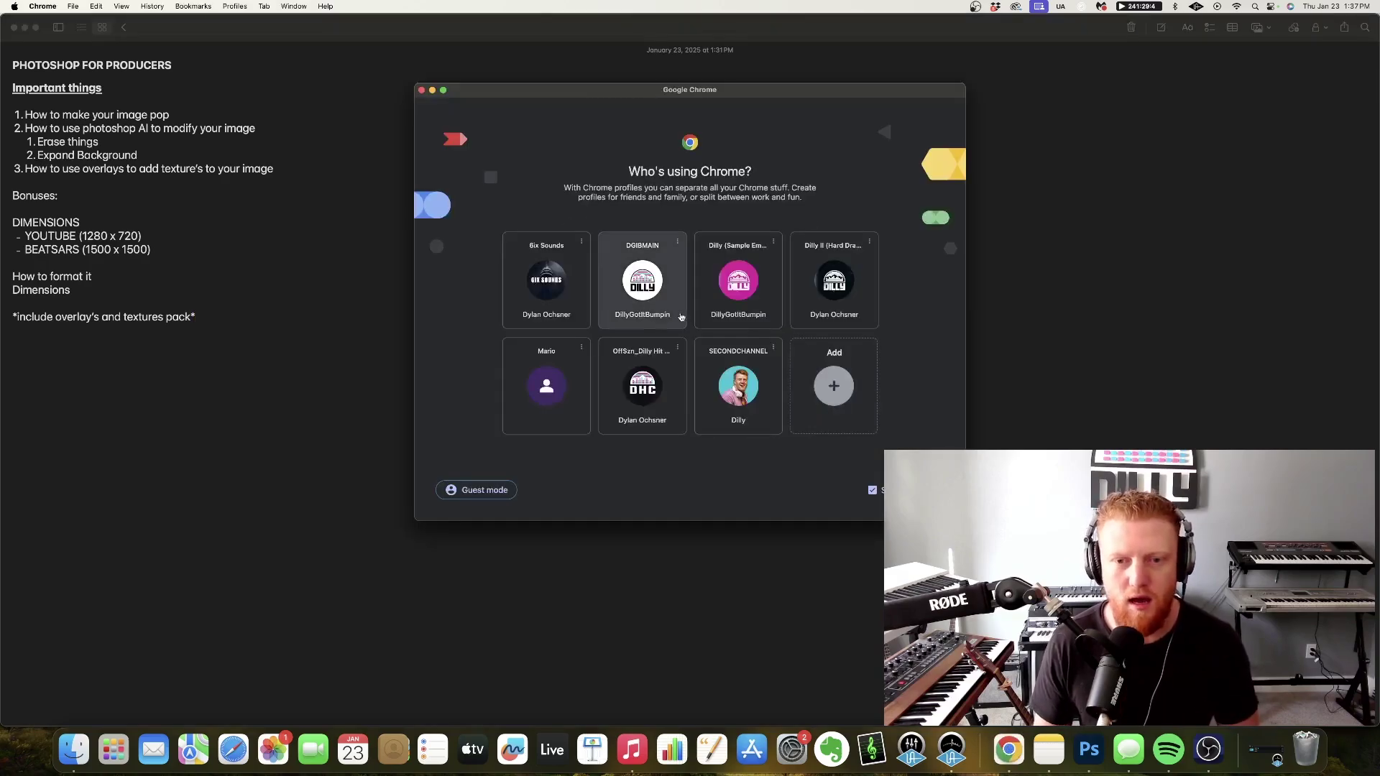
click(662, 305)
text(midj)
key(Return)
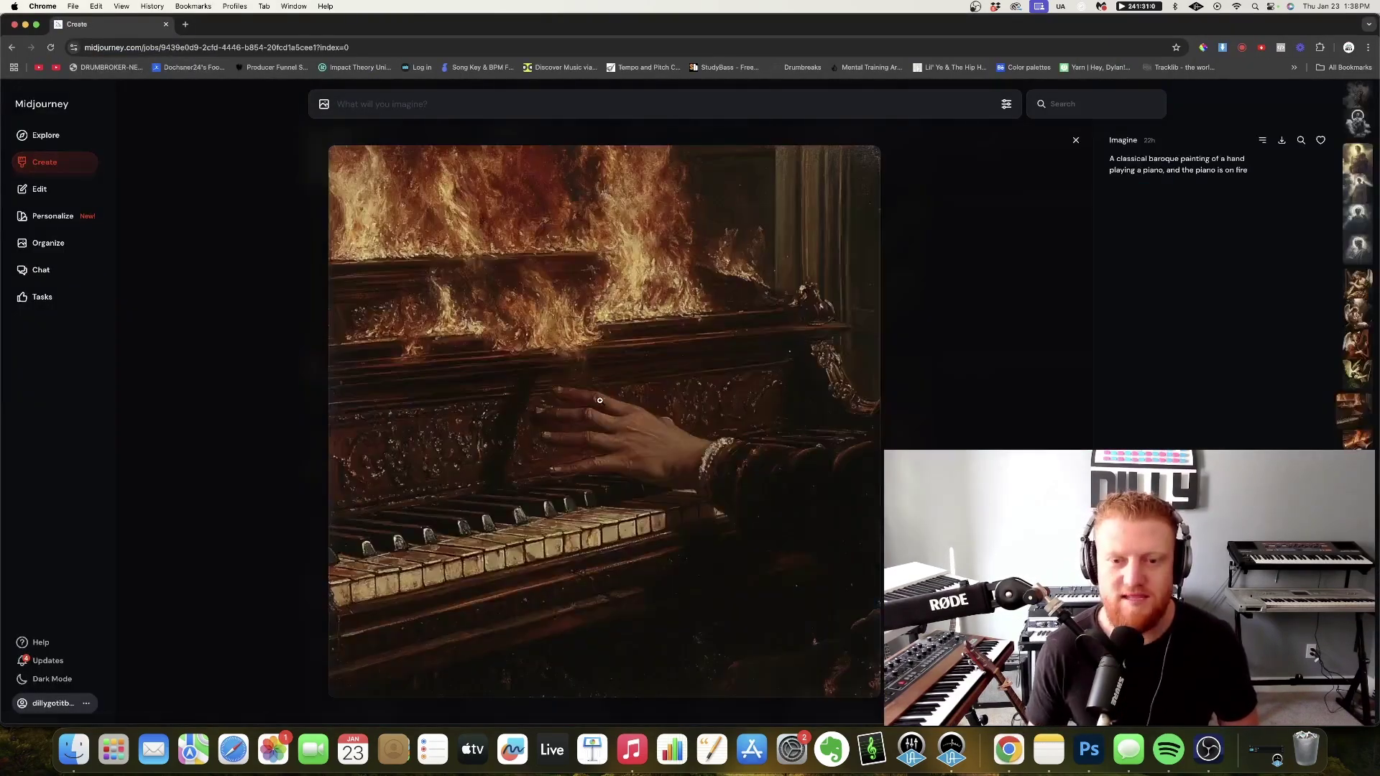
Copy the burning-piano painting and paste it into the blank 1280 x 720 px Photoshop document, accepting the colour profile conversion.
right_click(600, 401)
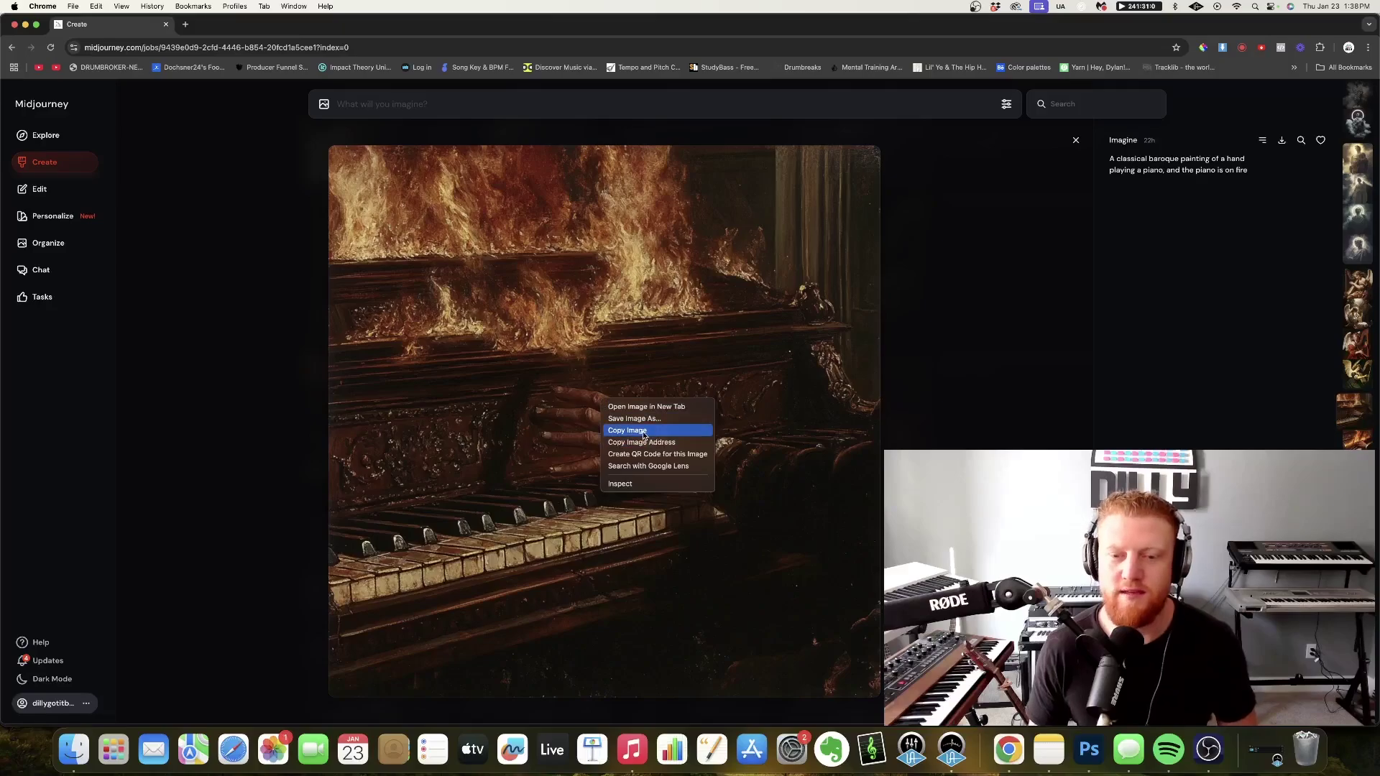
click(642, 432)
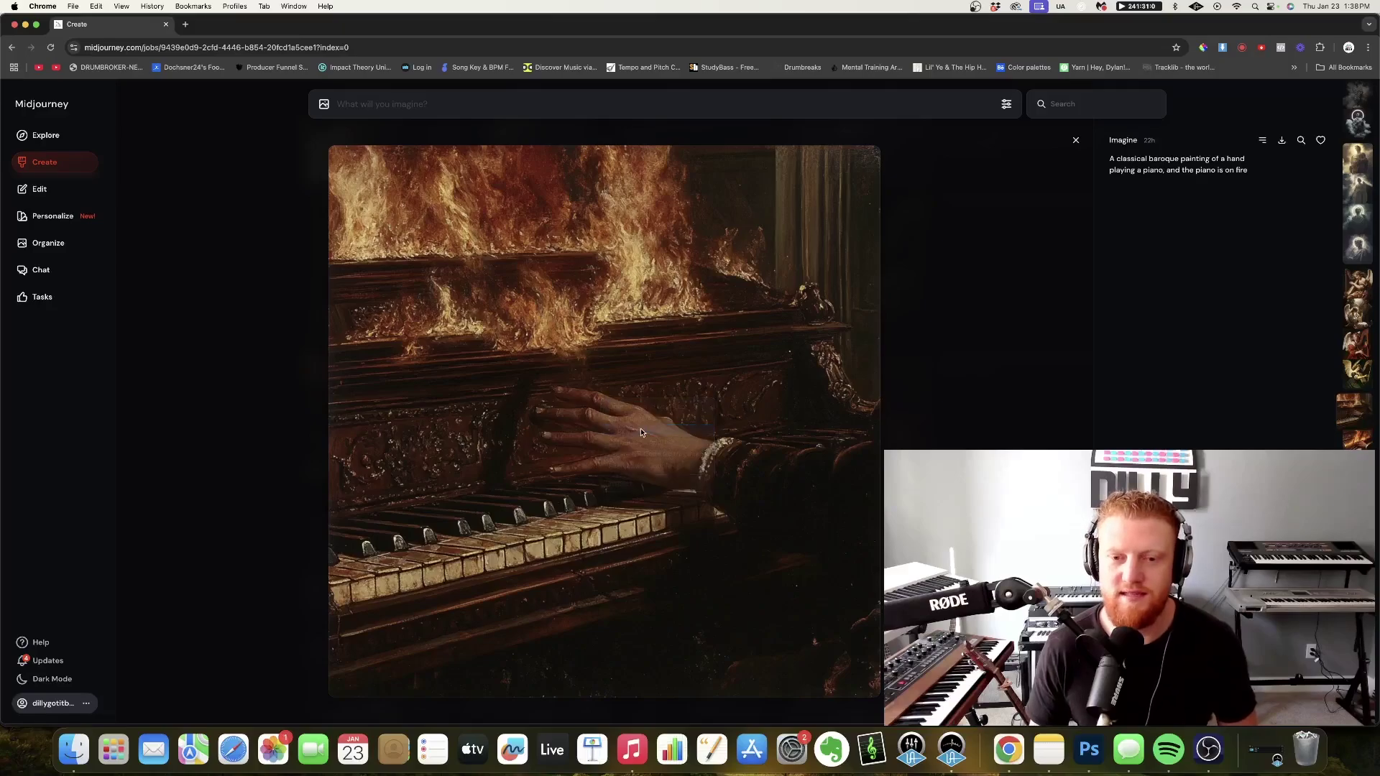
click(1078, 749)
key(super+v)
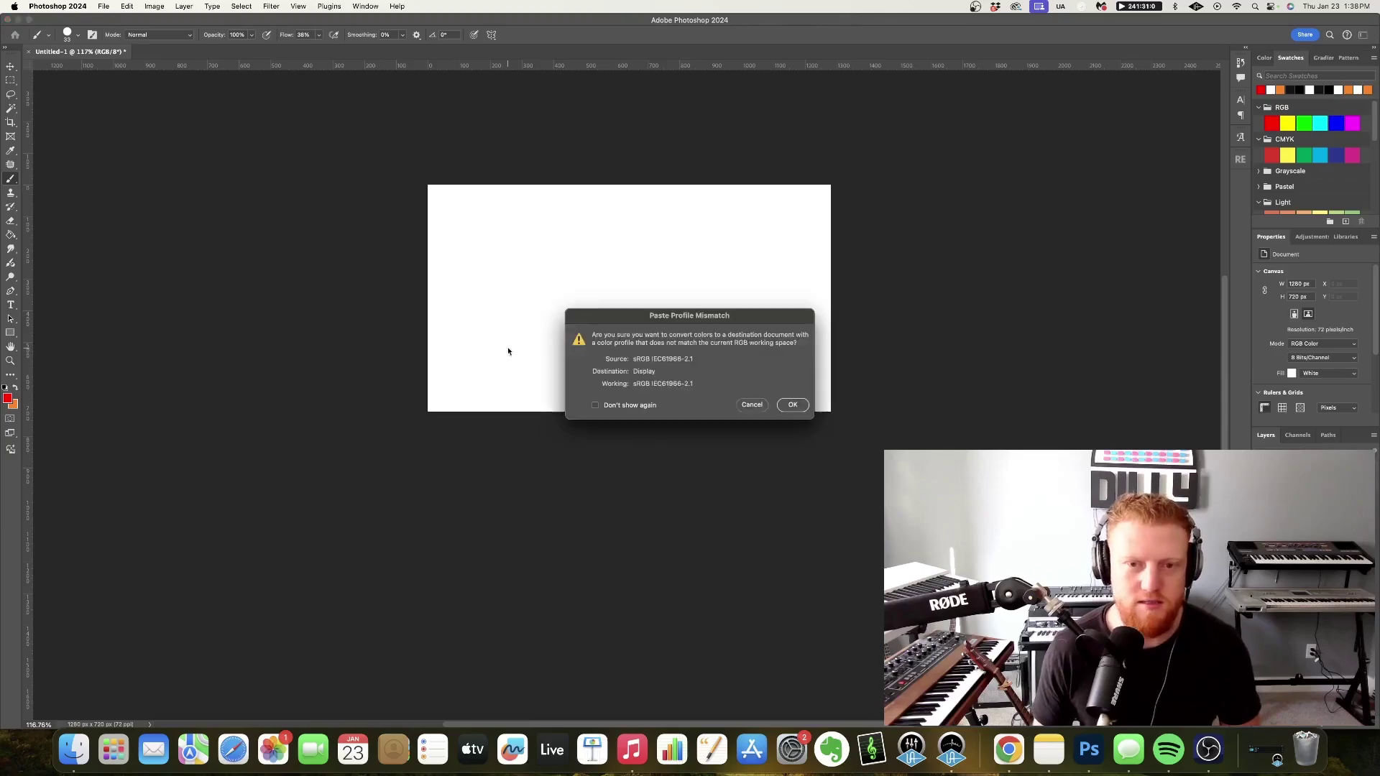
click(792, 405)
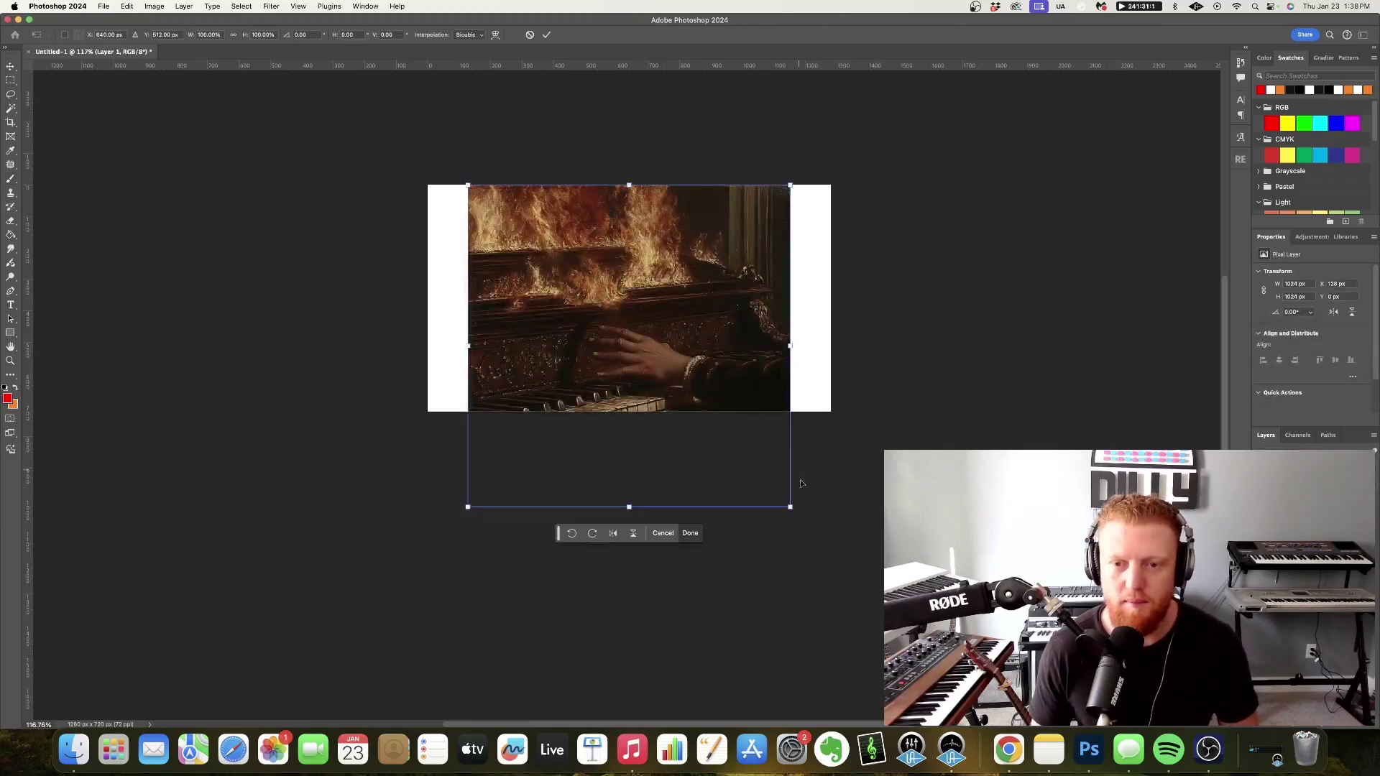
Scale the pasted painting down to about 727 x 727 px so it spans the canvas height, centred horizontally.
drag(795, 505, 694, 412)
drag(644, 365, 684, 358)
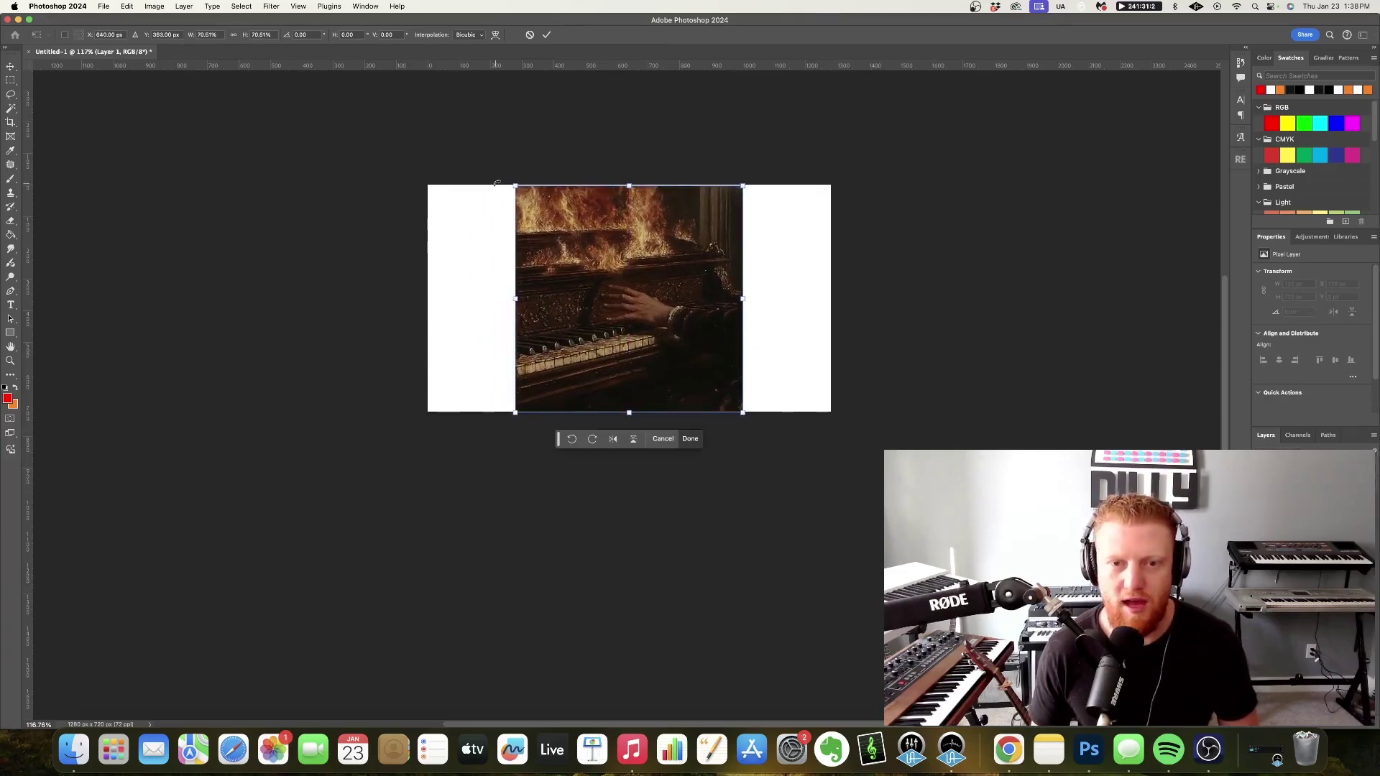
drag(511, 182, 508, 182)
drag(599, 261, 601, 262)
key(Return)
key(b)
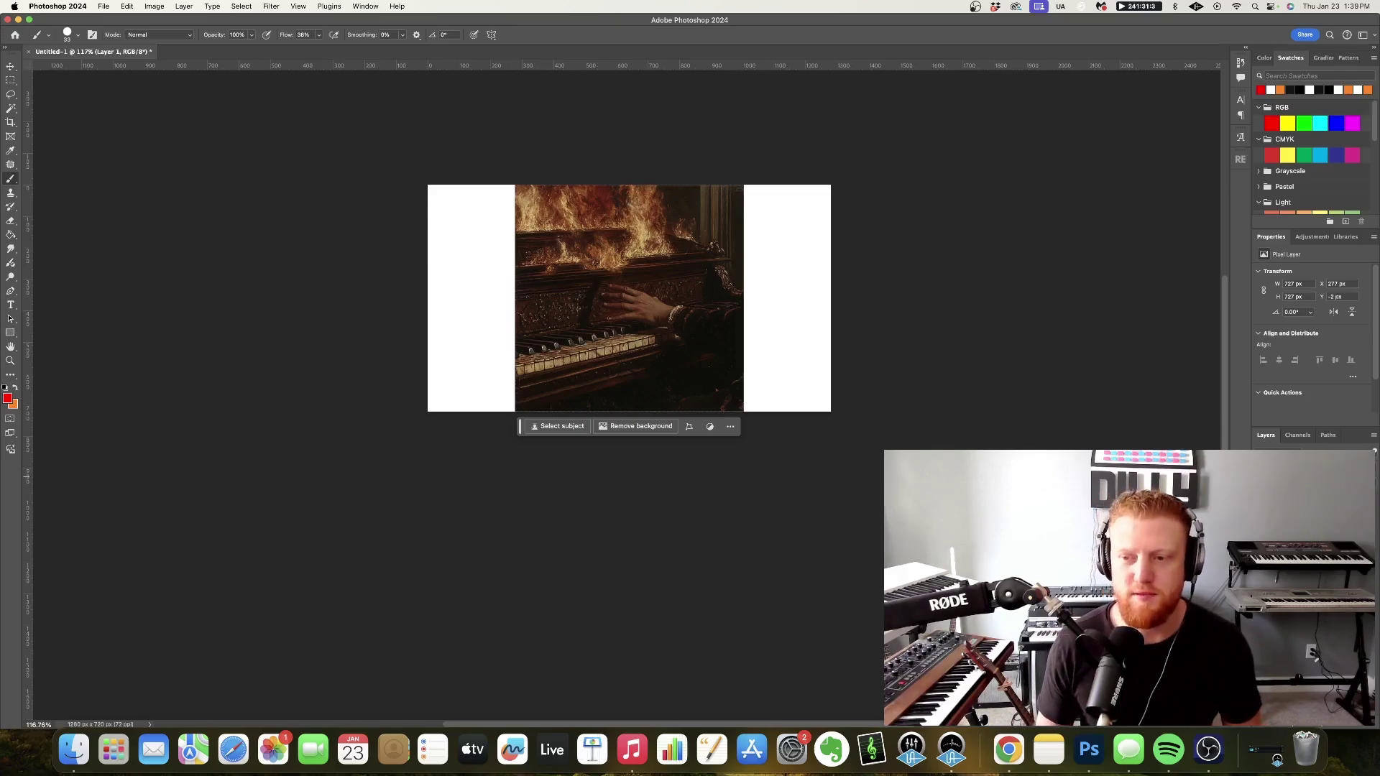
Fill the white background layer behind the painting with black using the Paint Bucket.
click(1302, 512)
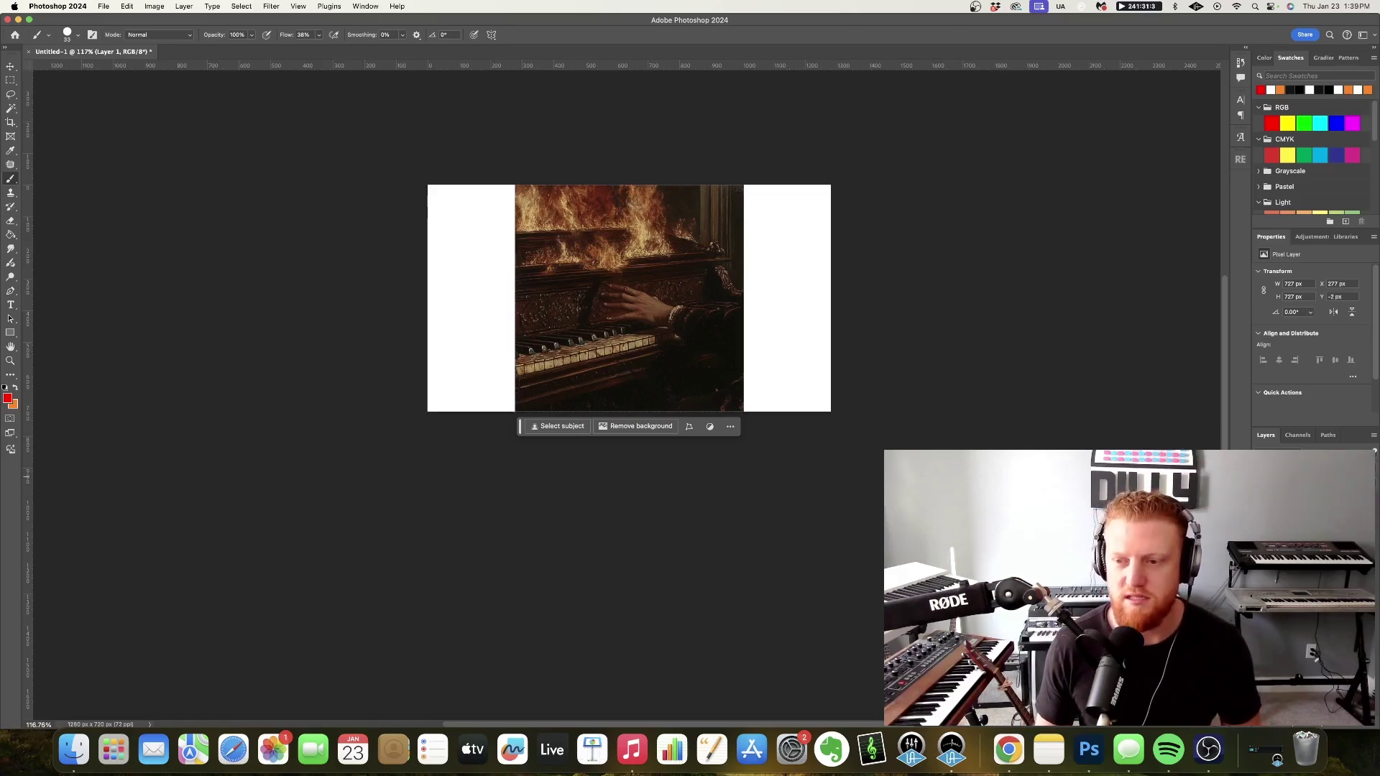
click(9, 398)
click(927, 560)
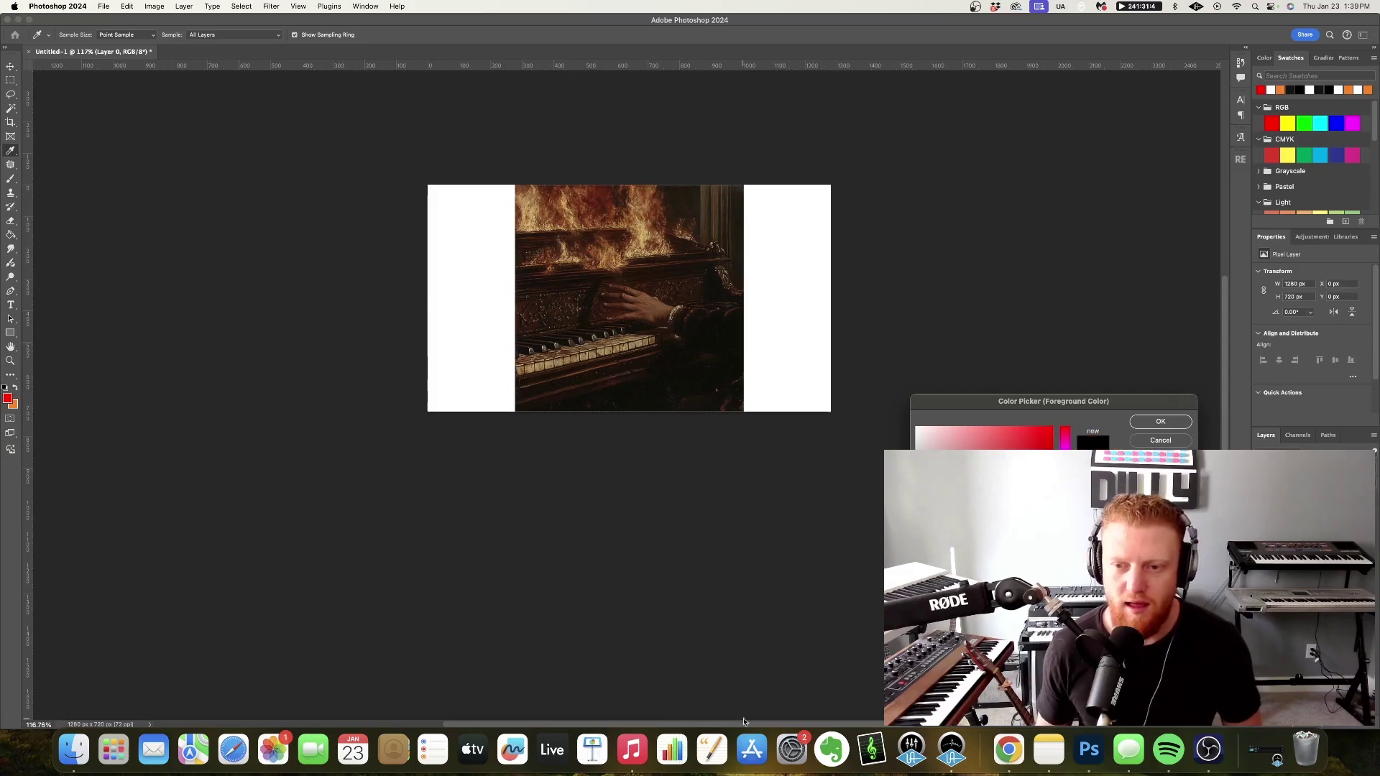
click(1160, 421)
key(g)
click(791, 352)
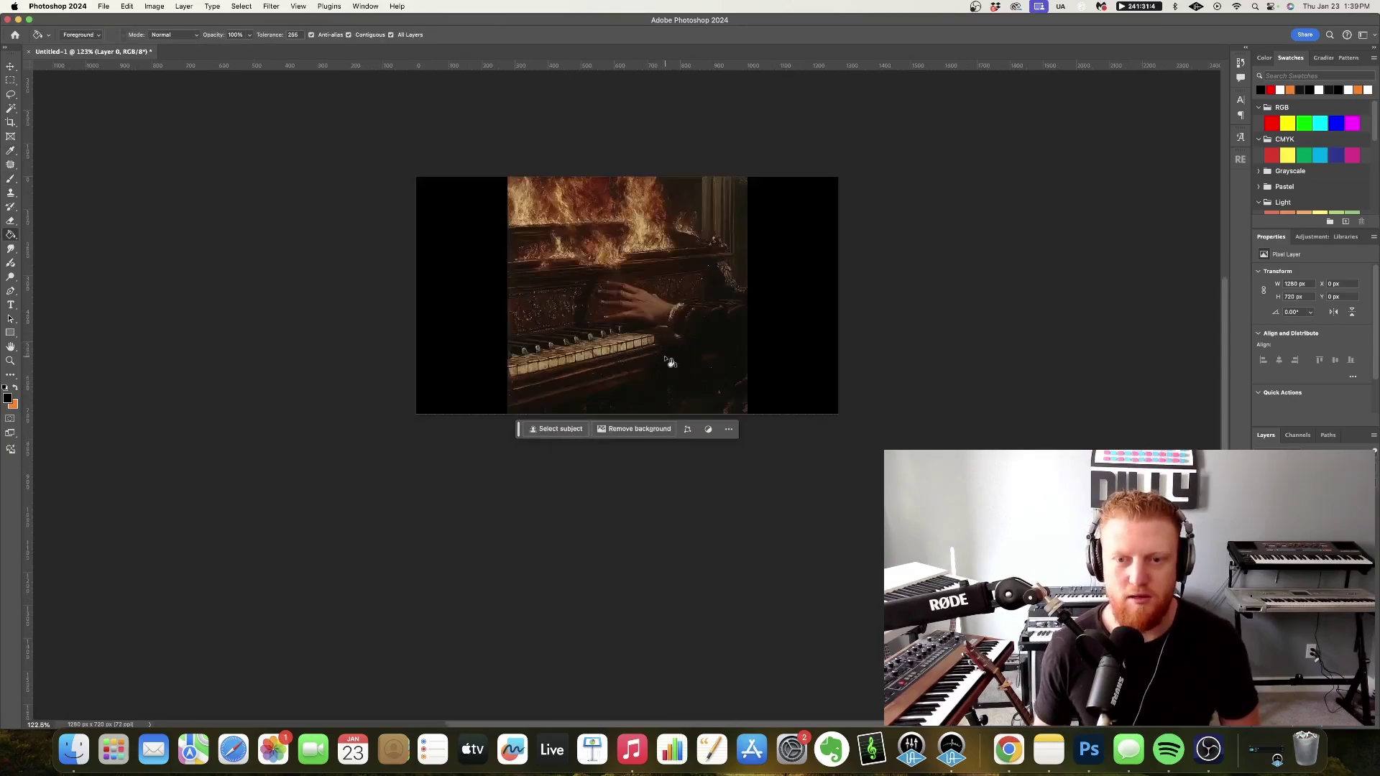
key(super+t)
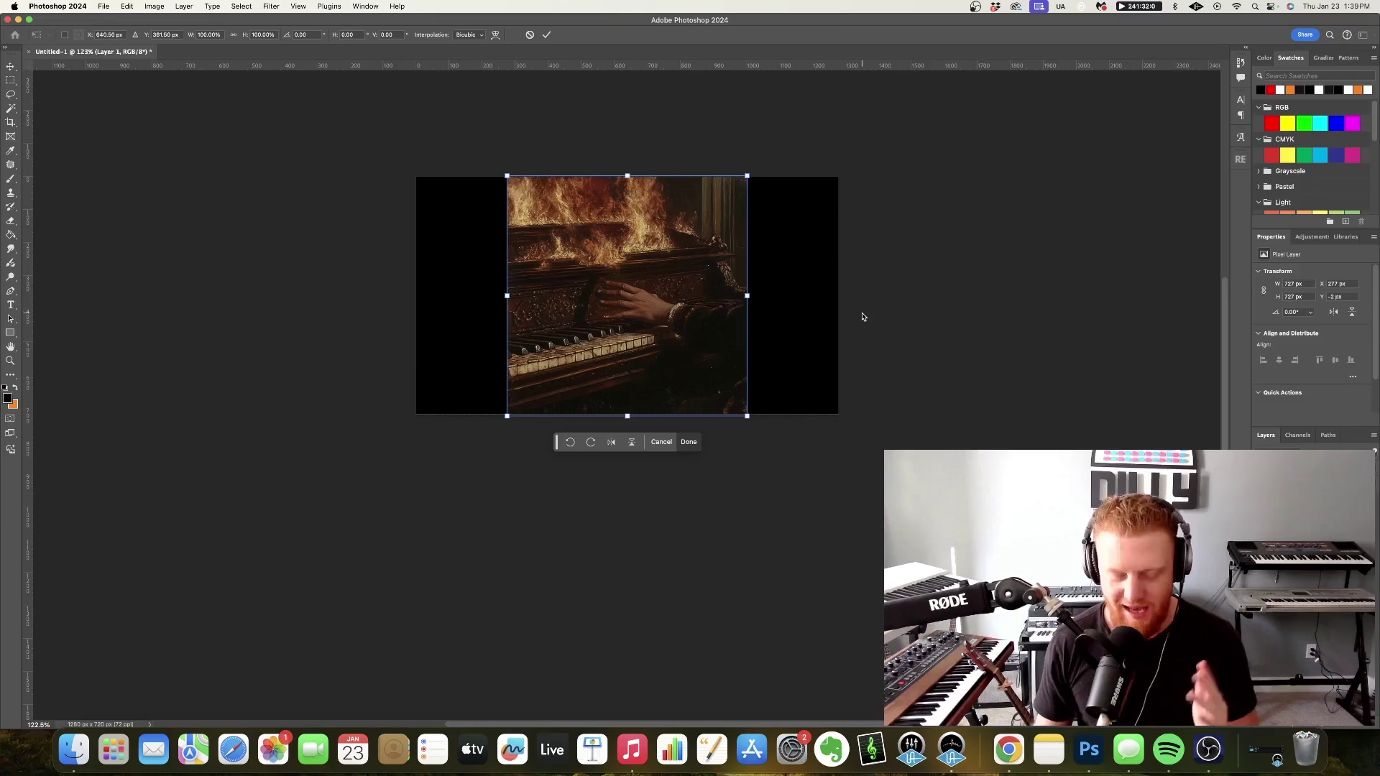
key(Return)
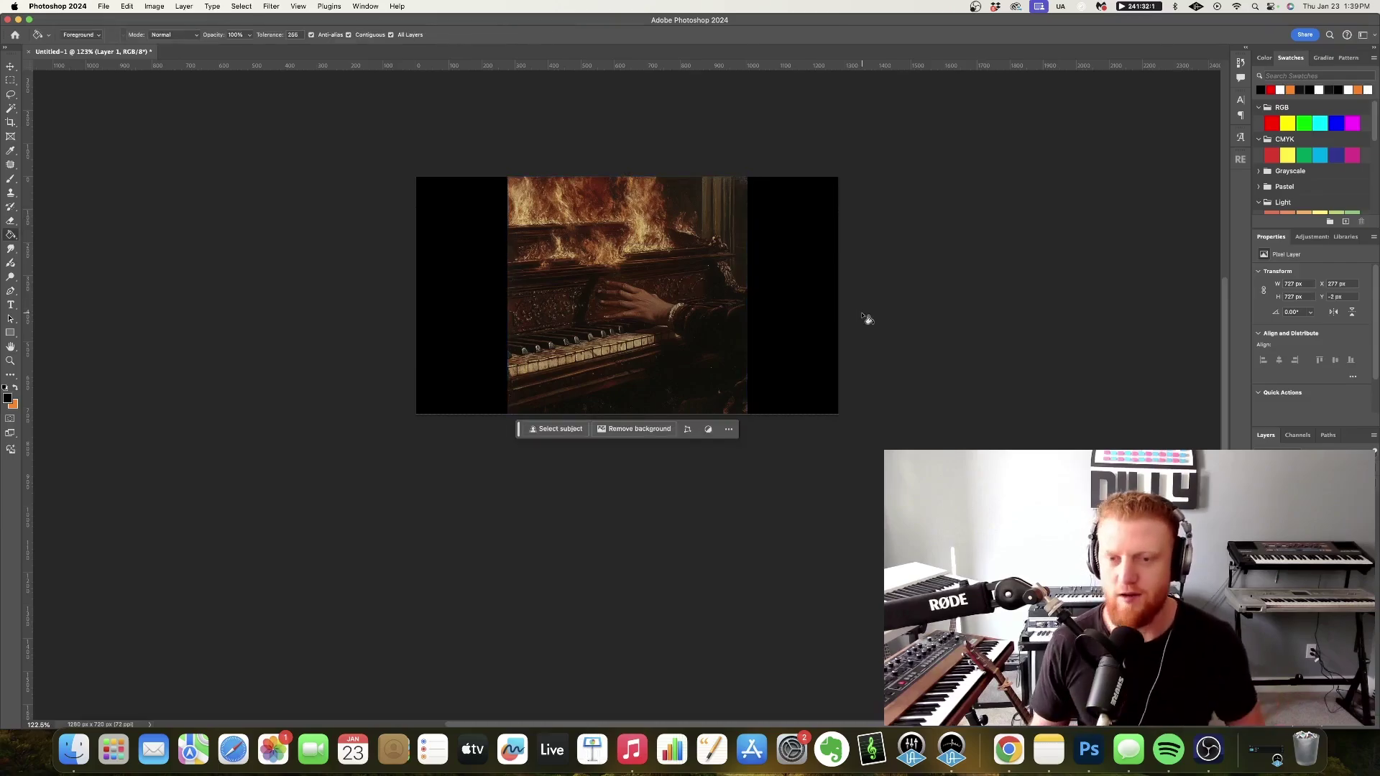
scroll(865, 319, down, 1)
scroll(624, 288, right, 1)
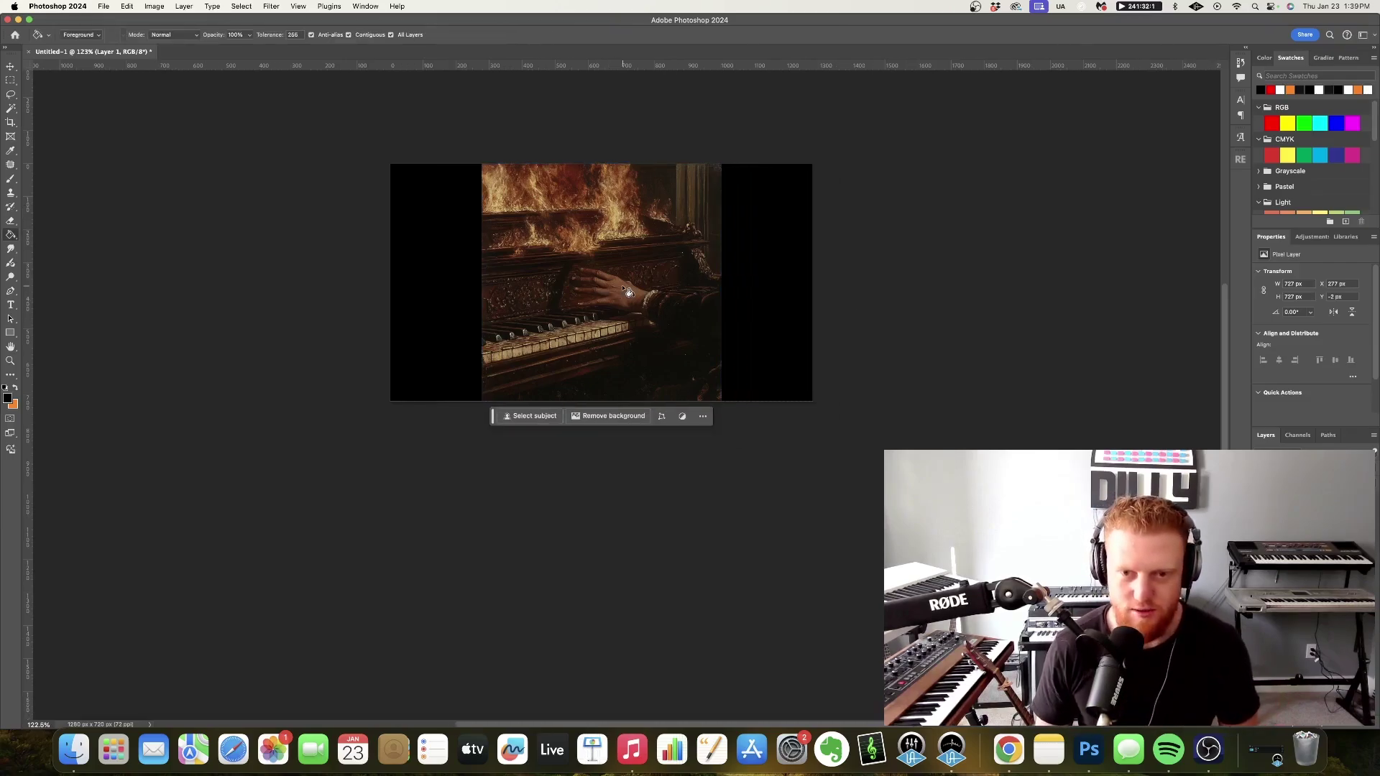
scroll(627, 291, up, 3)
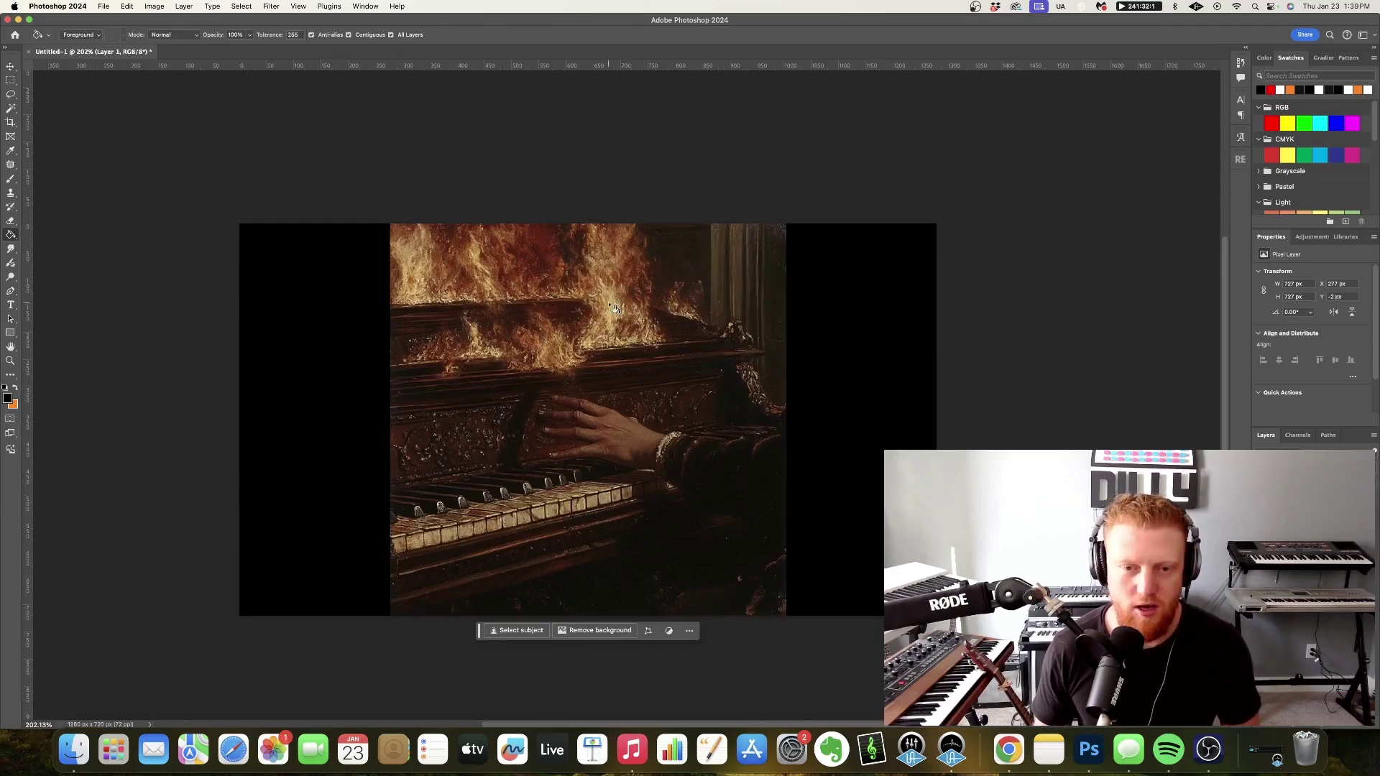
scroll(615, 309, up, 2)
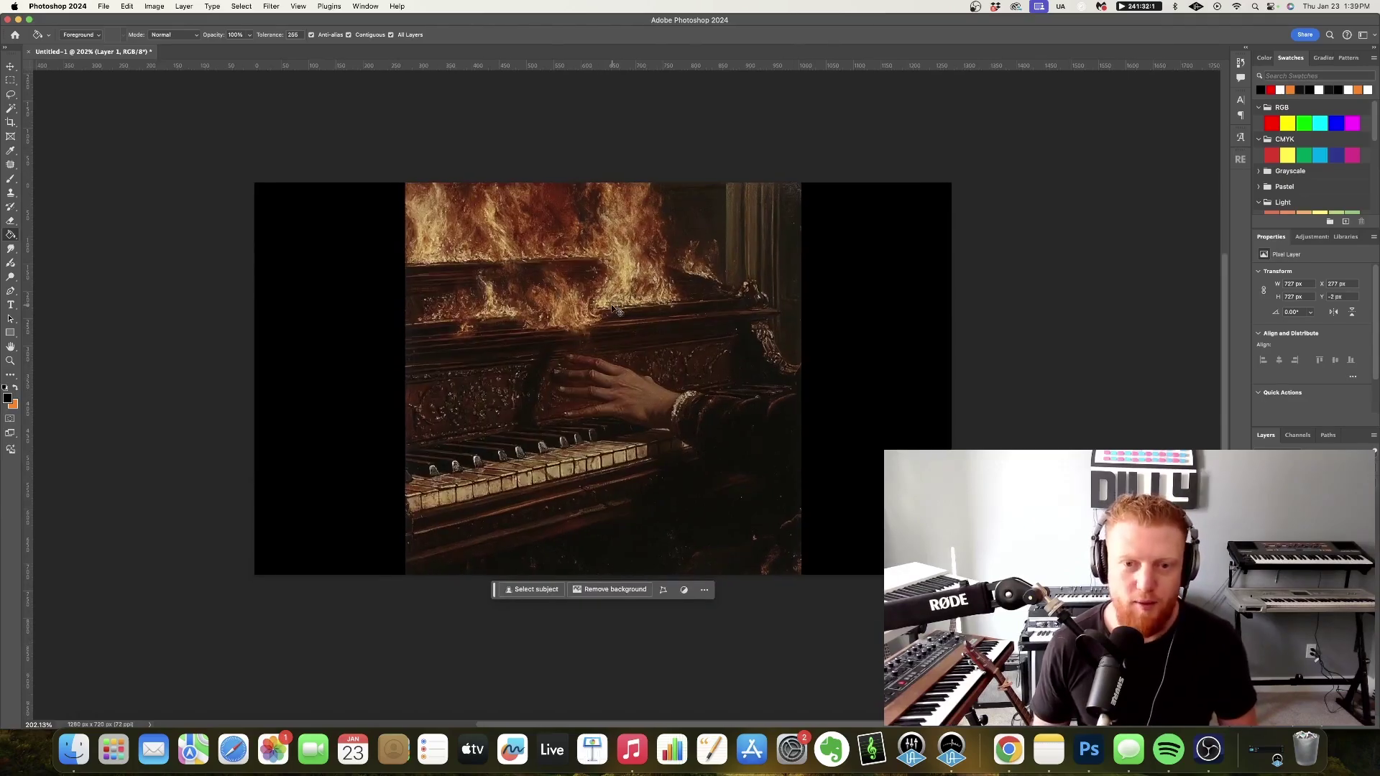
key(super+shift+x)
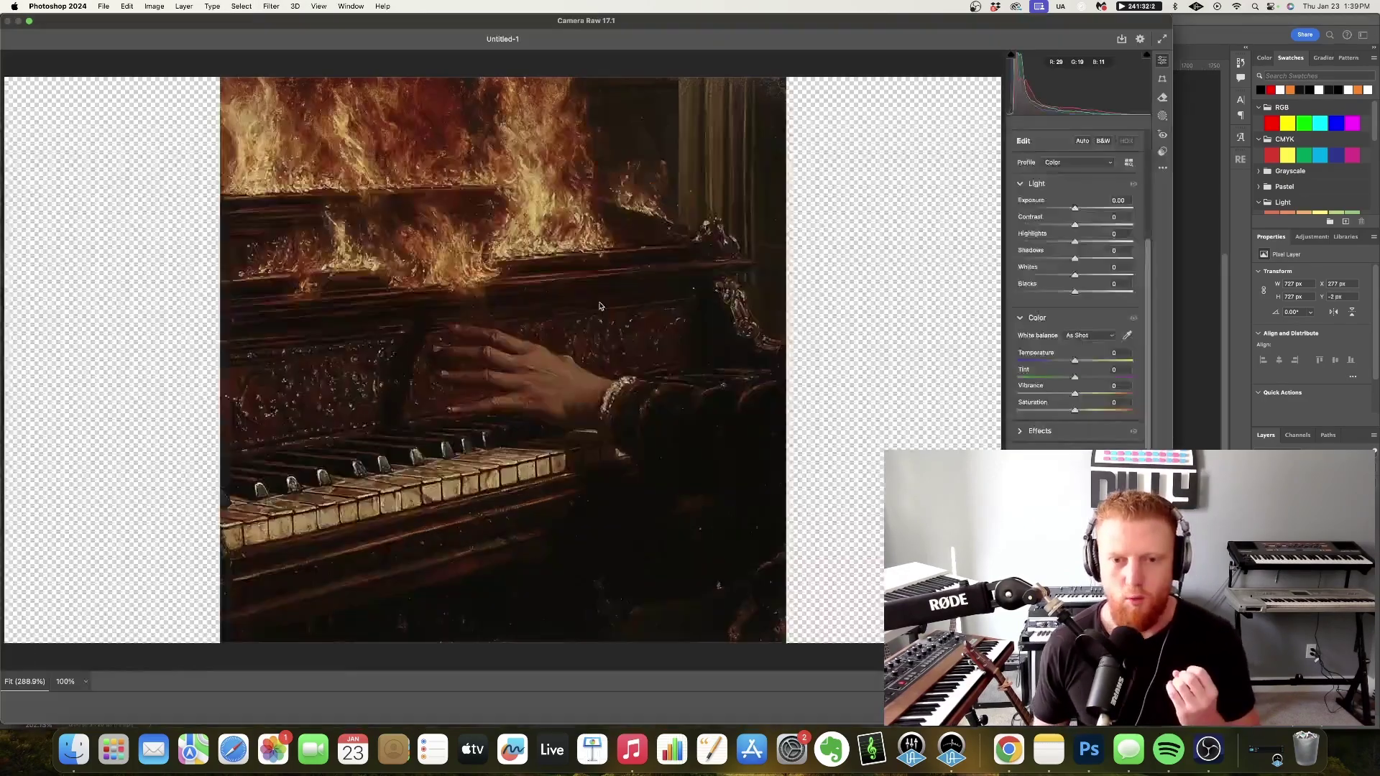
key(ctrl+Left)
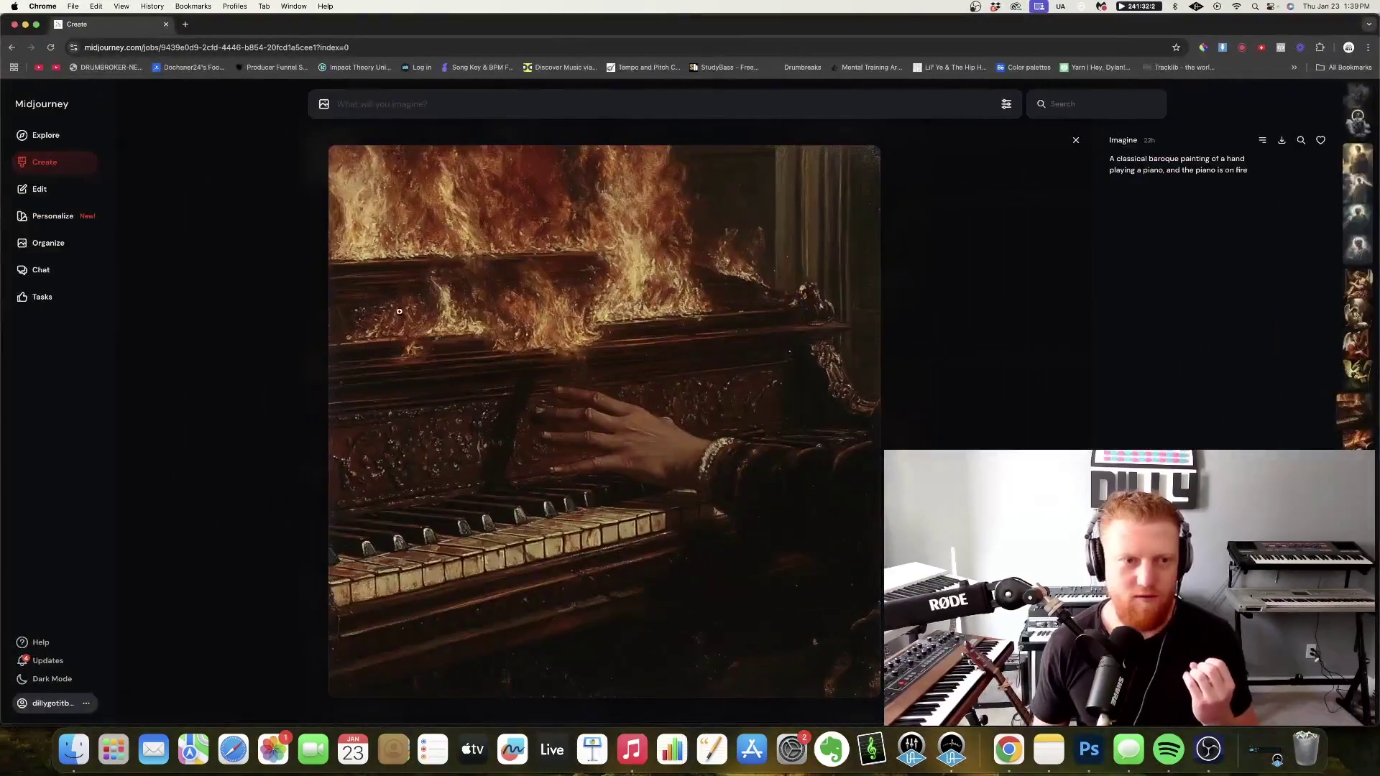
key(ctrl+Right)
key(ctrl+Right)
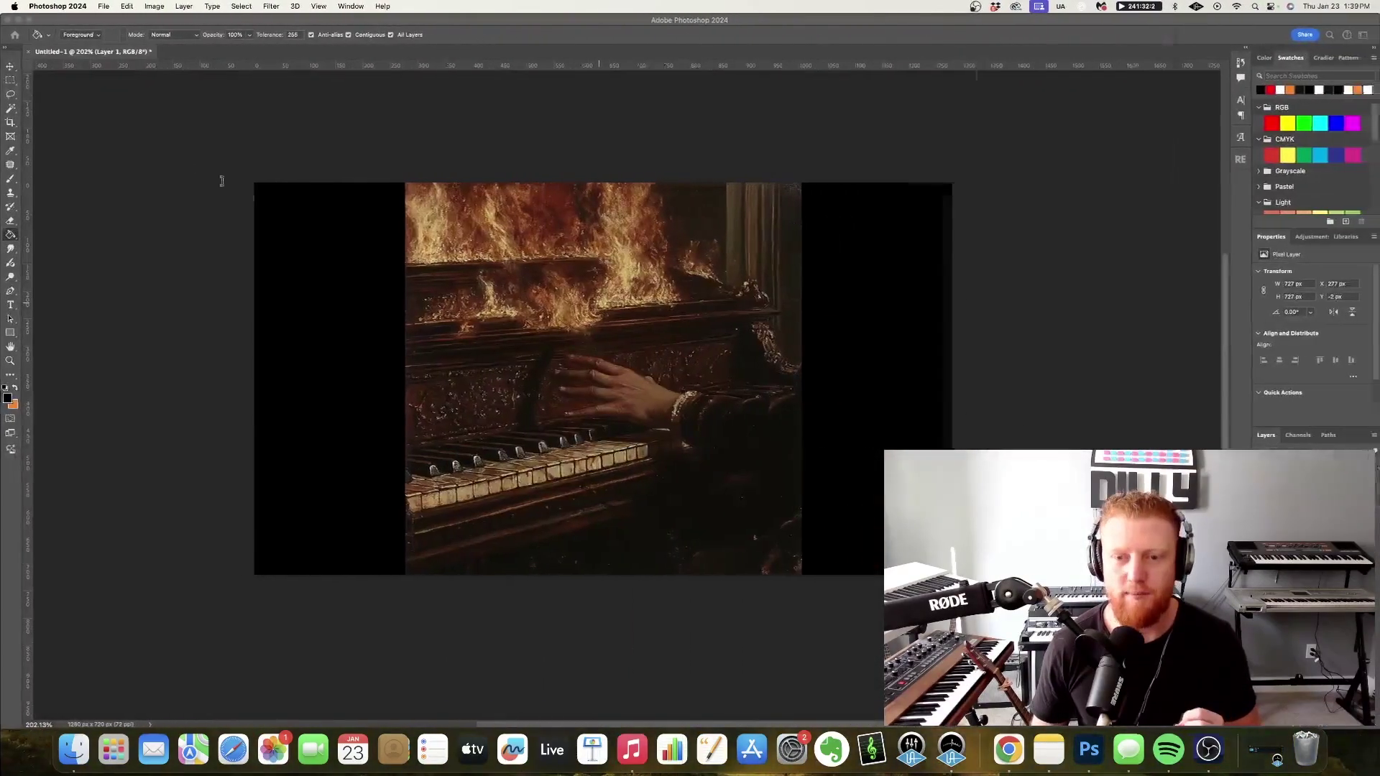
key(super+shift+a)
click(1098, 706)
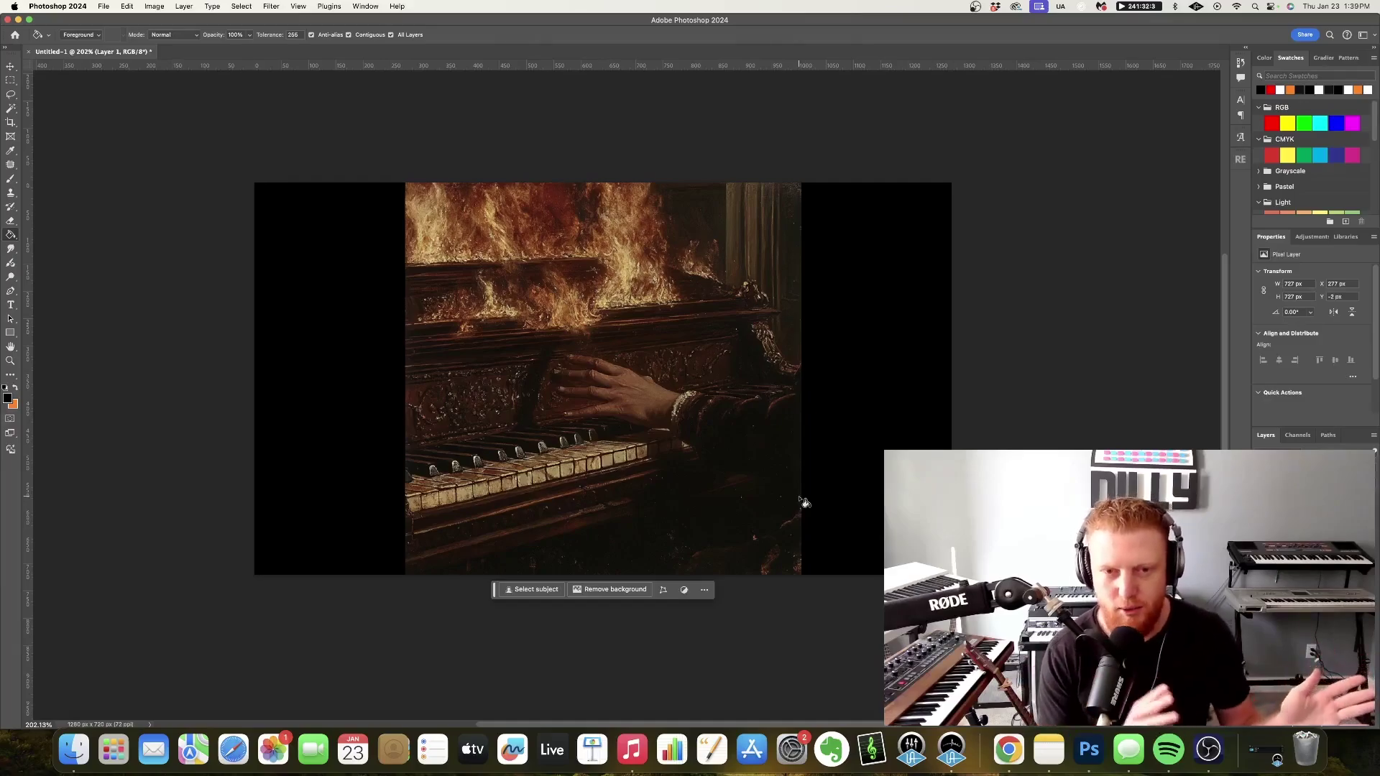
Open the Camera Raw Filter on the painting layer and set Exposure to +0.80 and Contrast to -15.
click(270, 6)
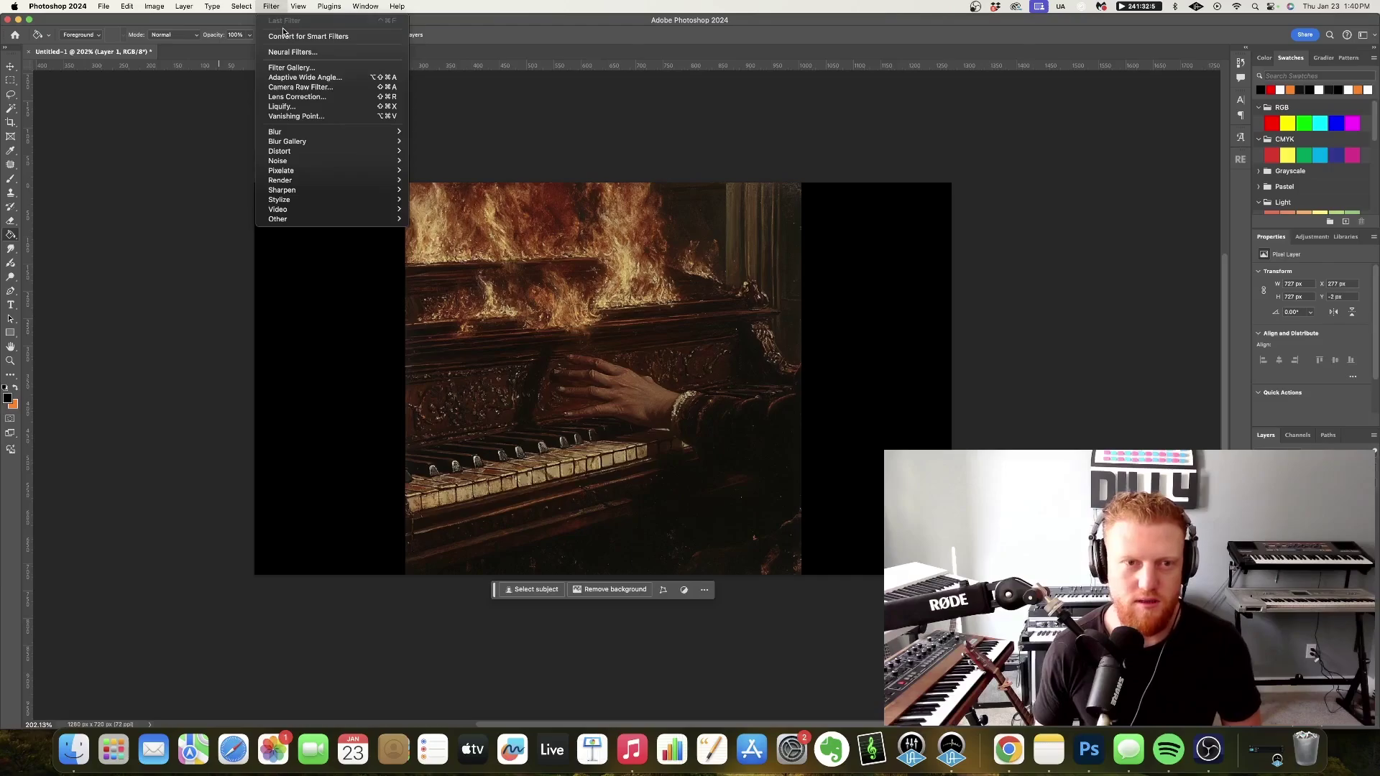
click(291, 87)
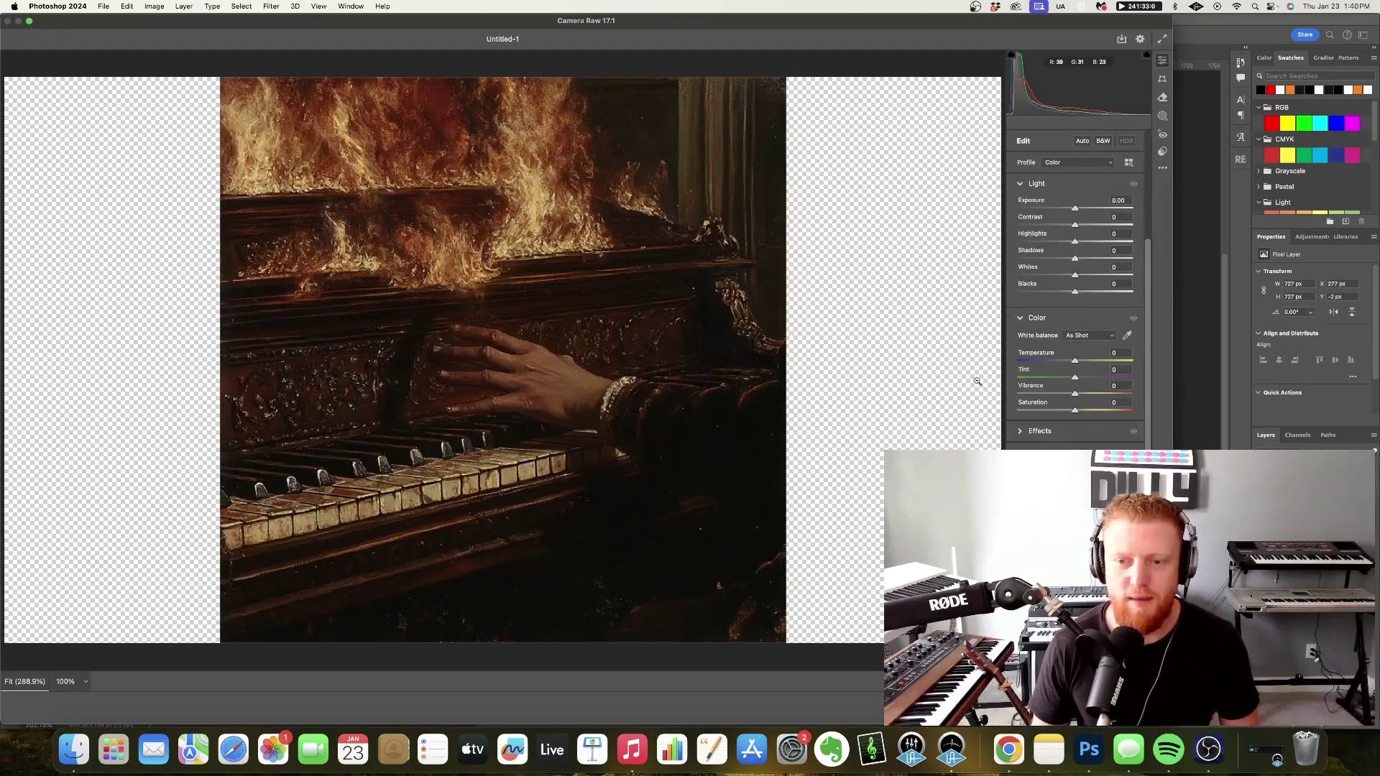
drag(656, 20, 795, 14)
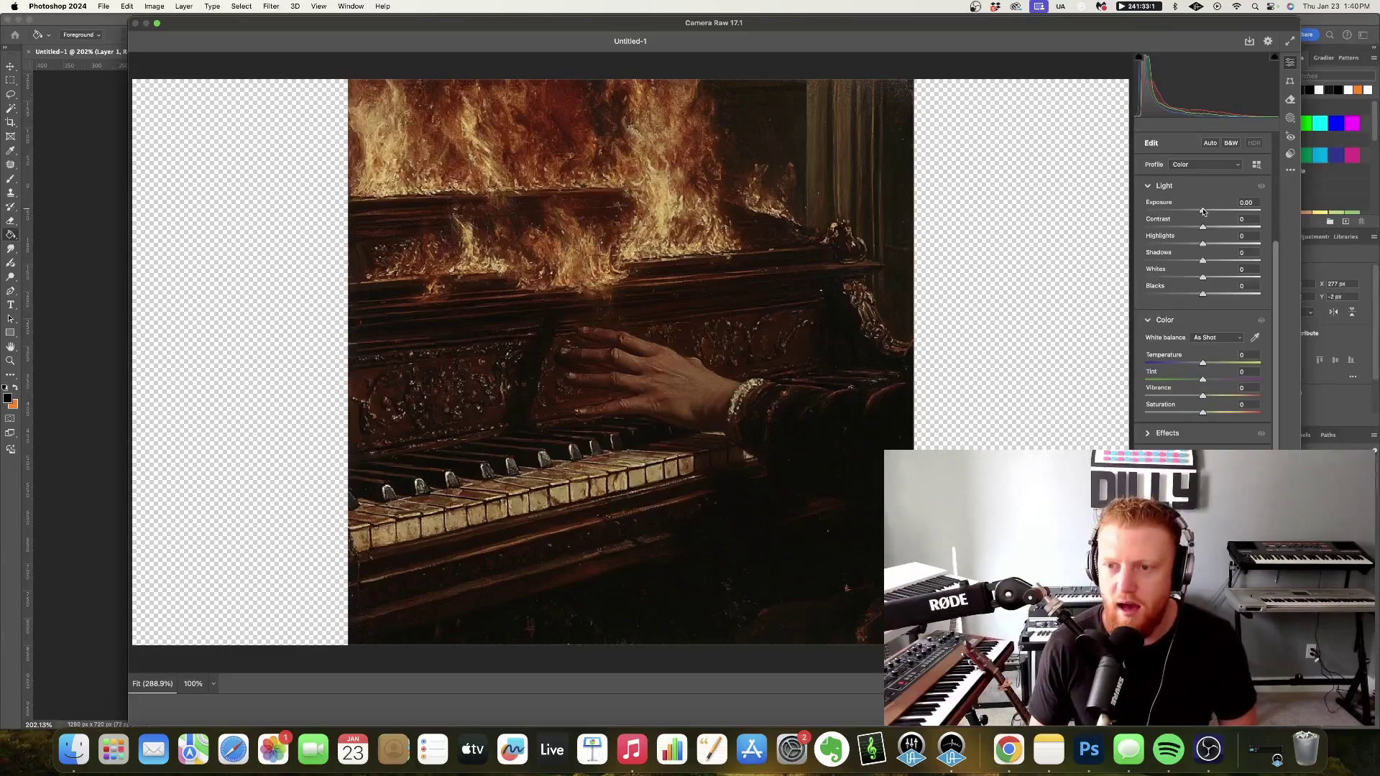
drag(1212, 206, 1194, 227)
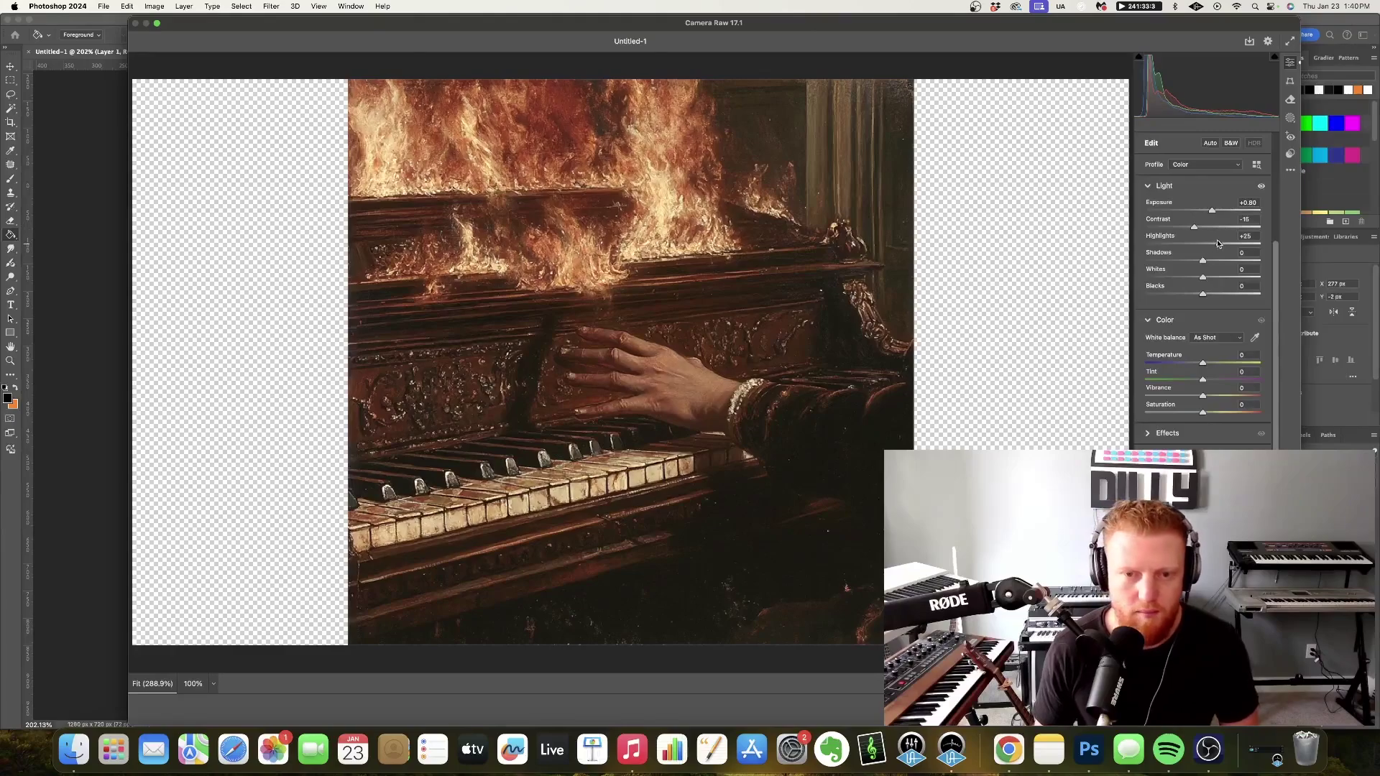
Set the painting's Highlights to +3, Shadows to -19 and Whites to +40 in Camera Raw.
drag(1203, 242, 1229, 275)
drag(1211, 275, 1217, 275)
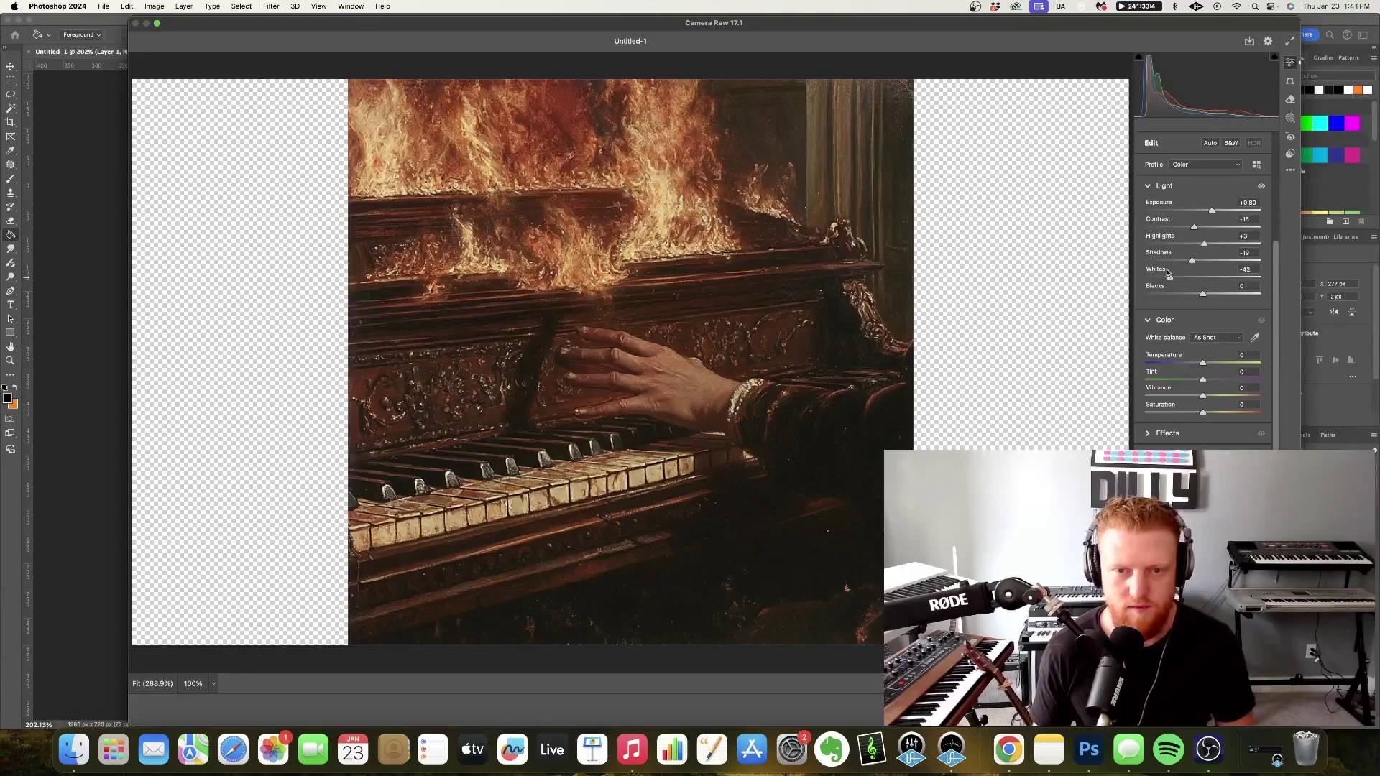
drag(1166, 276, 1307, 275)
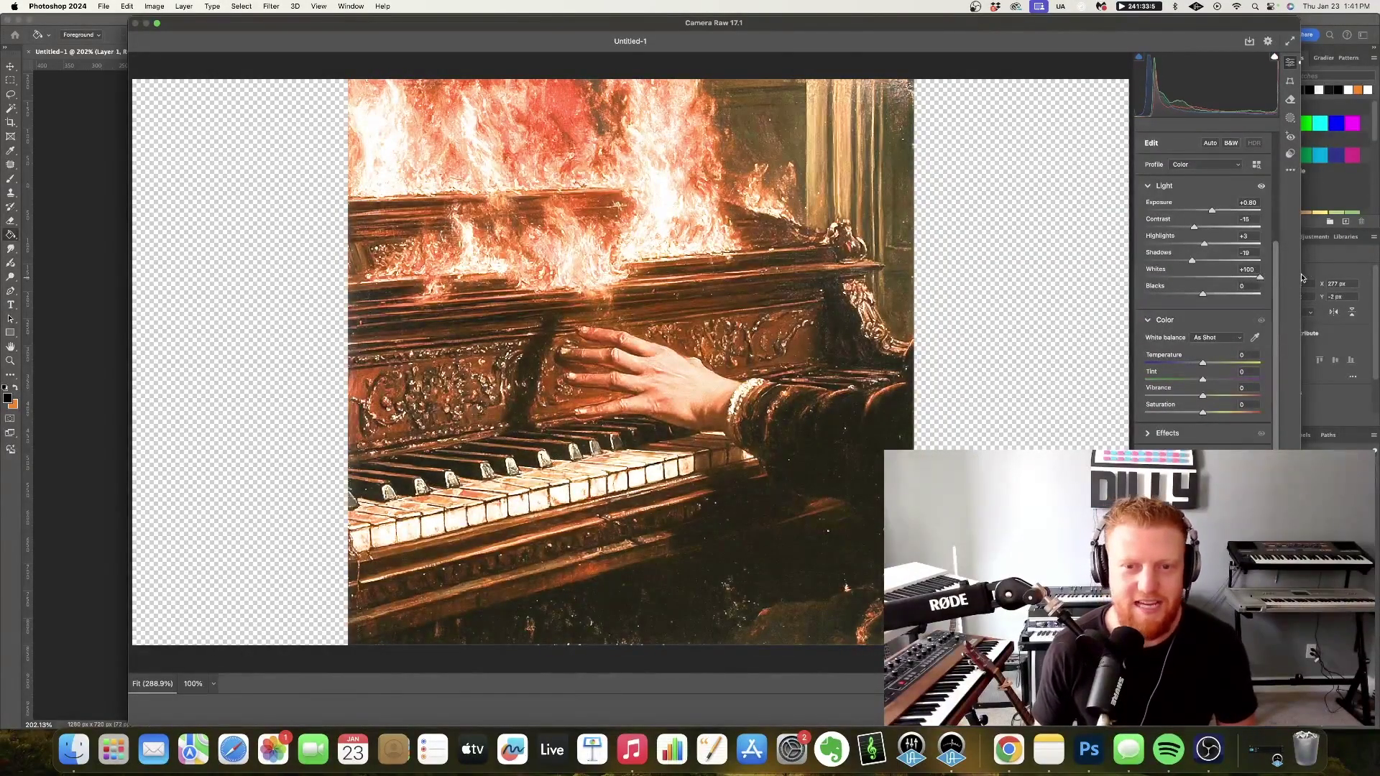
drag(1302, 277, 1227, 275)
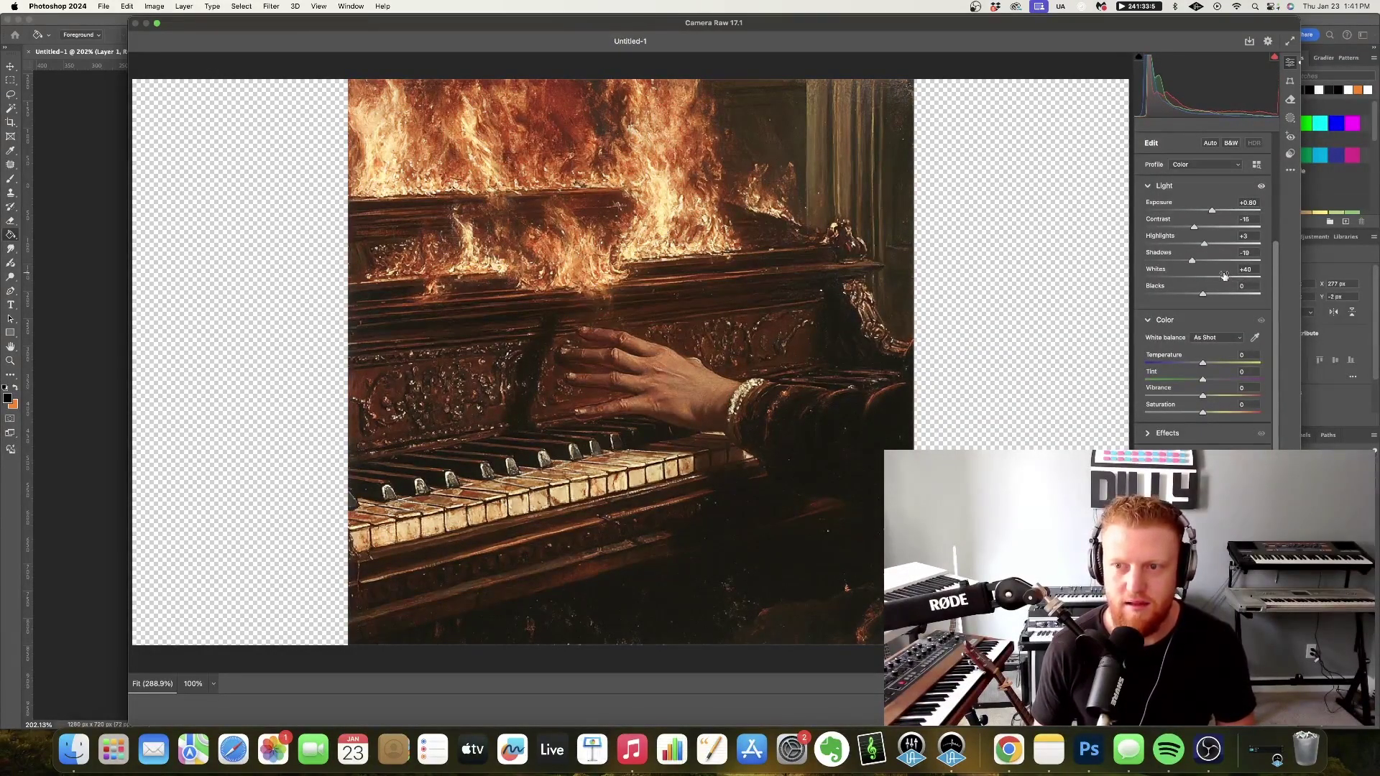
Compare the painting with and without the Light adjustments by toggling their preview.
click(1261, 186)
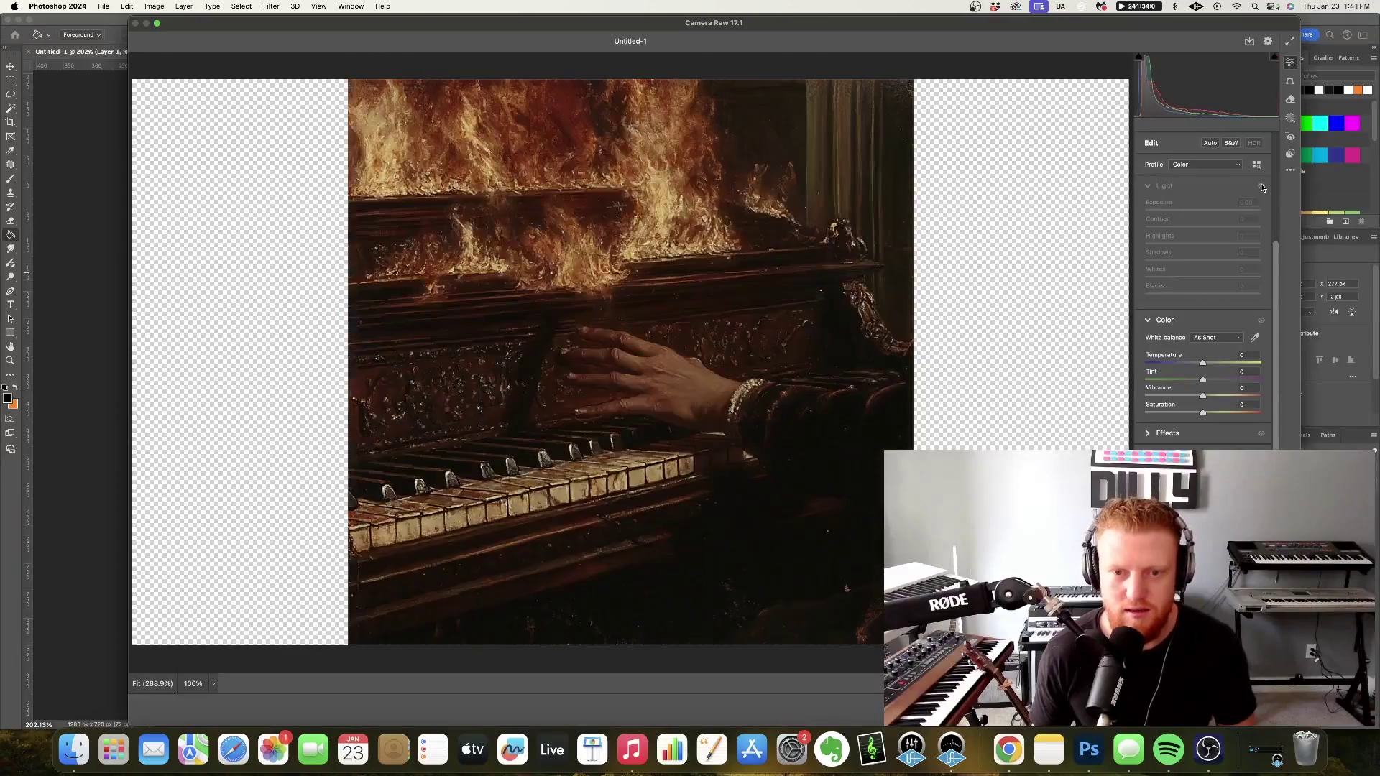
click(1262, 186)
click(1261, 187)
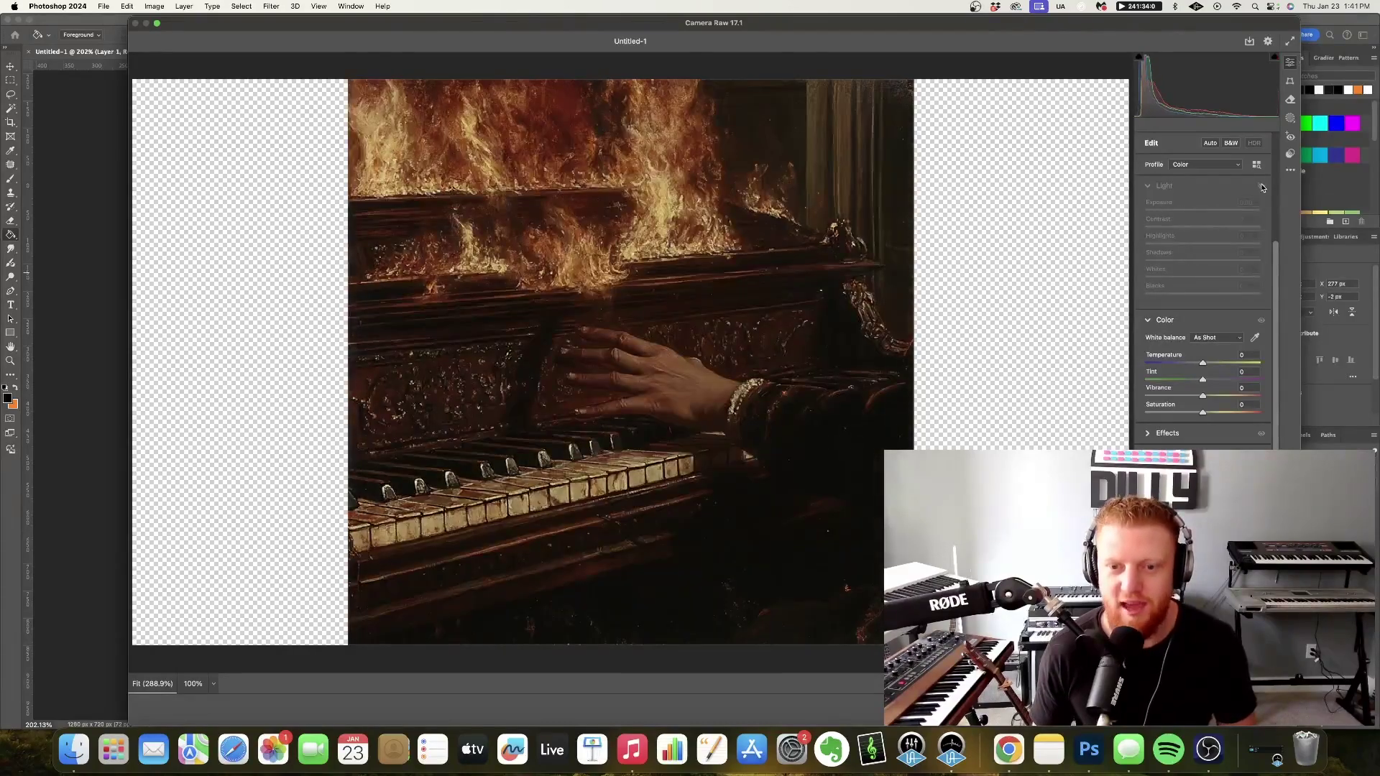
click(1262, 187)
click(1262, 187)
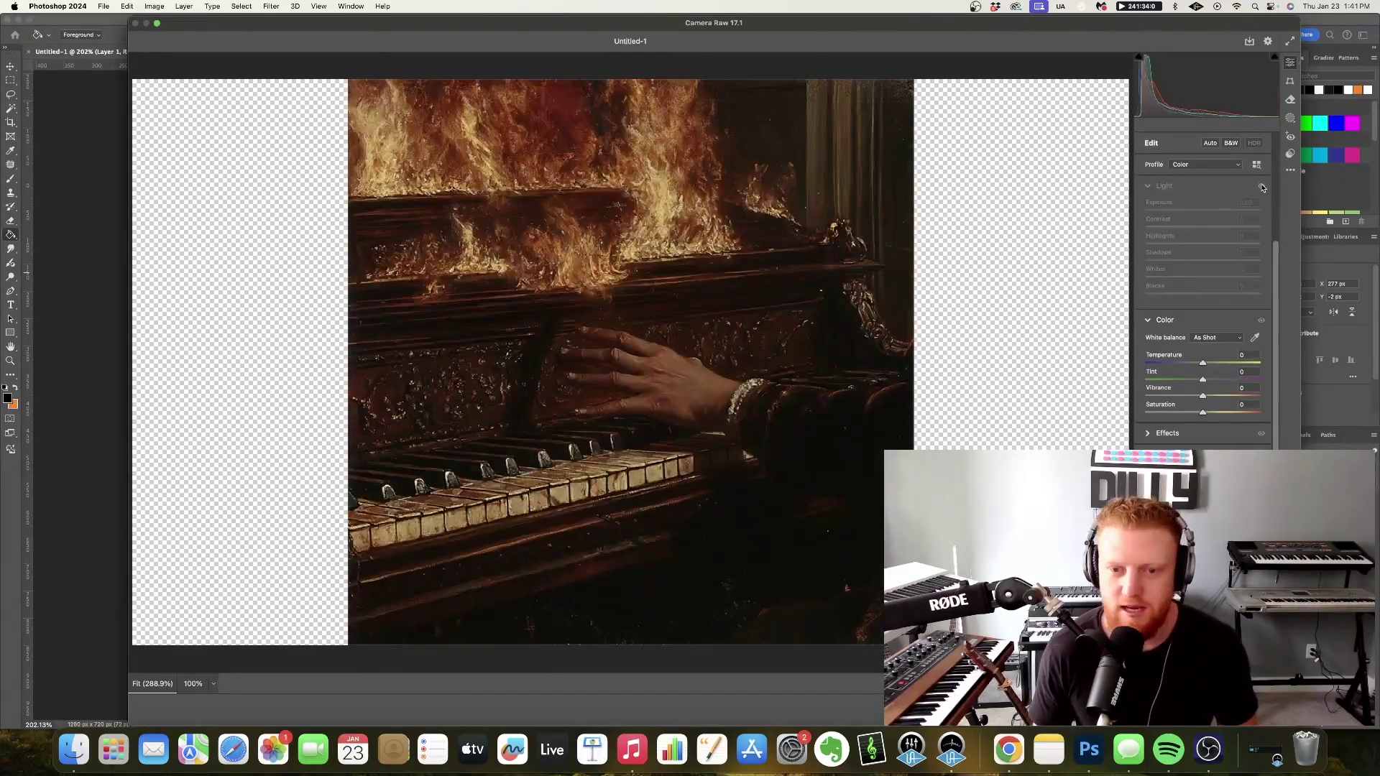
click(1262, 187)
click(1261, 187)
click(1262, 187)
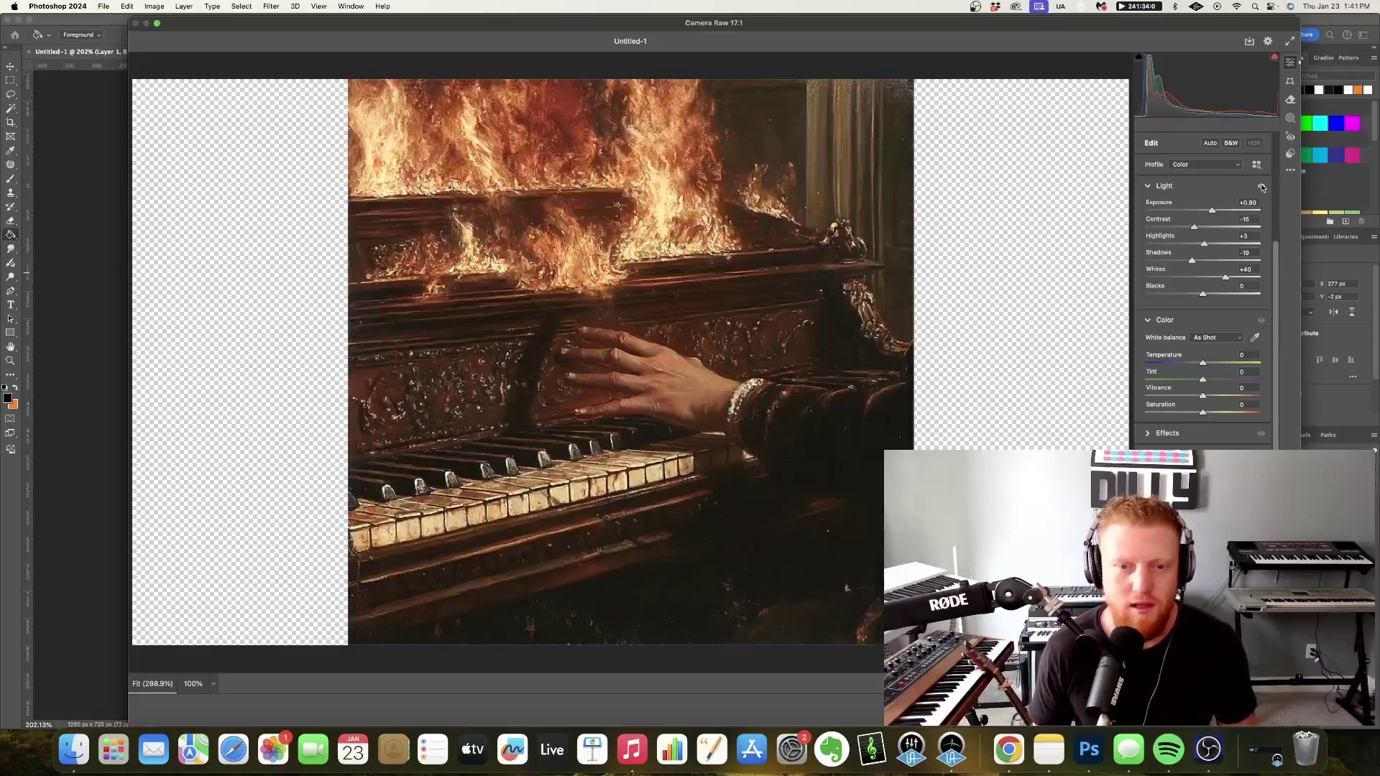
click(1262, 187)
click(1262, 186)
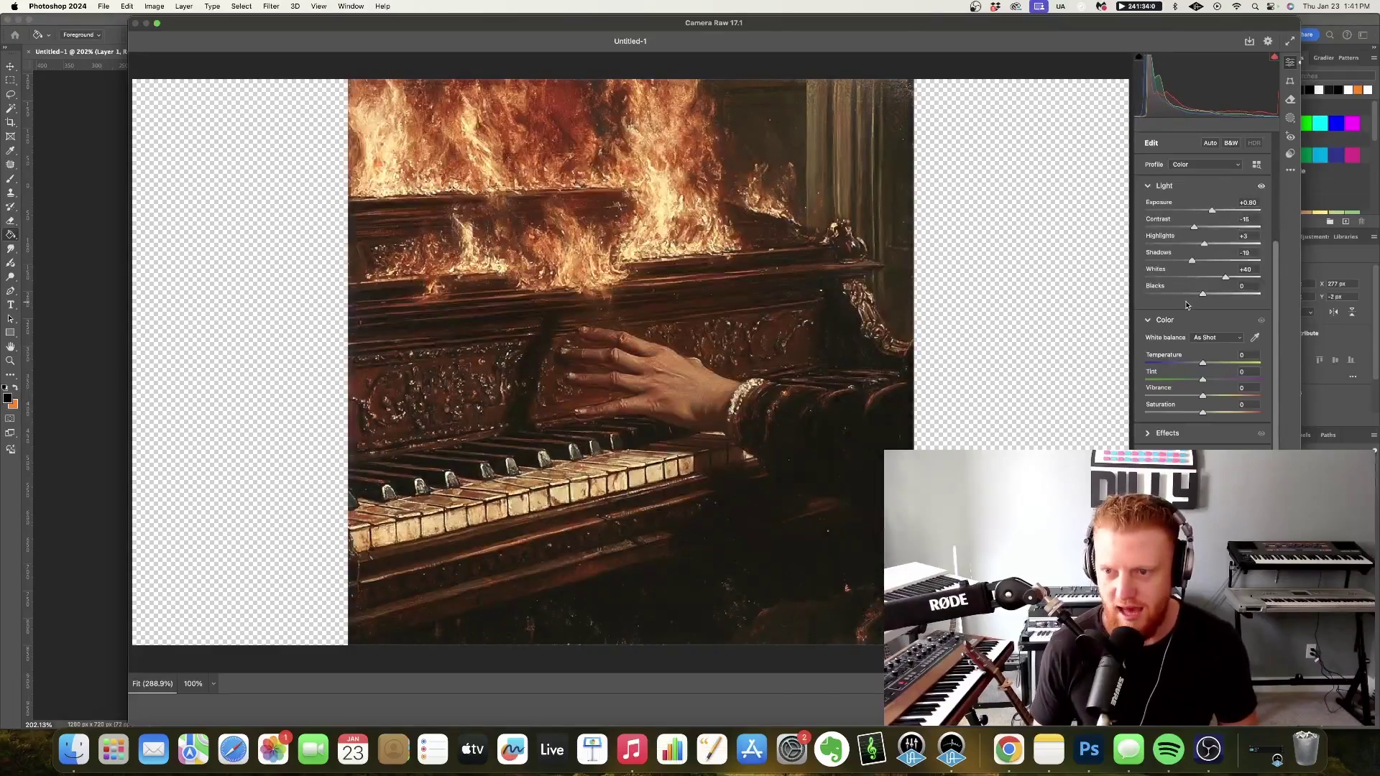
Set Blacks to +9 and check the painting with and without the Light adjustments.
mouse_move(1202, 296)
mouse_down()
mouse_move(1223, 293)
mouse_move(1183, 289)
mouse_move(1207, 283)
mouse_up()
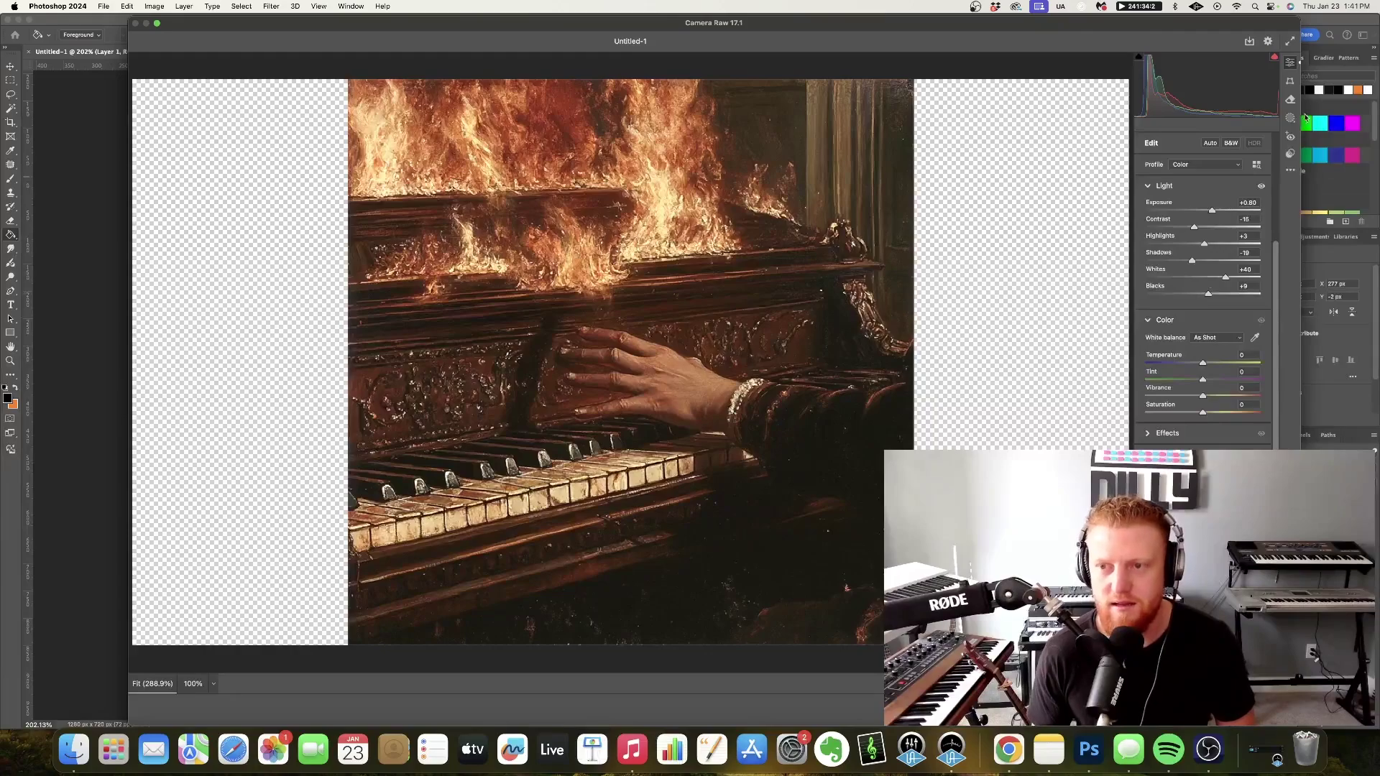
click(1261, 186)
click(1261, 186)
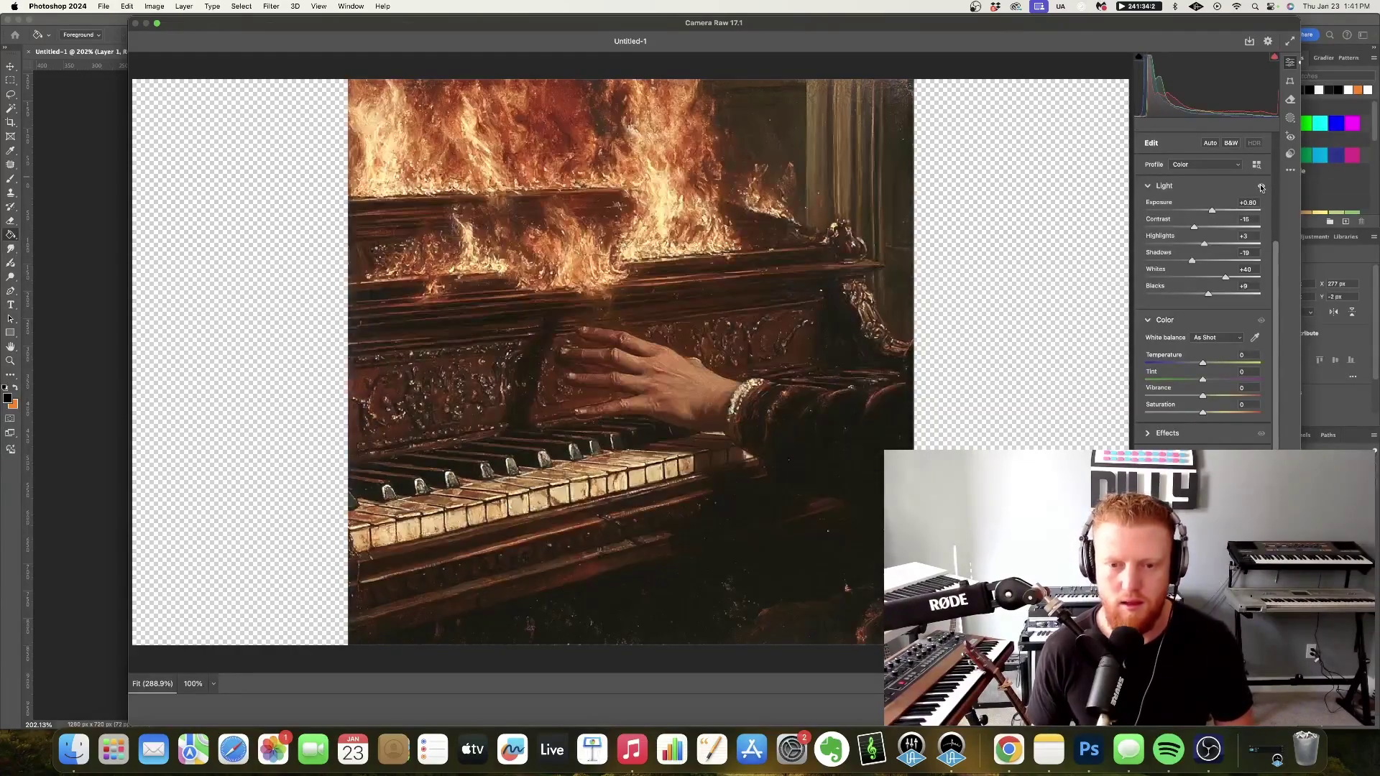
click(1260, 186)
click(1261, 186)
click(1260, 187)
click(1260, 186)
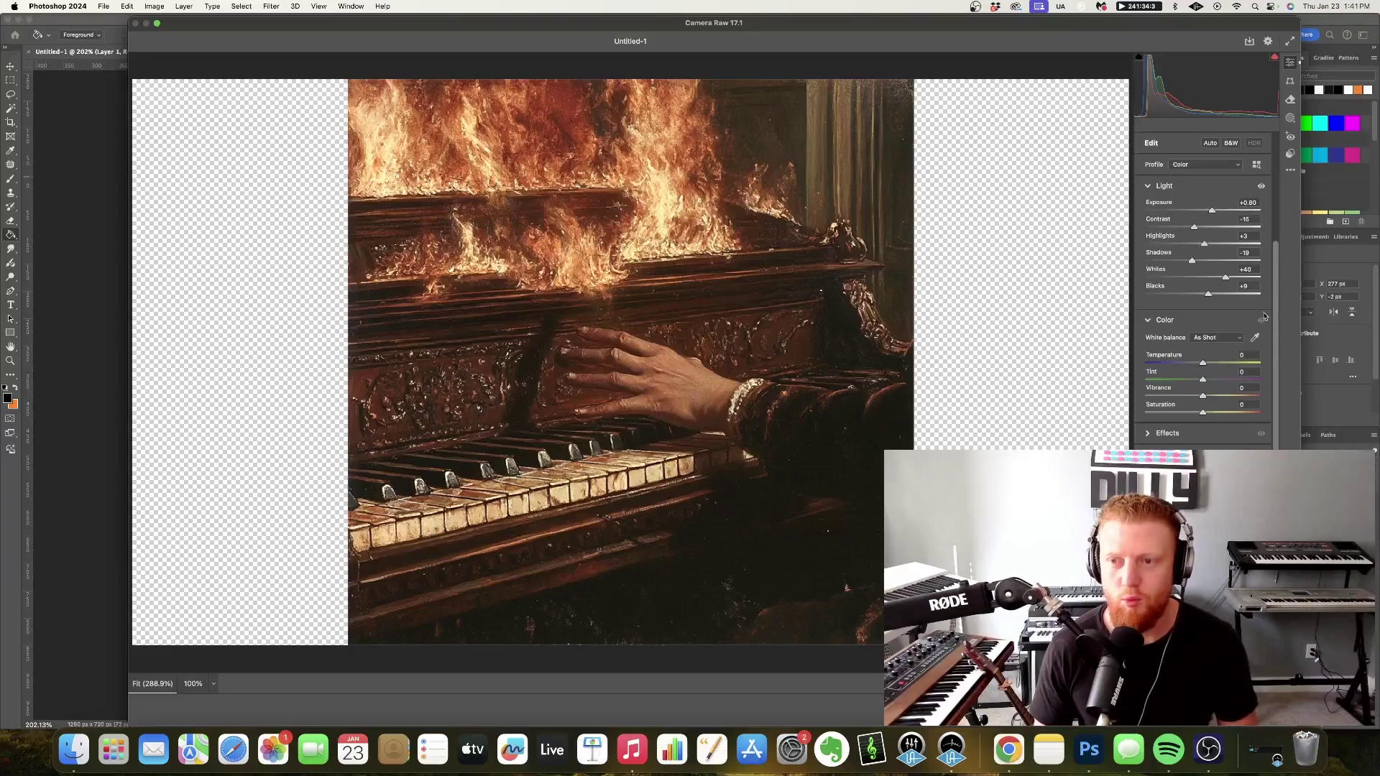
Toggle the Light adjustments off and on to compare the painting before and after them.
click(1261, 187)
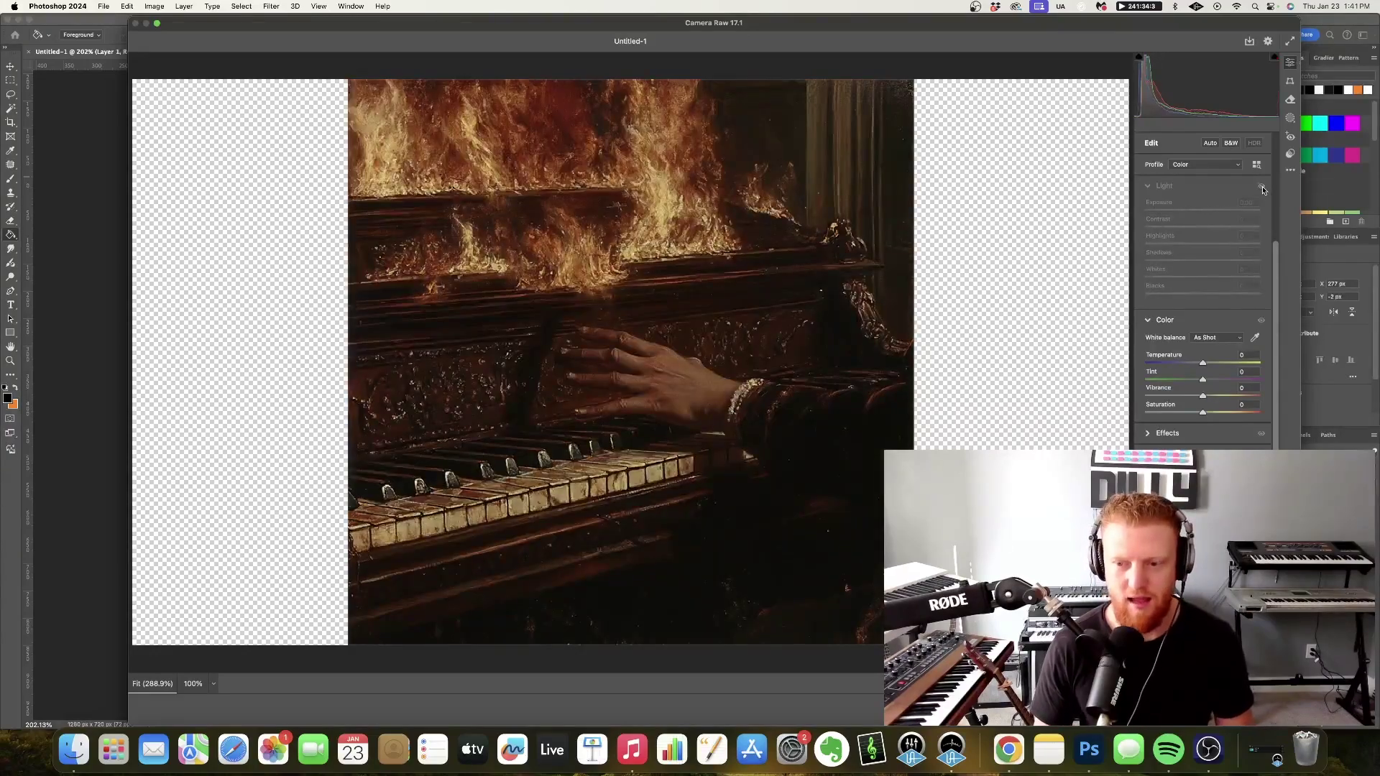
click(1262, 187)
click(1262, 187)
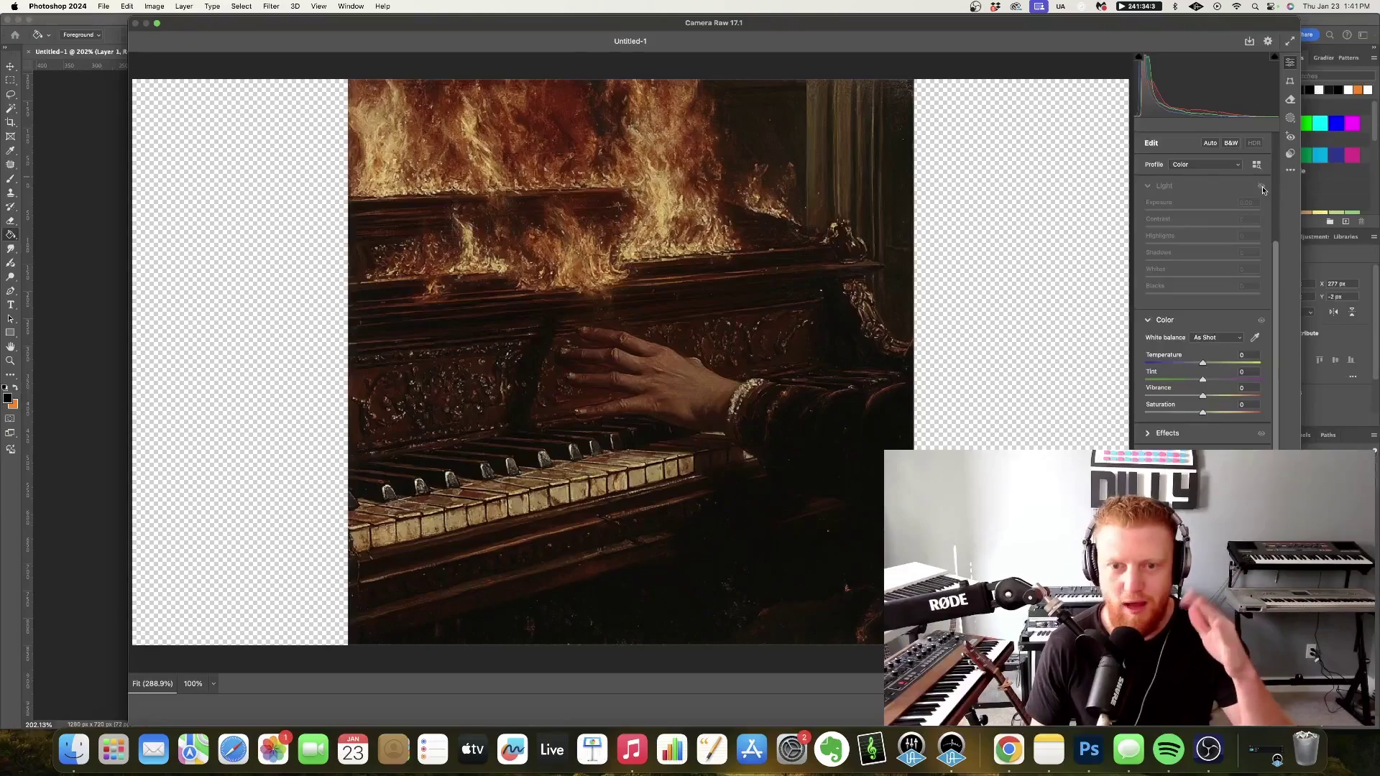
click(1261, 187)
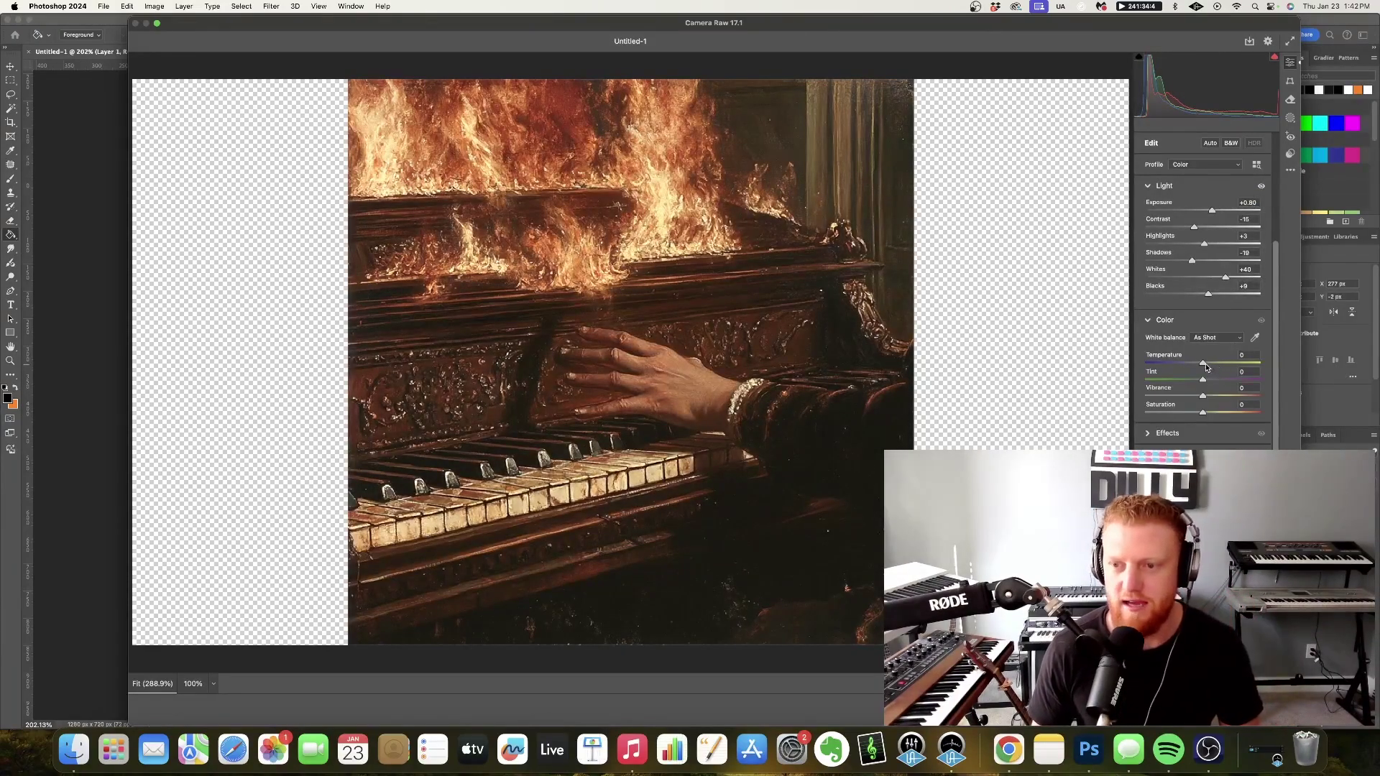
Try out Temperature, Tint and Vibrance, return each to 0, and set the painting's Saturation to +2.
mouse_move(1206, 368)
mouse_down()
mouse_move(1219, 365)
mouse_move(1206, 365)
mouse_up()
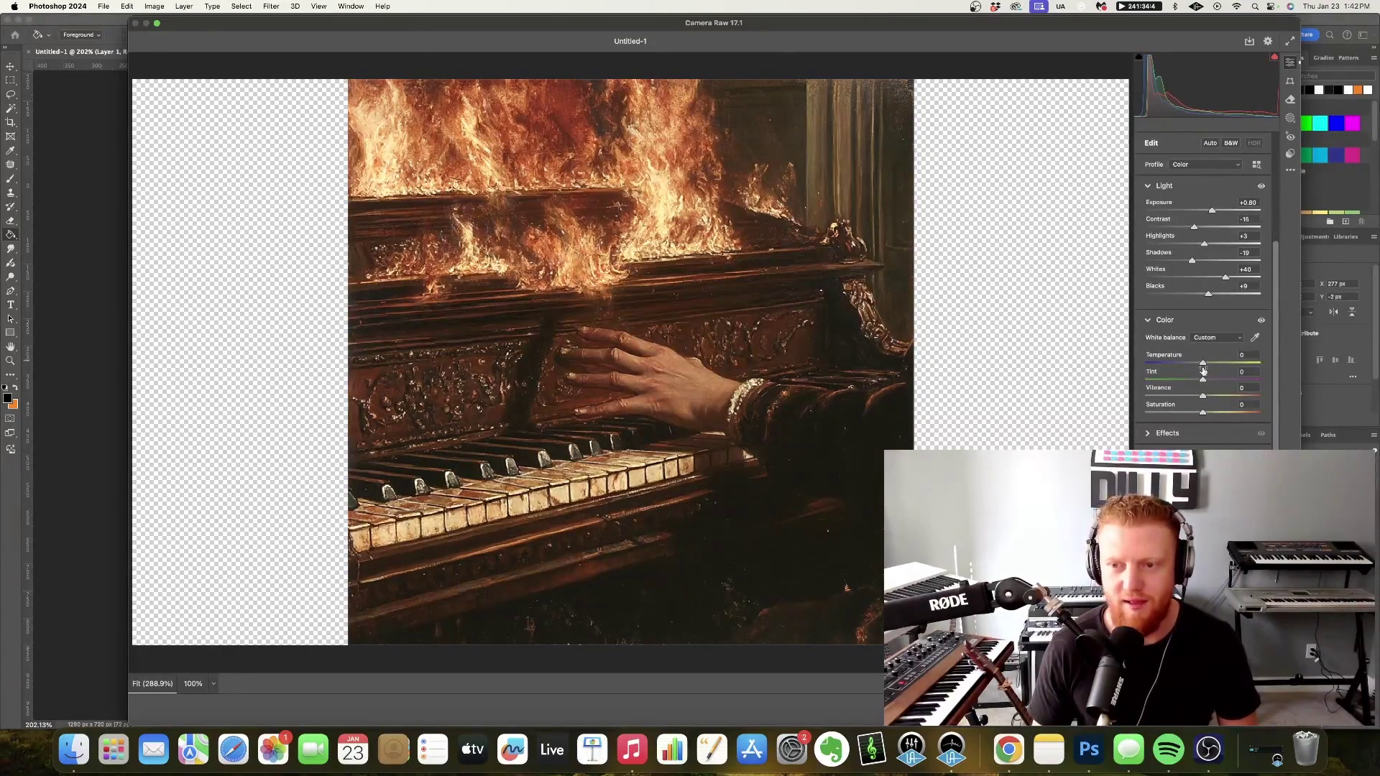
drag(1203, 379, 1205, 379)
click(1205, 379)
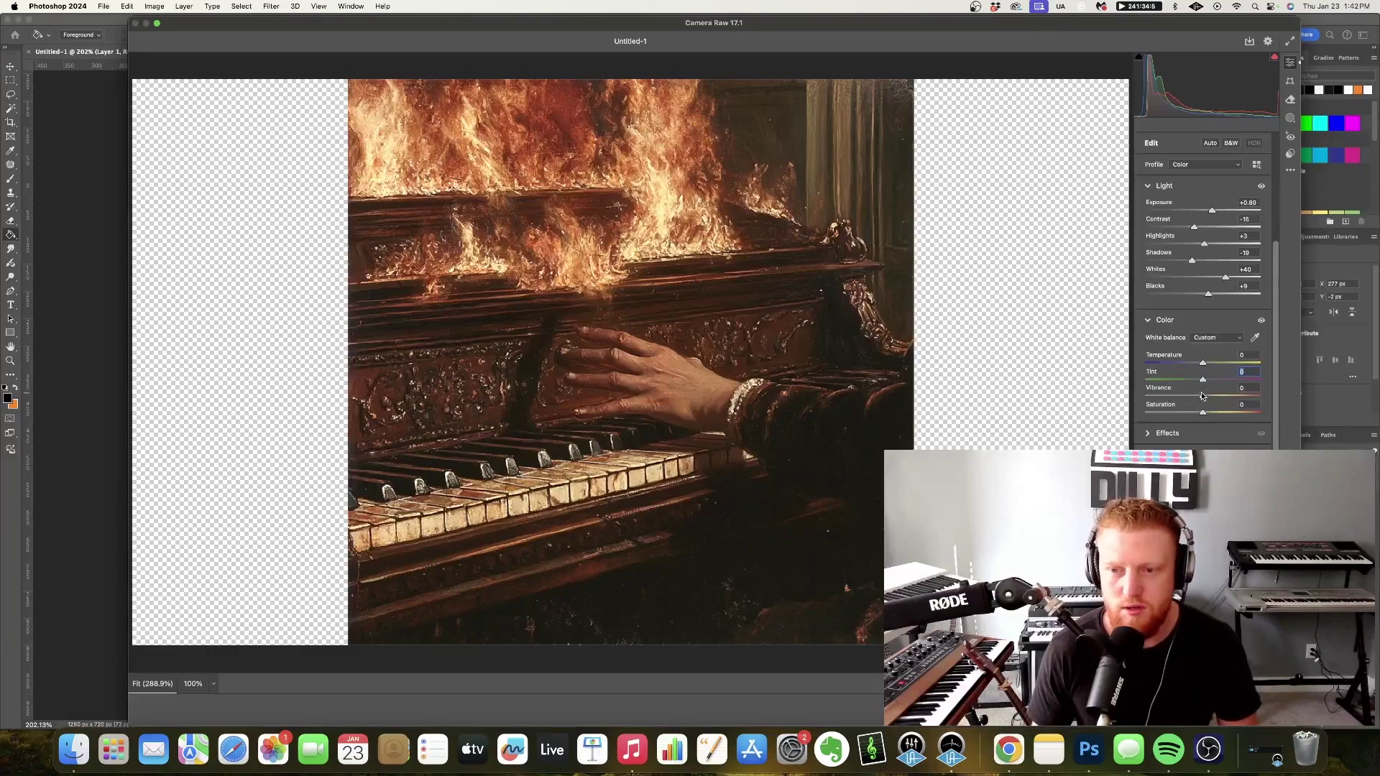
mouse_move(1204, 392)
mouse_down()
mouse_move(1270, 396)
mouse_move(1205, 398)
mouse_up()
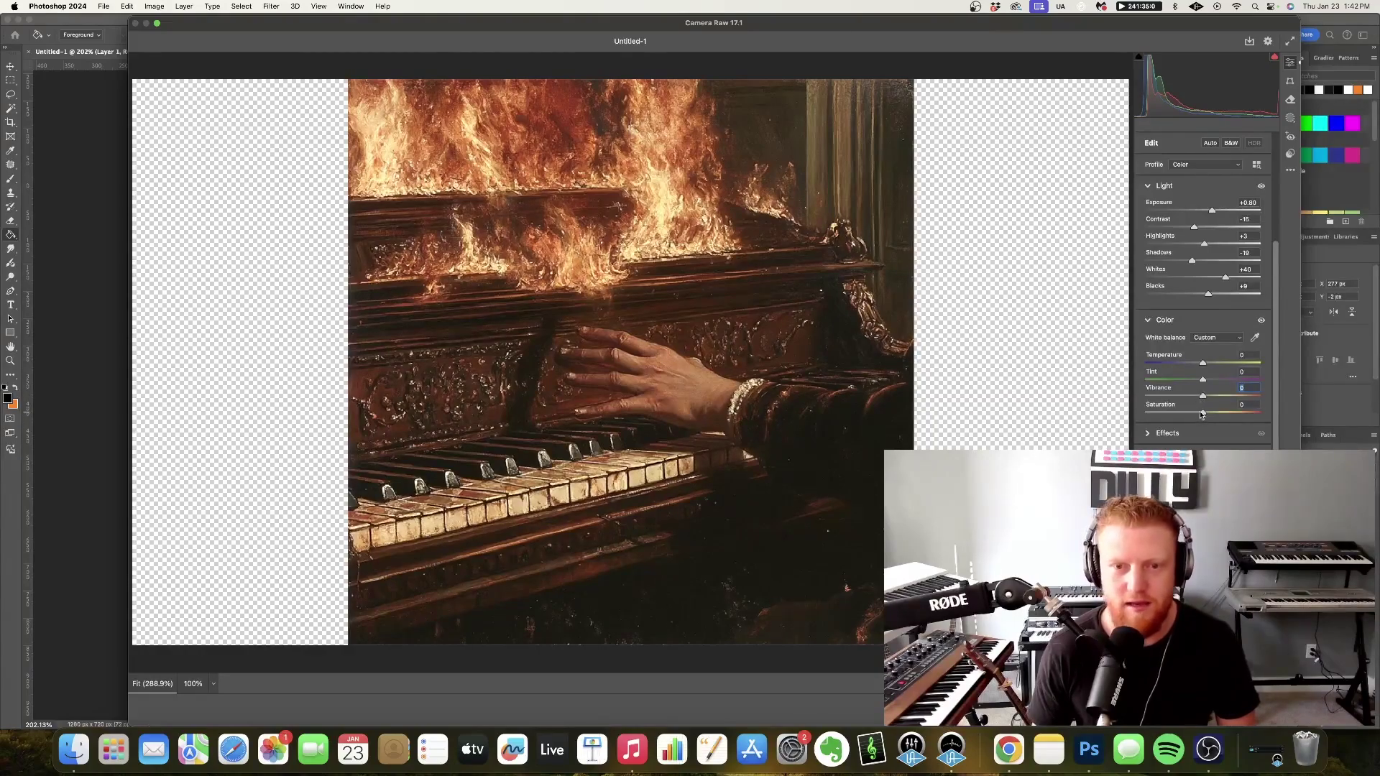
drag(1201, 415, 1239, 413)
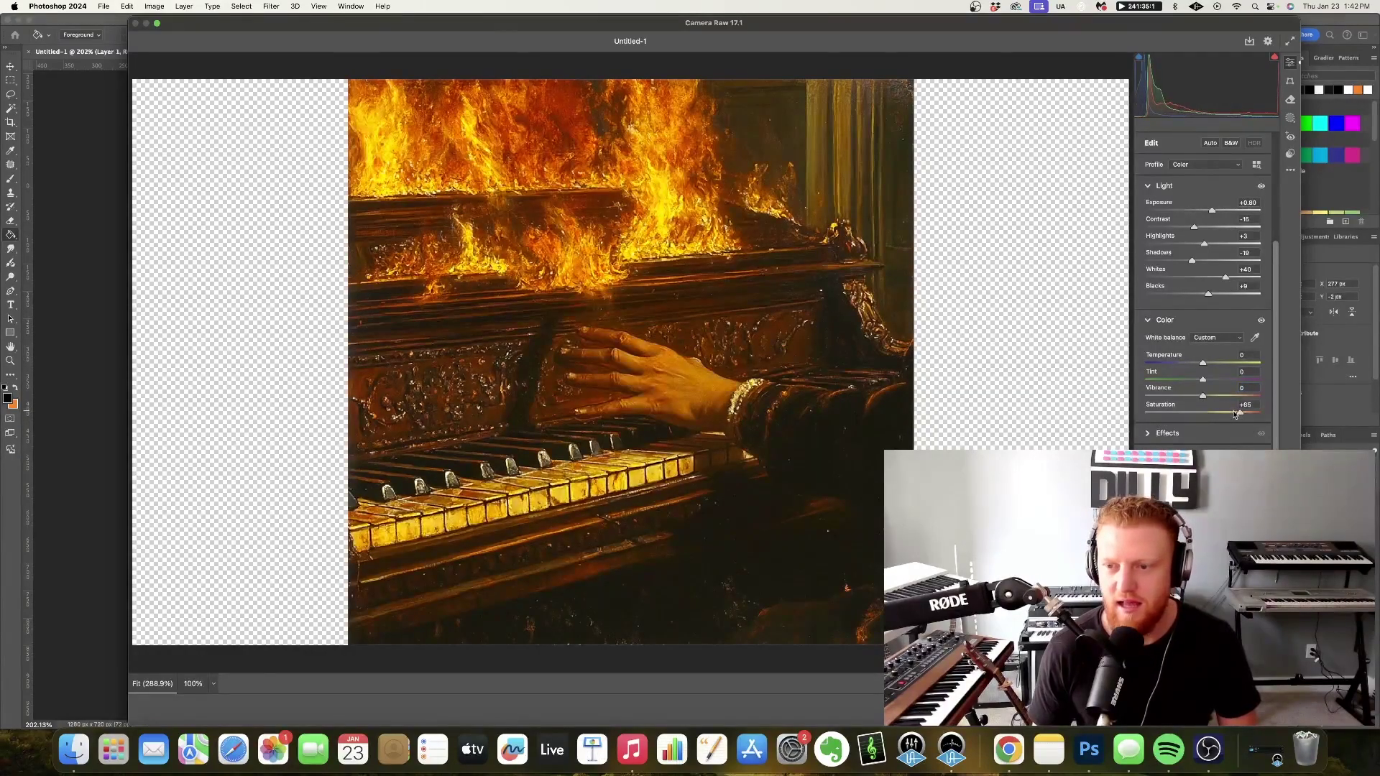
double_click(1239, 413)
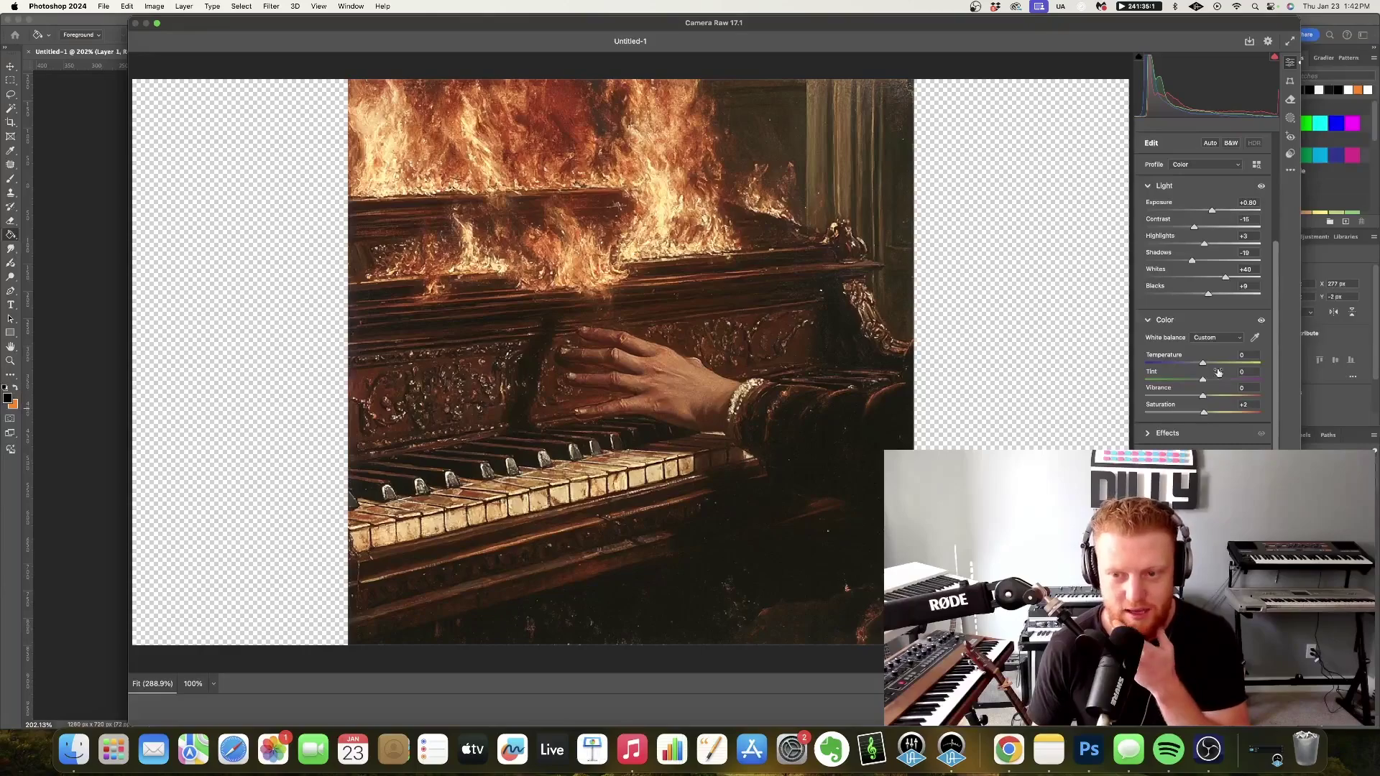
Compare the painting with and without the Color adjustments.
click(1261, 320)
click(1261, 321)
click(1262, 321)
click(1261, 320)
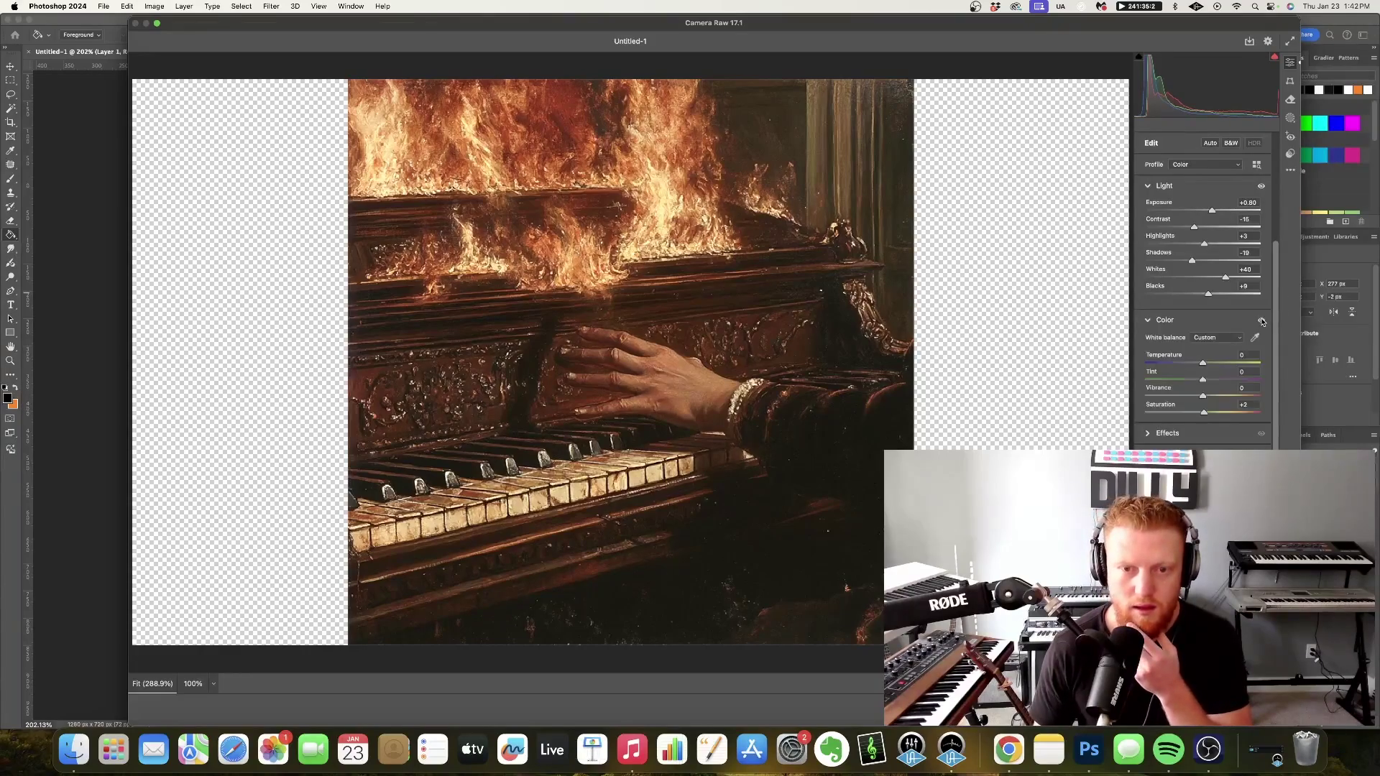
click(1261, 321)
click(1262, 321)
Compare the painting repeatedly with and without the Light adjustments.
click(1260, 191)
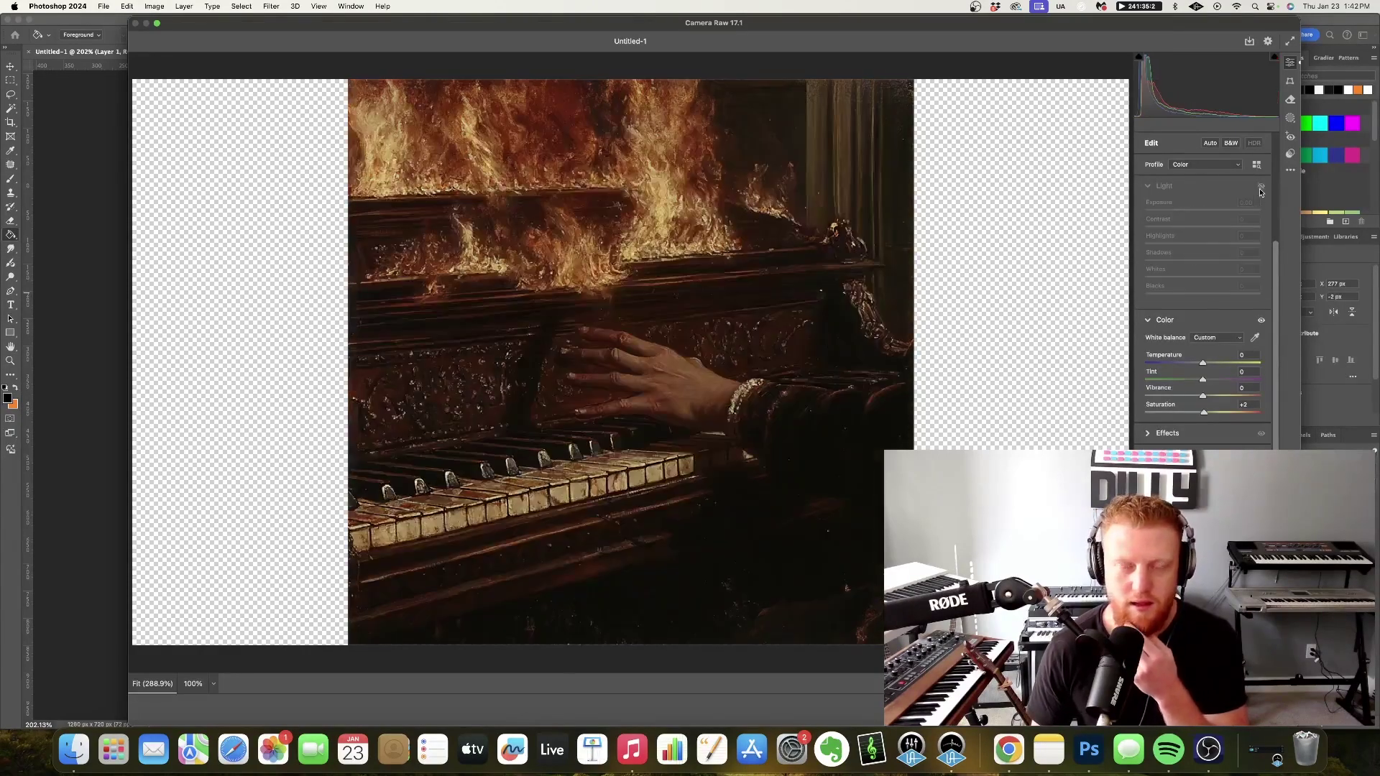
click(1260, 191)
click(1260, 191)
click(1260, 191)
click(1259, 191)
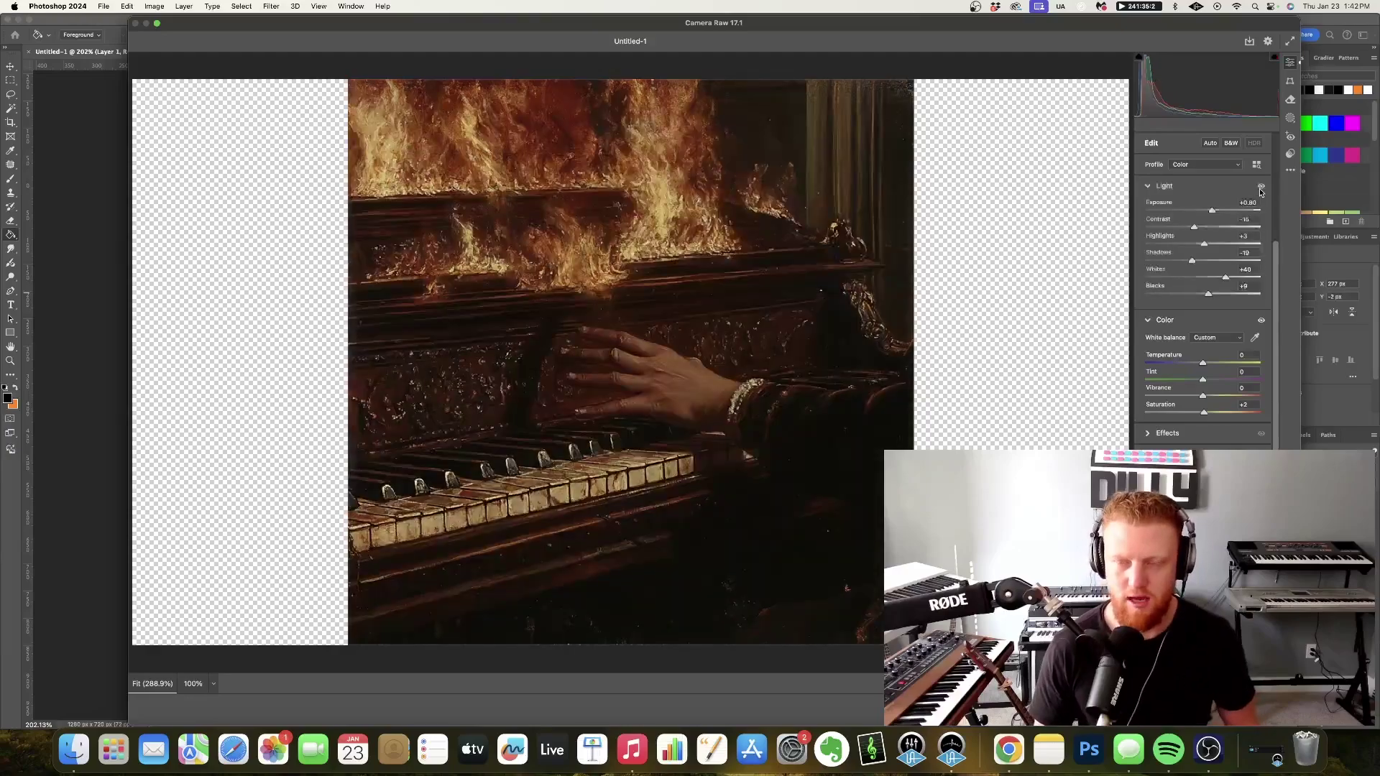
click(1260, 191)
click(1260, 191)
click(1259, 192)
click(1260, 192)
click(1260, 191)
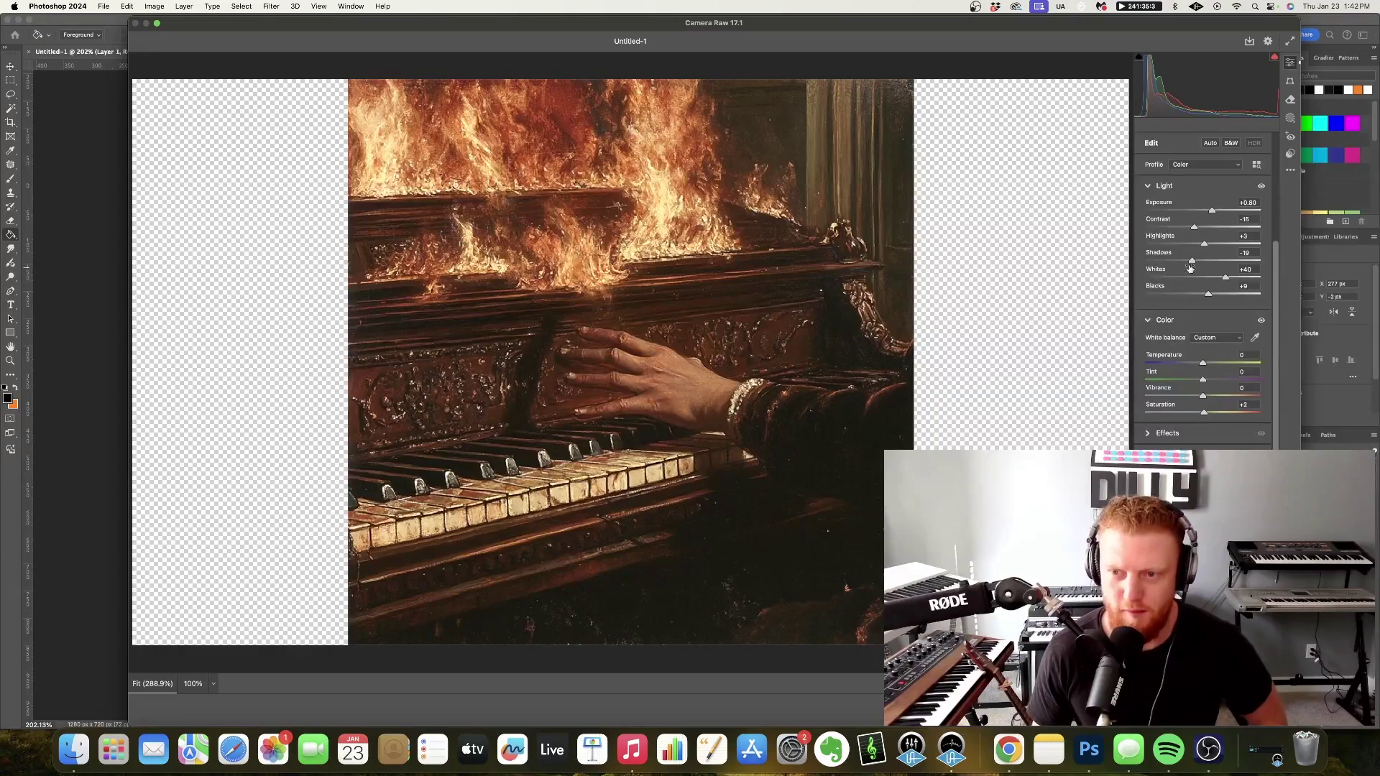
Recheck the effect of the Light adjustments and apply the Camera Raw Filter to the painting layer.
click(1261, 185)
click(1261, 185)
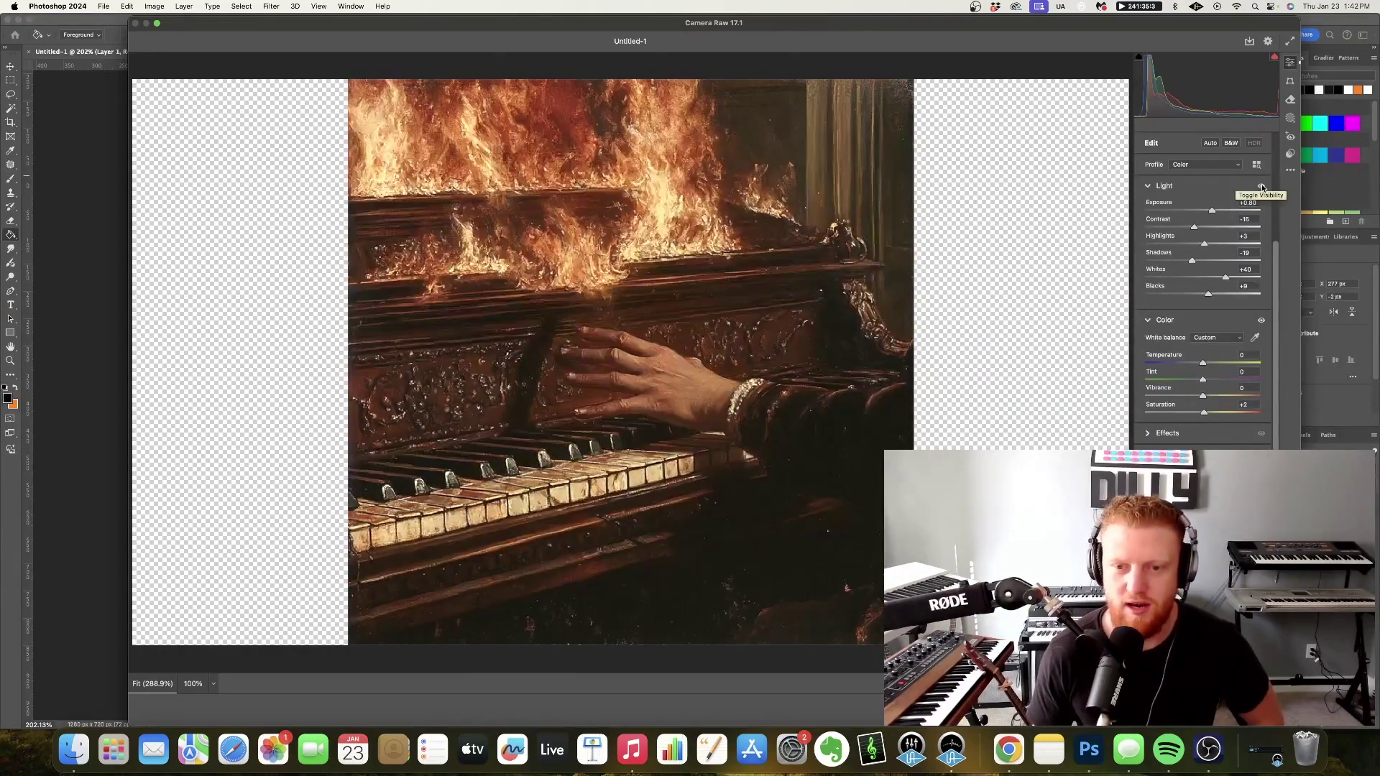
click(1261, 186)
click(1261, 186)
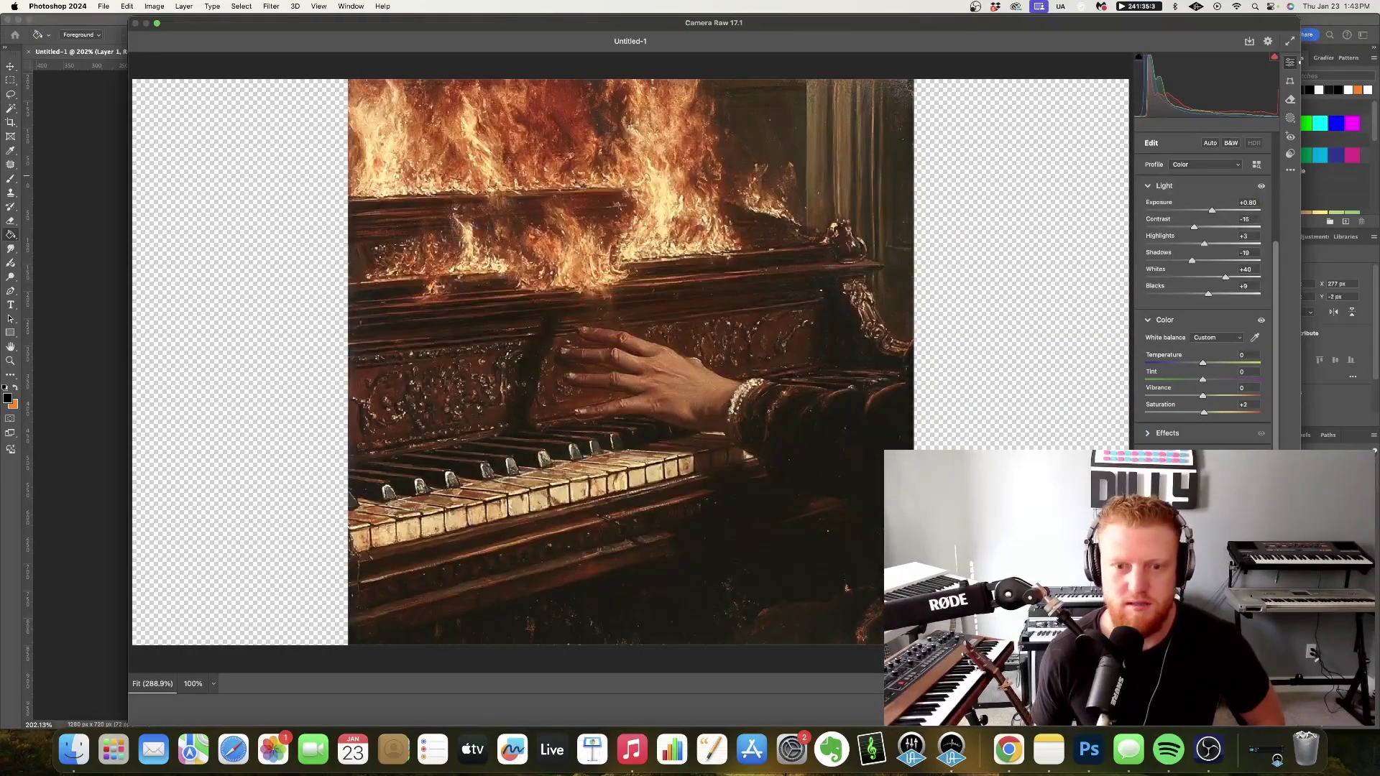
key(Return)
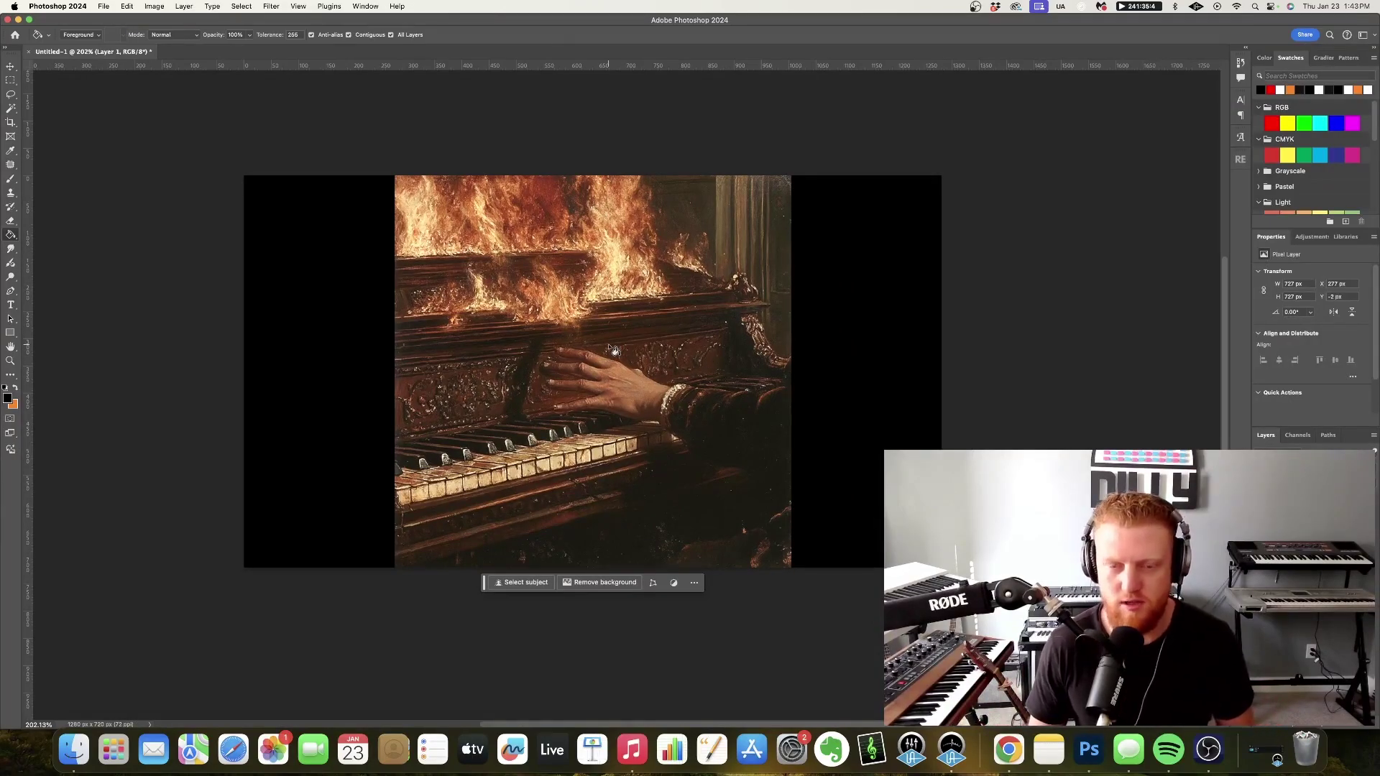
Switch to Notes, highlight the item "How to use photoshop AI to modify your image", and return to Photoshop.
key(v)
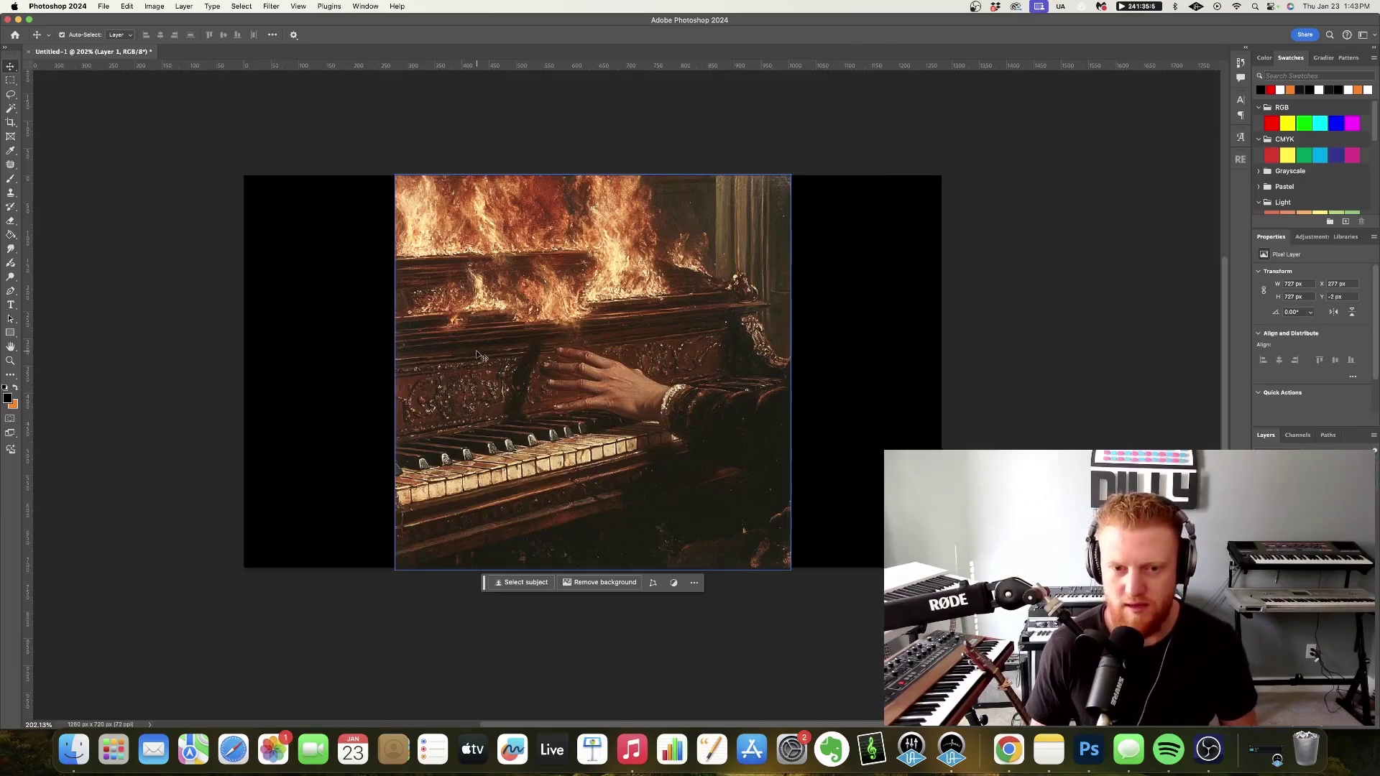
key(super+Tab)
triple_click(304, 130)
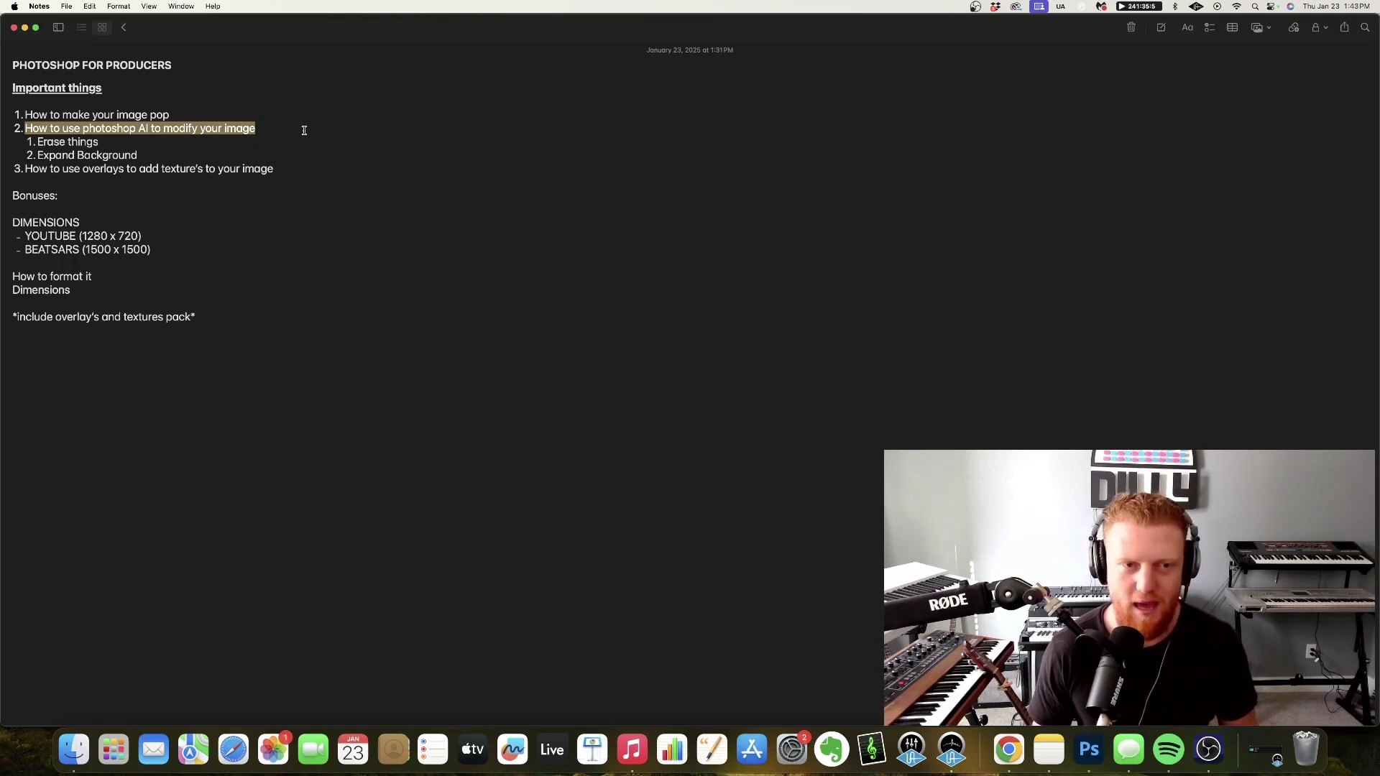
key(super+Tab)
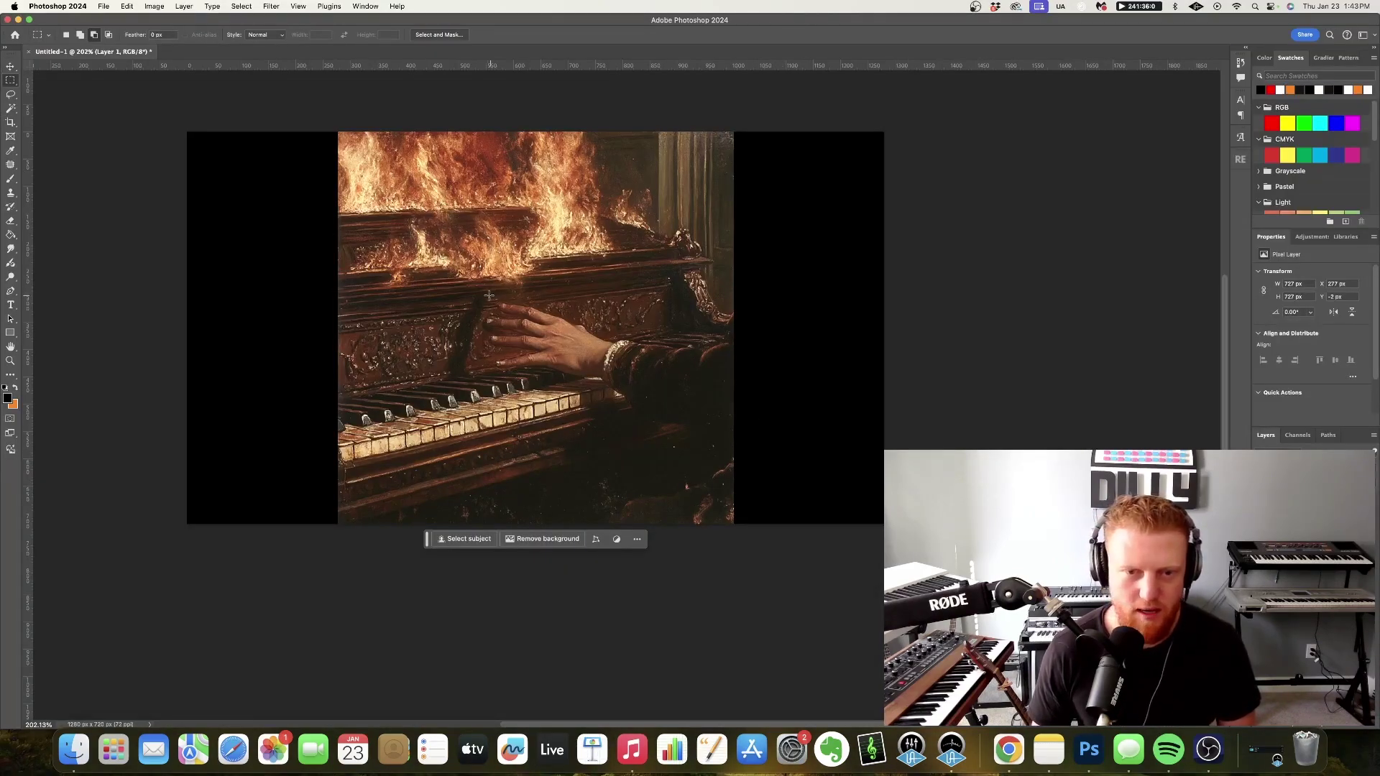
Try erasing the hand with an empty-prompt Generative Fill in a rectangular selection, browse the variations, and undo the fill.
drag(482, 296, 631, 399)
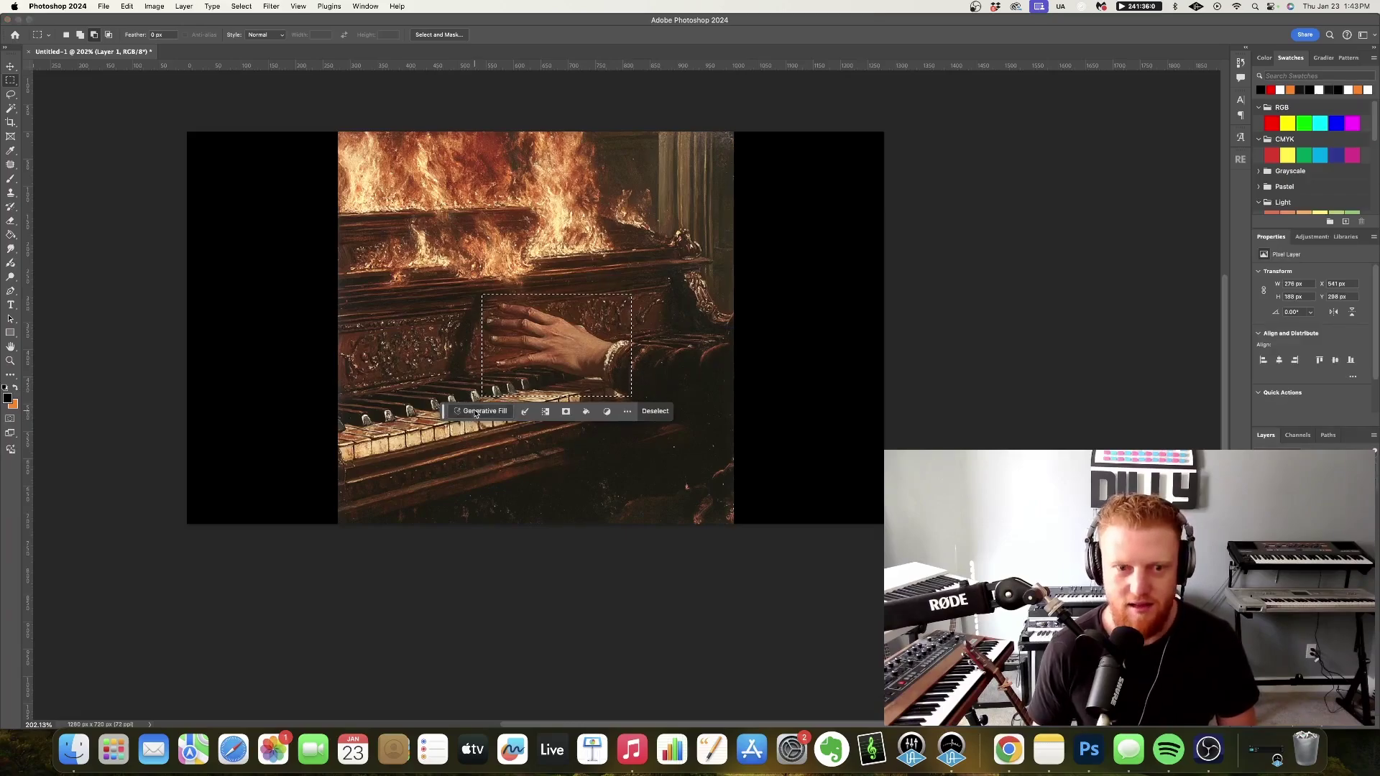
click(475, 412)
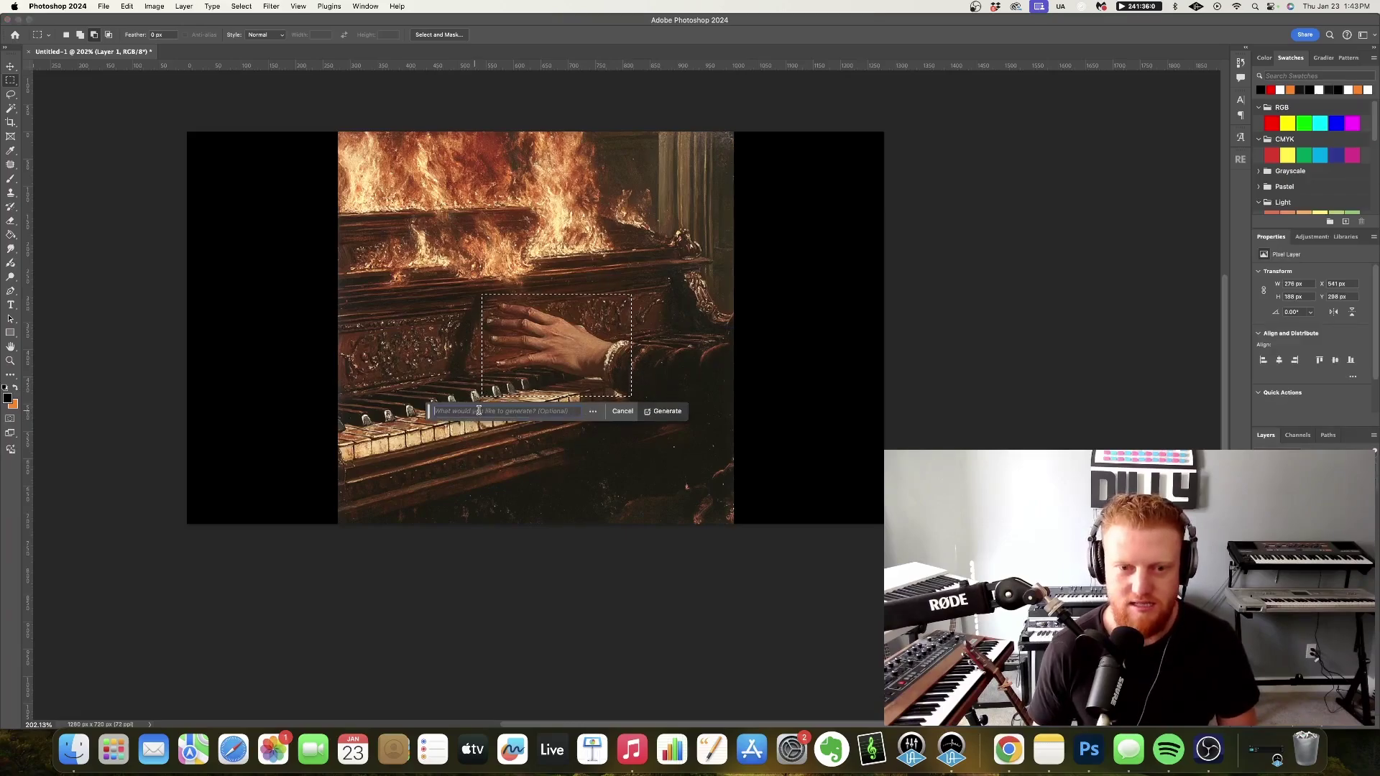
click(660, 412)
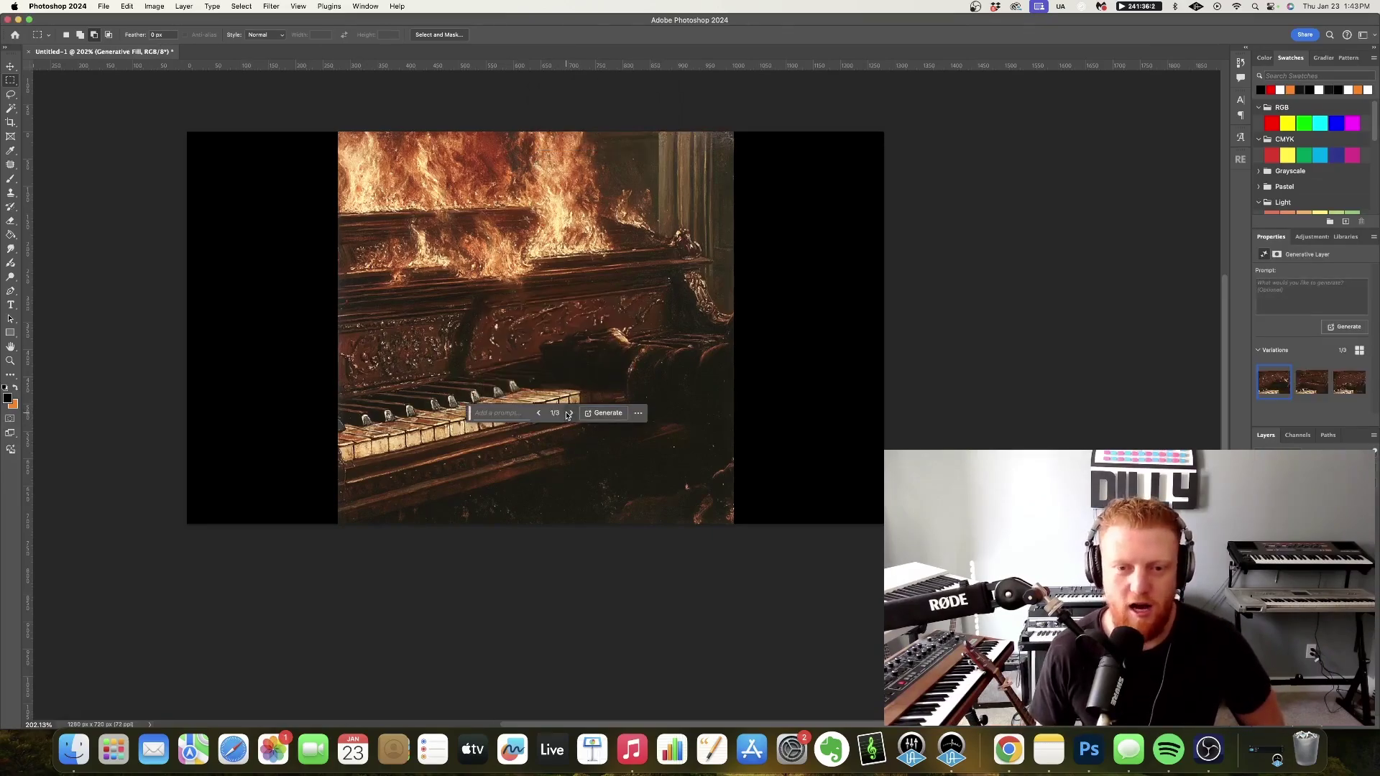
click(570, 414)
click(569, 414)
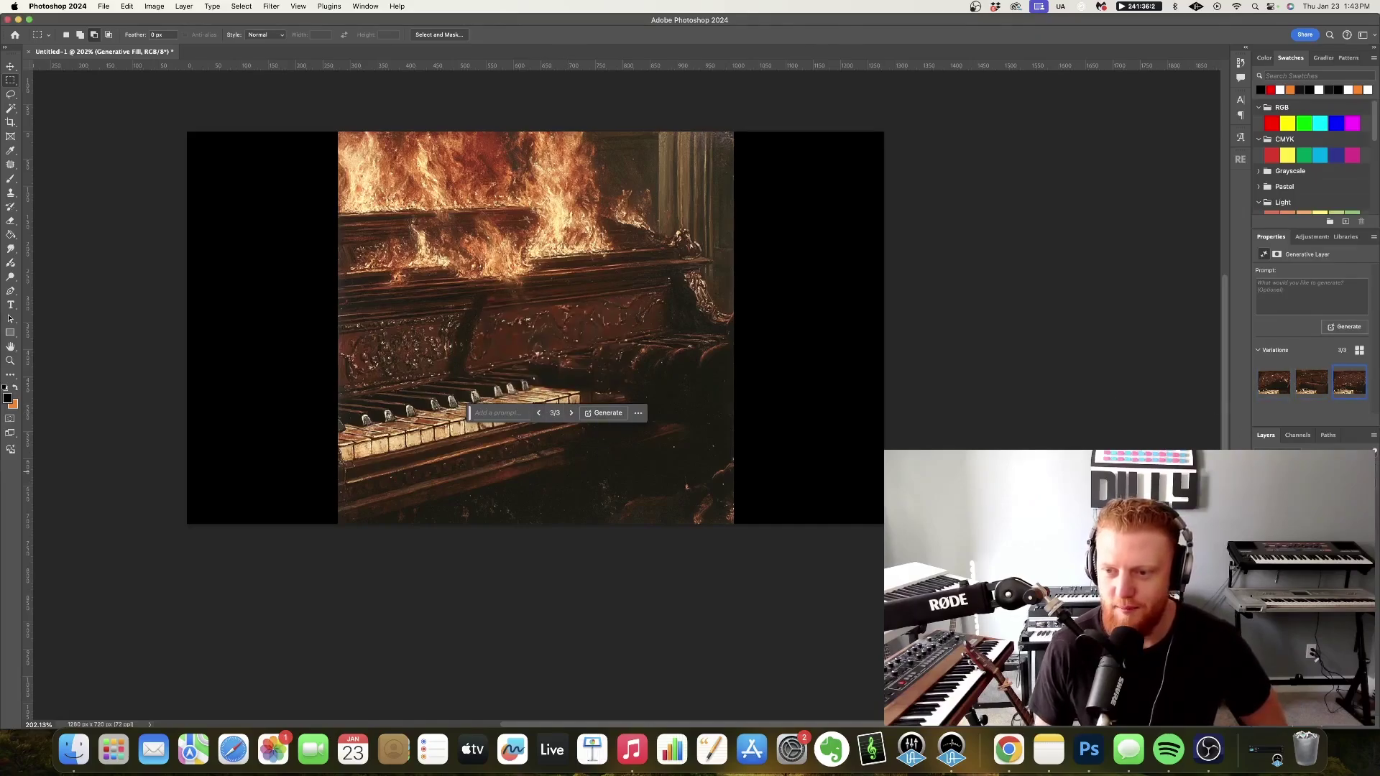
key(super+z)
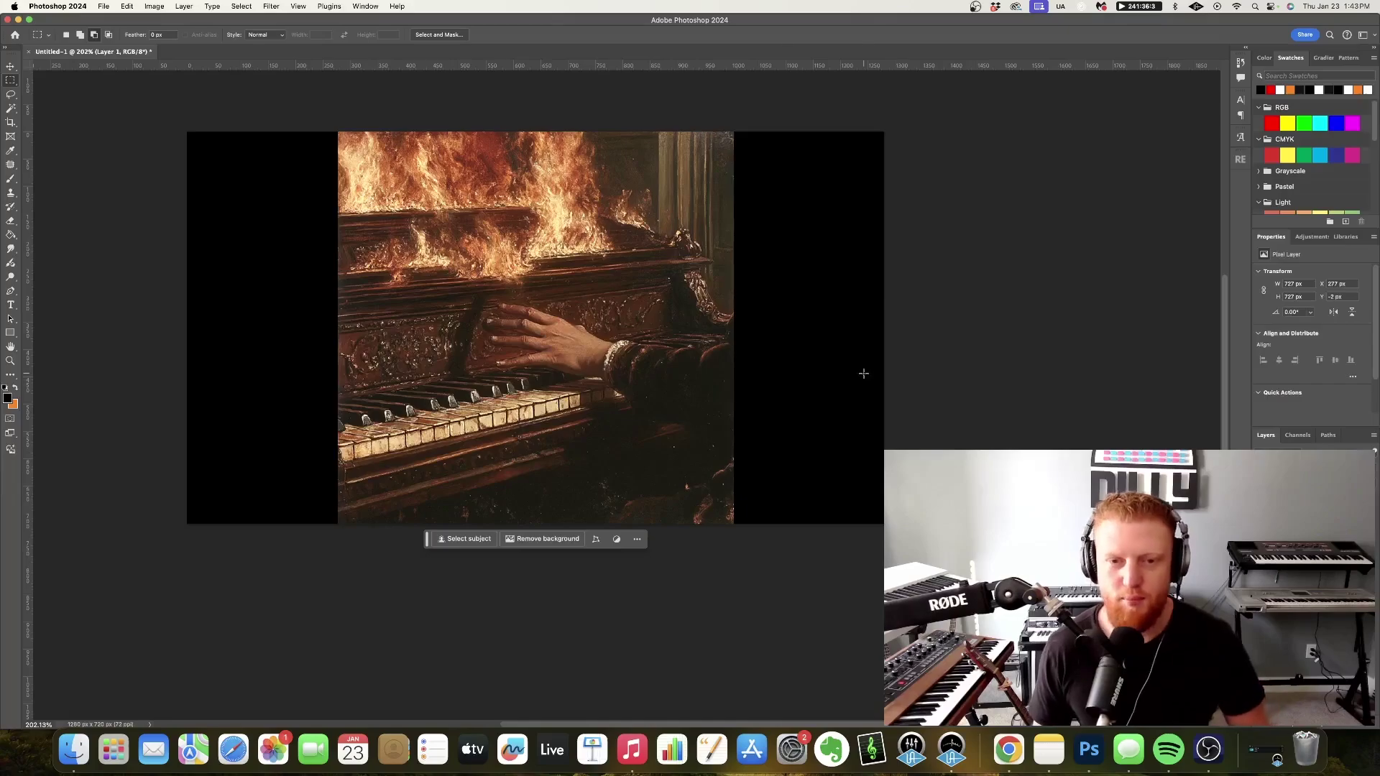
Add the text WATERMARK near the painting's bottom edge and shift it toward the middle.
scroll(424, 366, down, 2)
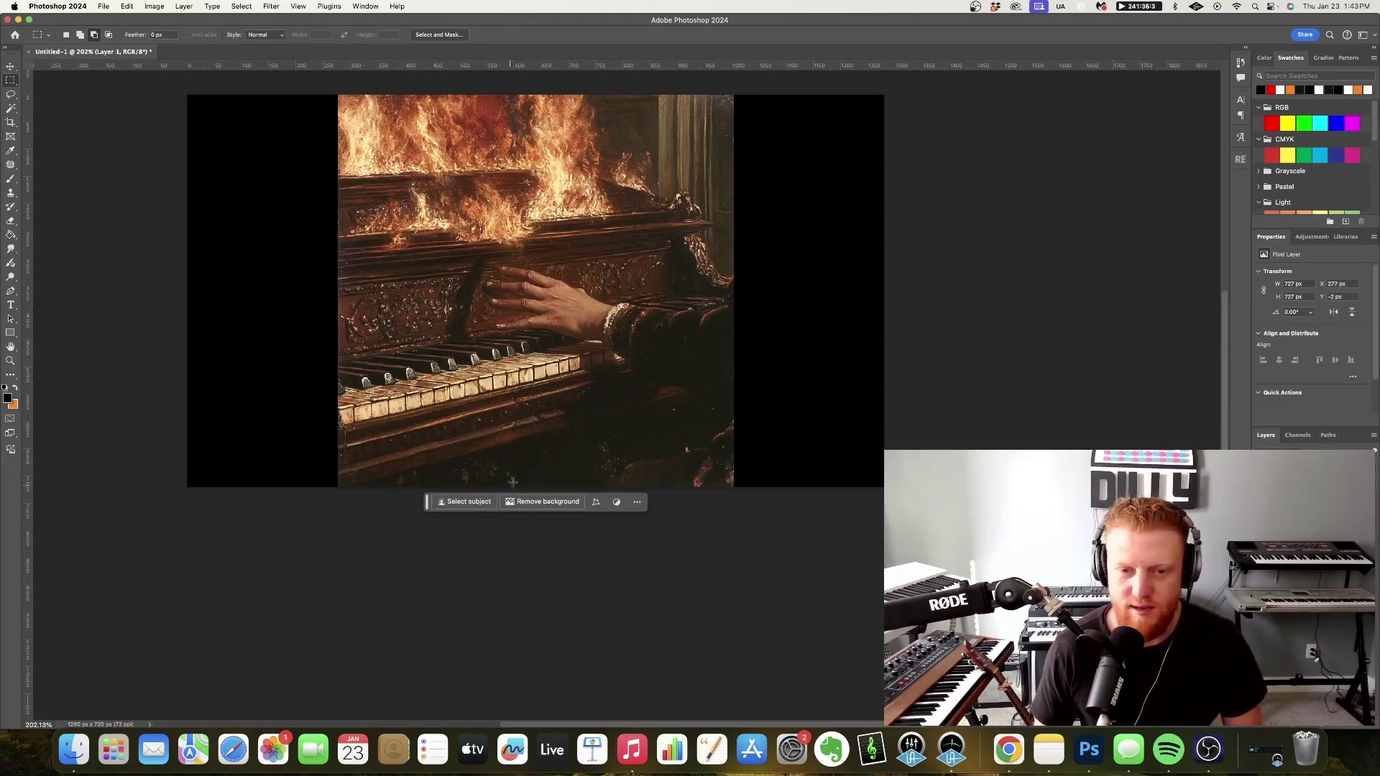
key(t)
click(568, 465)
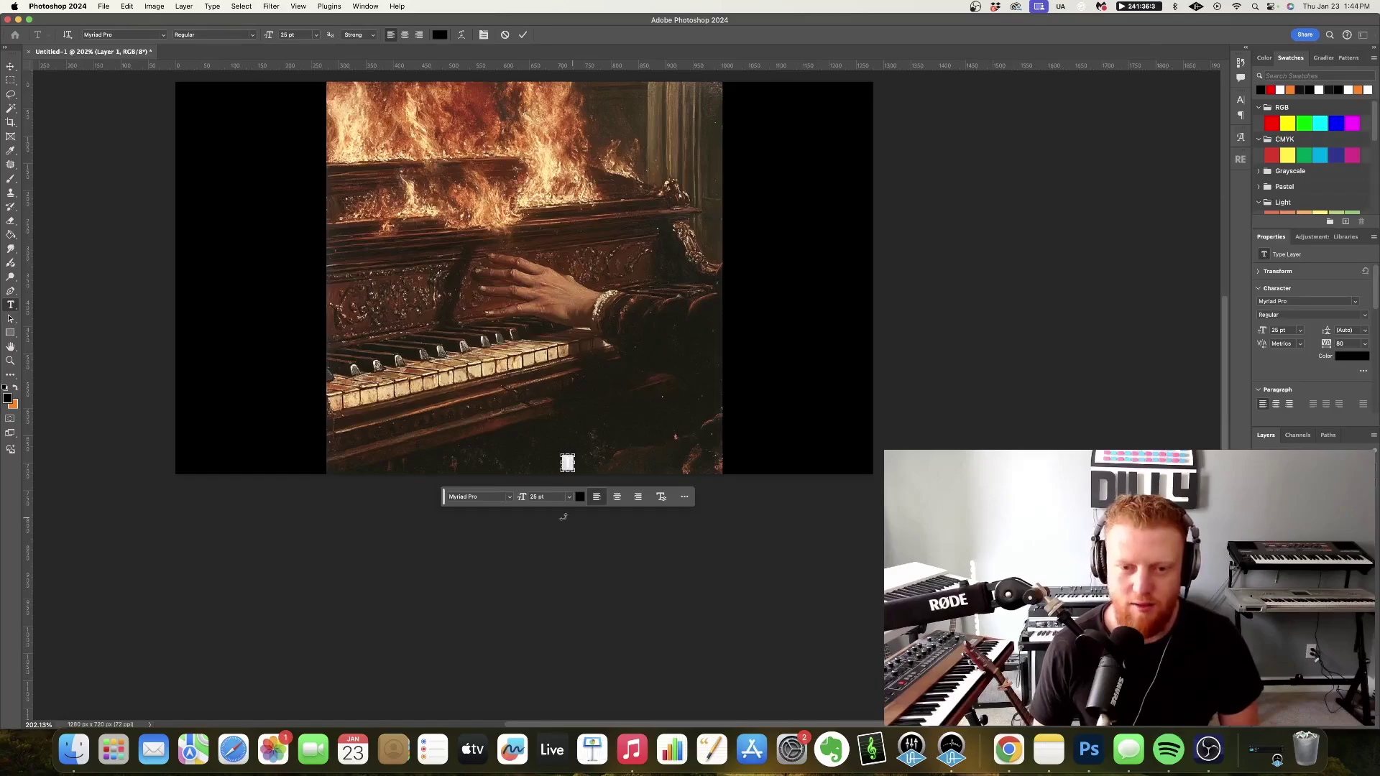
click(580, 498)
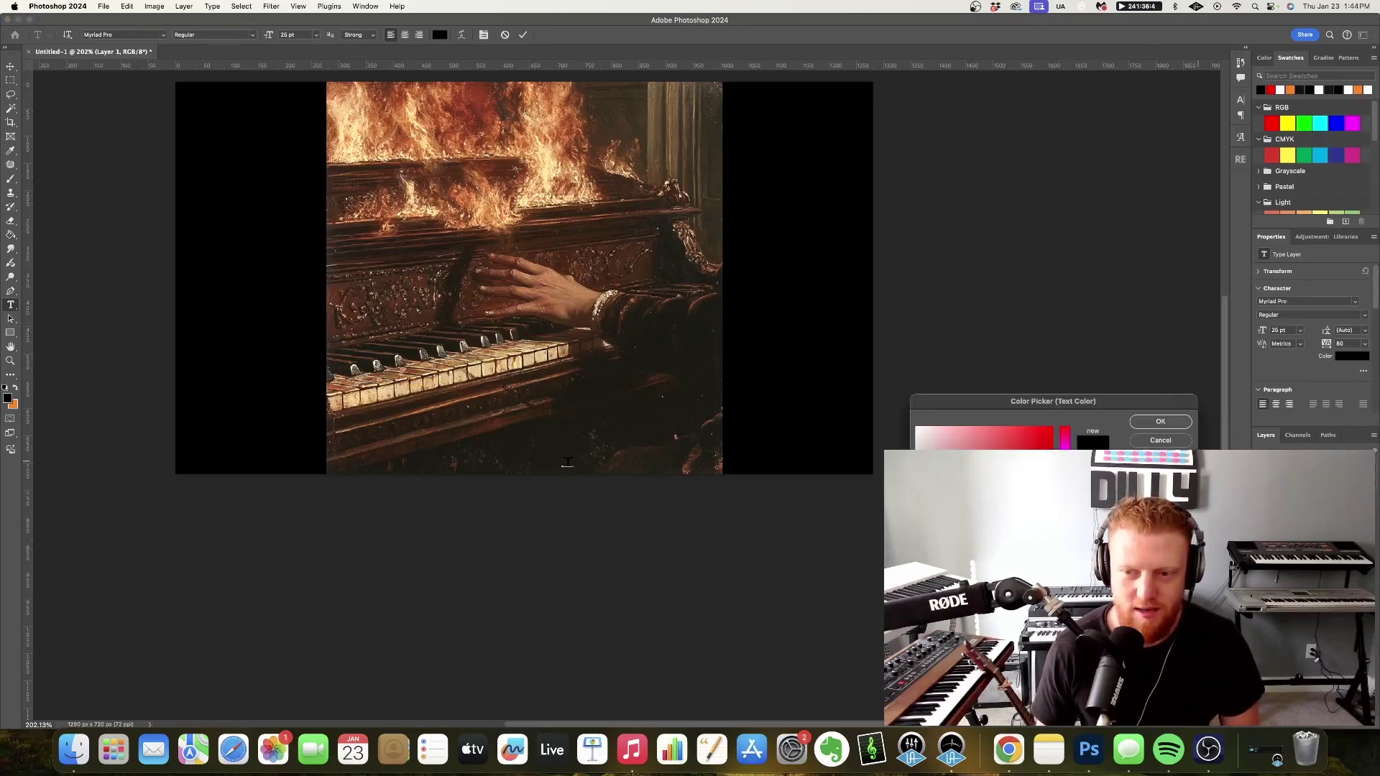
click(1134, 440)
text(WATE)
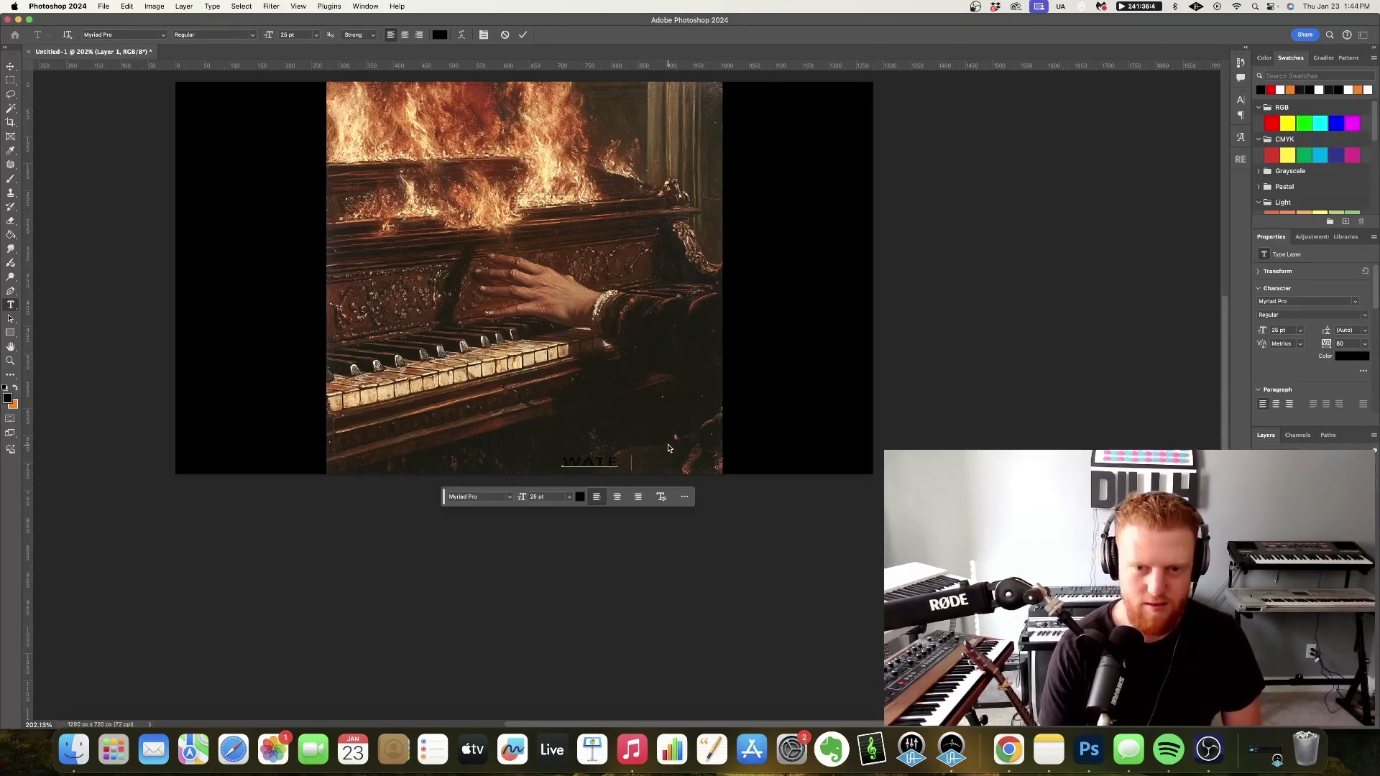
text(RMARK)
drag(618, 458, 568, 455)
Change the color of the WATERMARK text to white and commit the text.
key(super+a)
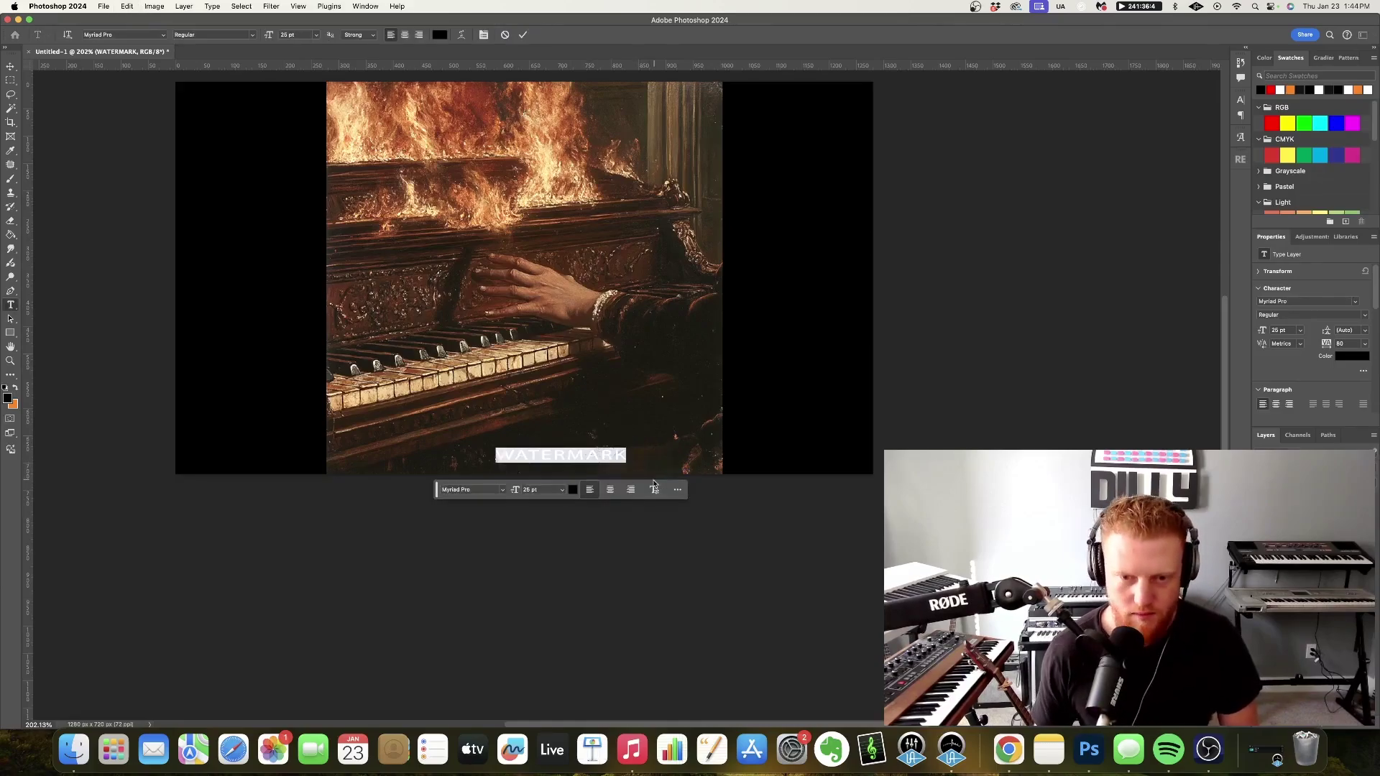
click(572, 489)
click(917, 428)
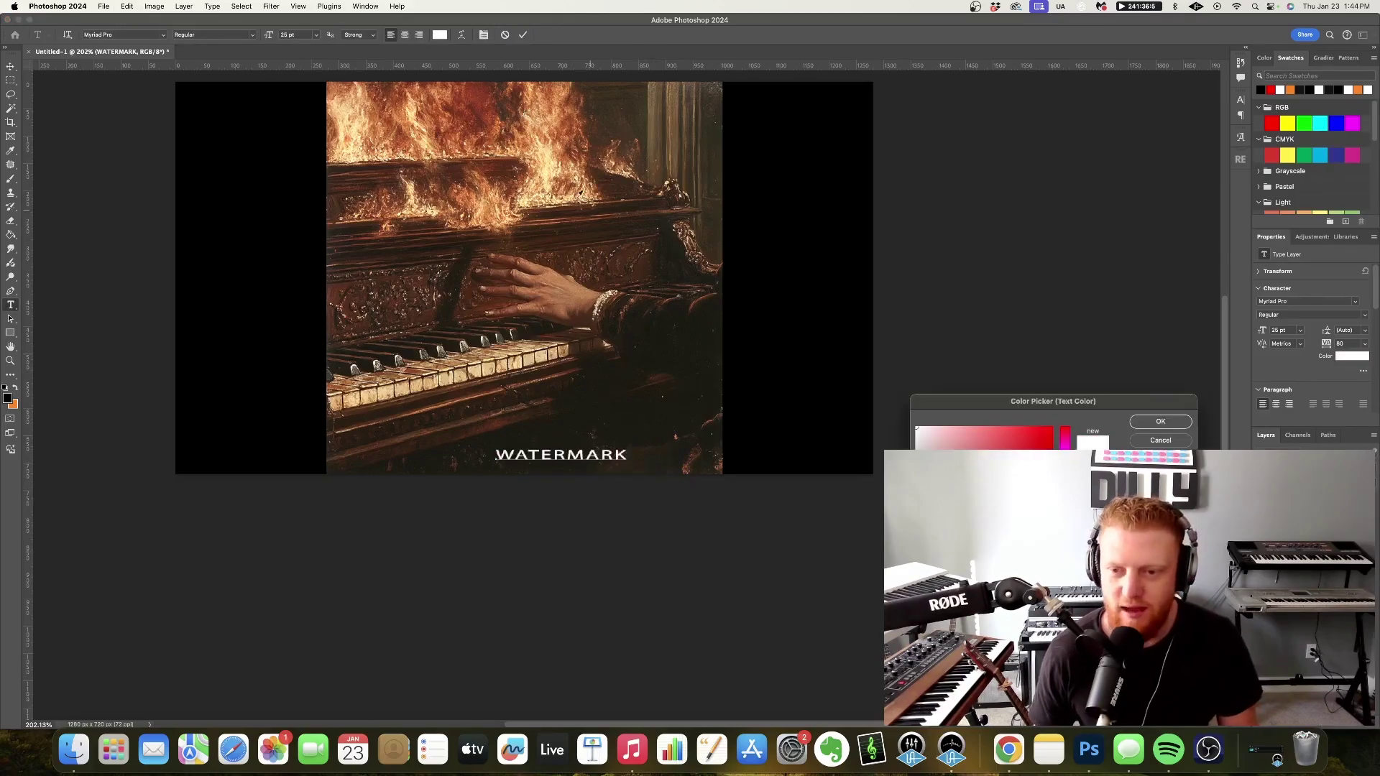
click(1158, 423)
key(super+Return)
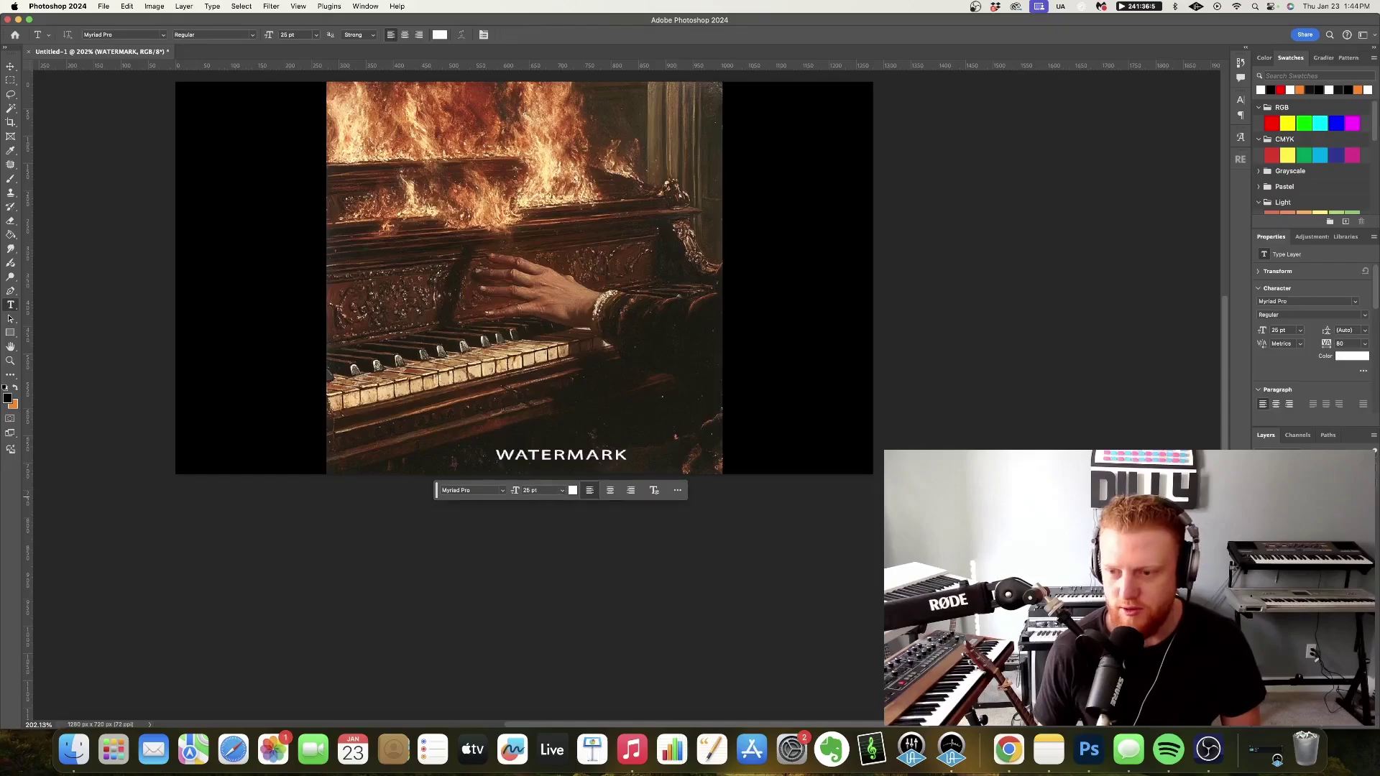
Select the WATERMARK text layer together with the painting layer and merge them into one layer.
shift+click(1304, 515)
key(super+t)
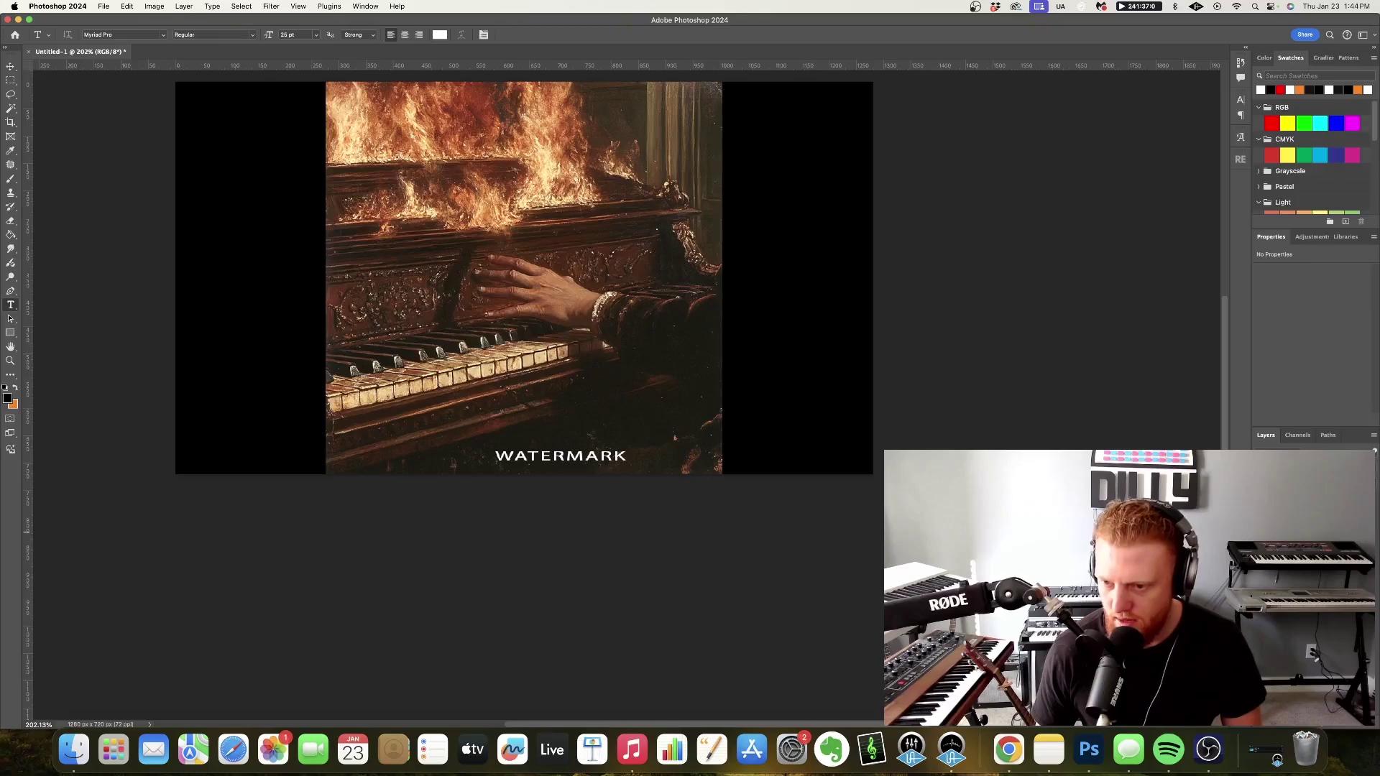
key(super+e)
Erase the WATERMARK text with an empty-prompt Generative Fill in a rectangular selection of about 275 x 54 px around it.
scroll(677, 433, up, 3)
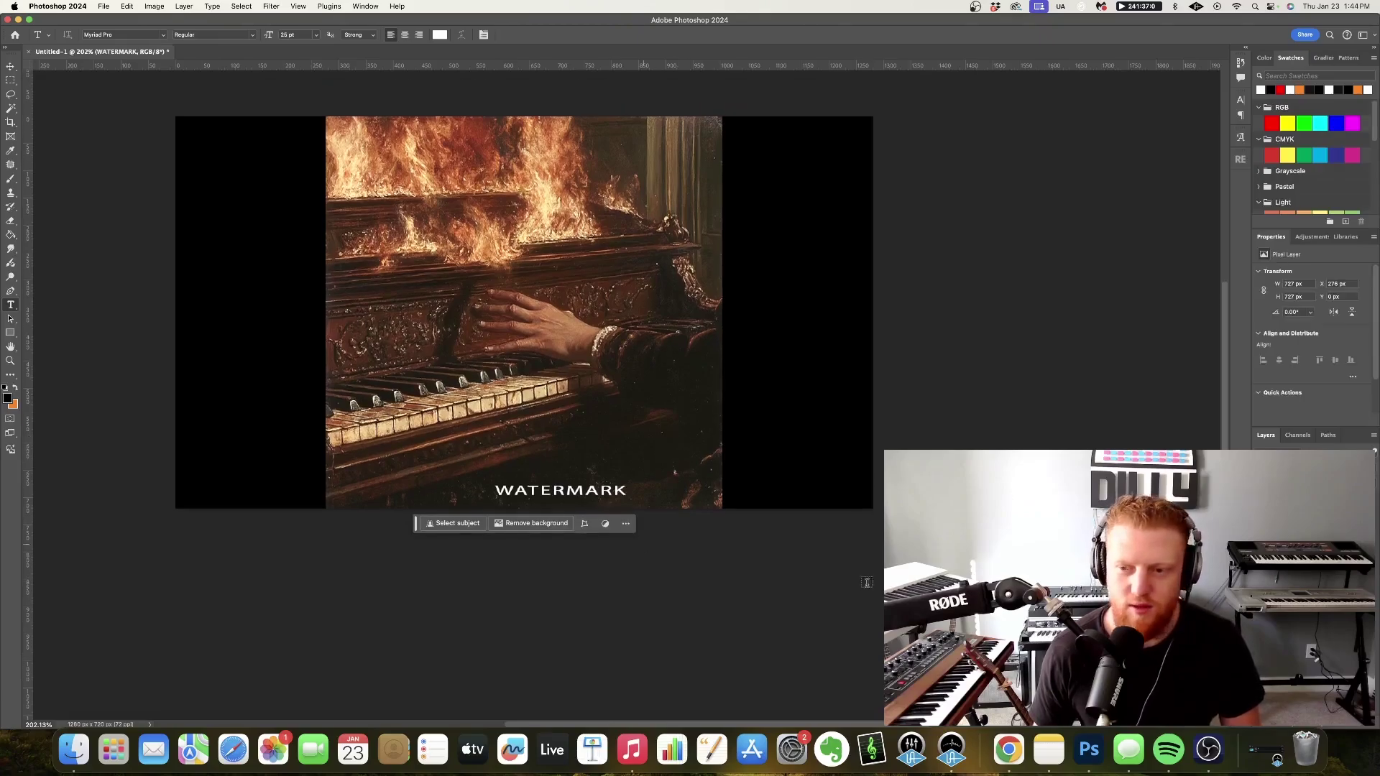
key(m)
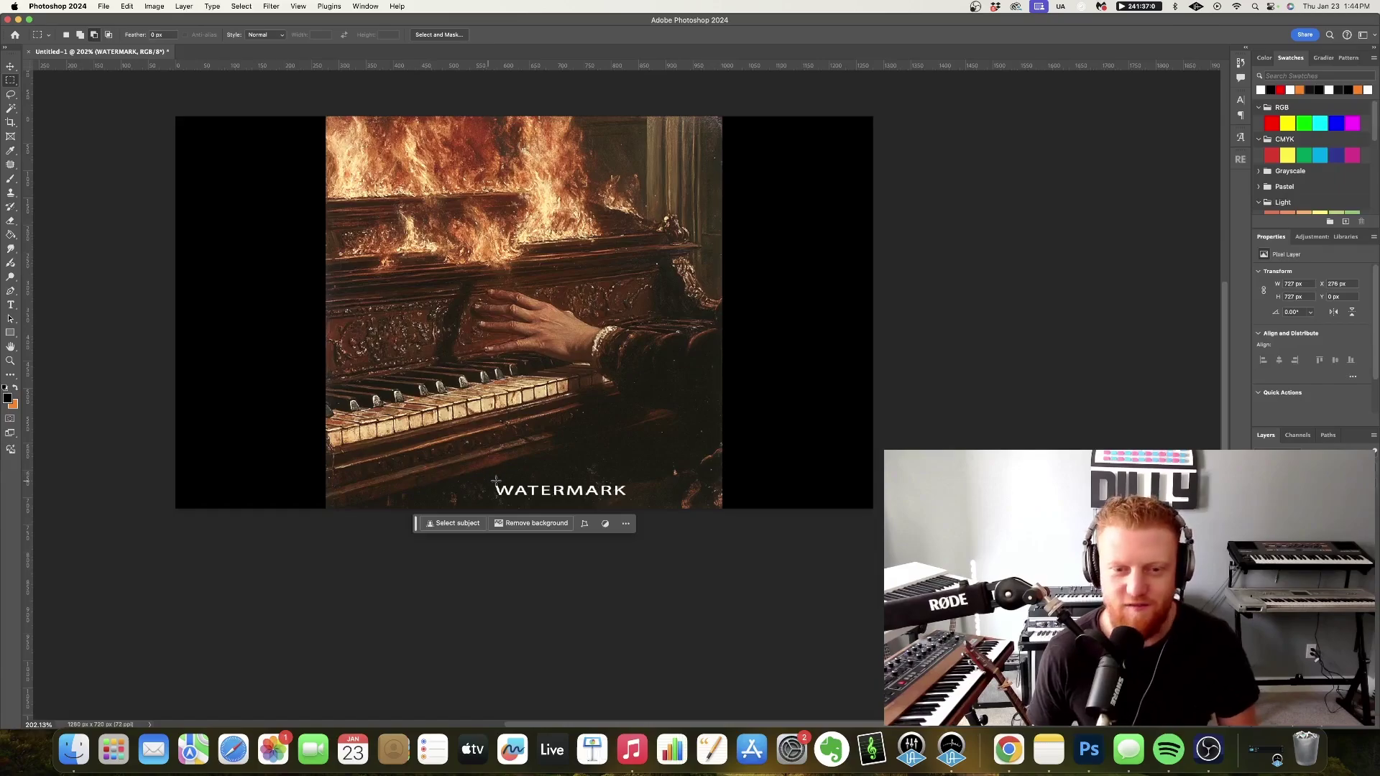
drag(491, 473, 640, 505)
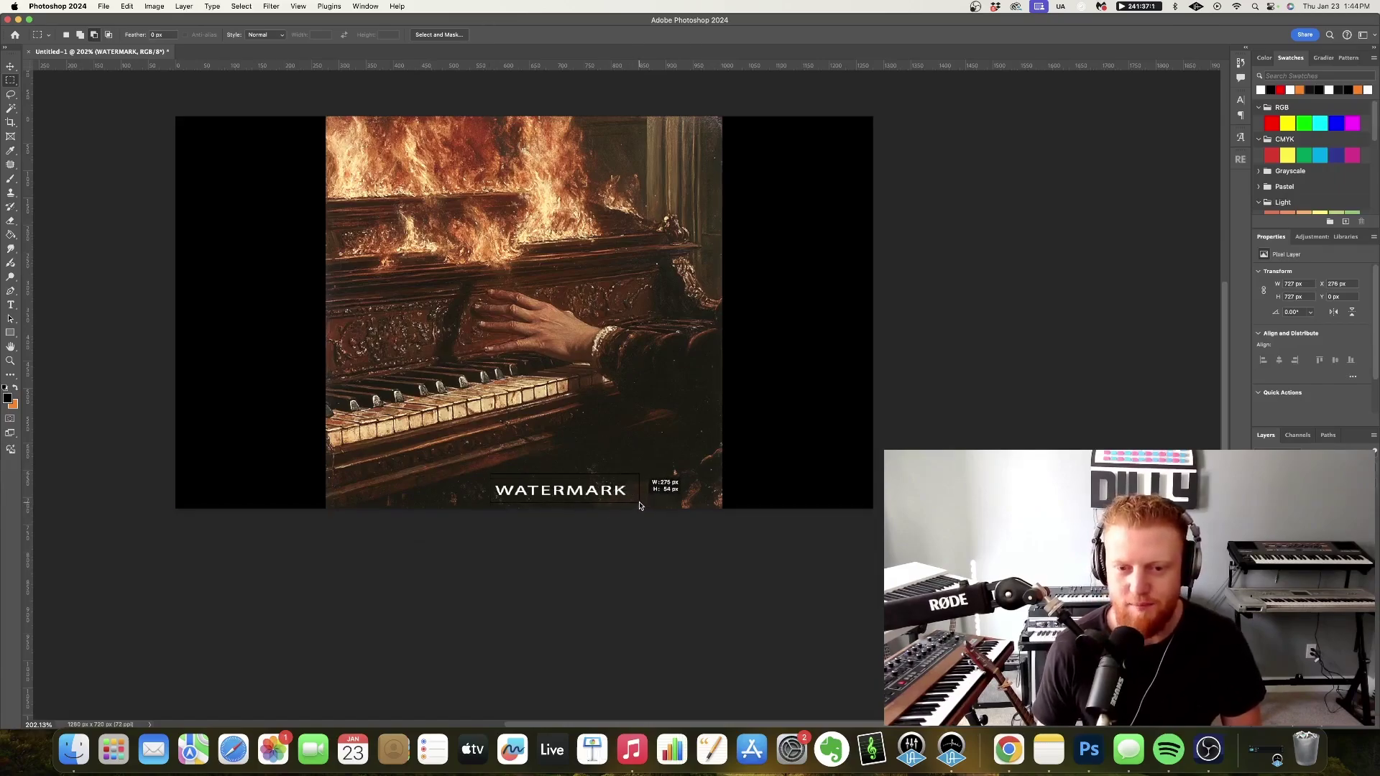
click(488, 518)
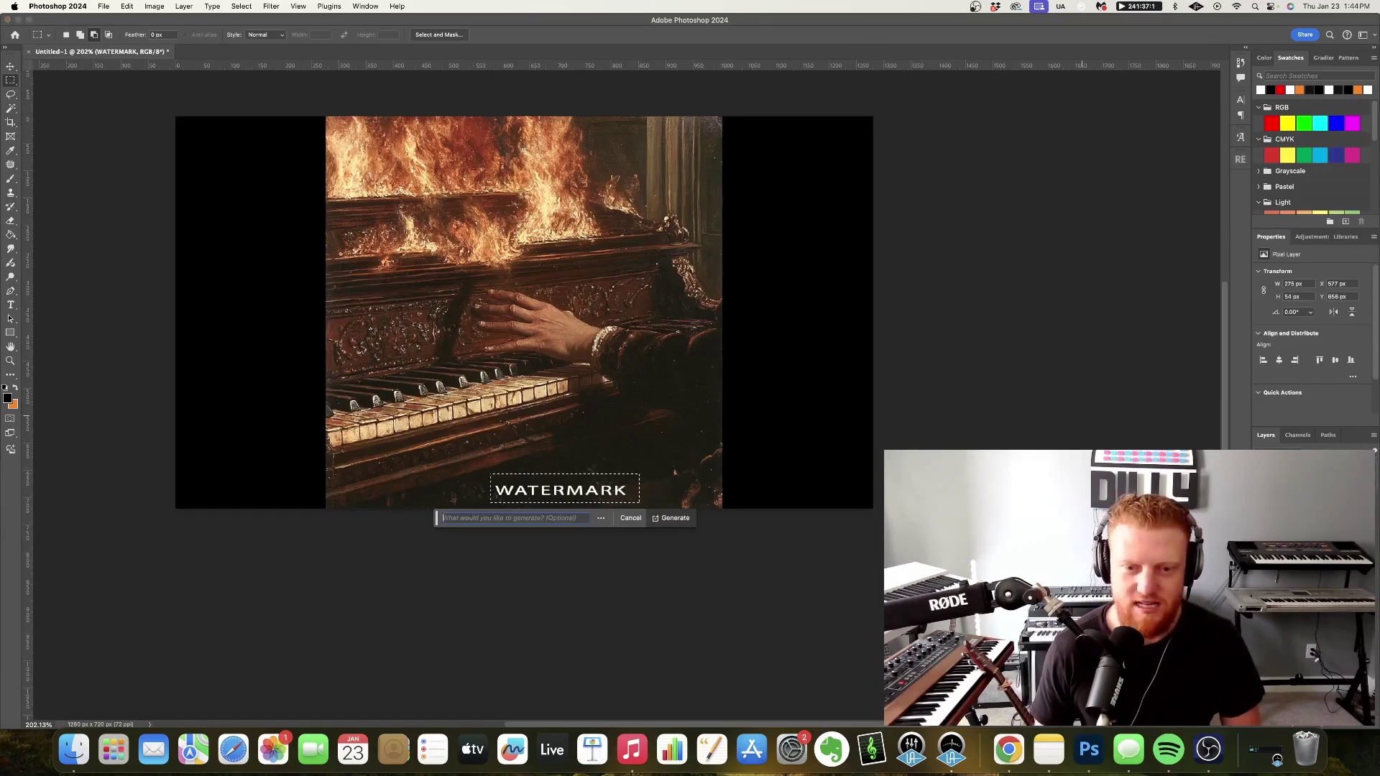
click(672, 519)
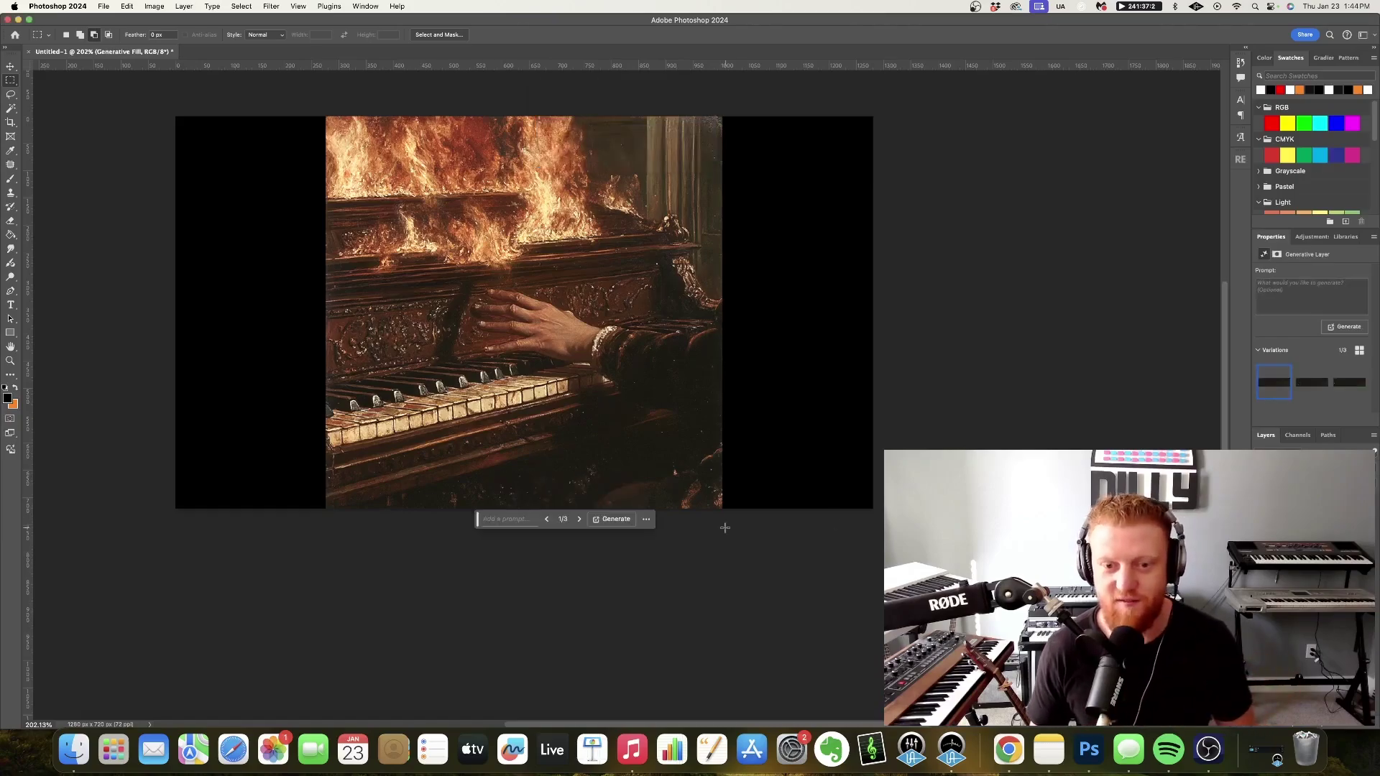
Browse through the generated variations of the area where the WATERMARK text was erased.
click(579, 519)
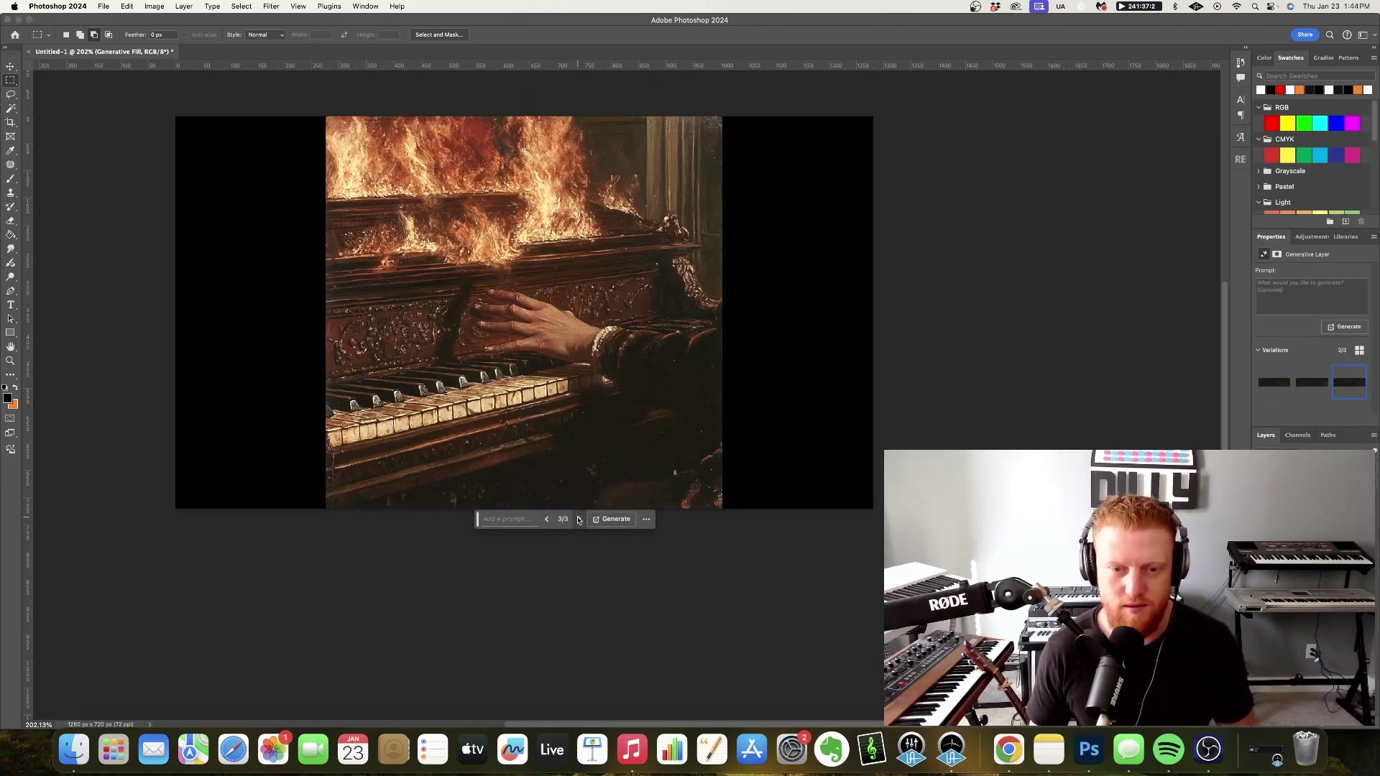
click(549, 520)
click(548, 520)
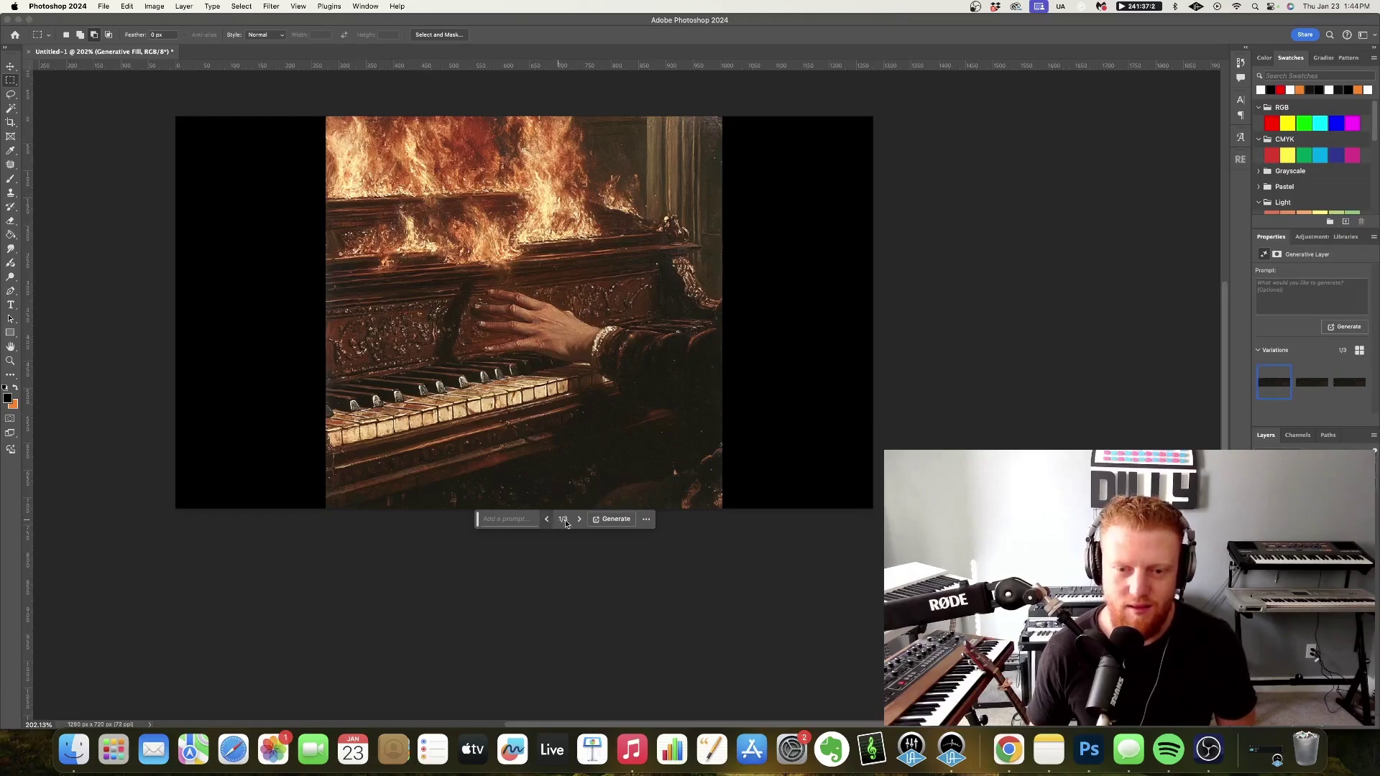
click(580, 520)
click(579, 519)
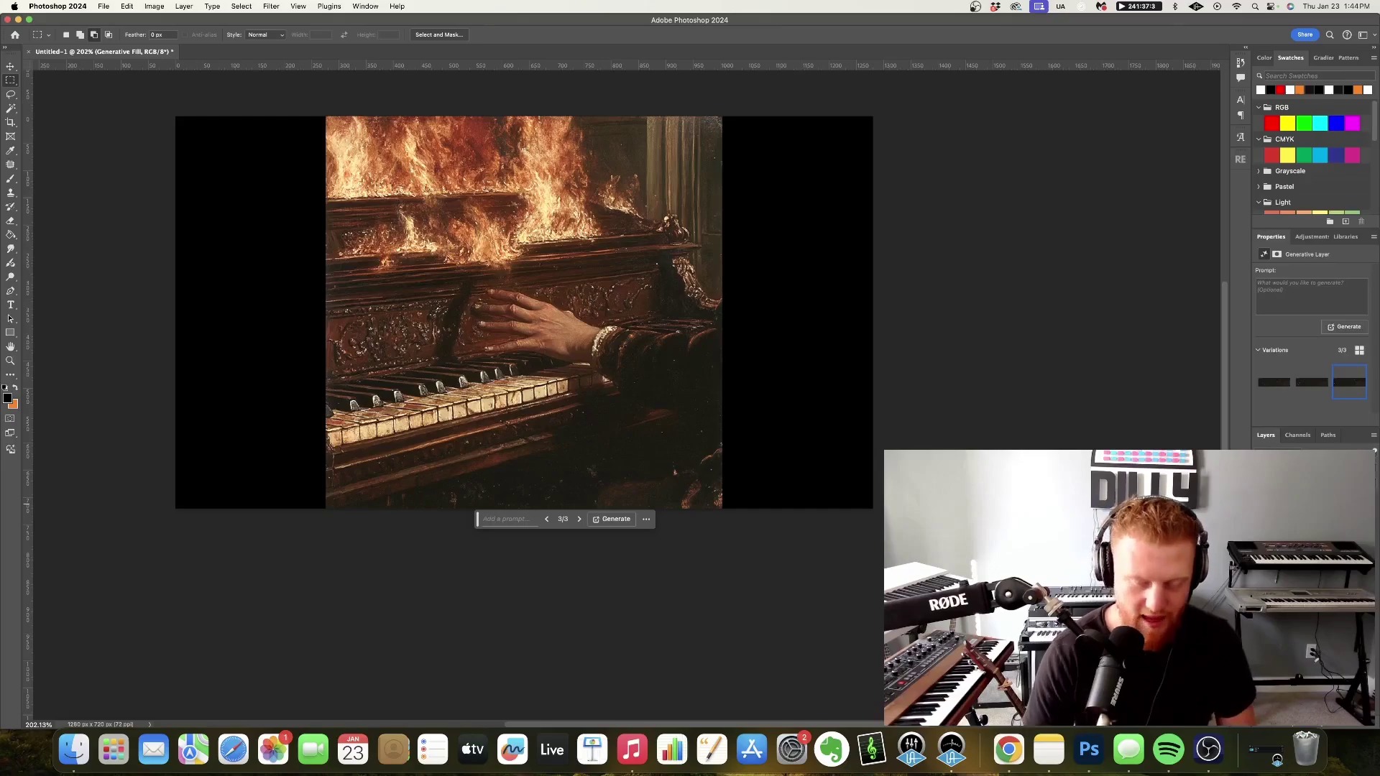
Delete the Generative Fill layer and the merged WATERMARK layer, and show the original painting layer again.
key(Delete)
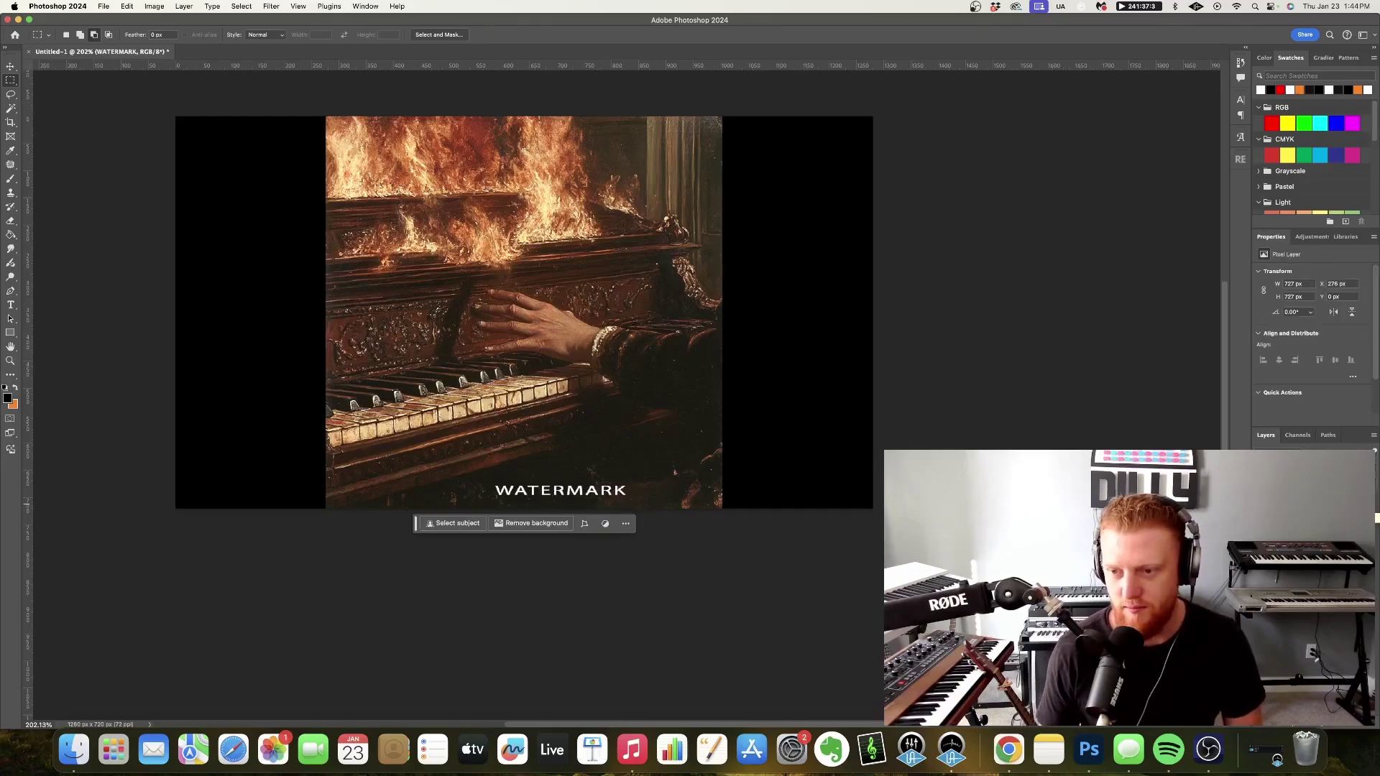
key(Delete)
key(Delete)
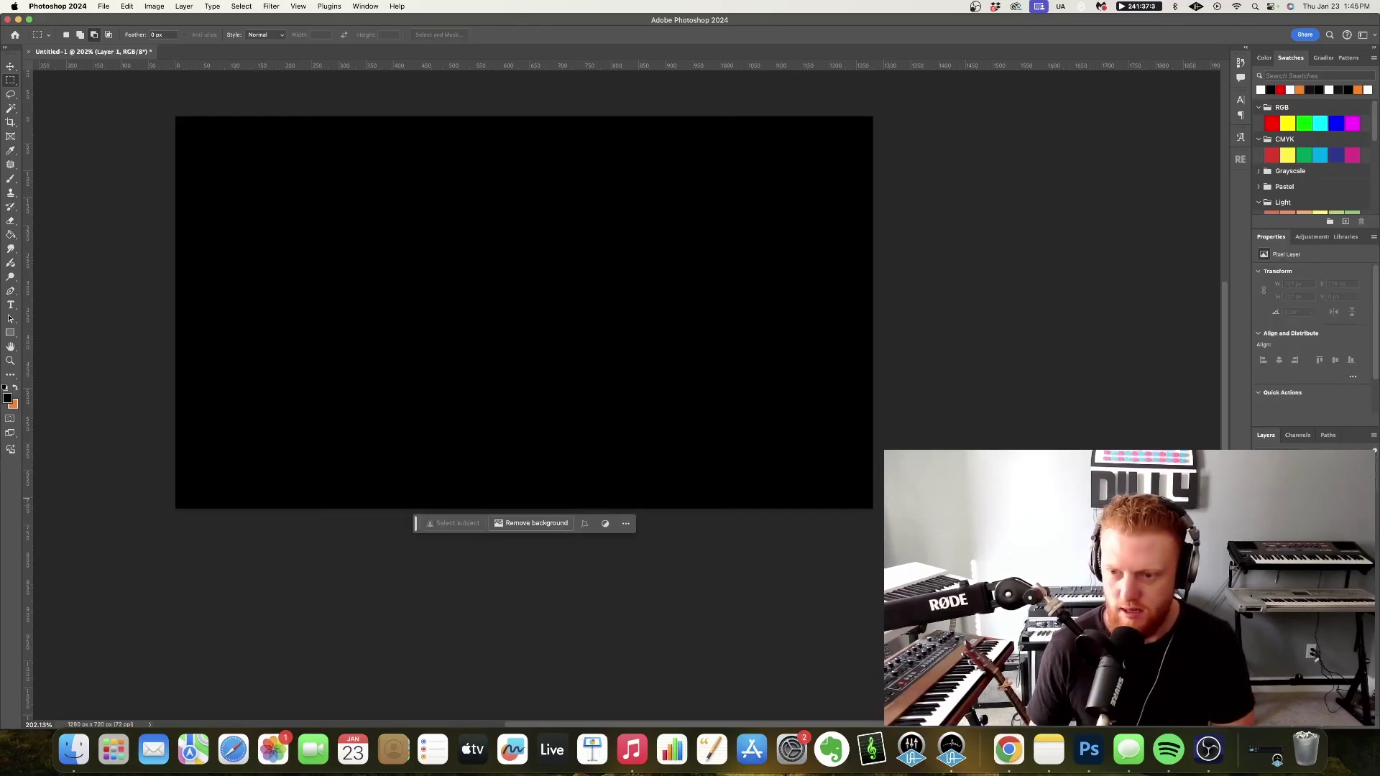
click(1259, 528)
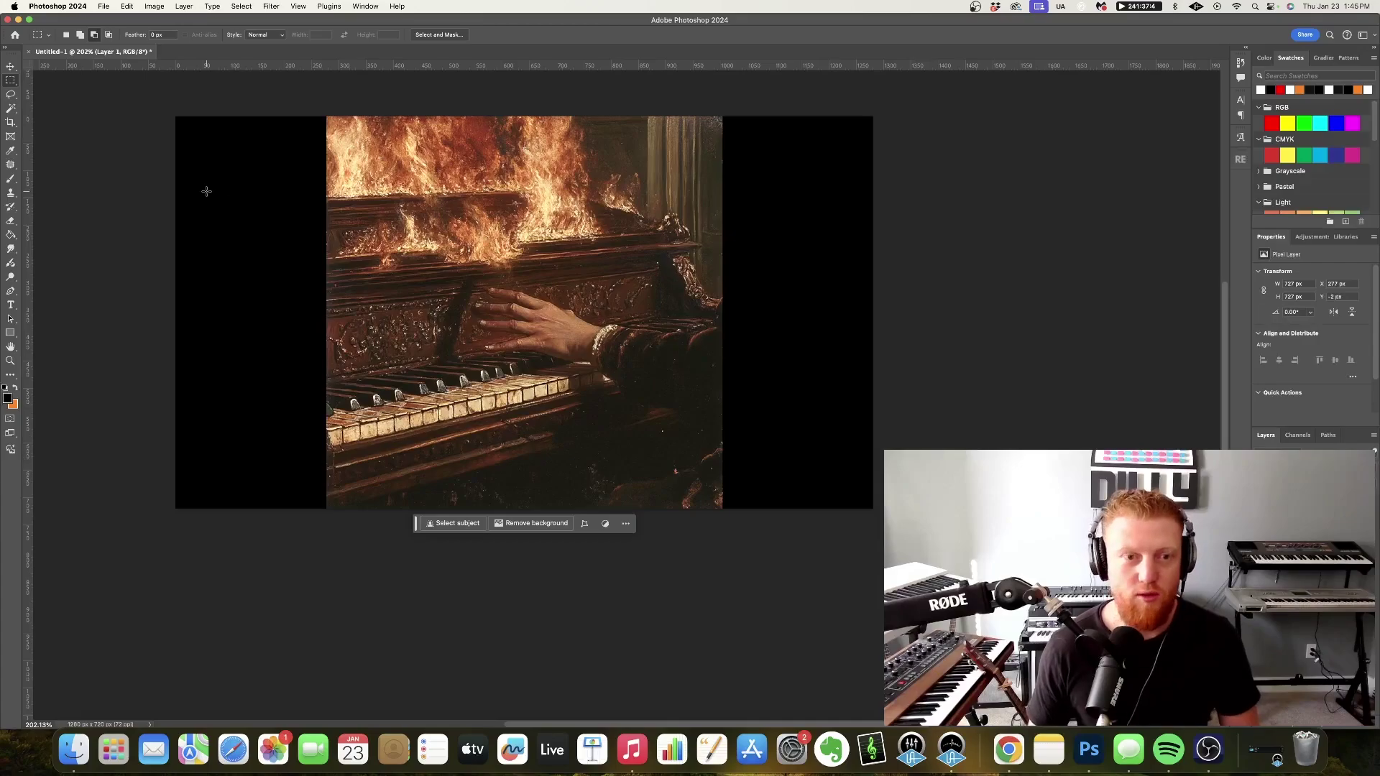
Select the empty areas on both sides of the painting, each flush with its edge and the full canvas height.
scroll(206, 191, down, 2)
key(super+equal)
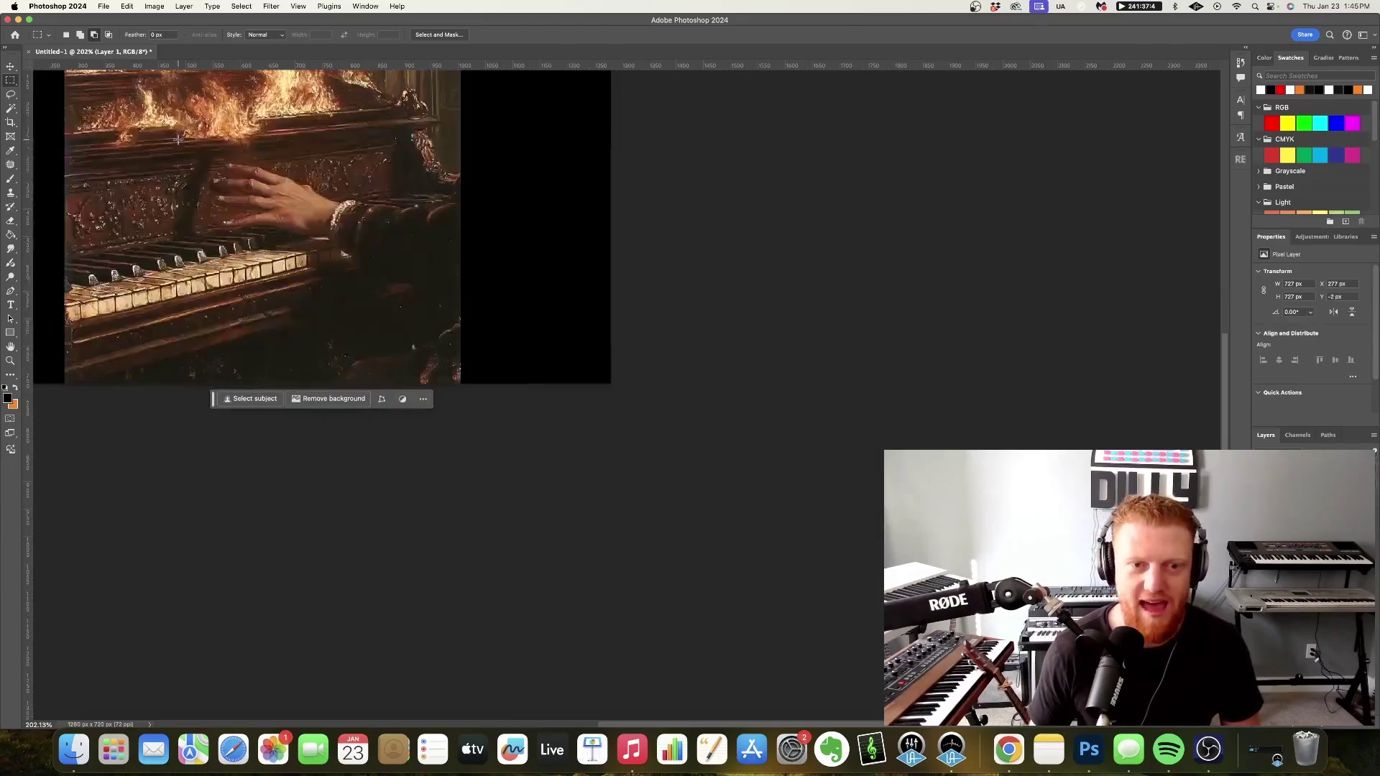
key(super+0)
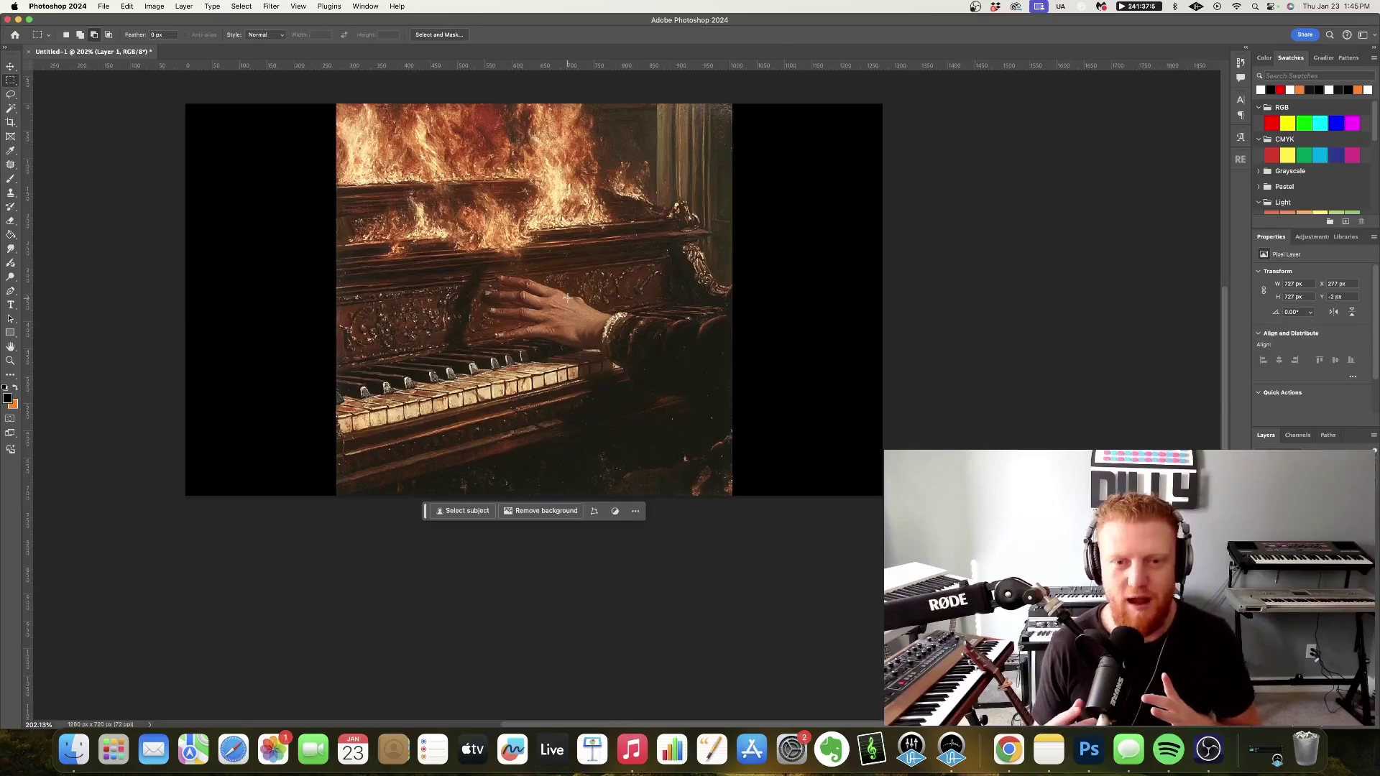
scroll(478, 264, up, 1)
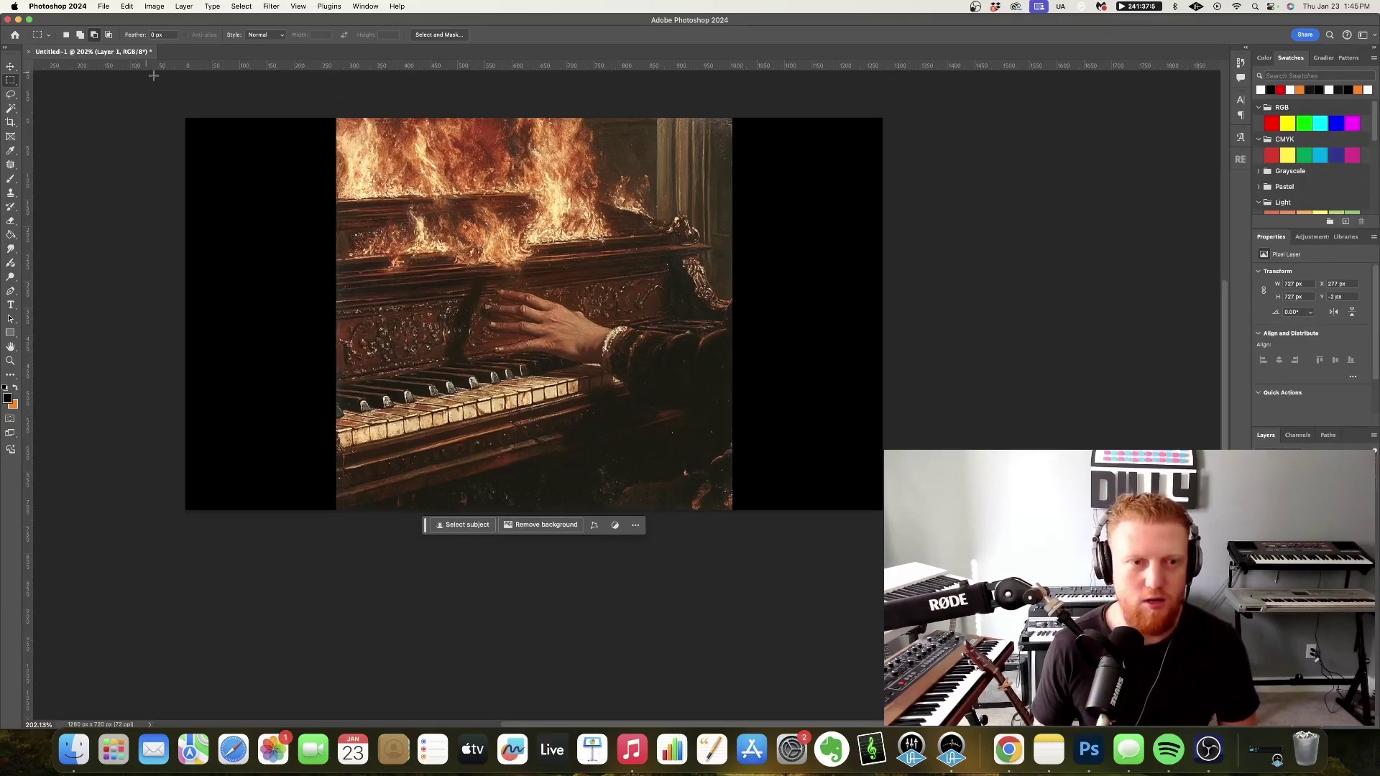
scroll(503, 313, left, 5)
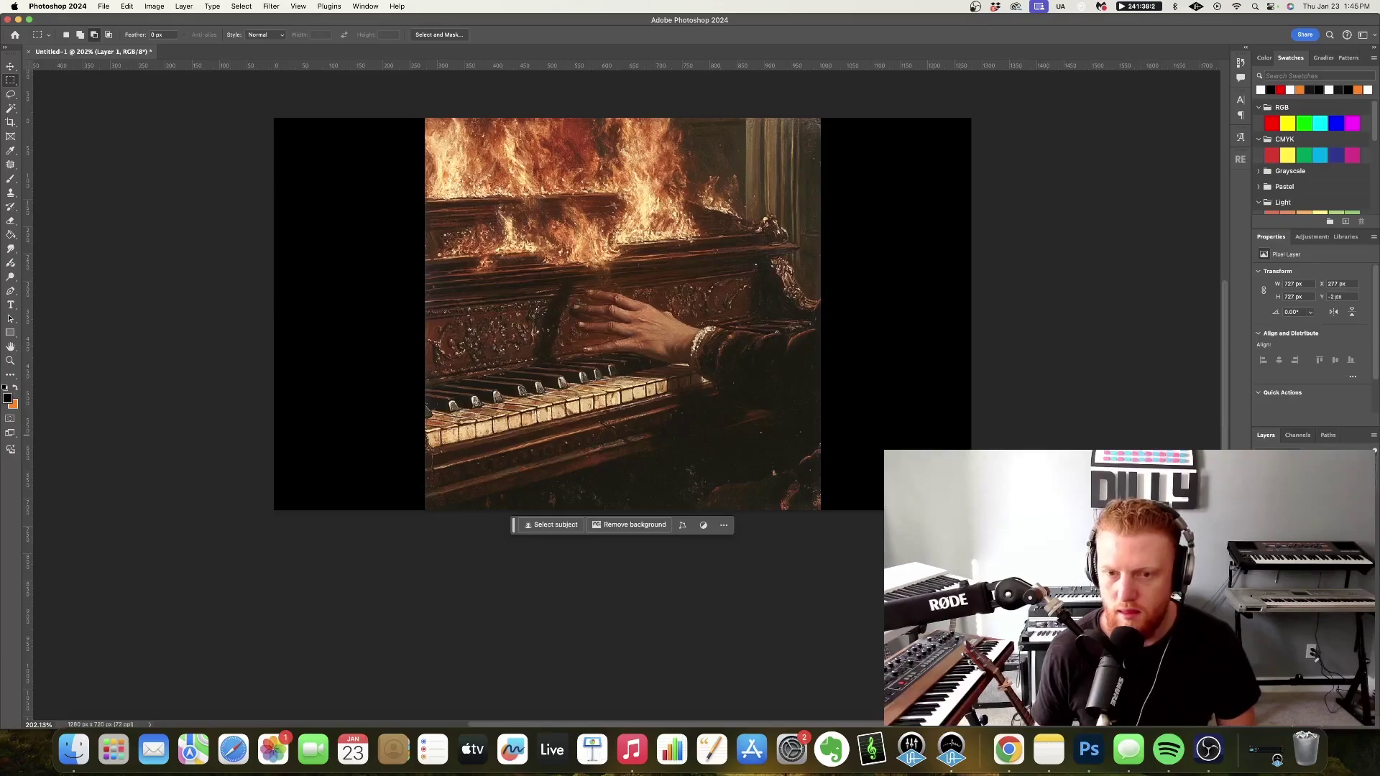
drag(246, 111, 425, 551)
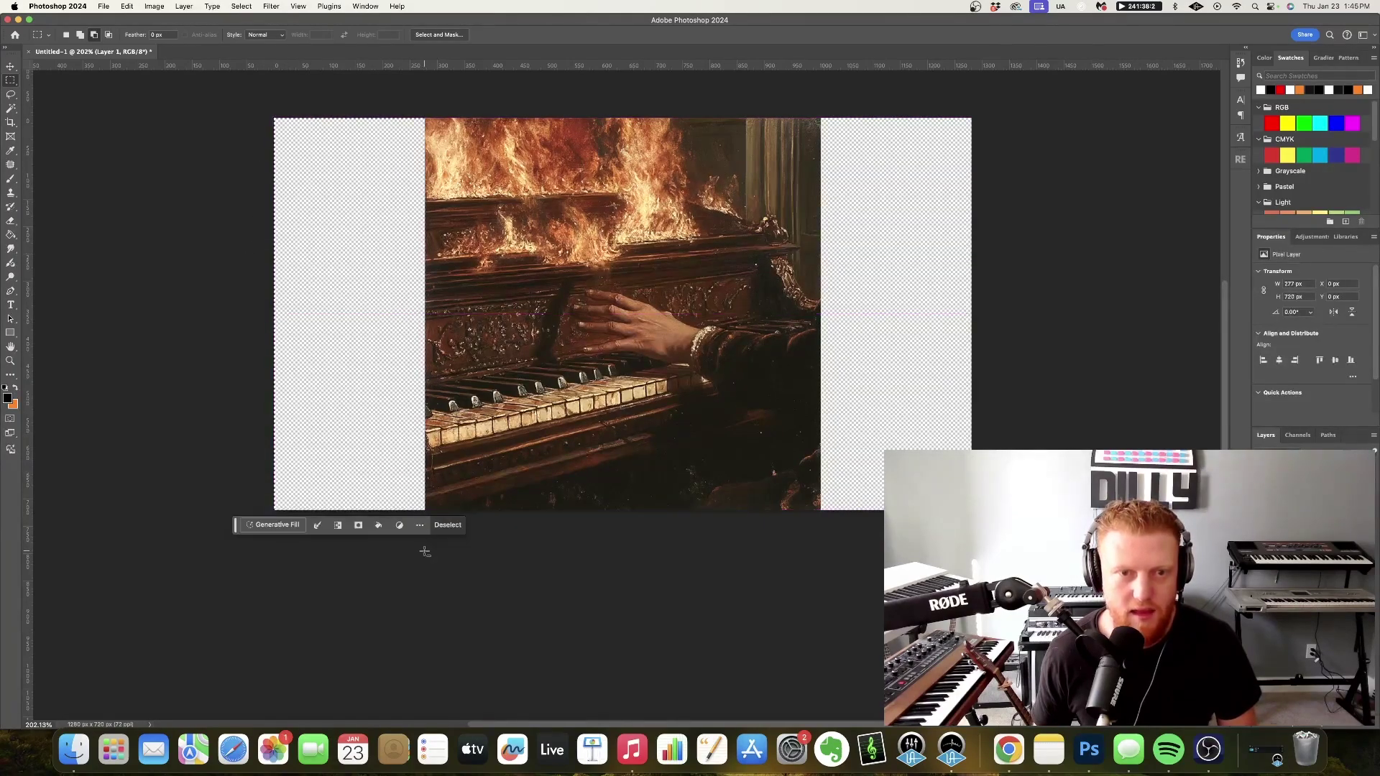
drag(1035, 115, 821, 529)
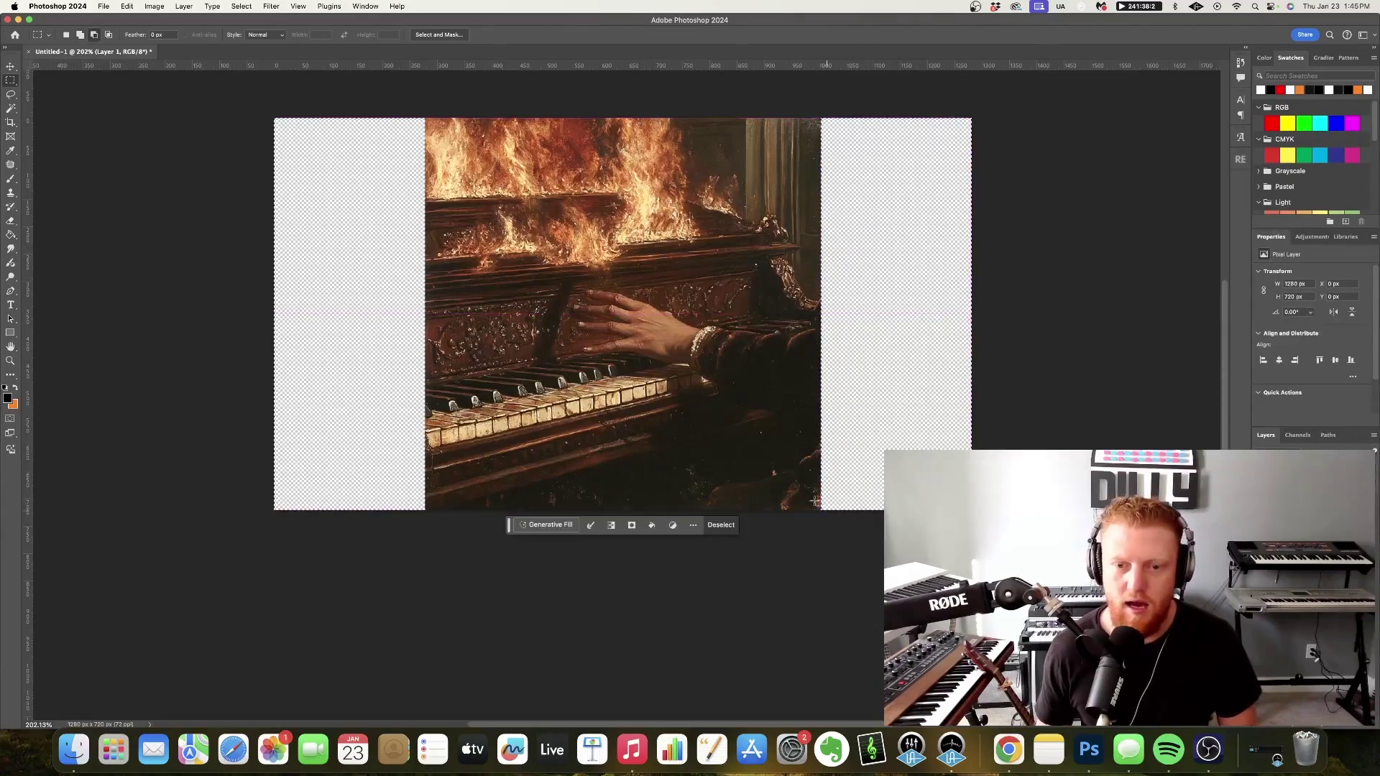
Expand the painting into the selected side areas with an empty-prompt Generative Fill and choose the second variation.
click(563, 526)
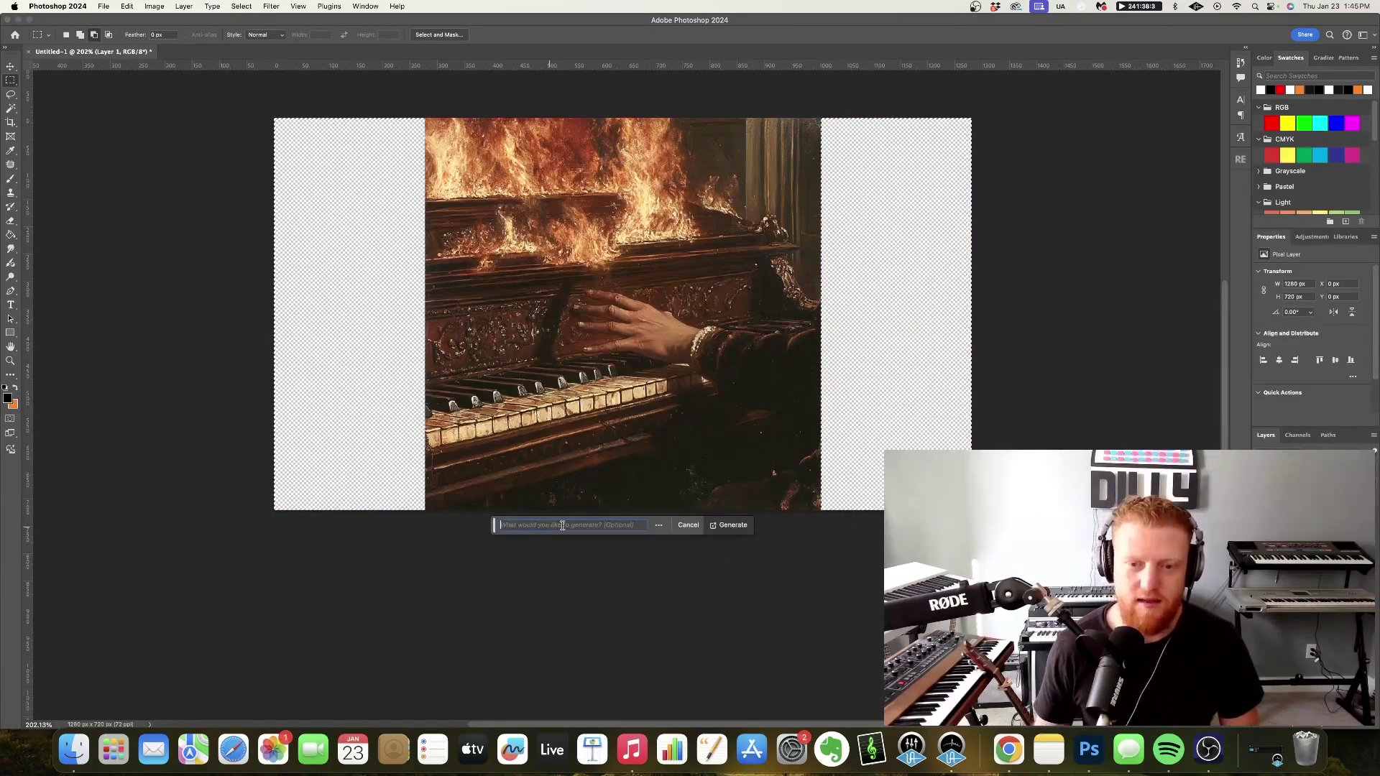
click(729, 525)
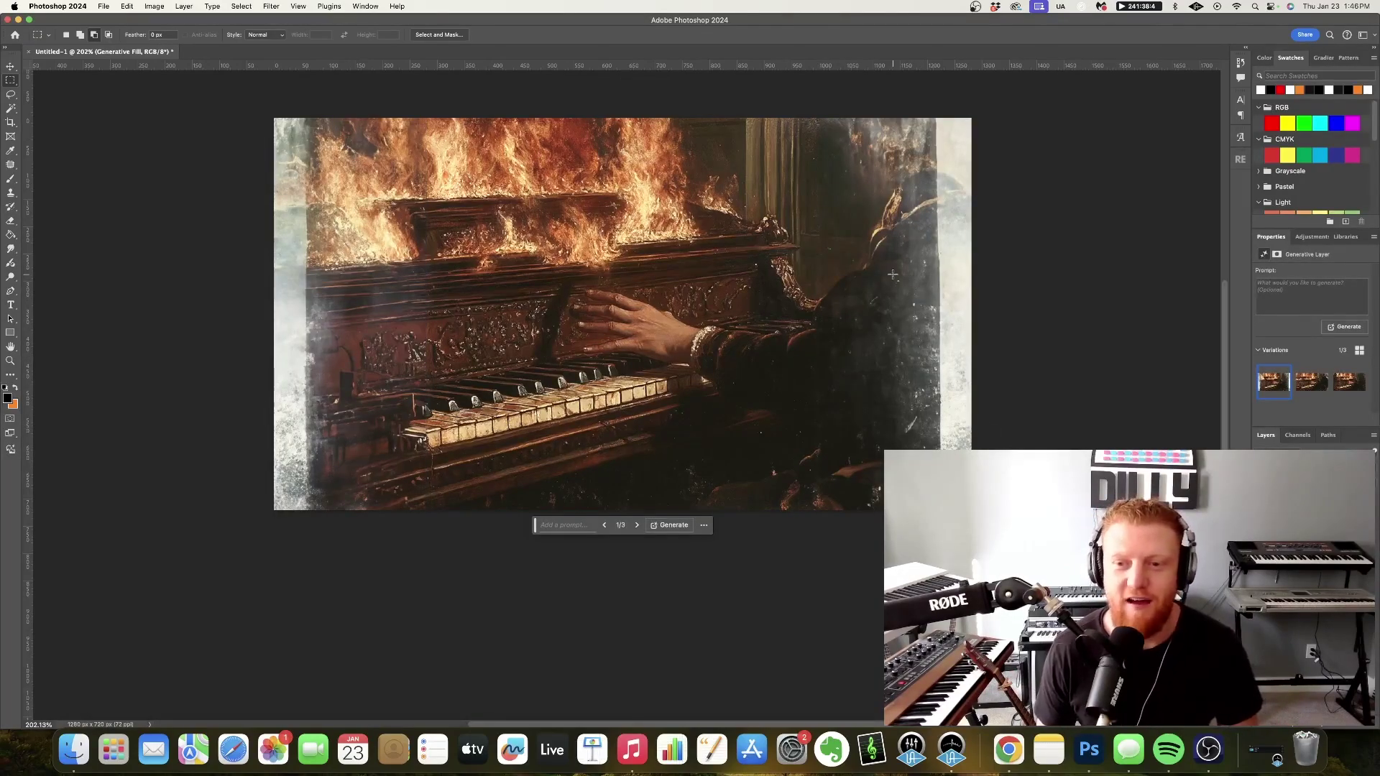
click(636, 525)
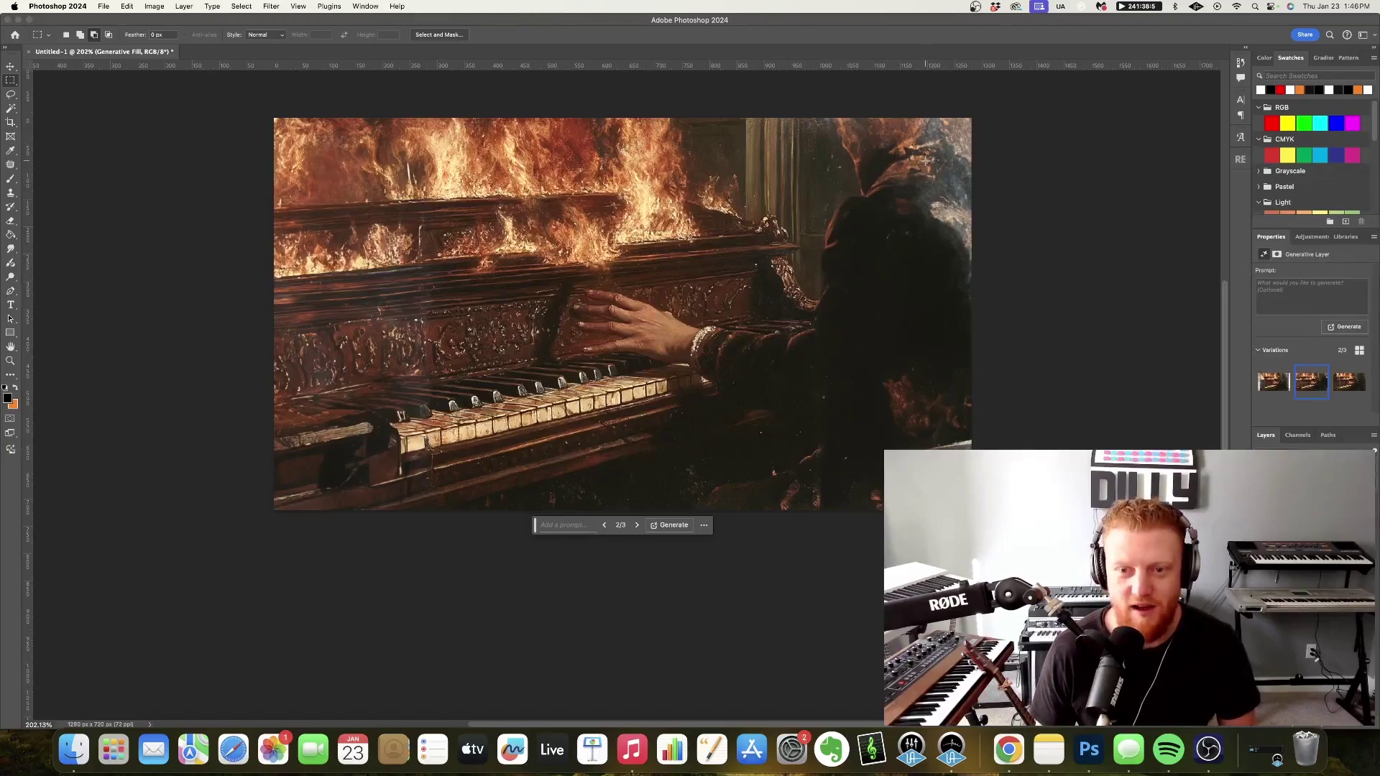
Toggle the visibility of the Generative Fill layer to compare the expanded image with the original framing.
scroll(925, 160, right, 2)
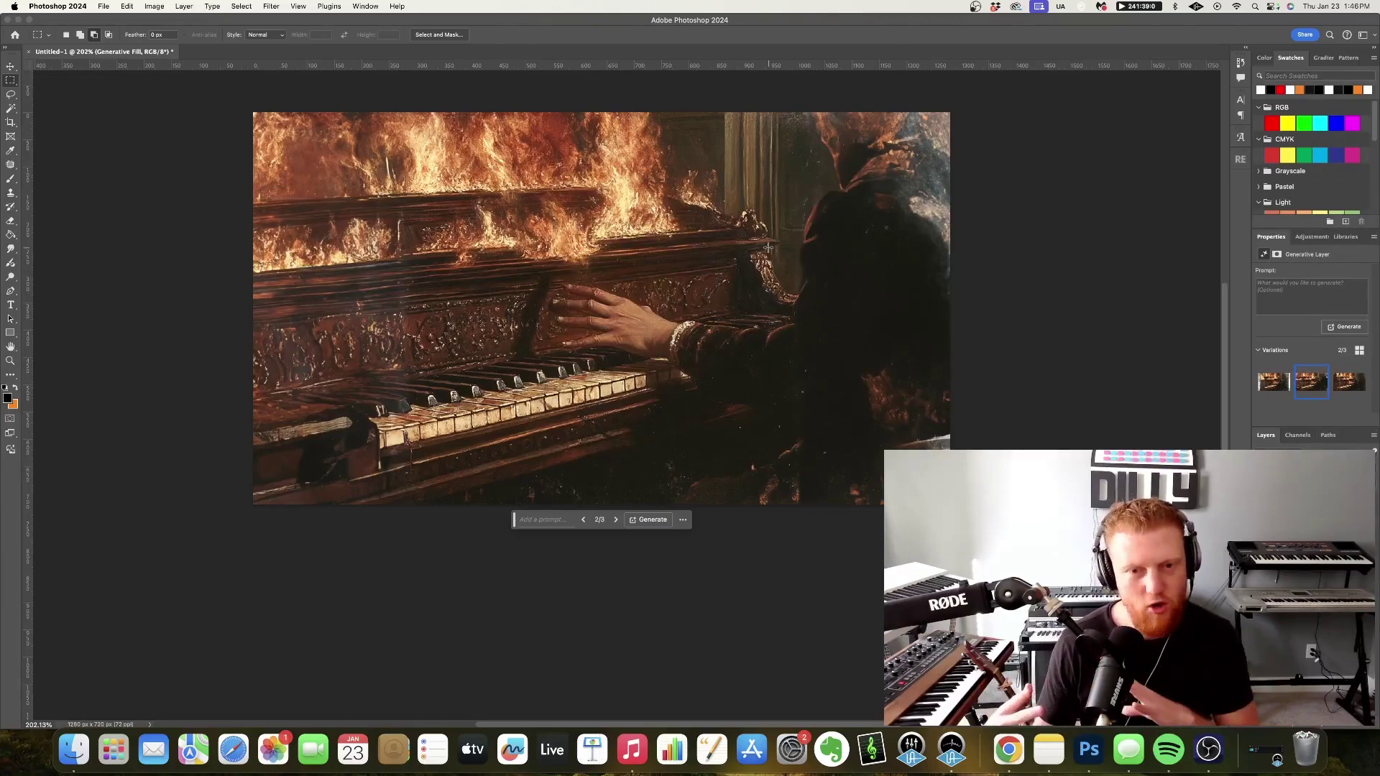
click(1260, 496)
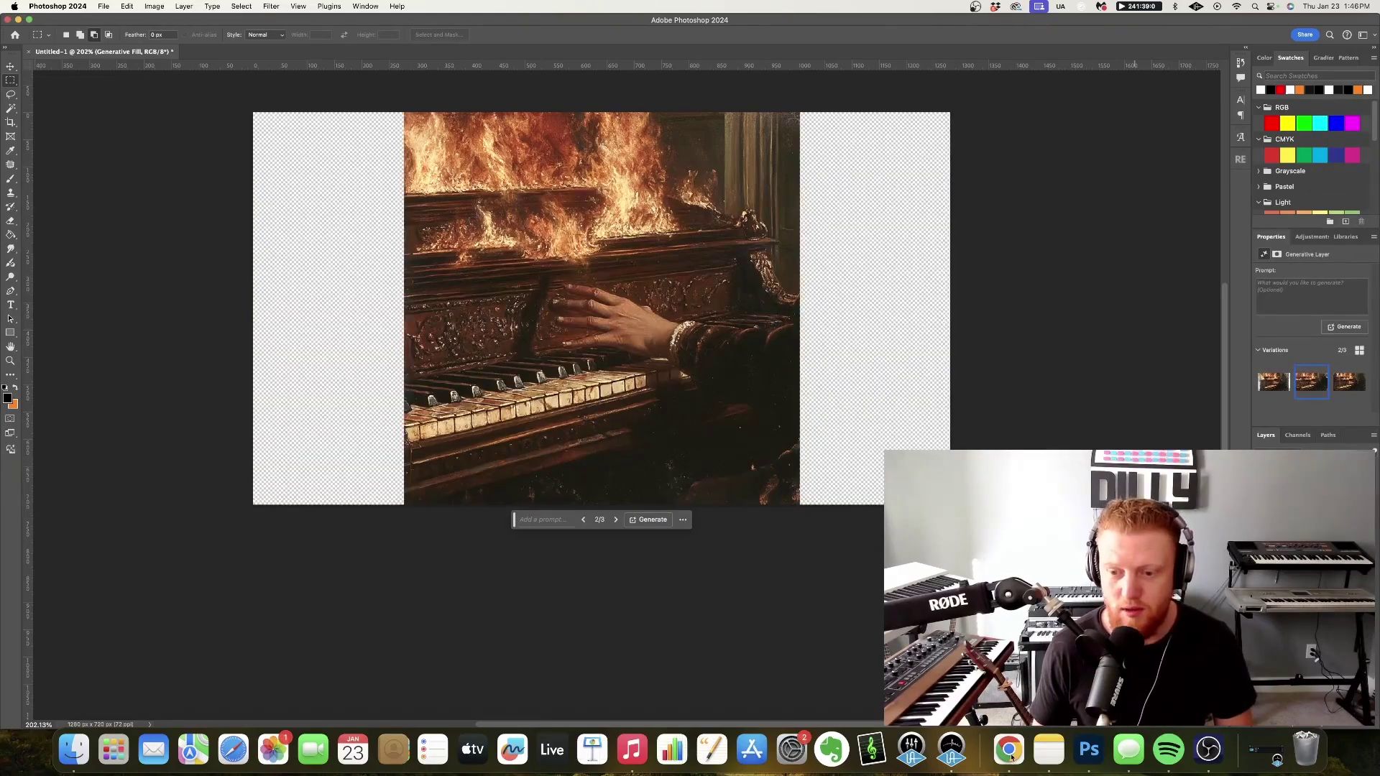
click(1259, 496)
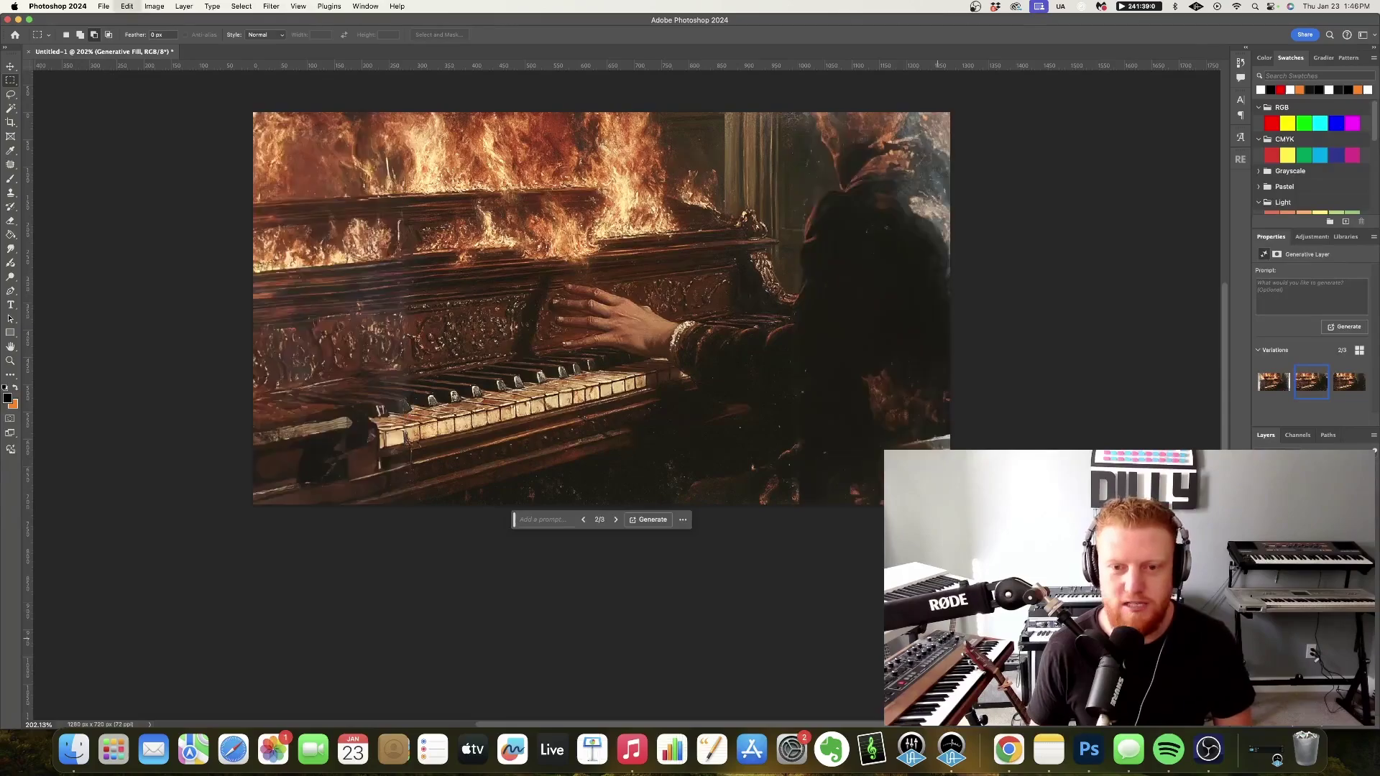
click(1260, 496)
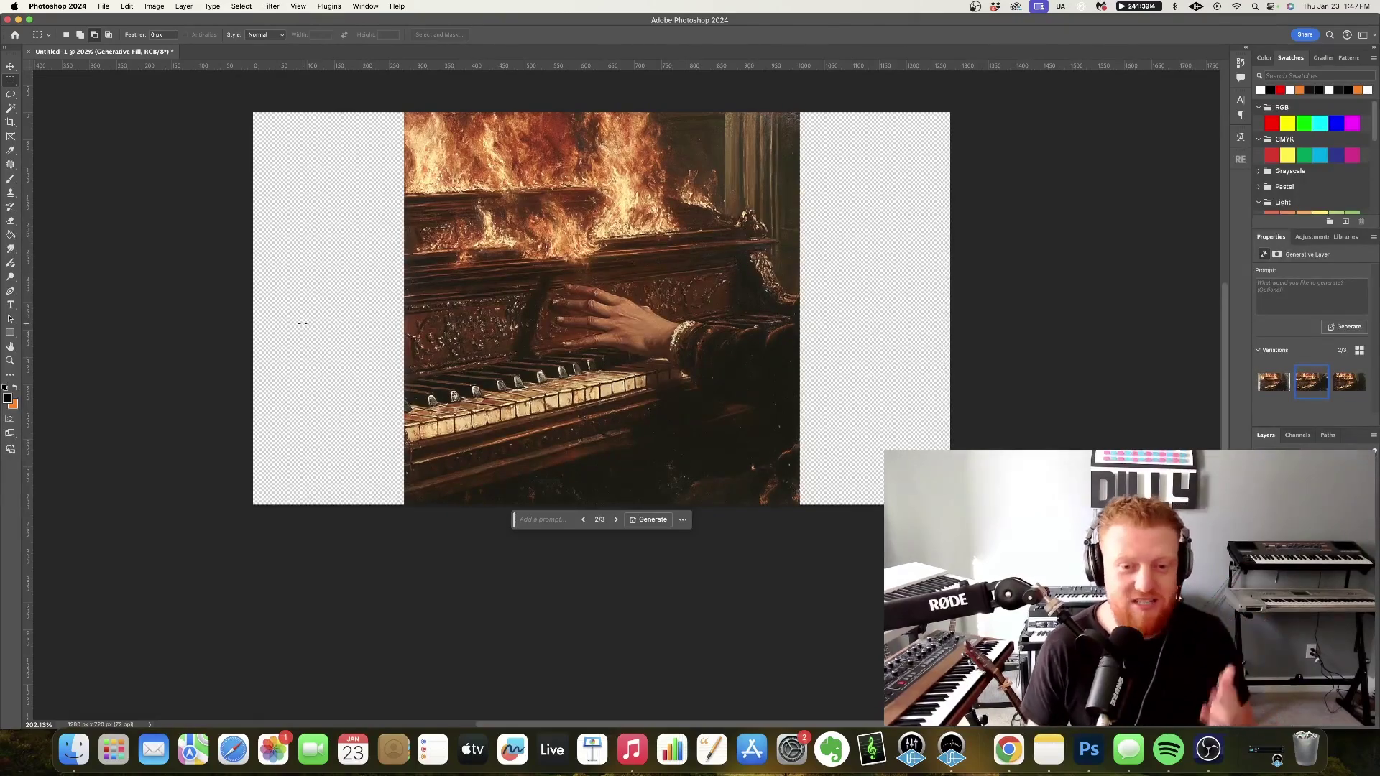
Switch to the Notes outline, highlight the line about using overlays to add textures, and return to Photoshop.
key(ctrl+Left)
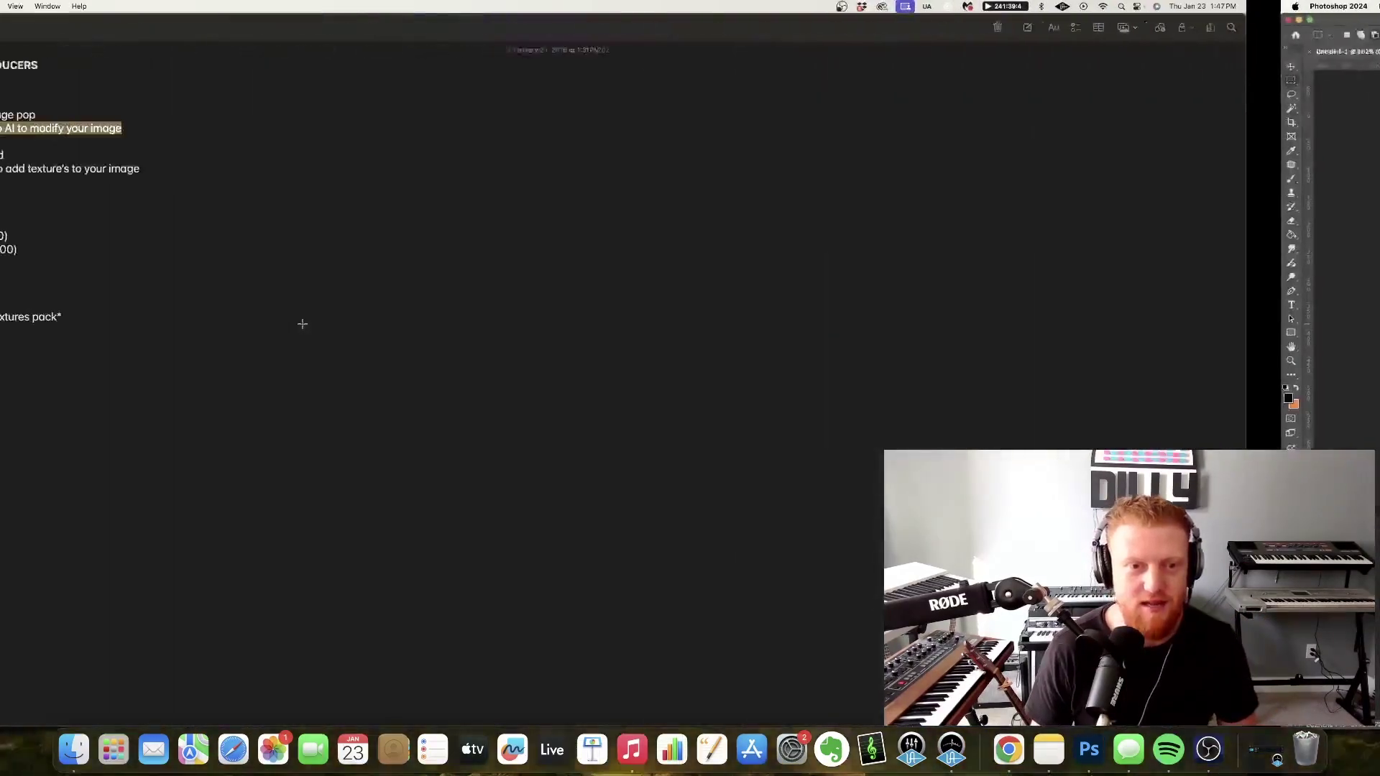
drag(12, 174, 271, 189)
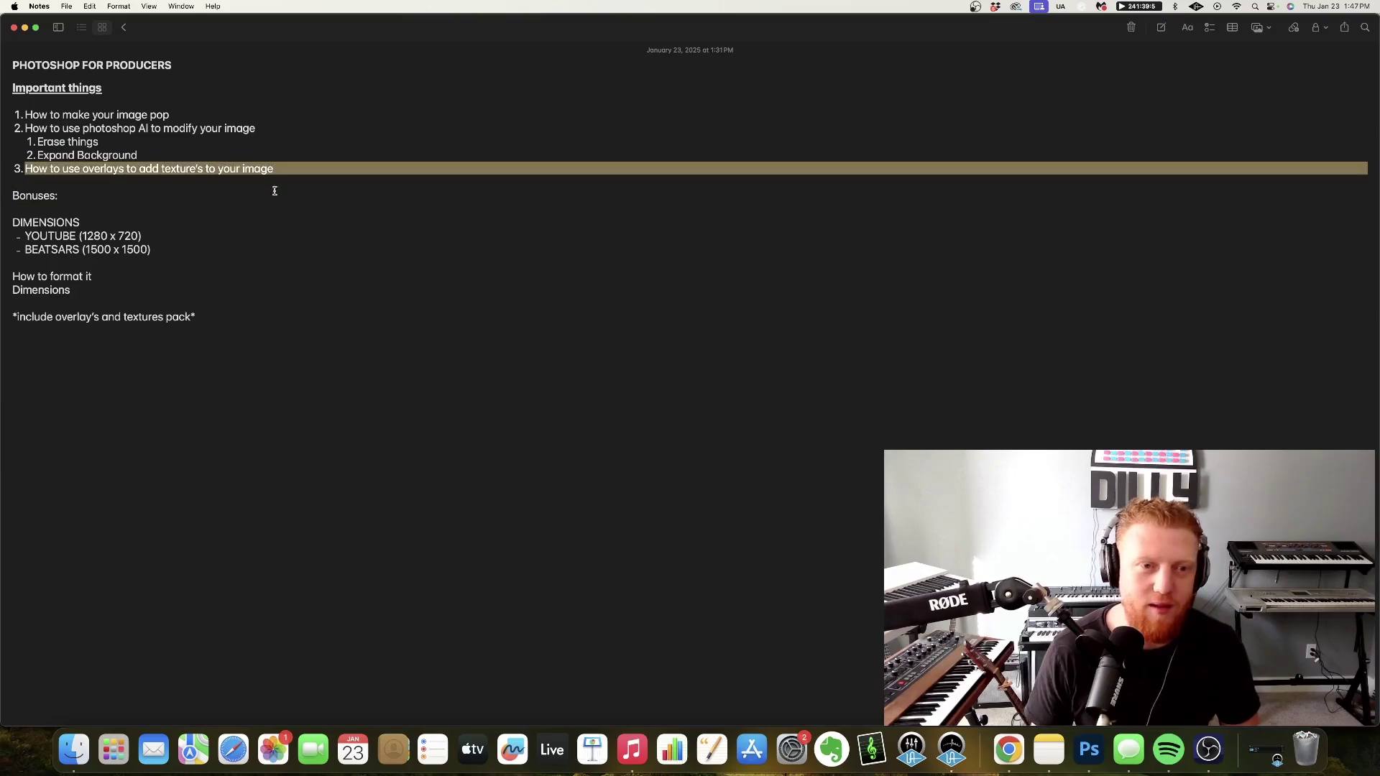
key(ctrl+Right)
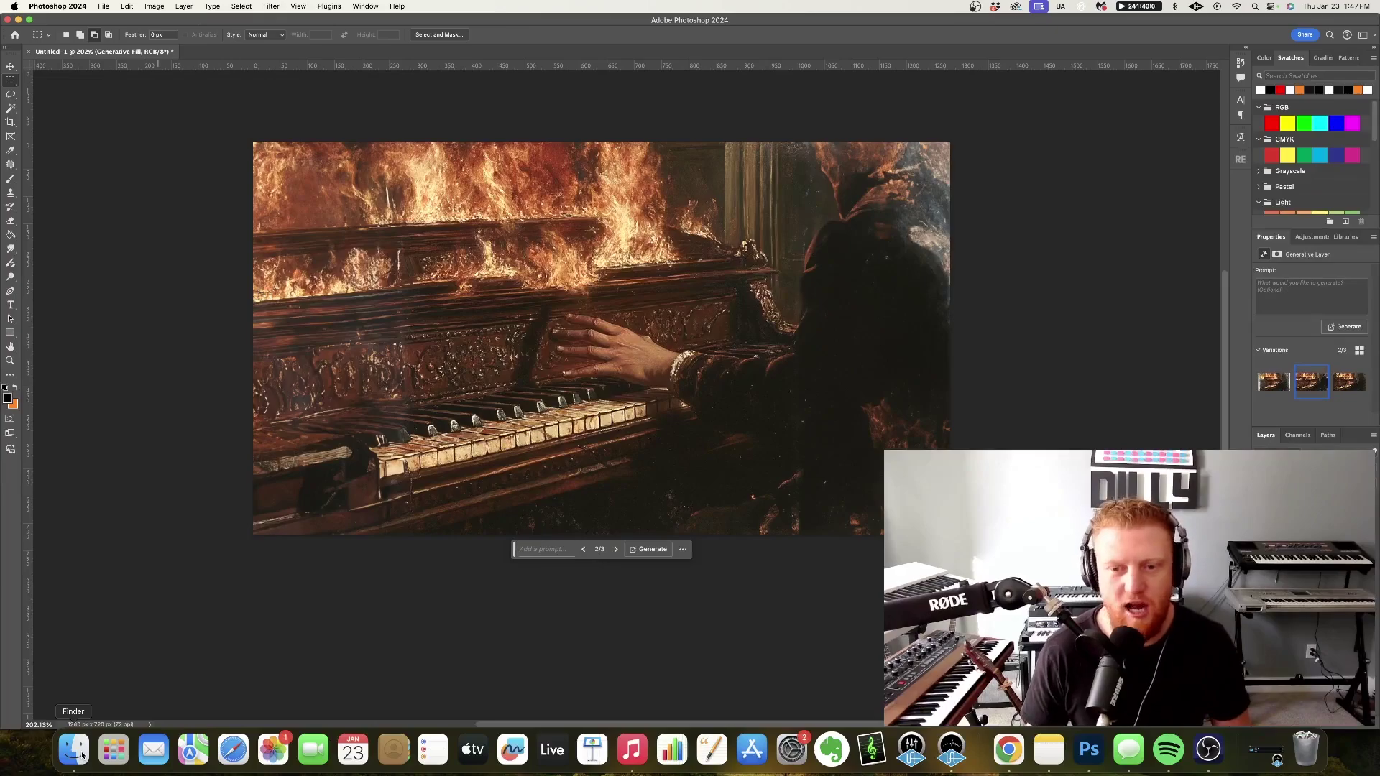
Hide the Generative Fill layer and show the black background to review the painting before its expansion.
click(1260, 496)
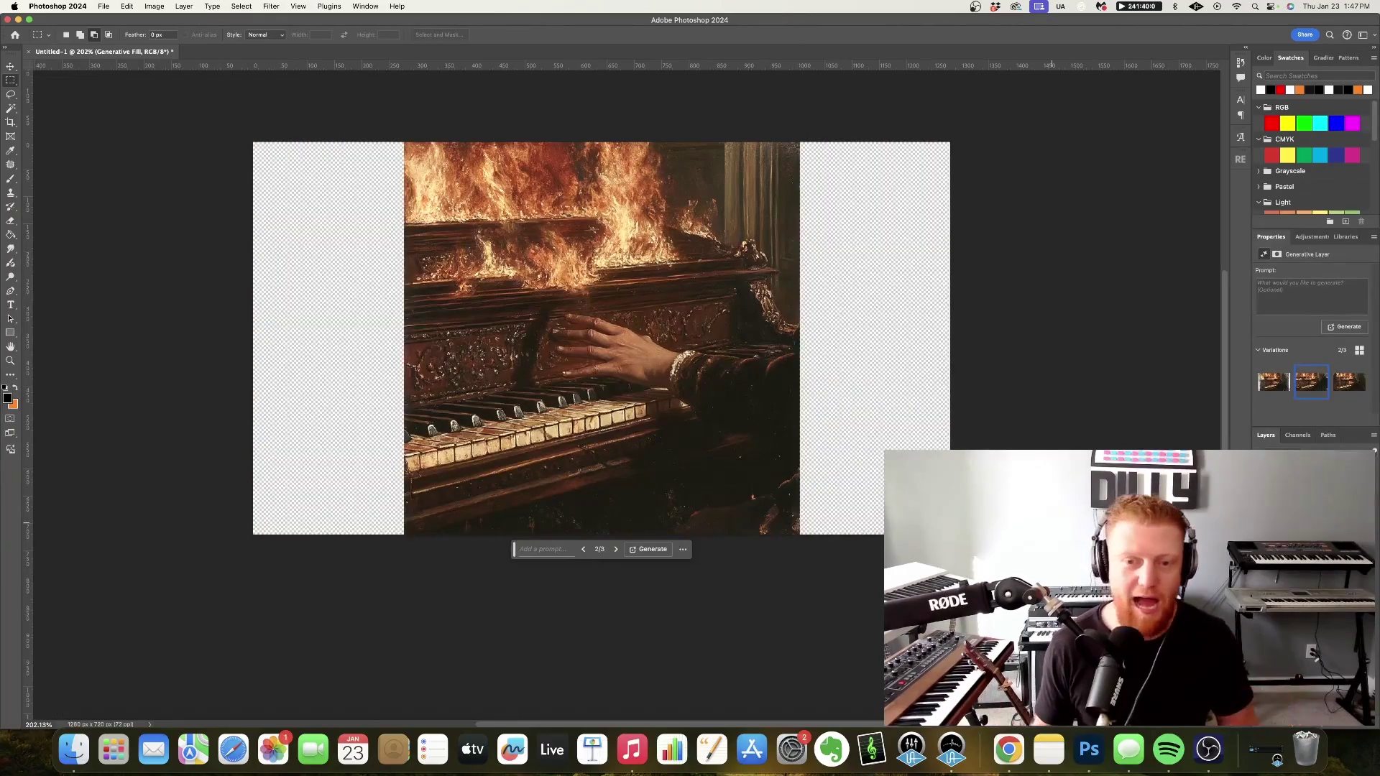
click(1259, 526)
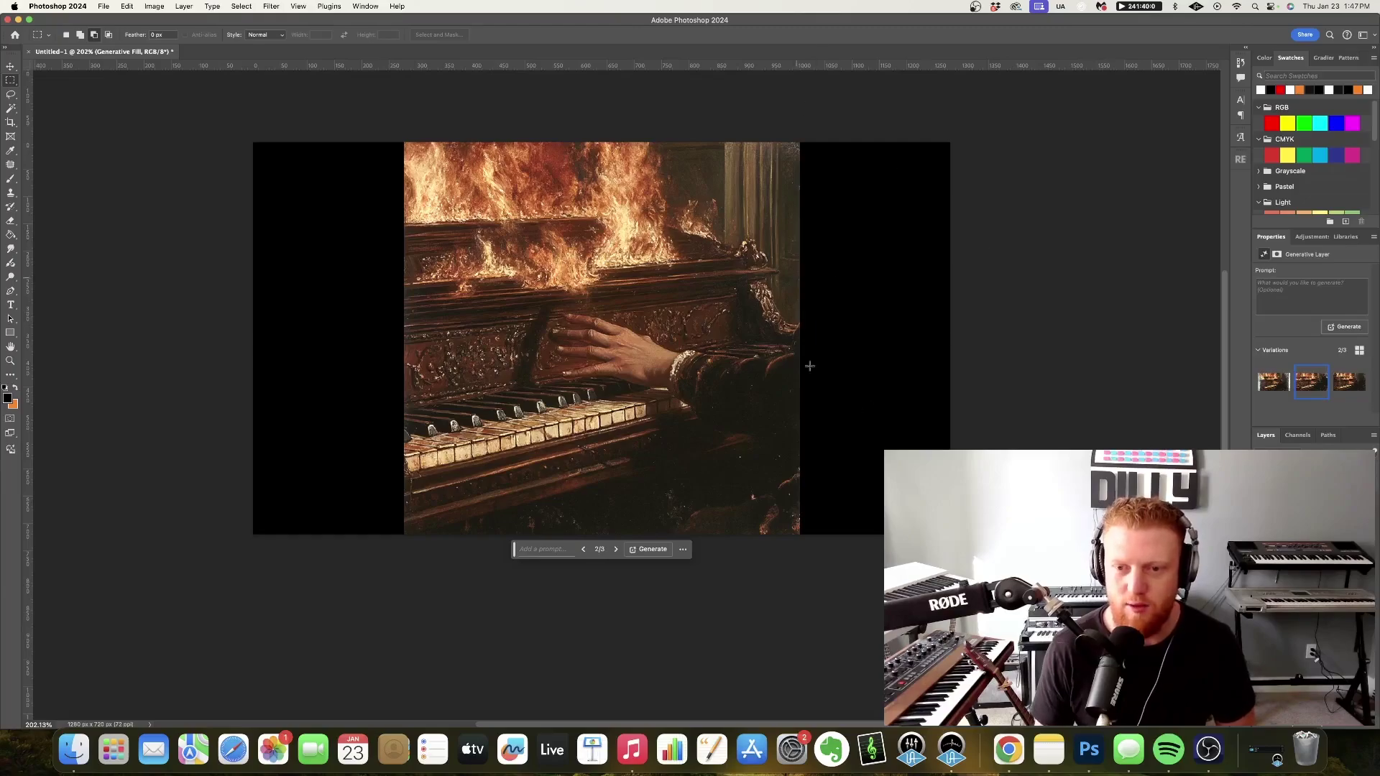
scroll(801, 420, down, 1)
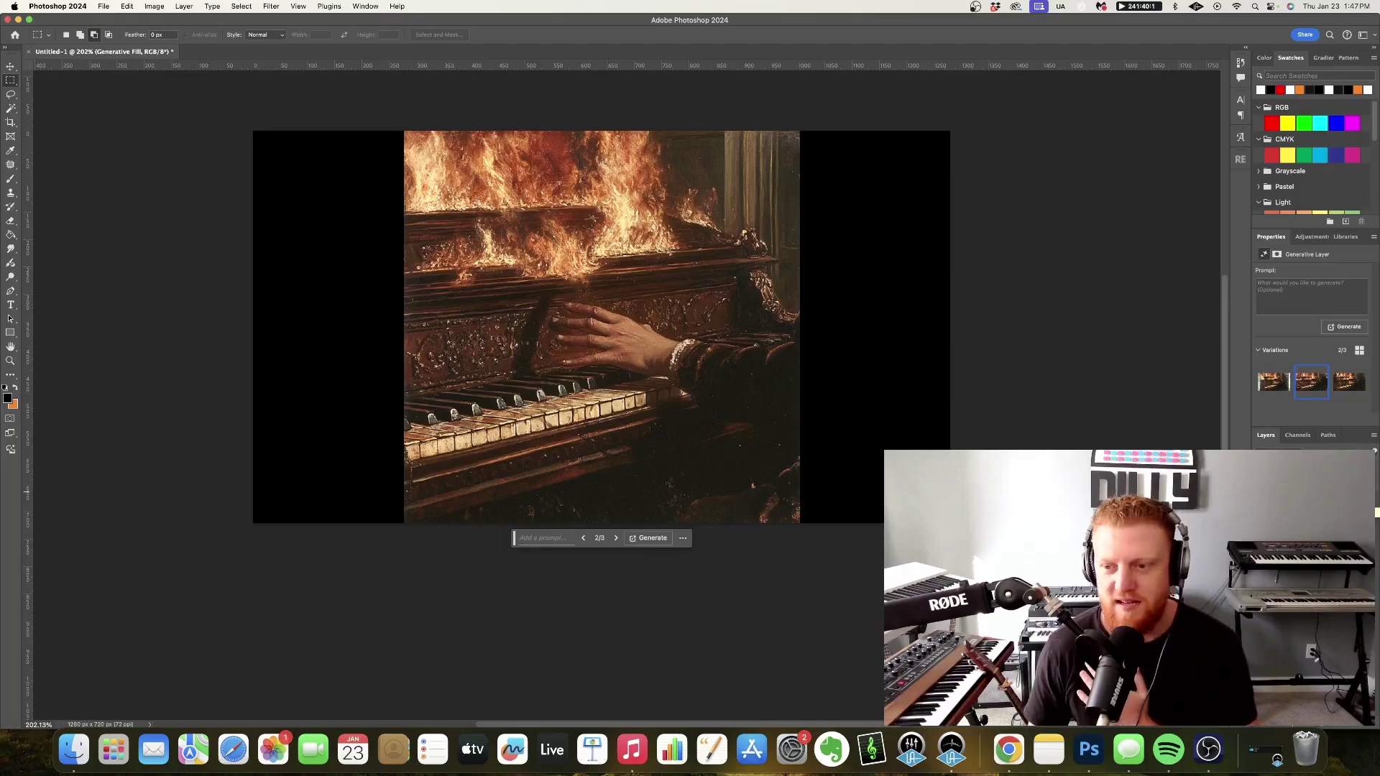
Open the Photoshop Resources For Producers folder from Dropbox in Finder, move the window aside, and look through its texture files.
click(74, 749)
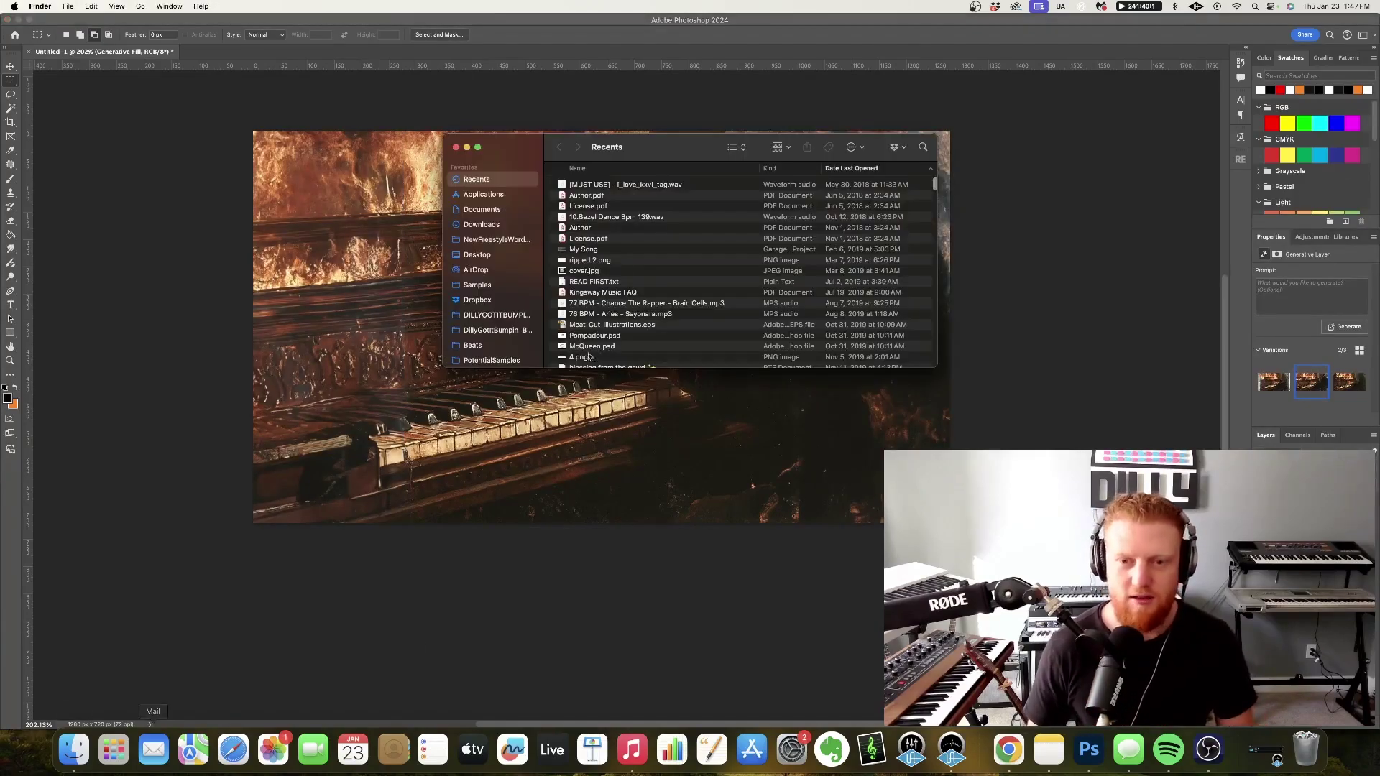
click(477, 300)
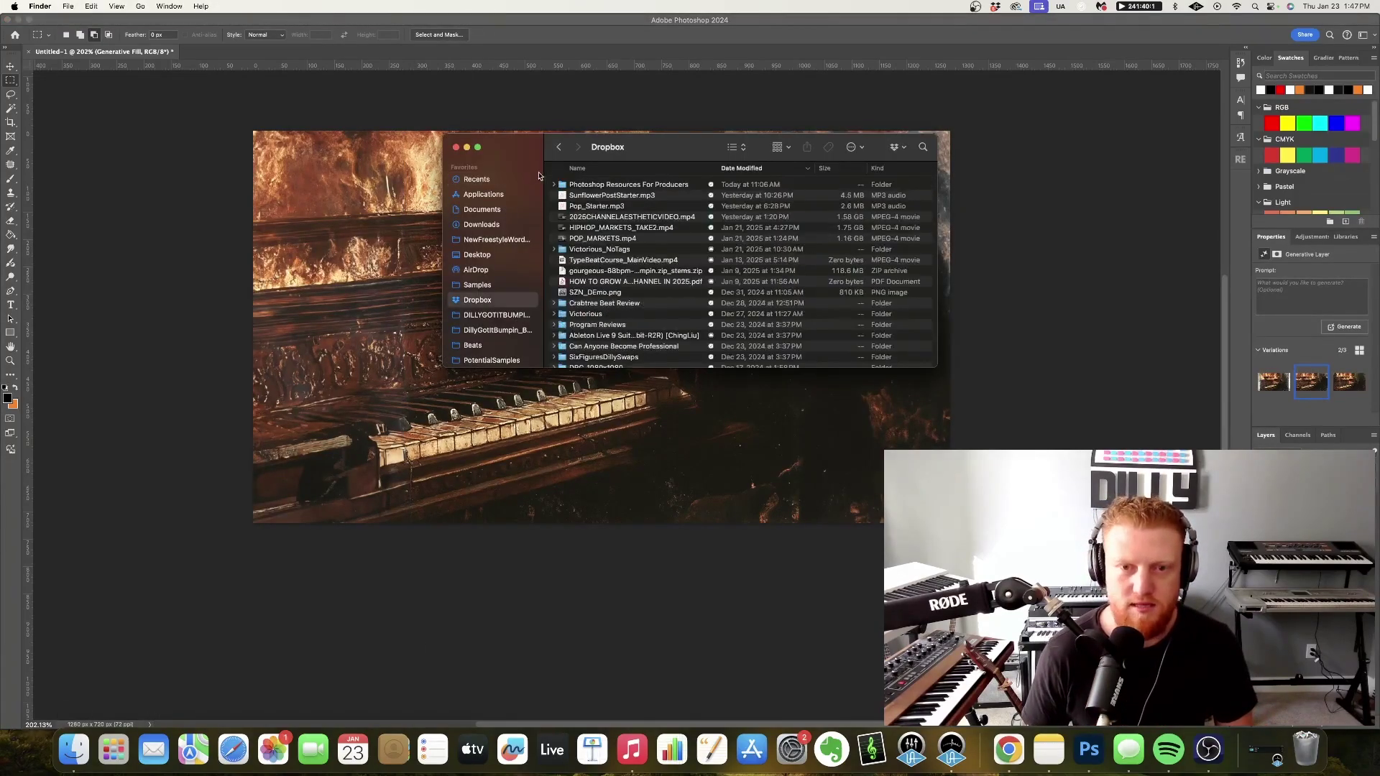
double_click(606, 186)
drag(502, 151, 697, 166)
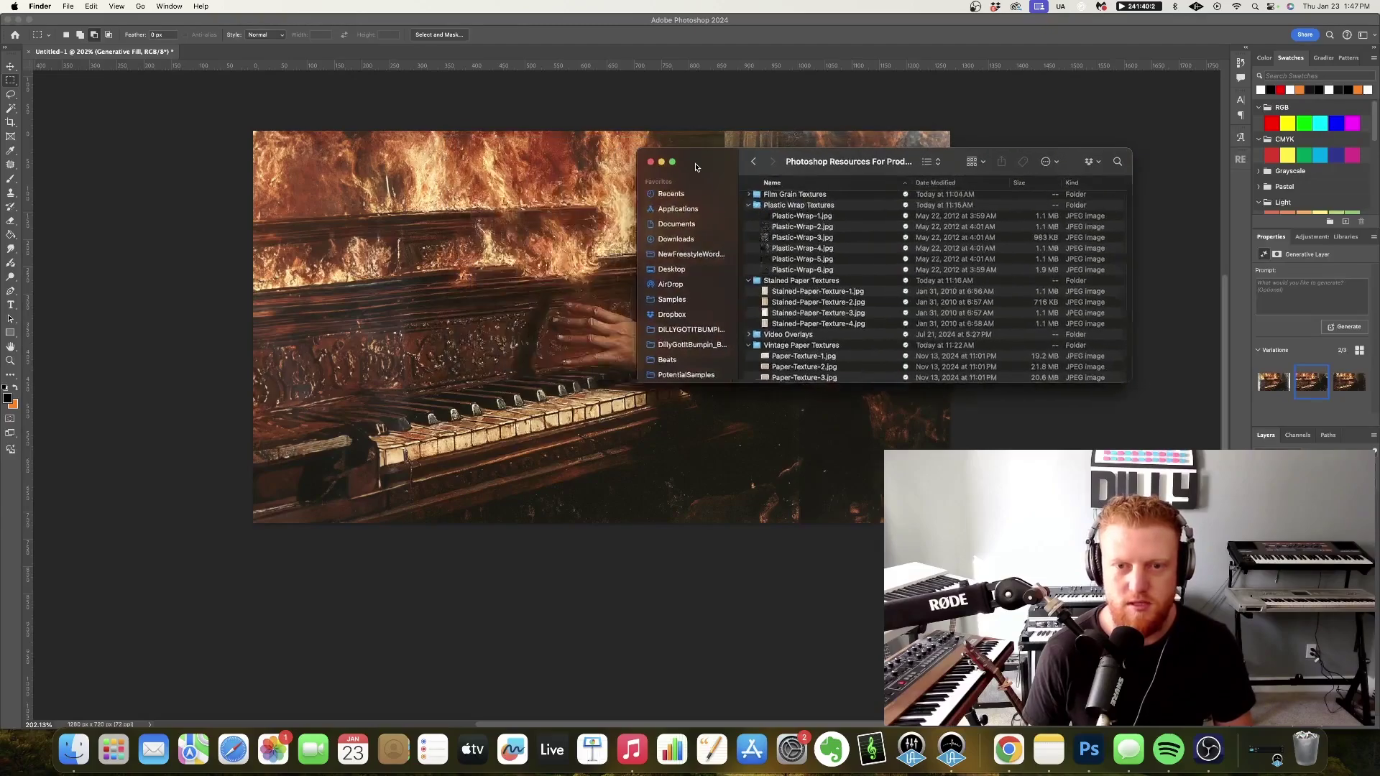
scroll(827, 282, down, 2)
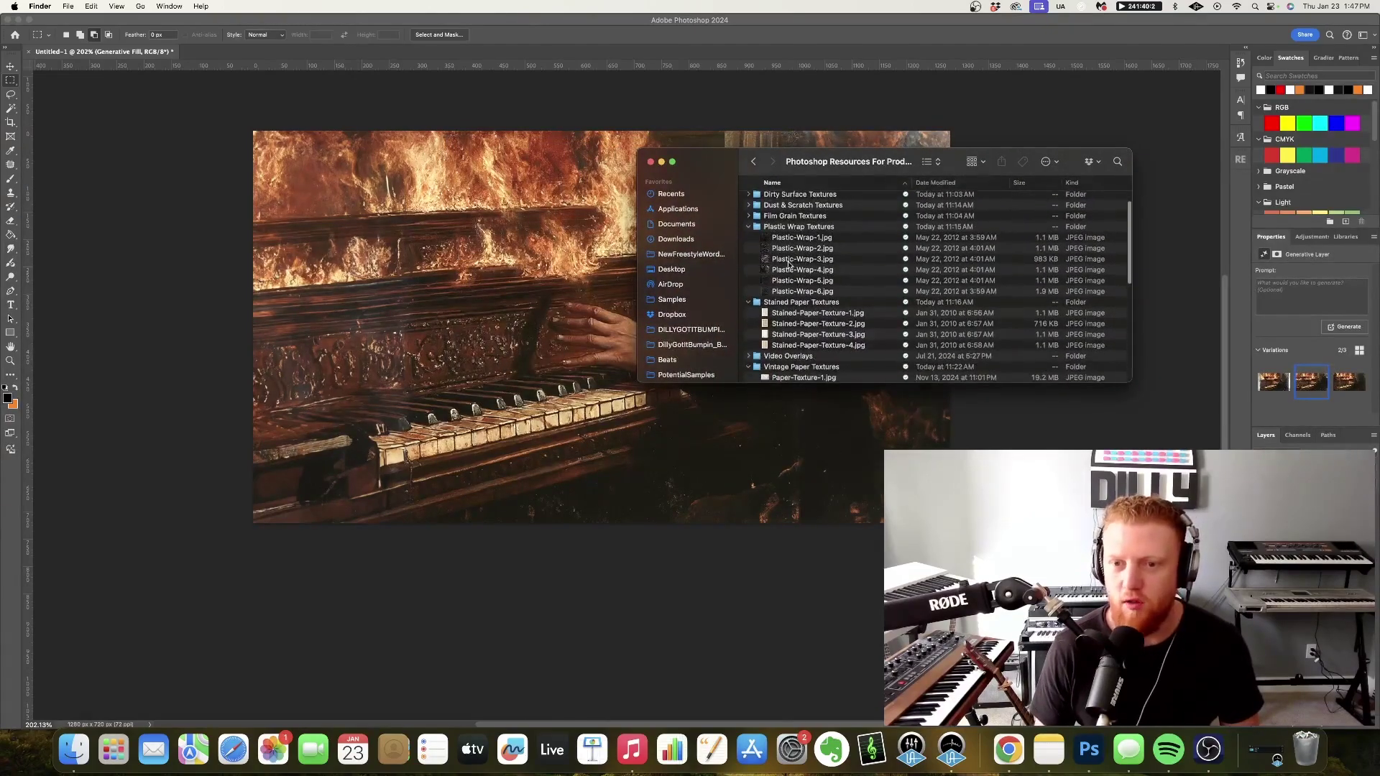
scroll(794, 270, down, 1)
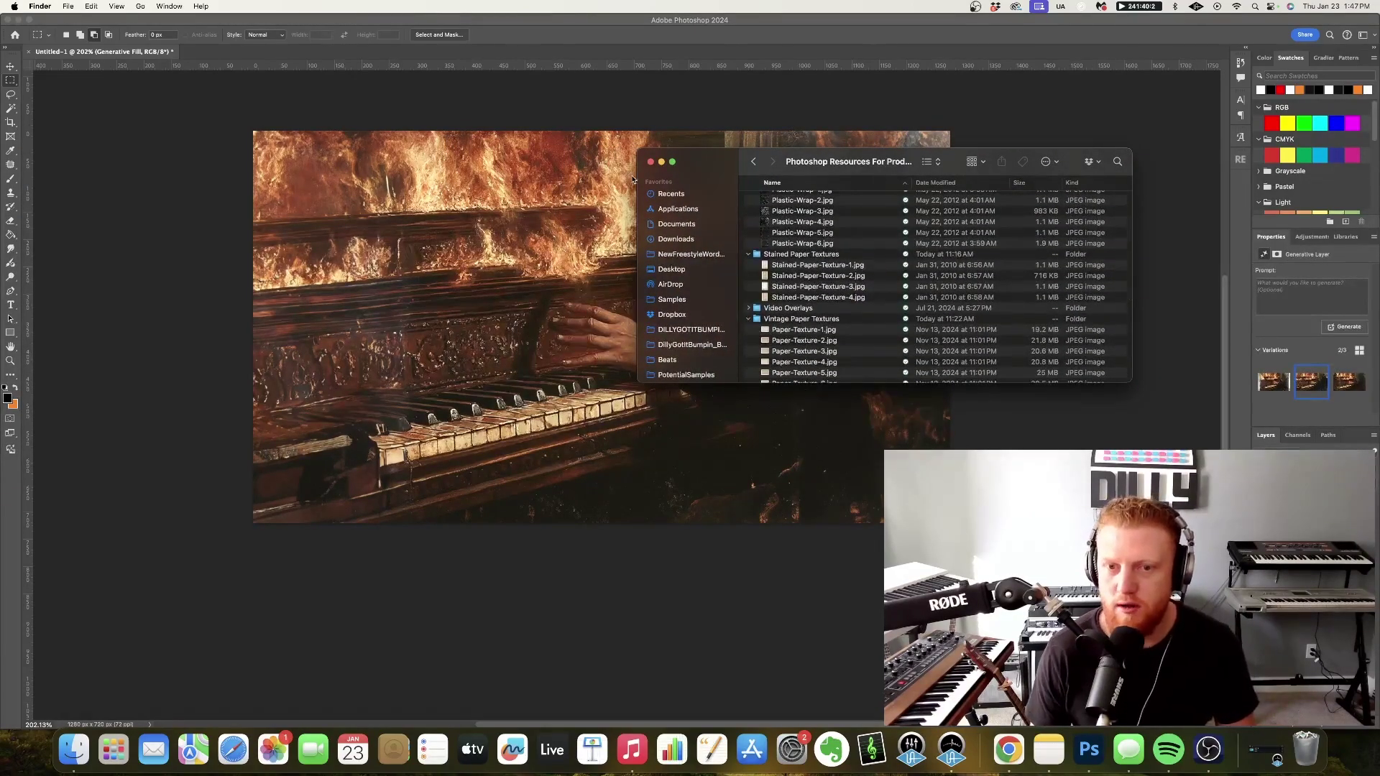
Widen the Finder window, browse the texture folders, and preview Vintage-Paper-1.jpg and Vintage-Paper-2.jpg.
drag(637, 174, 411, 174)
scroll(730, 278, down, 10)
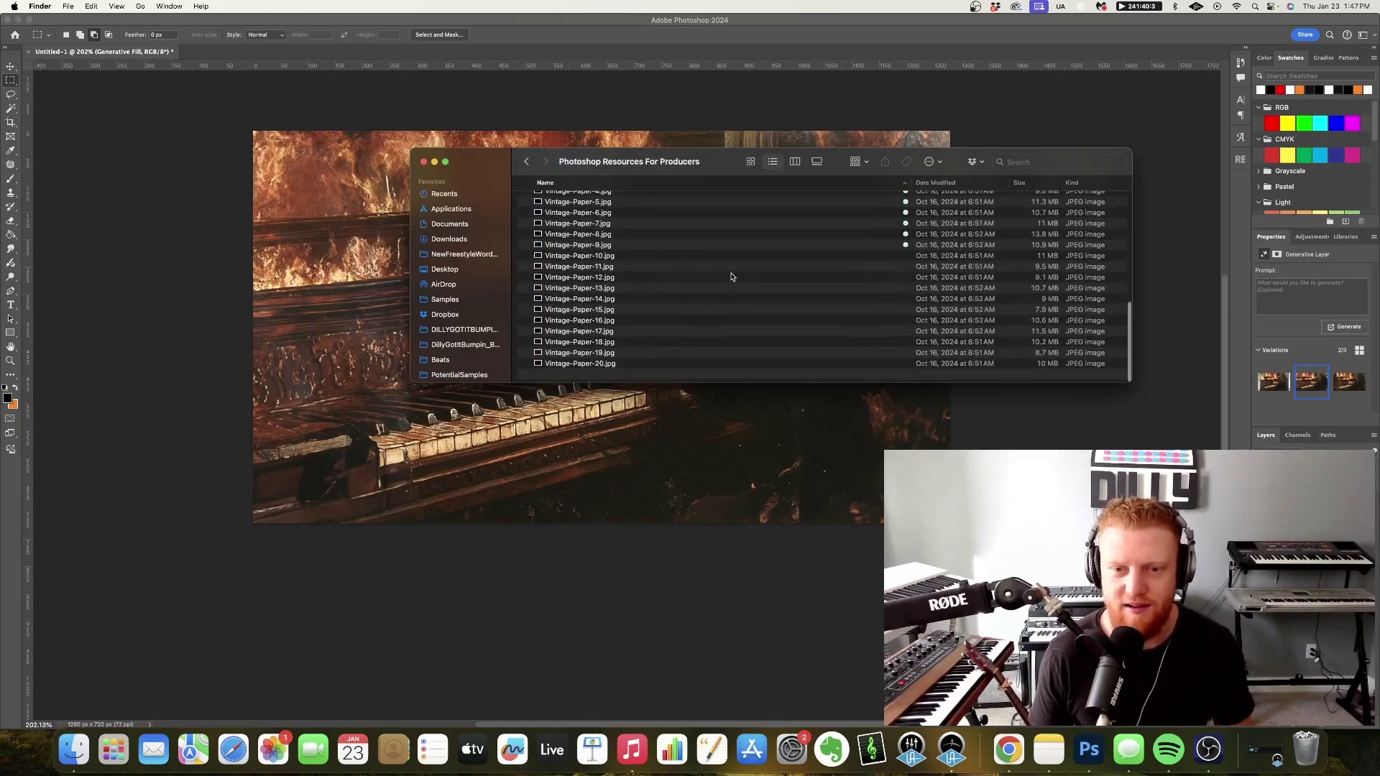
scroll(615, 272, up, 8)
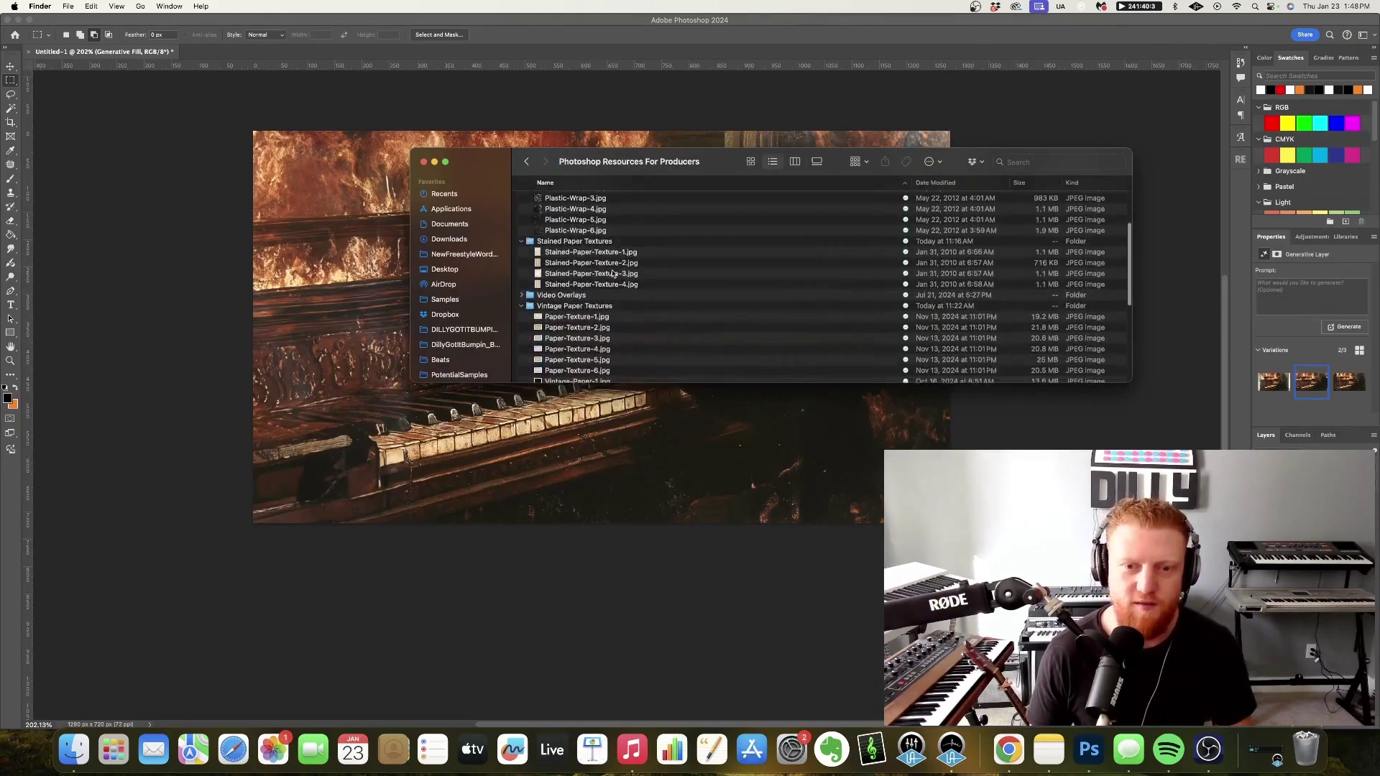
click(546, 301)
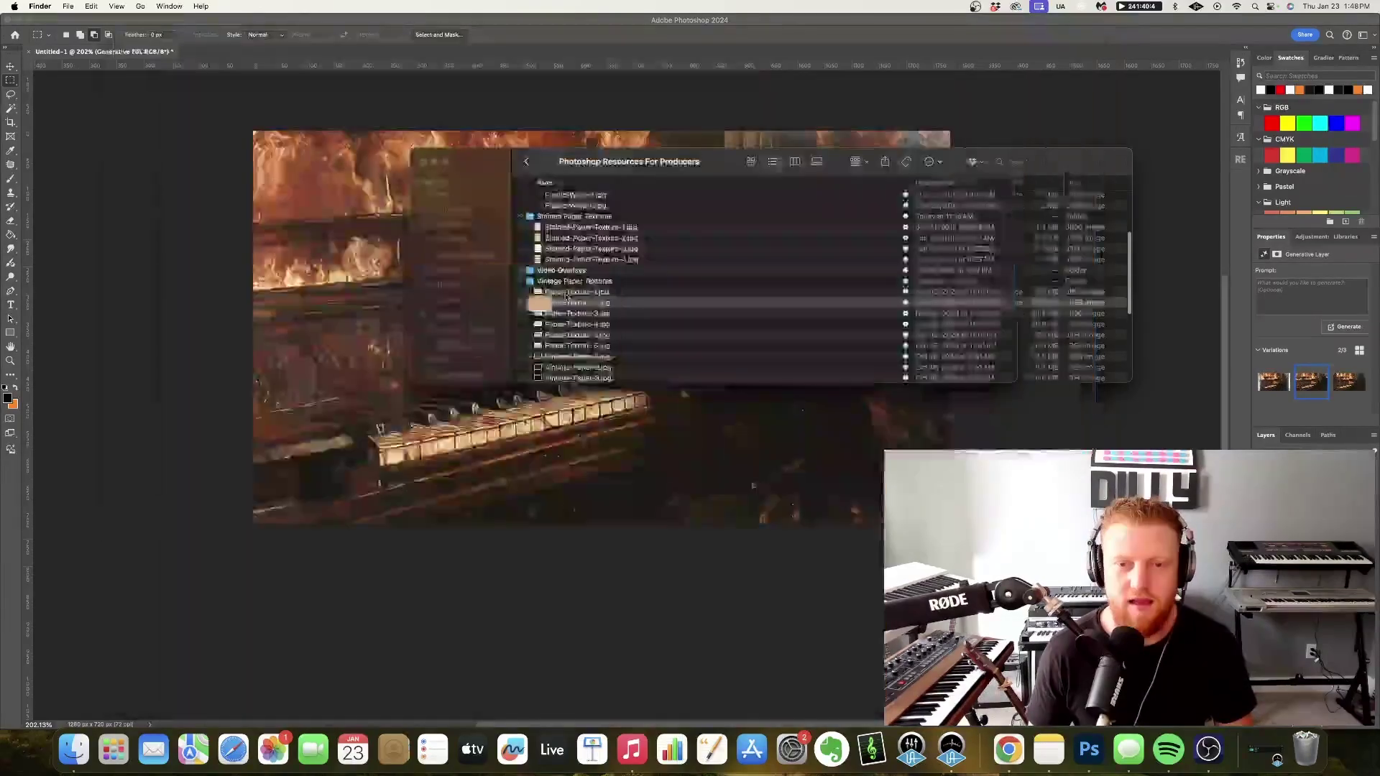
click(569, 296)
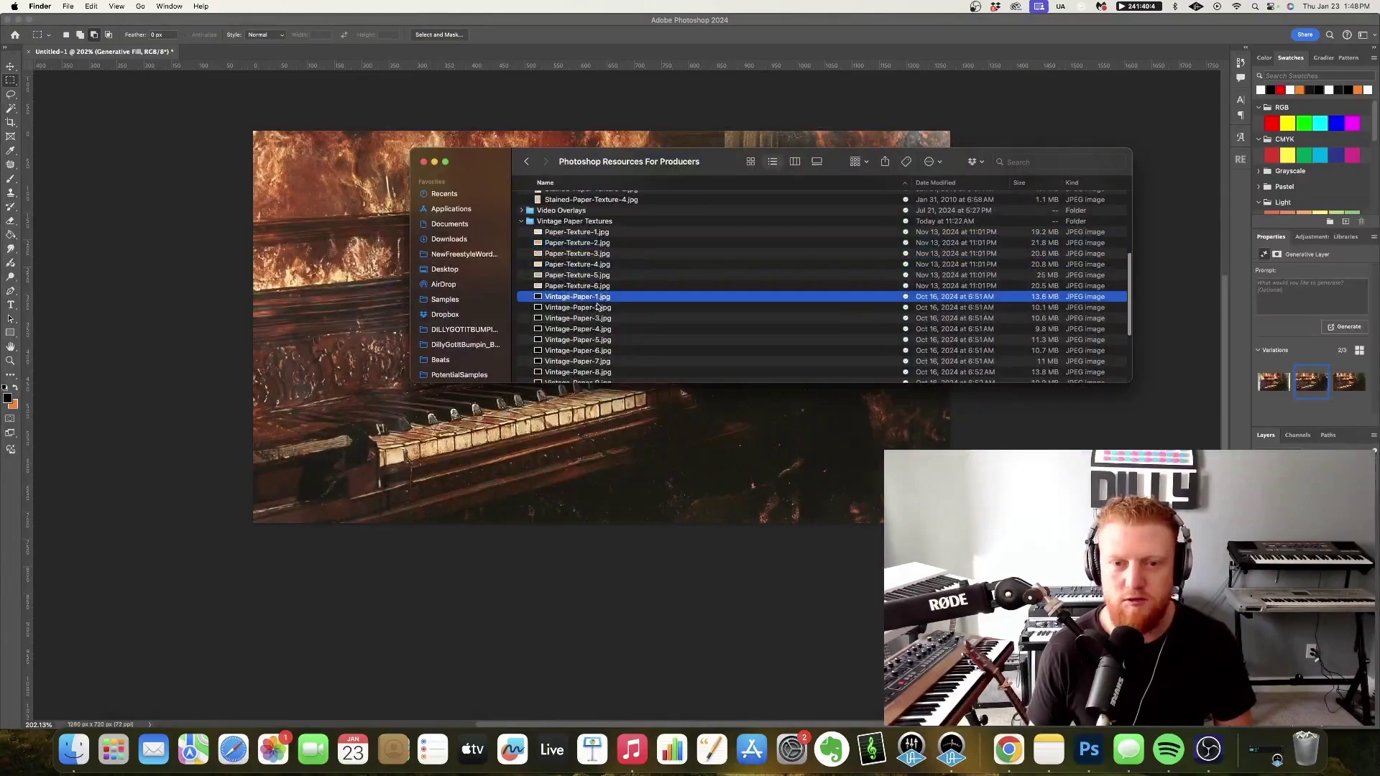
key(space)
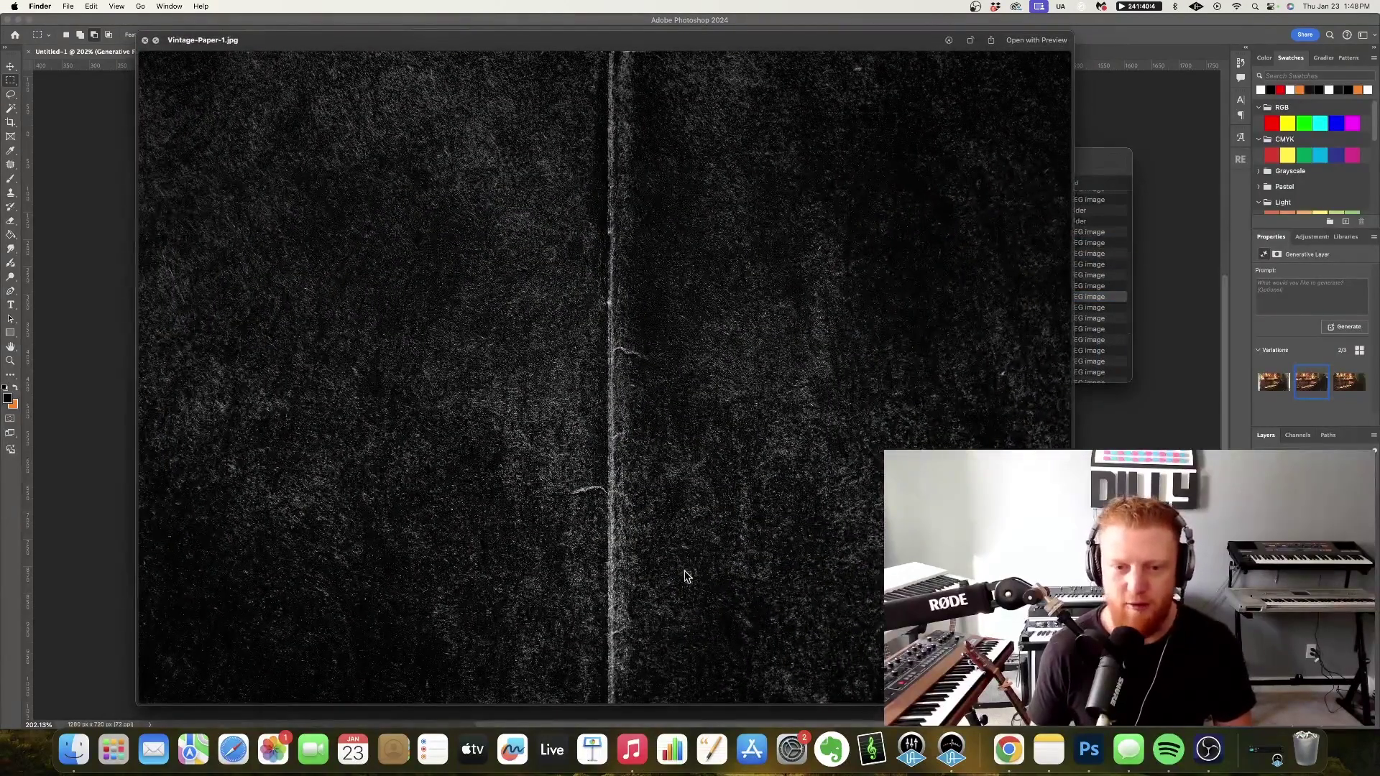
key(Down)
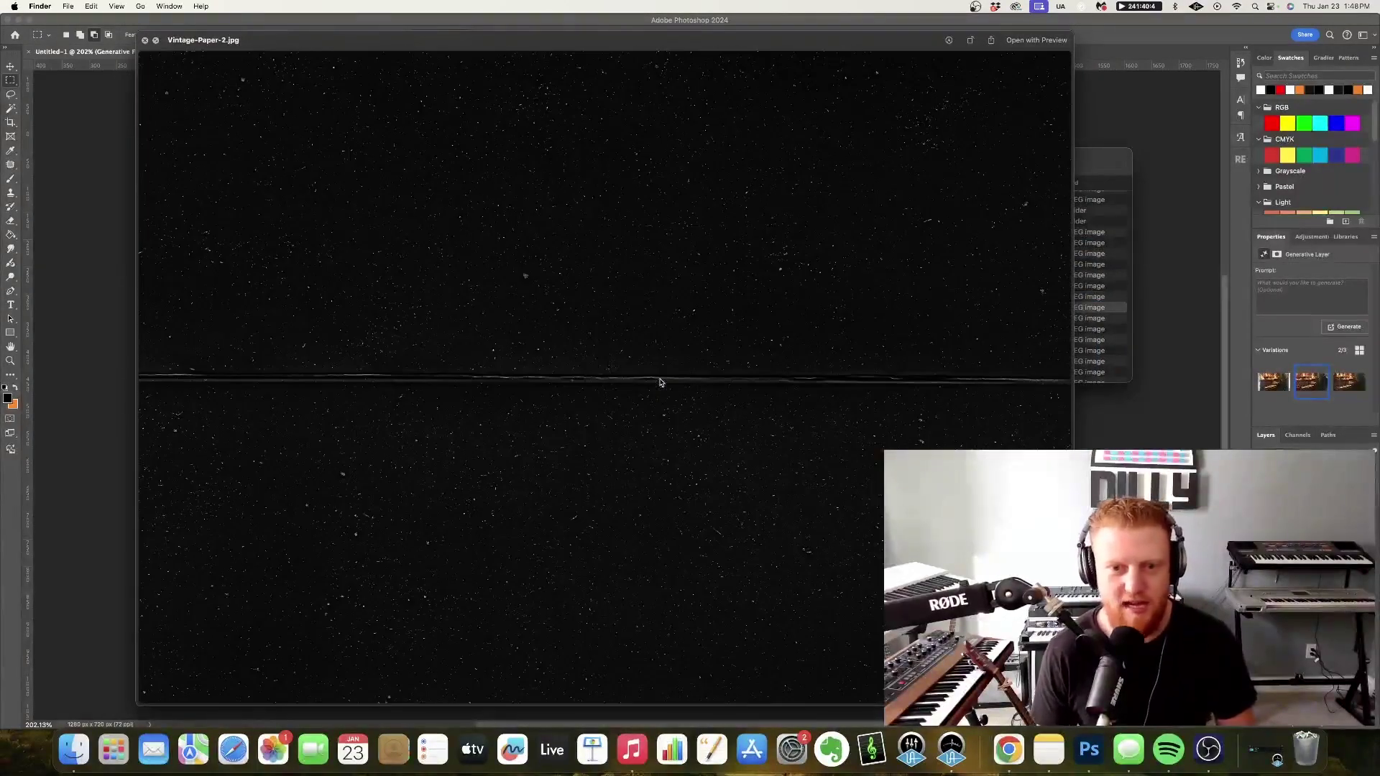
key(Down)
key(space)
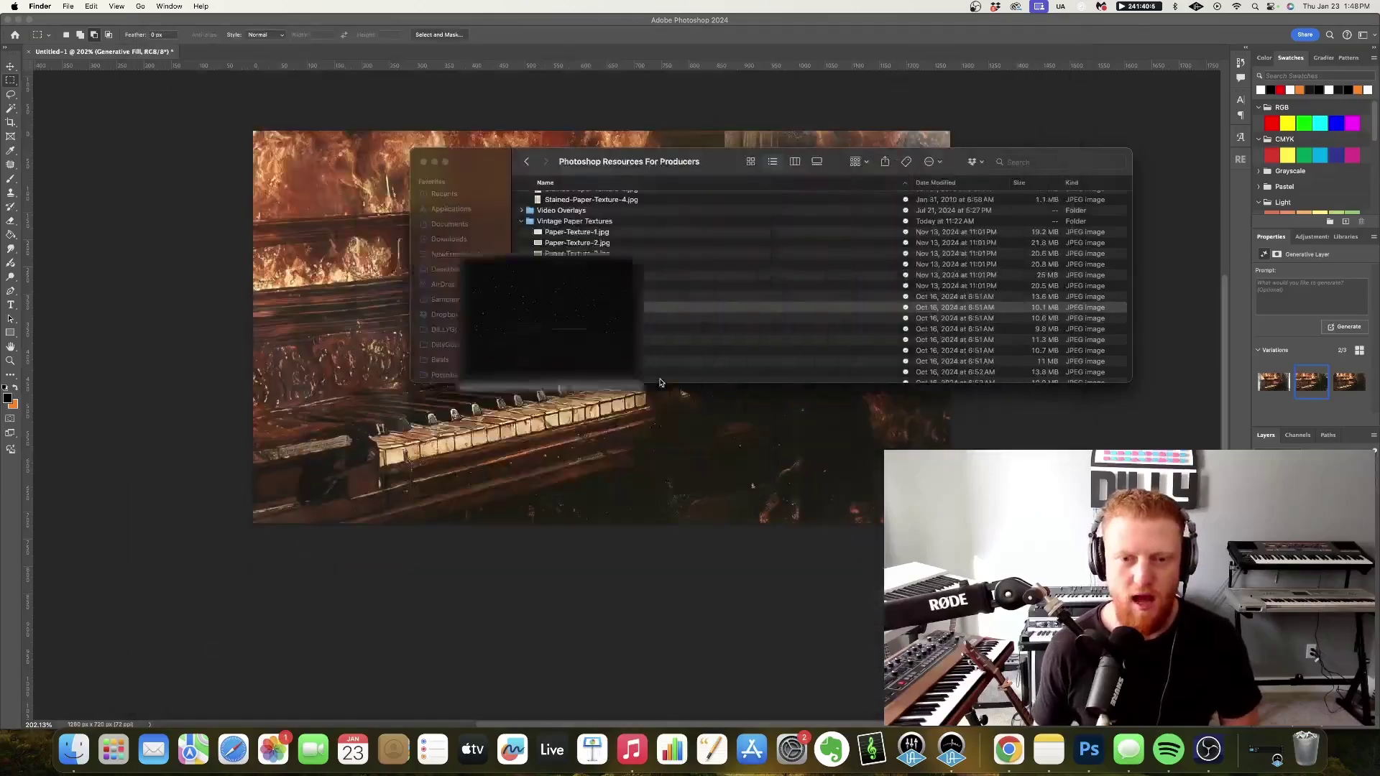
Move the Finder window aside and place Vintage-Paper-1.jpg over the painting in the Photoshop document.
key(Up)
click(568, 297)
drag(464, 171, 788, 206)
drag(920, 335, 510, 282)
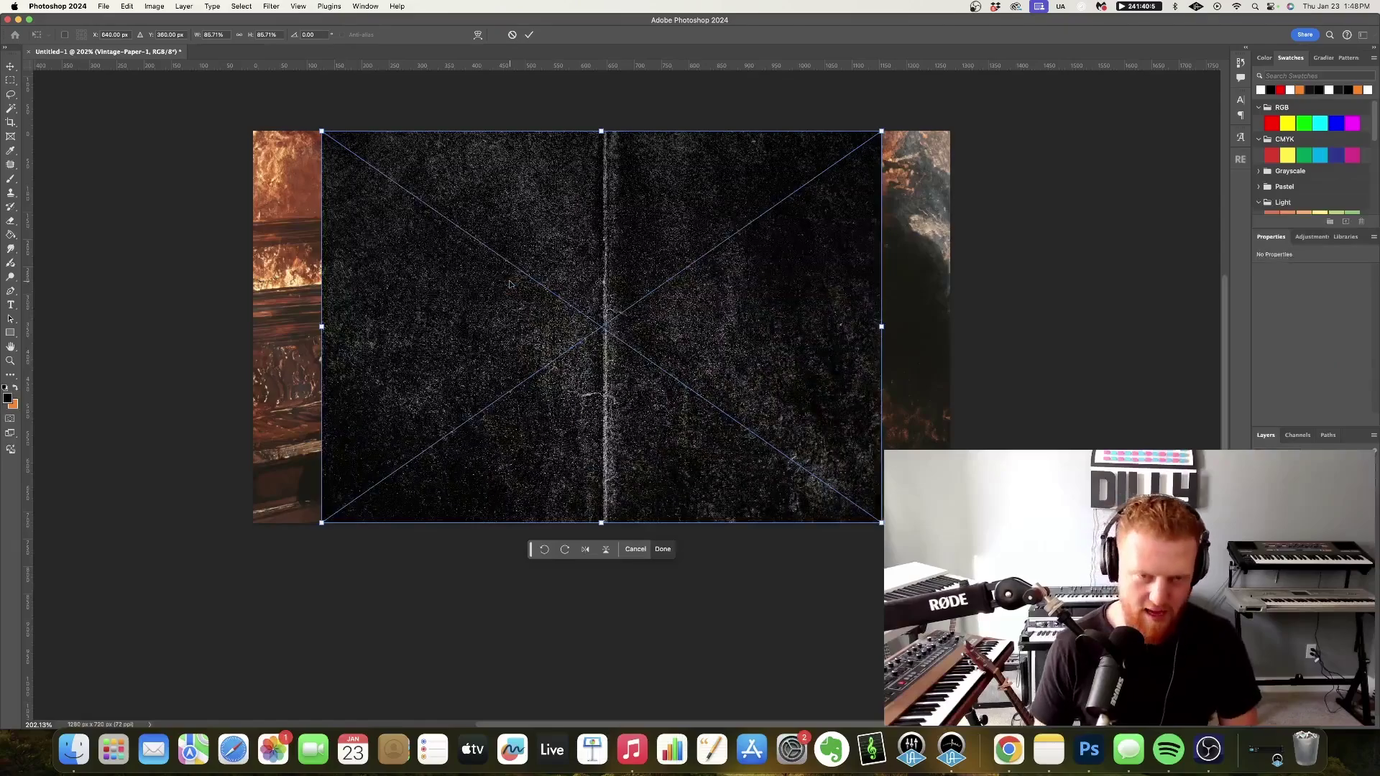
Enlarge the vintage paper texture to cover the whole canvas and set its blend mode to Screen.
drag(321, 130, 220, 60)
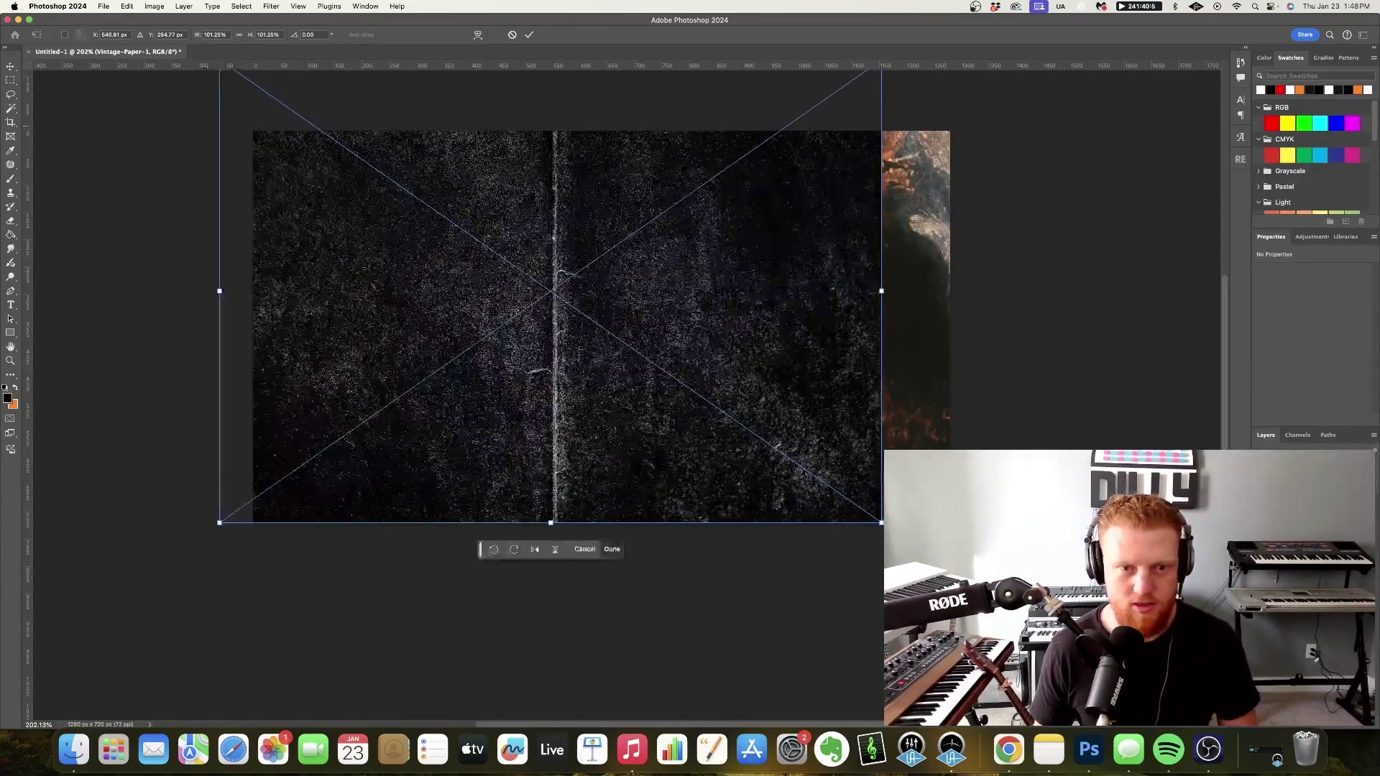
drag(591, 158, 615, 224)
drag(908, 122, 955, 90)
key(Return)
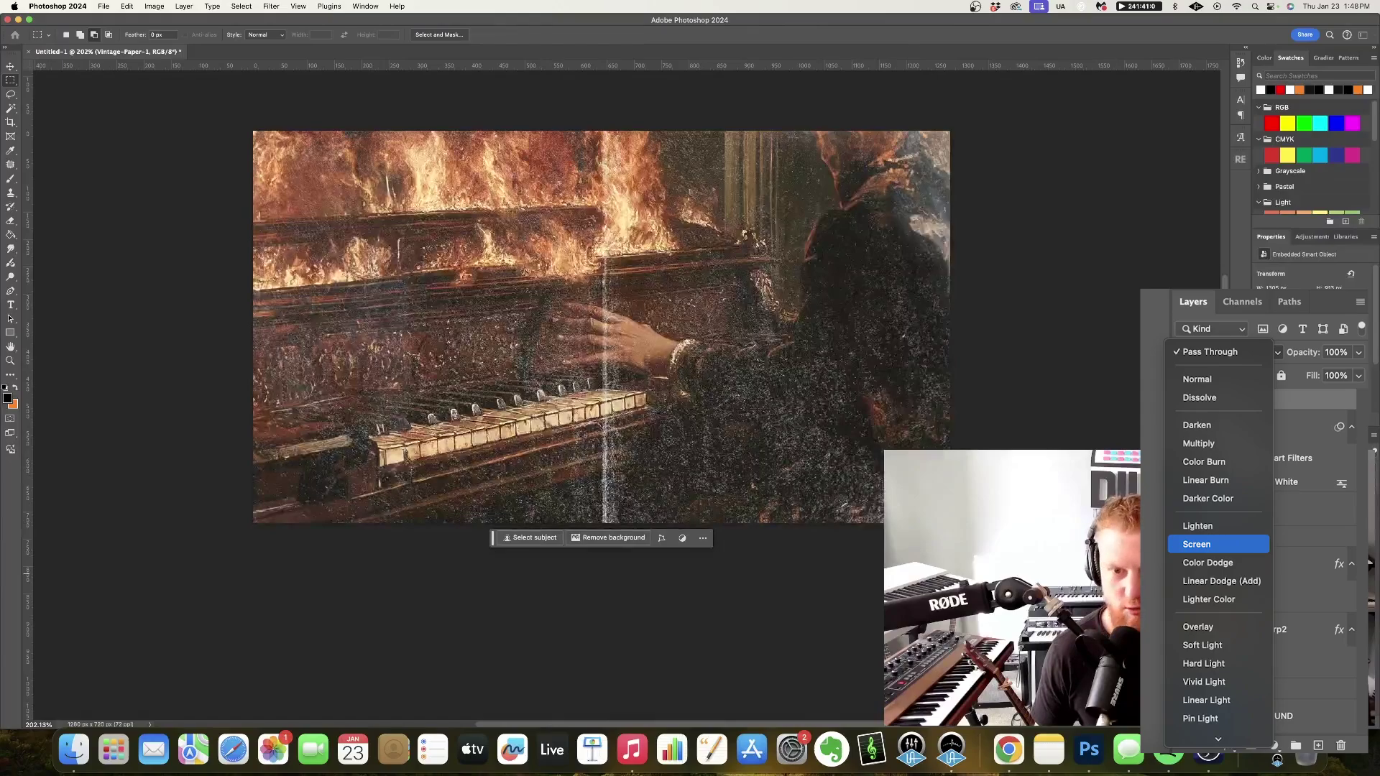
Apply a Levels adjustment to the vintage paper layer with input midtones at 0.24 and input white at 245.
click(155, 6)
mouse_move(160, 40)
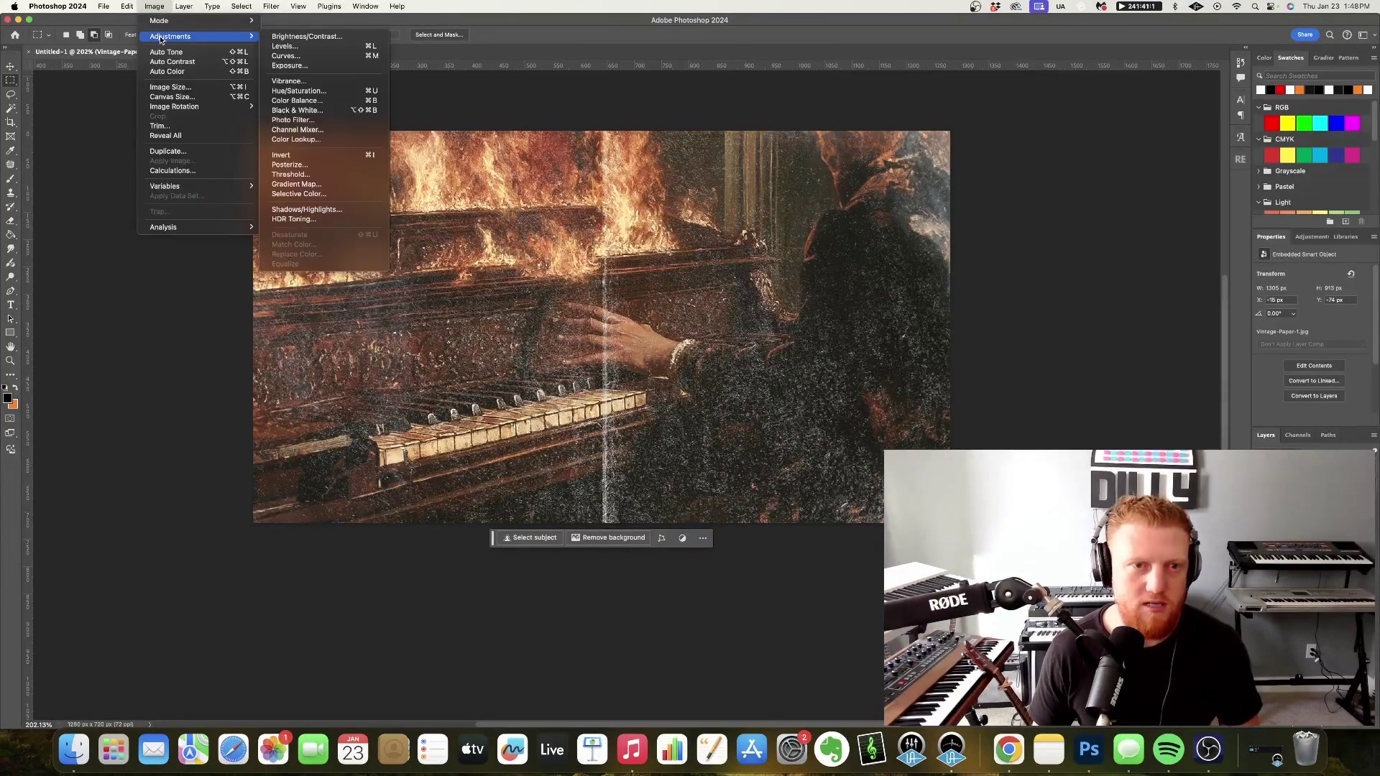
click(280, 47)
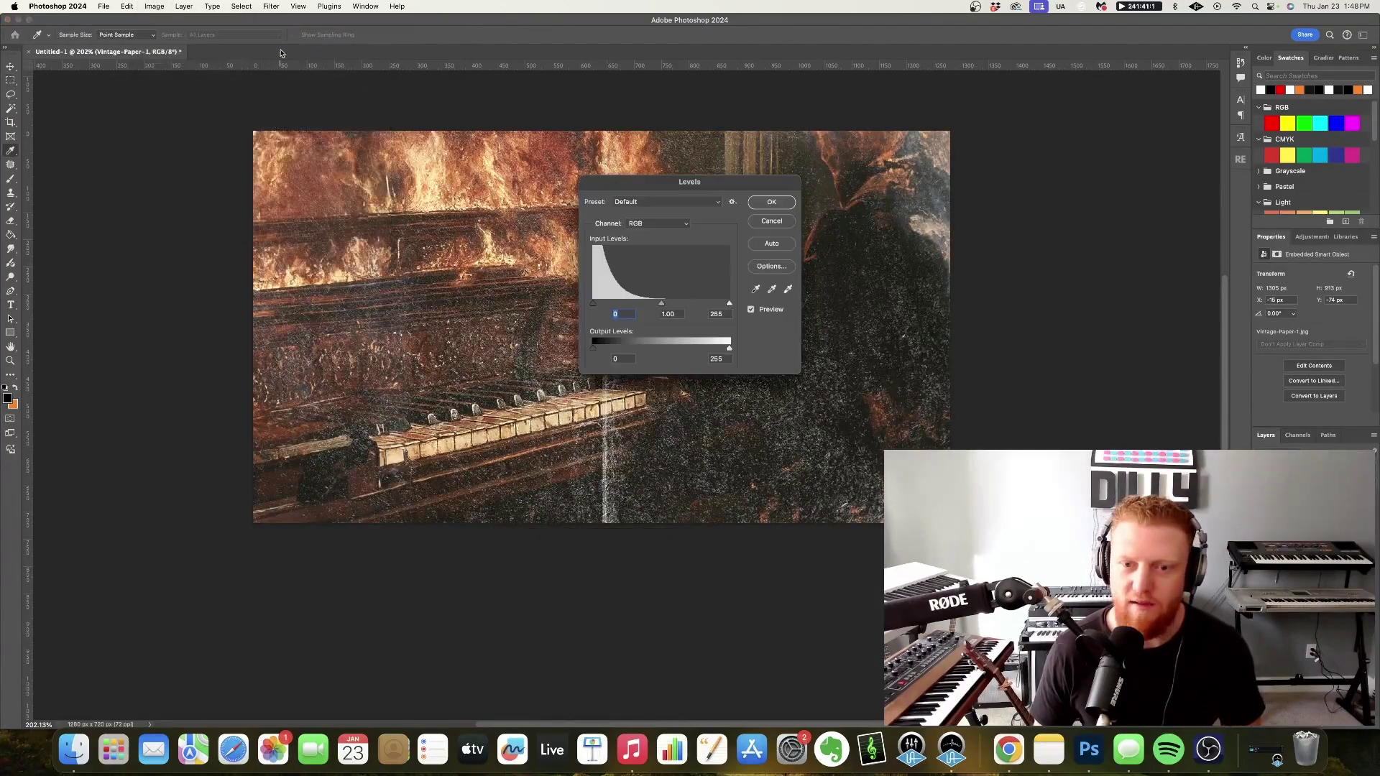
drag(616, 230, 935, 250)
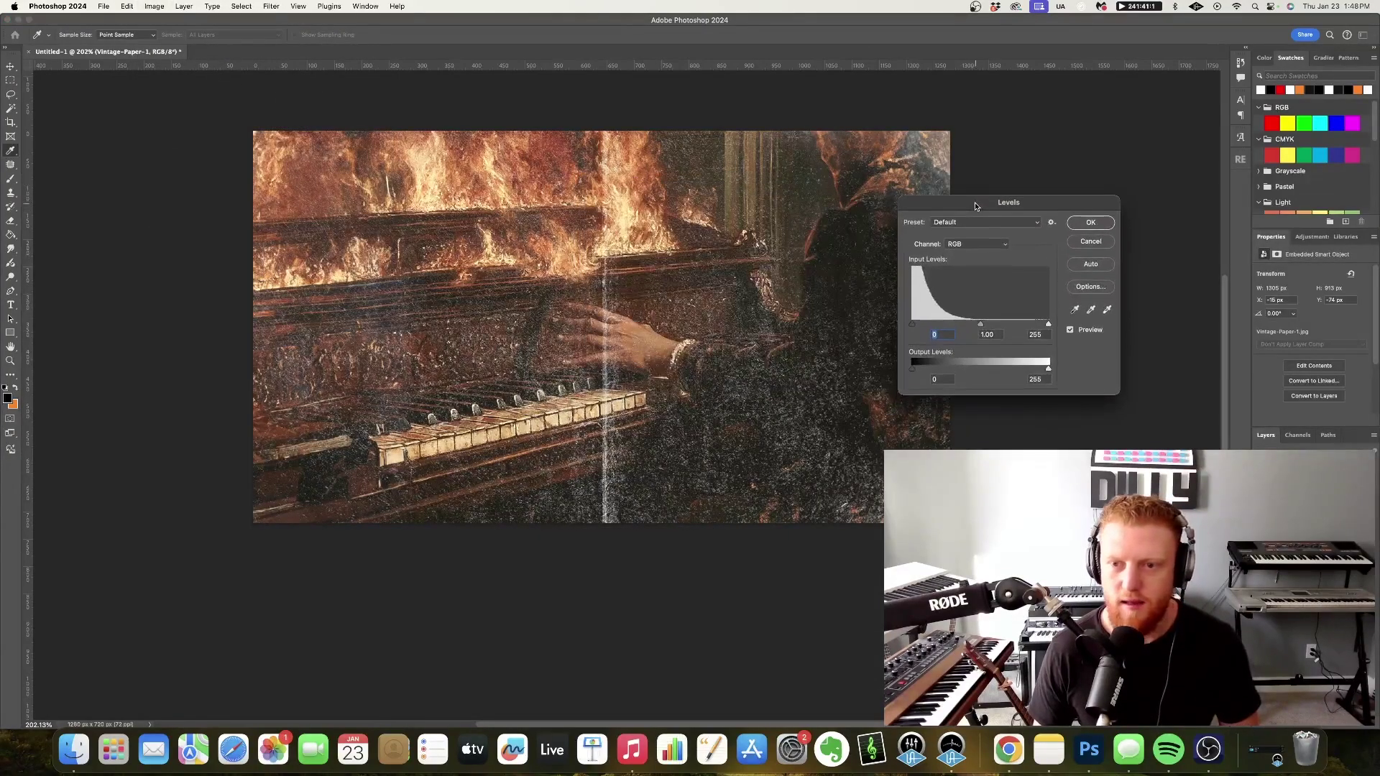
scroll(906, 338, down, 1)
scroll(906, 338, left, 1)
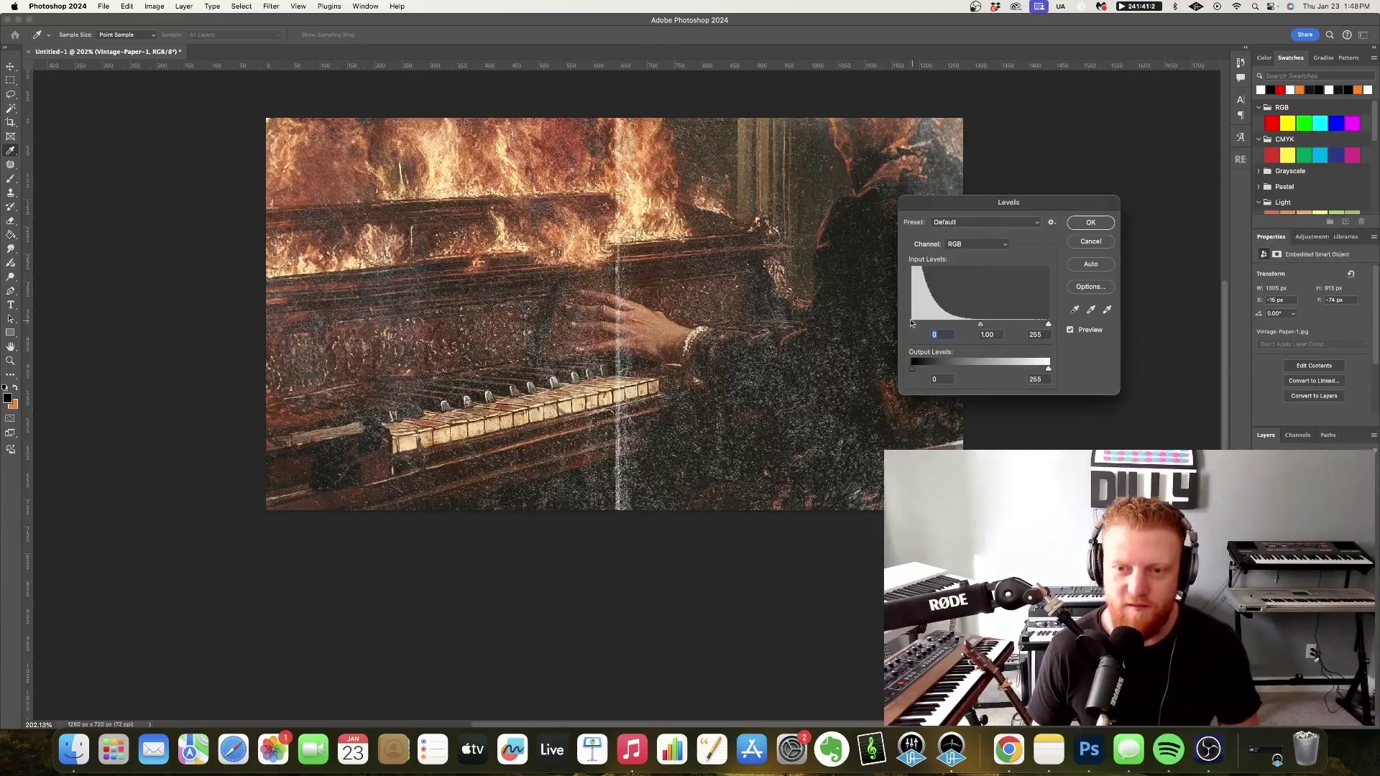
scroll(731, 306, up, 1)
scroll(732, 307, right, 1)
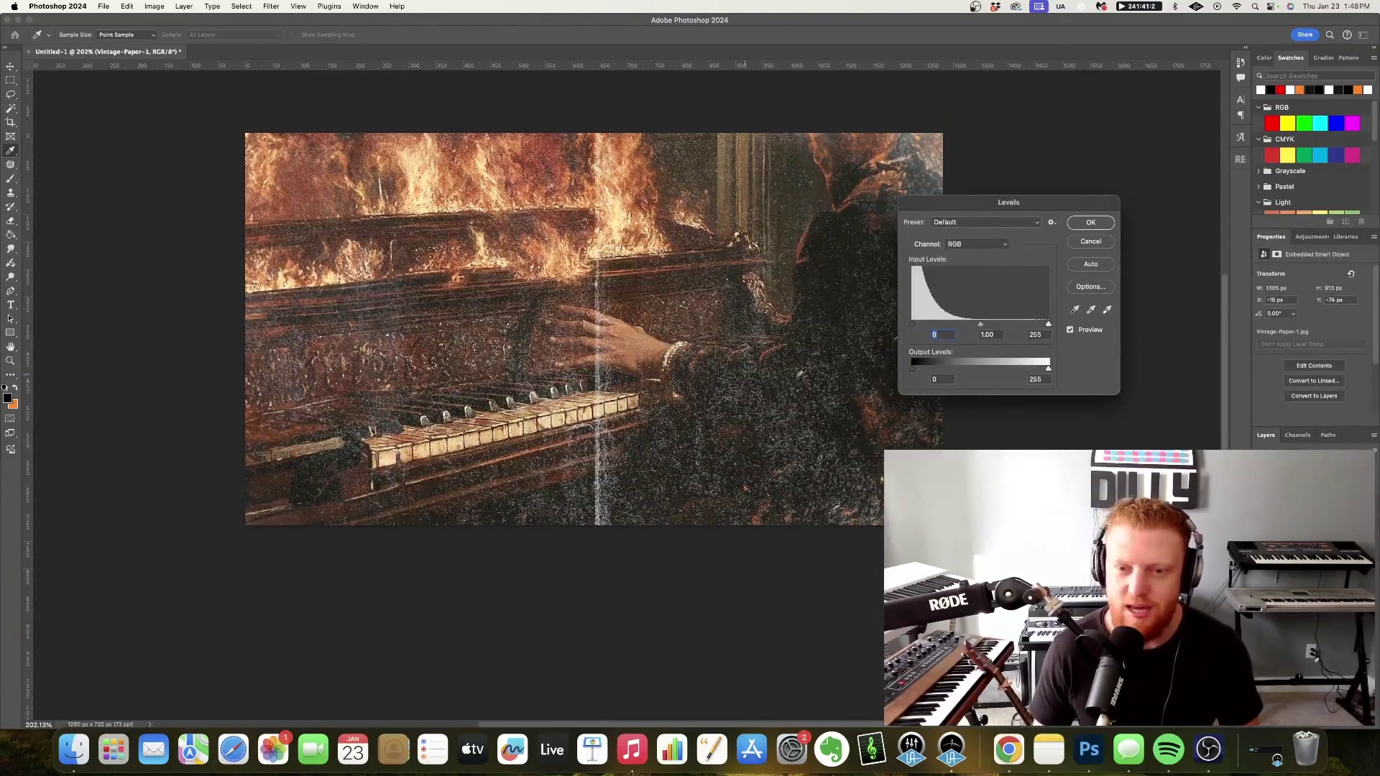
drag(915, 328, 1028, 323)
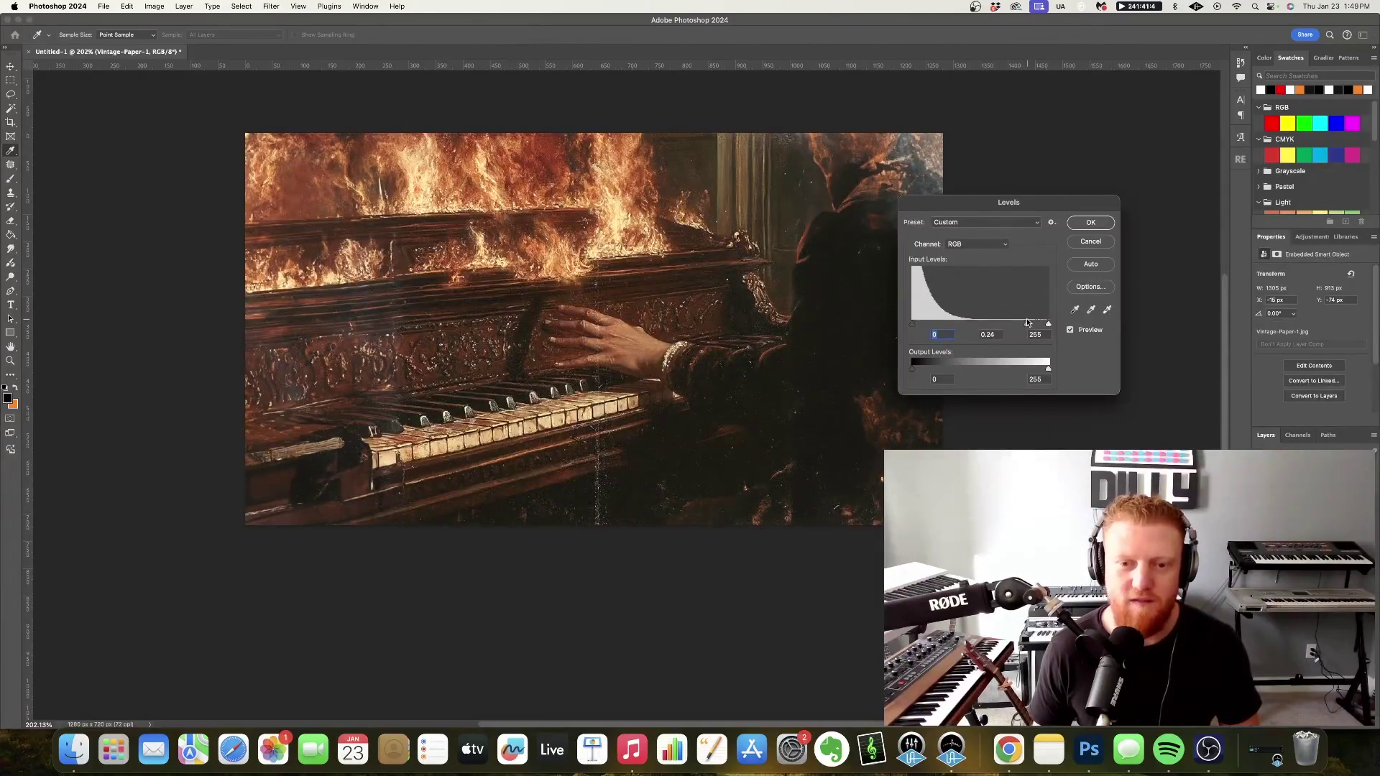
drag(1046, 324, 1047, 323)
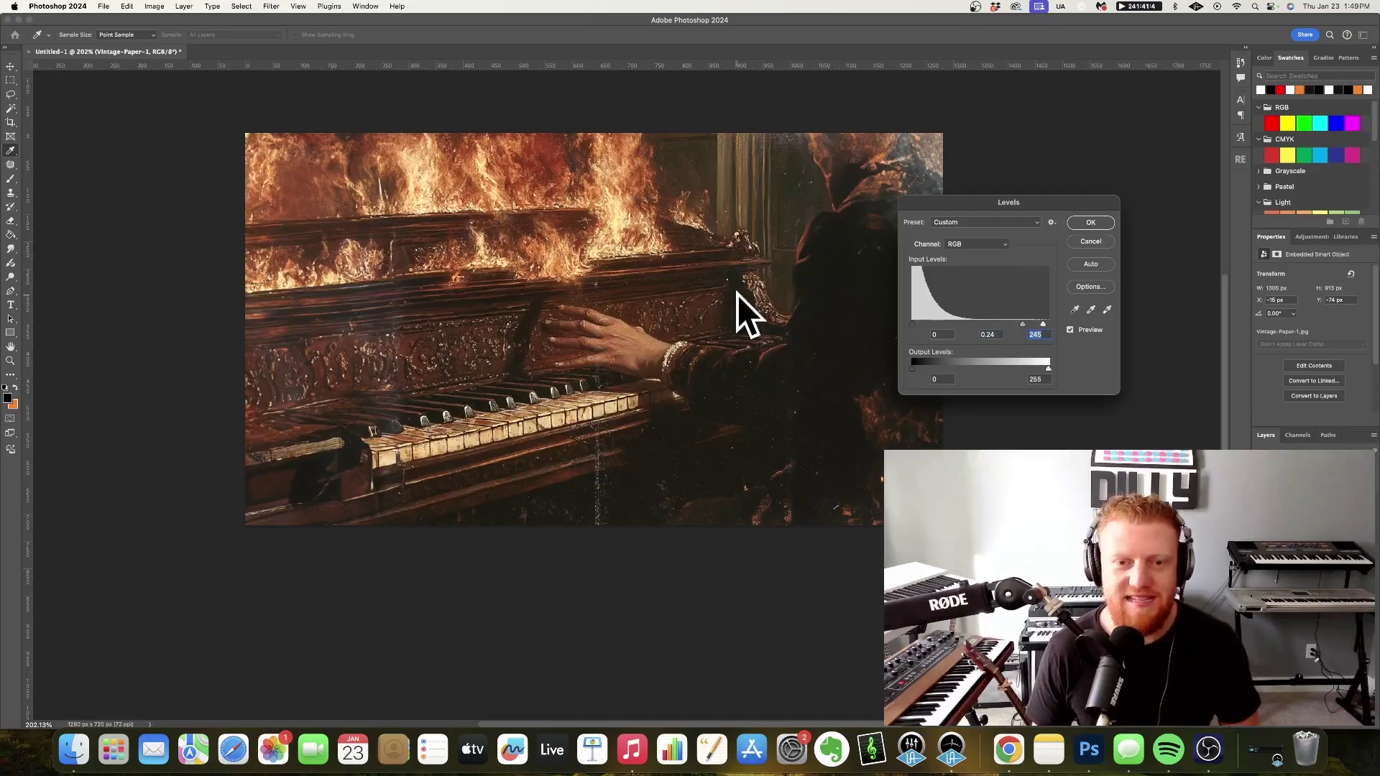
scroll(740, 309, left, 3)
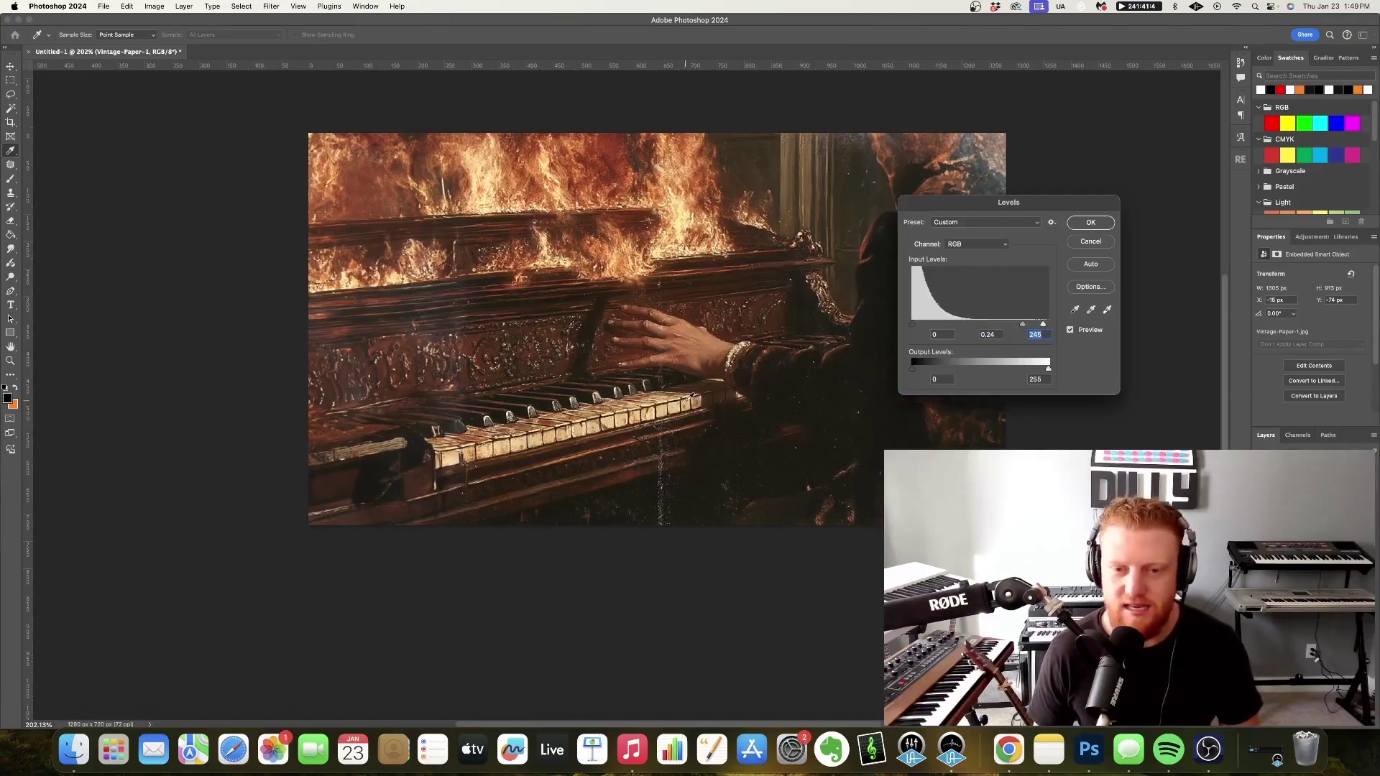
click(1090, 222)
key(m)
Return to Finder and preview the files in the Stained Paper Textures folder, up to Stained-Paper-Texture-3.jpg.
click(74, 750)
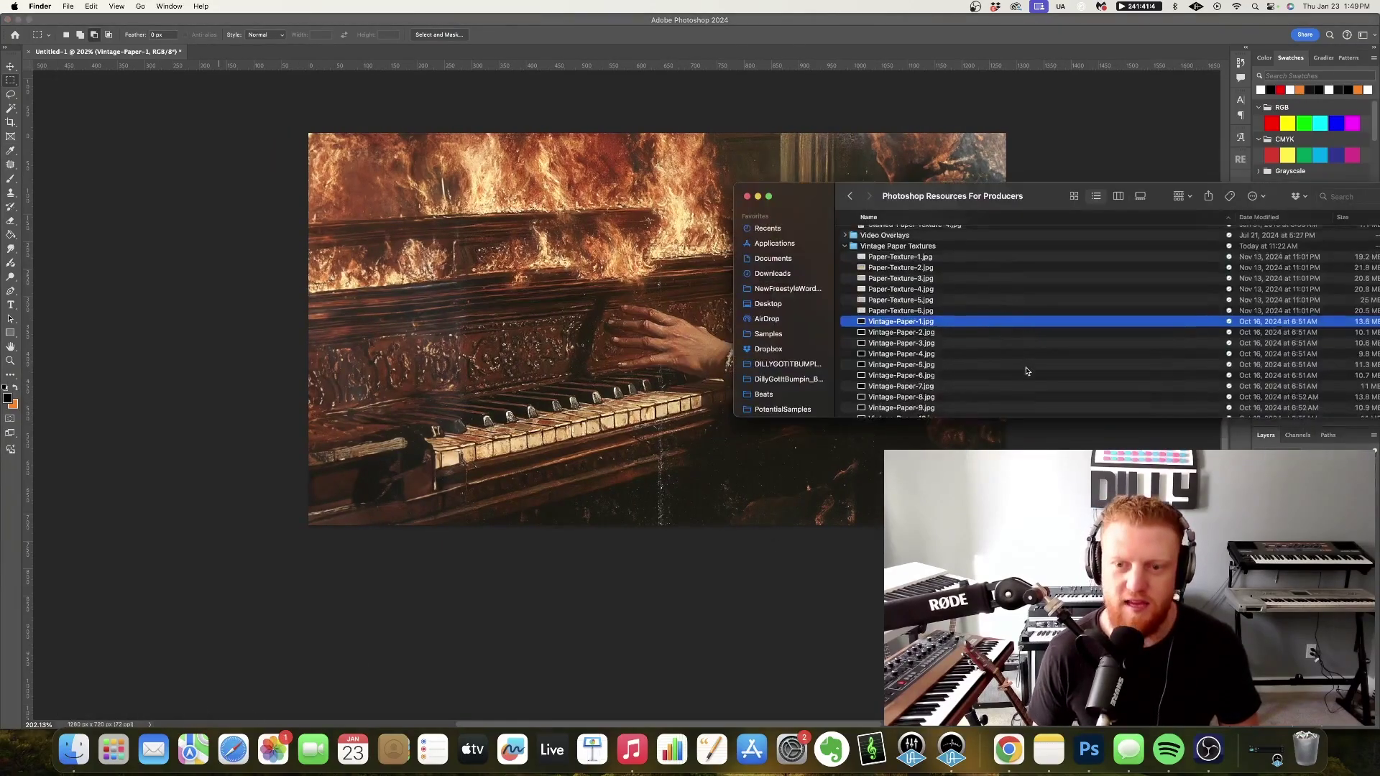
click(878, 359)
key(space)
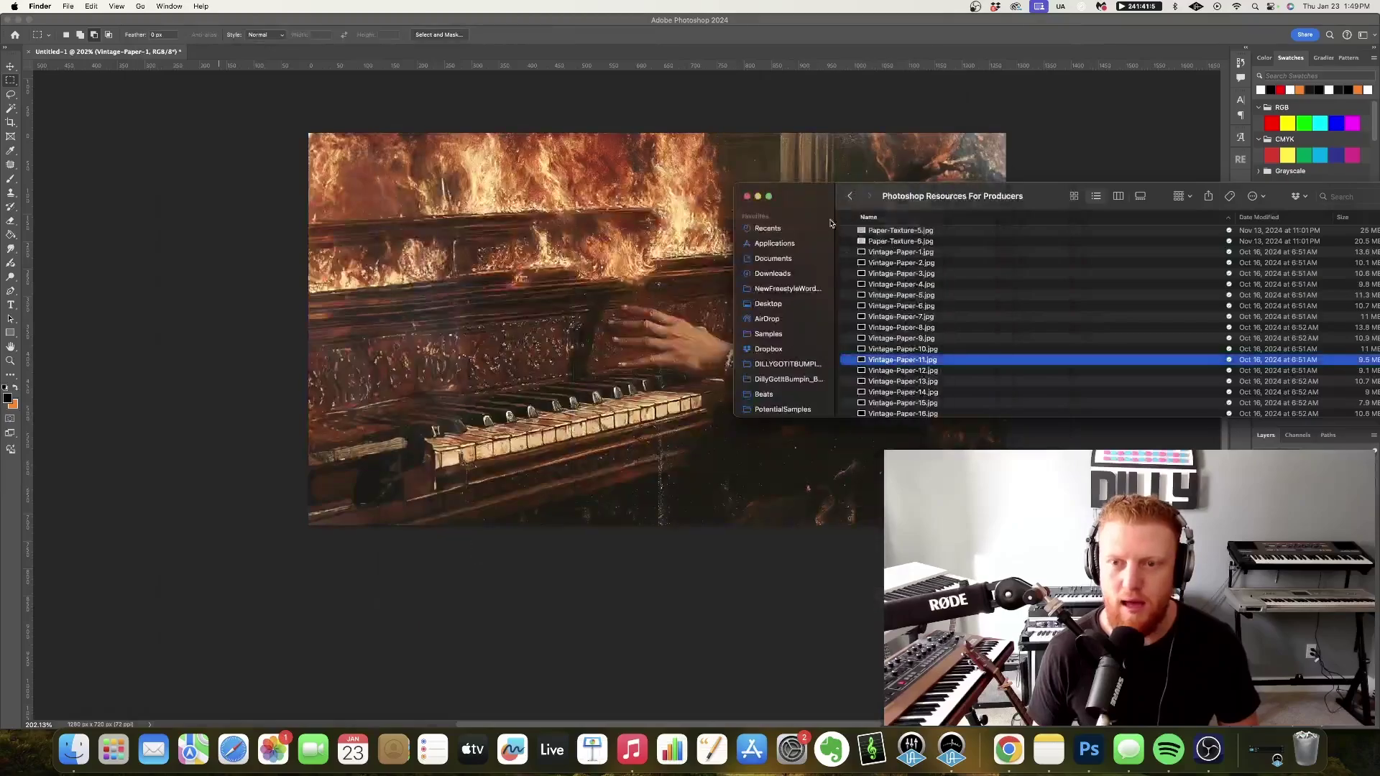
scroll(877, 302, up, 10)
click(898, 330)
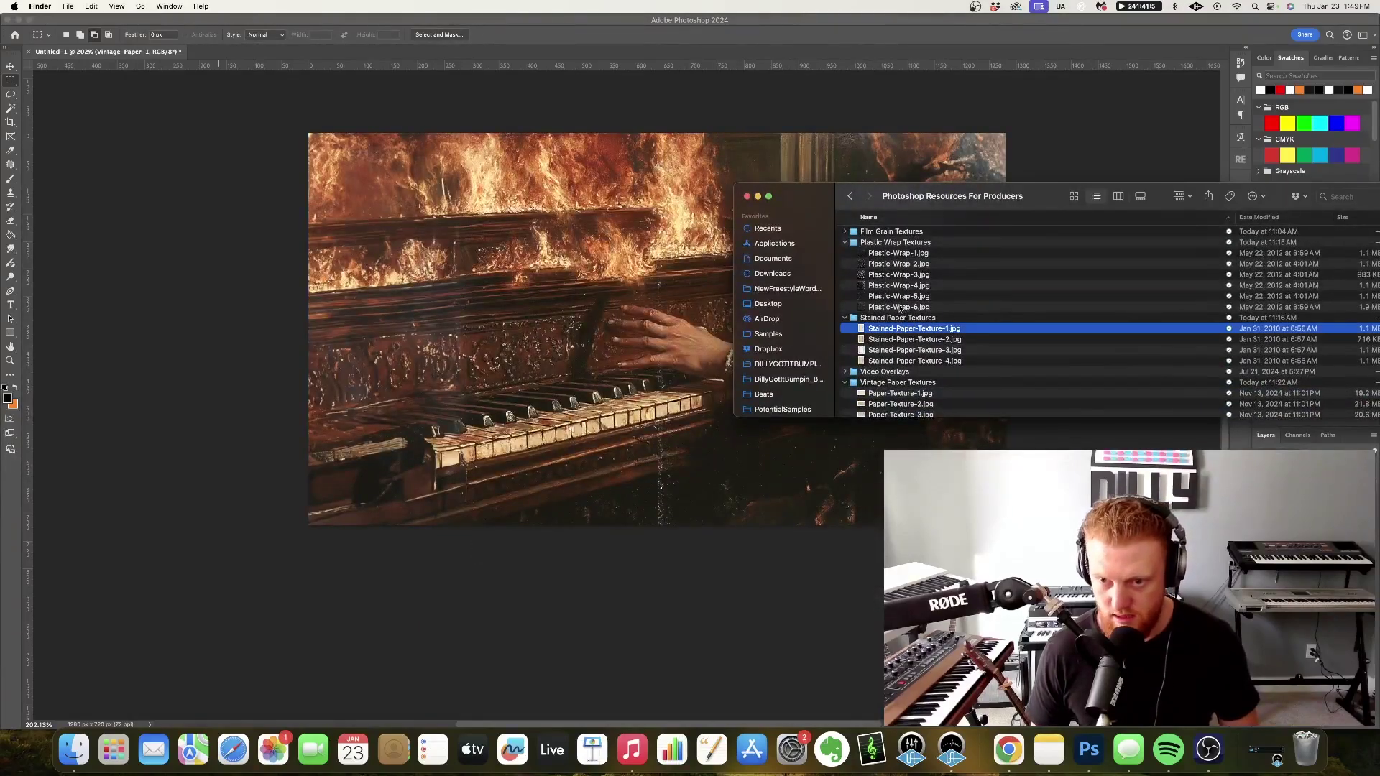
key(space)
click(919, 340)
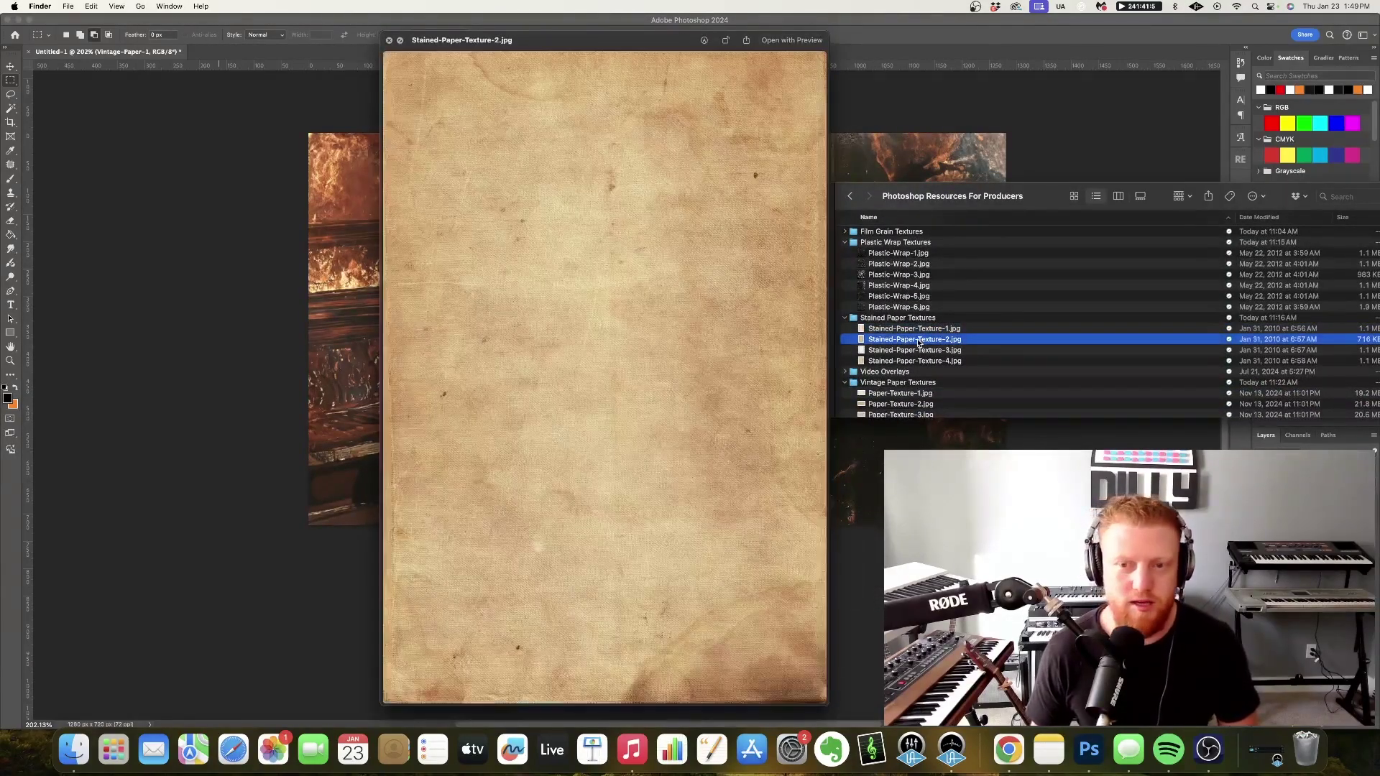
click(909, 351)
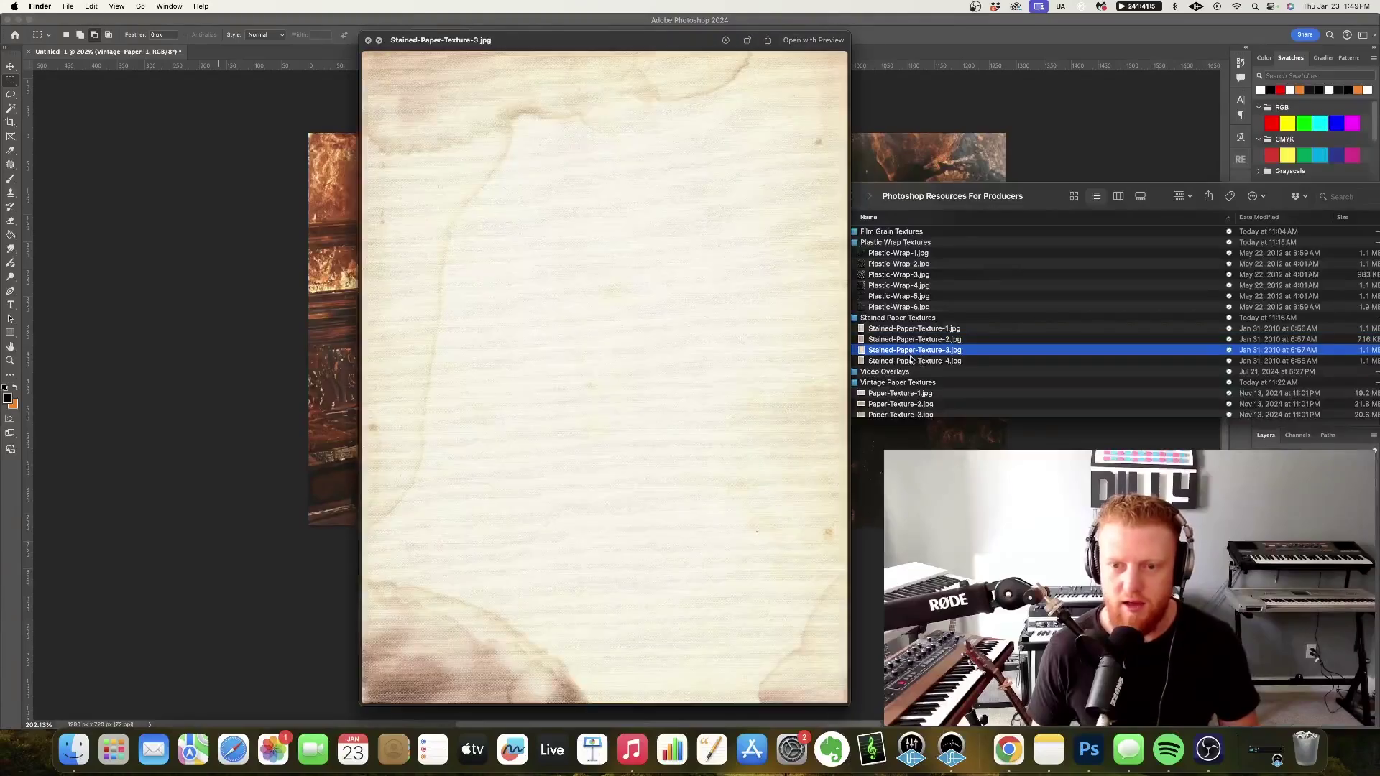
key(space)
Place Stained-Paper-Texture-3.jpg in the Photoshop document and scale it up to about 172%.
drag(920, 350, 553, 316)
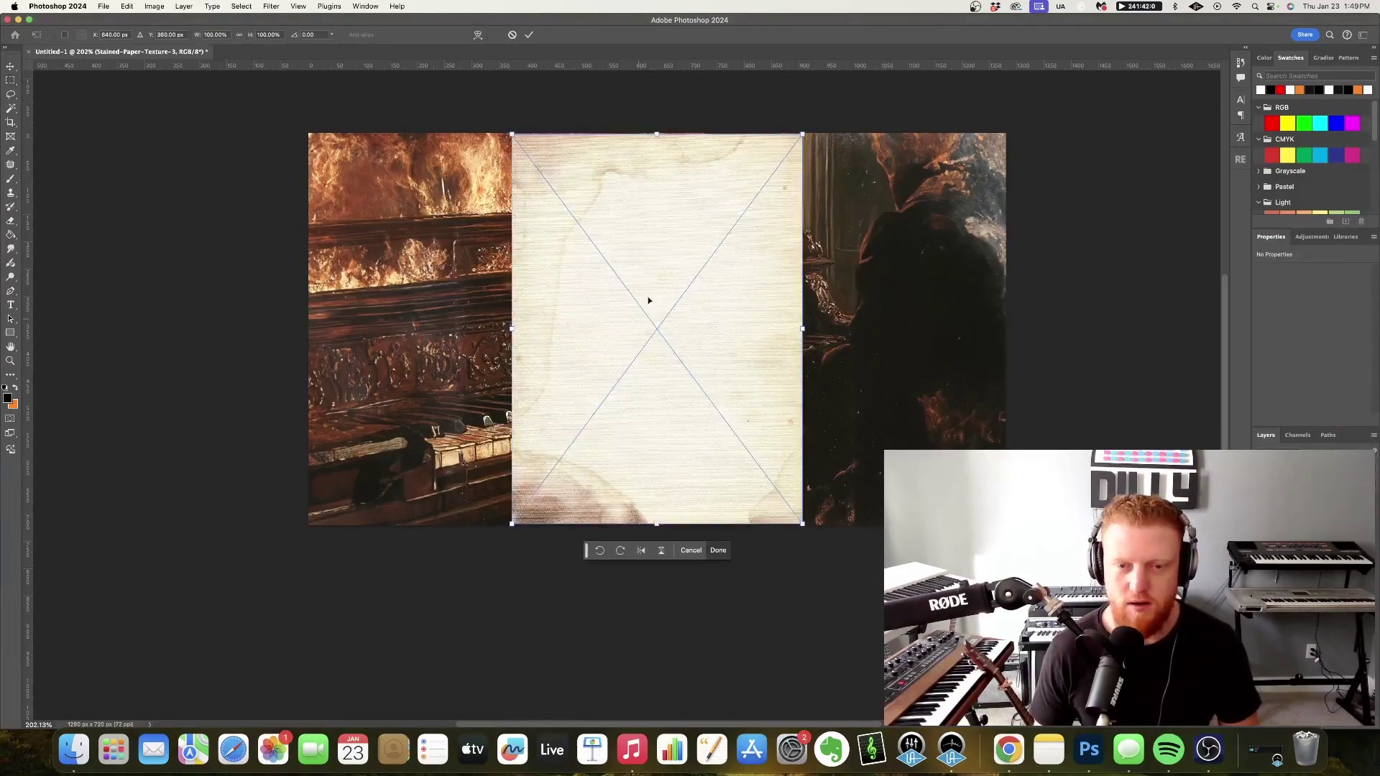
scroll(503, 144, up, 2)
scroll(509, 160, down, 3)
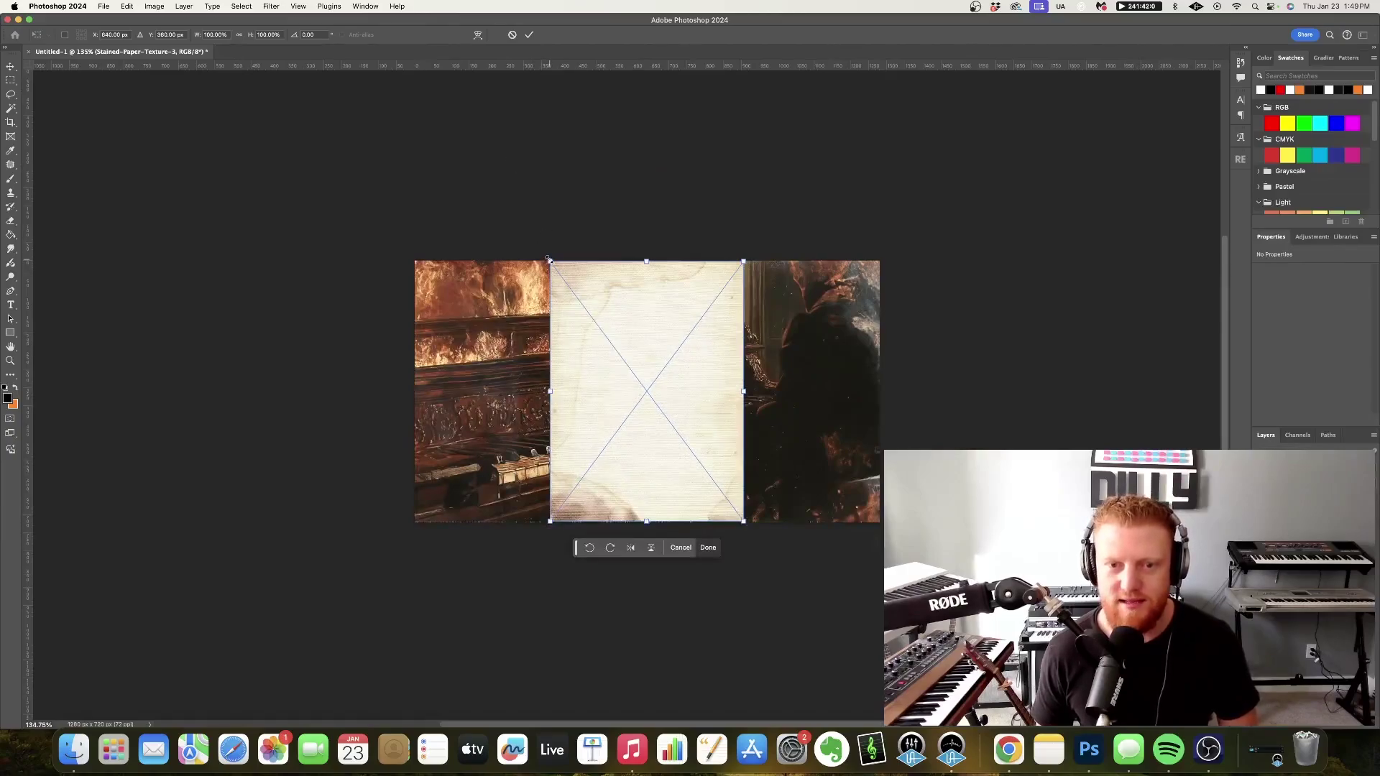
drag(549, 259, 314, 136)
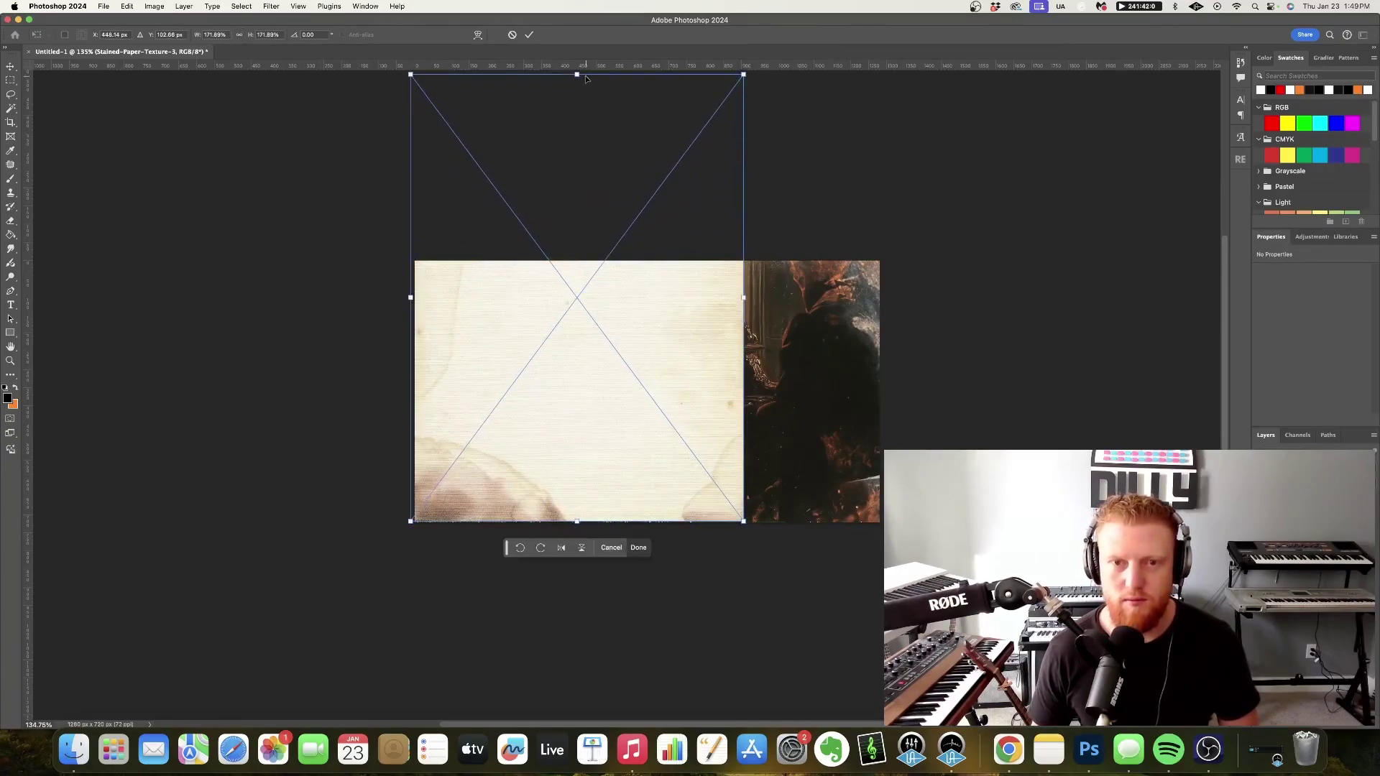
Rotate the stained paper texture 90 degrees and reposition and stretch it to cover the whole canvas.
drag(571, 530, 228, 287)
drag(635, 351, 755, 447)
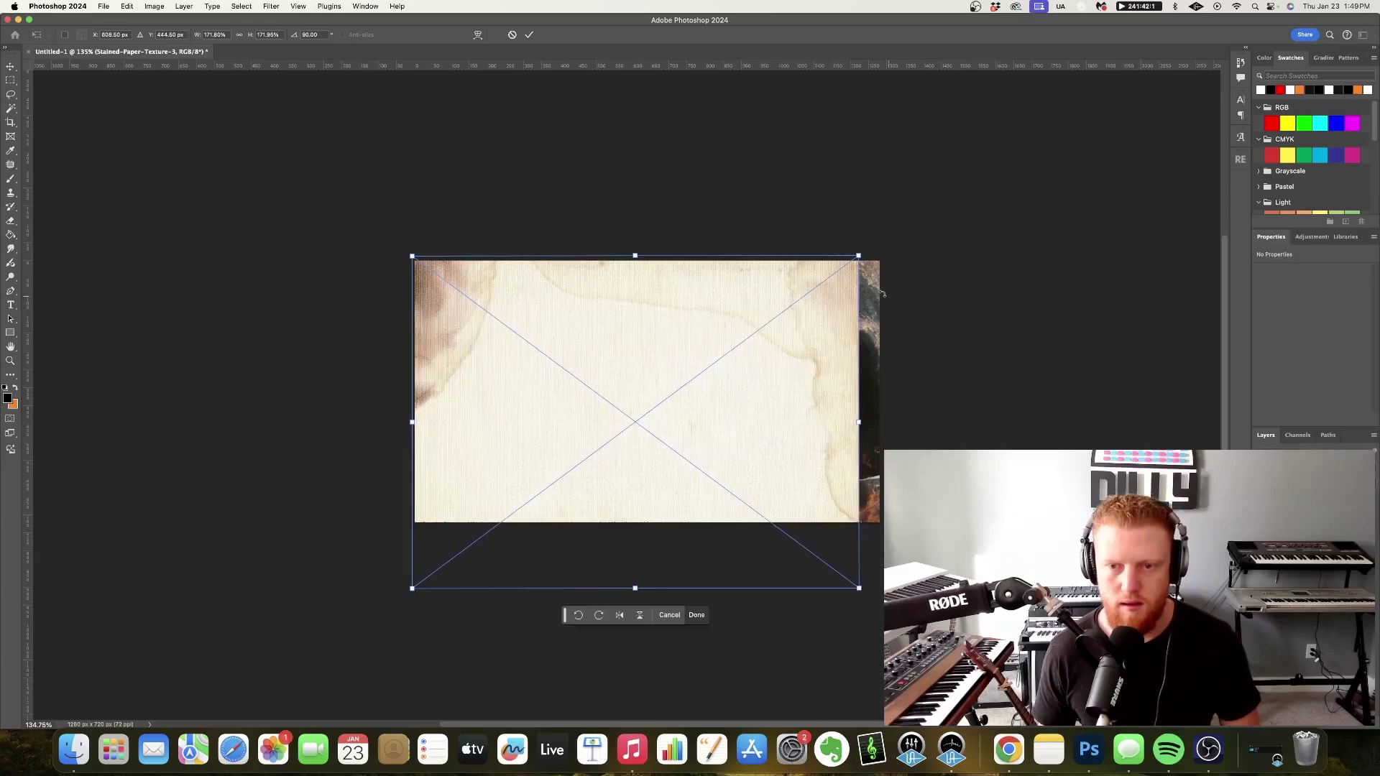
drag(861, 252, 887, 235)
drag(857, 310, 856, 326)
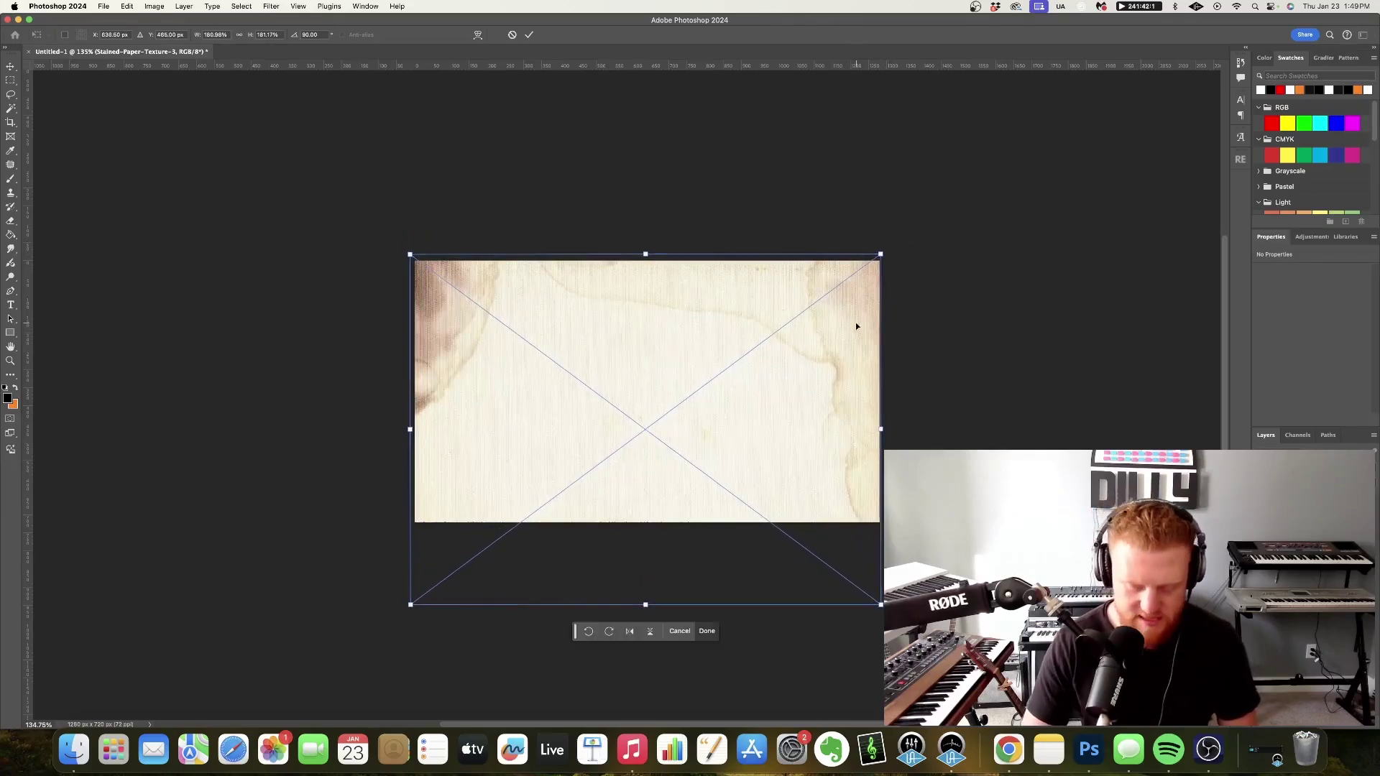
key(Return)
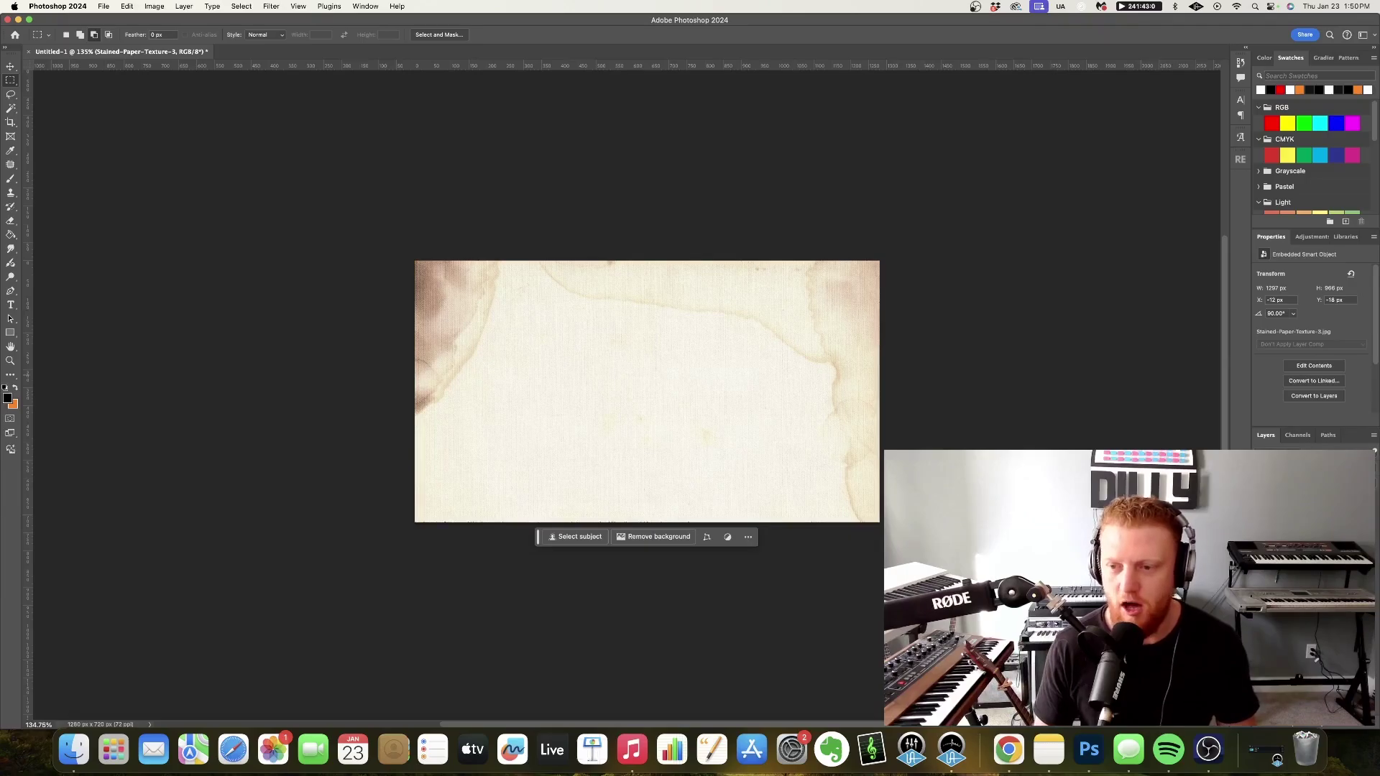
Set the stained paper layer's blend mode to Screen and darken the texture with a Levels adjustment.
click(1275, 471)
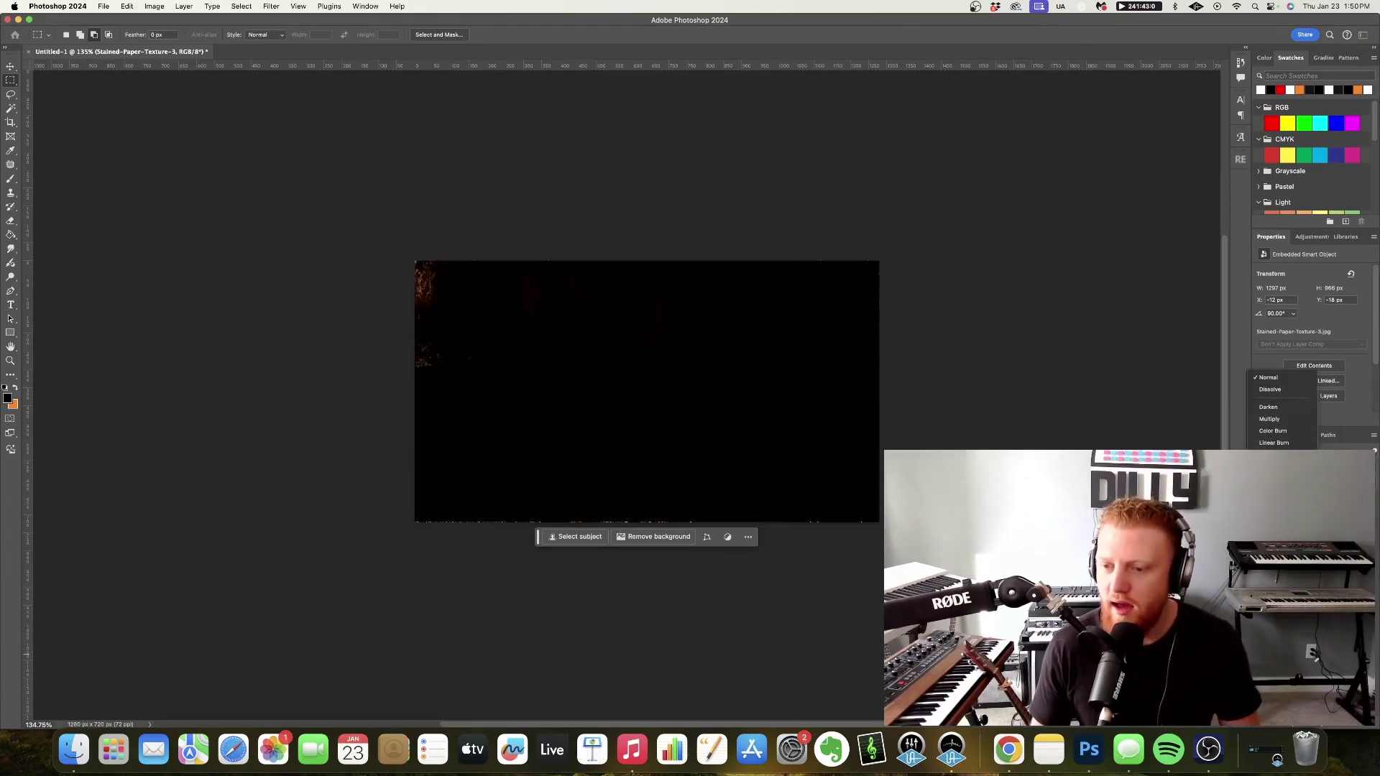
click(1273, 484)
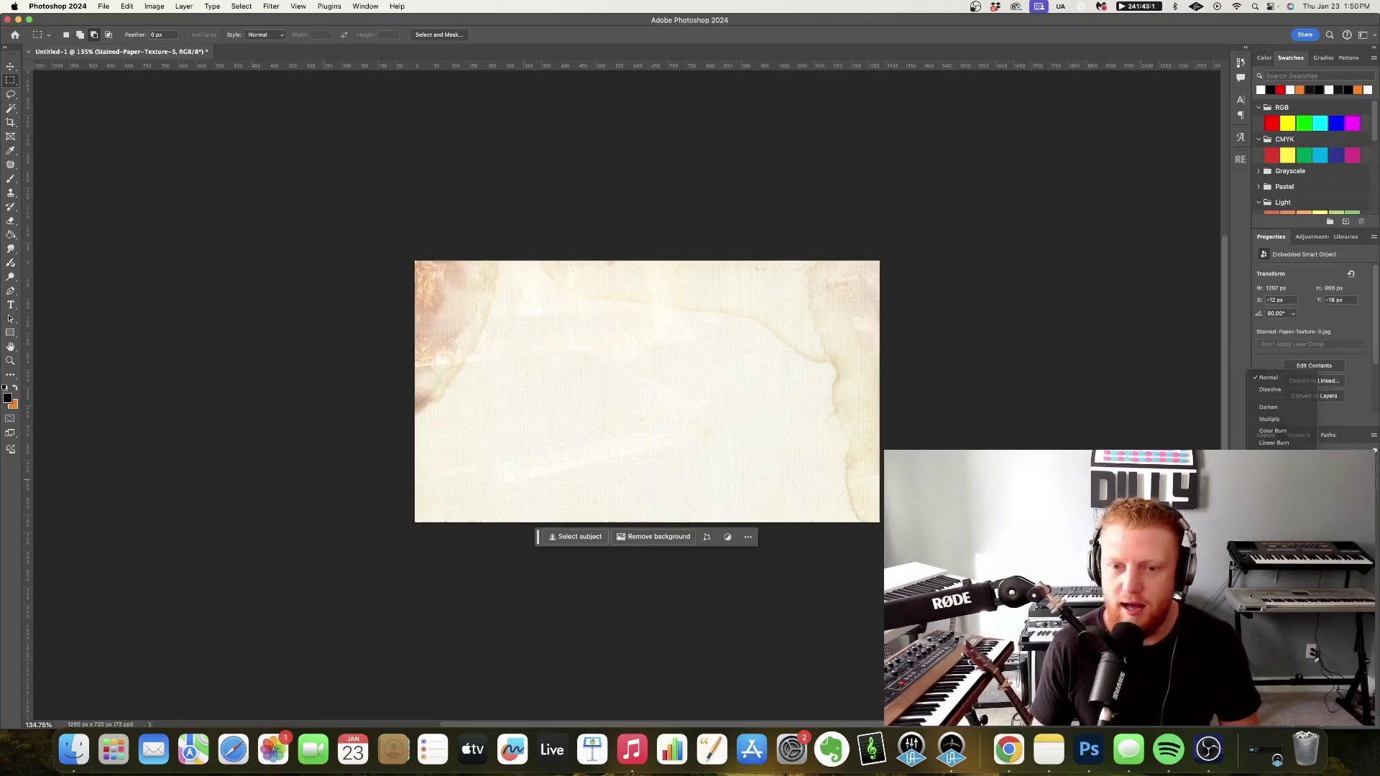
click(156, 6)
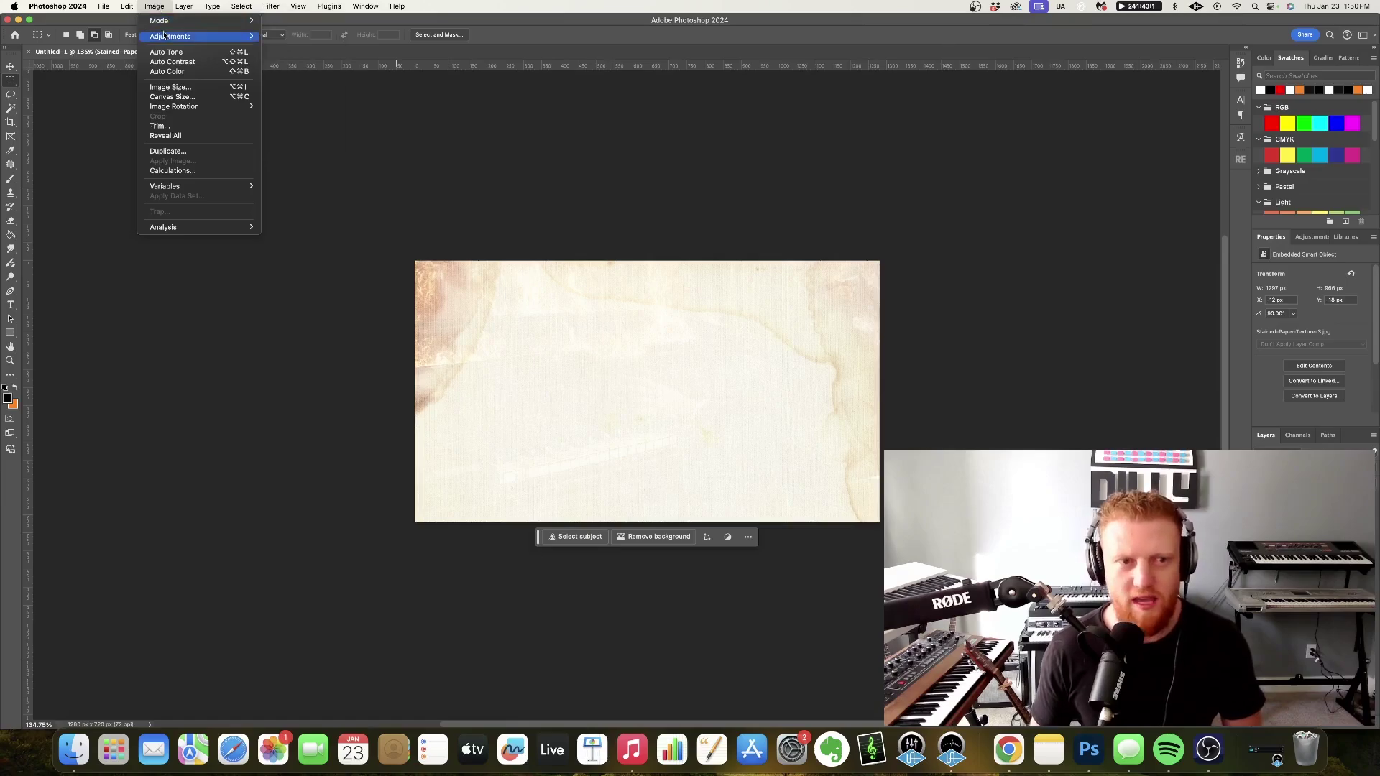
mouse_move(208, 36)
click(287, 45)
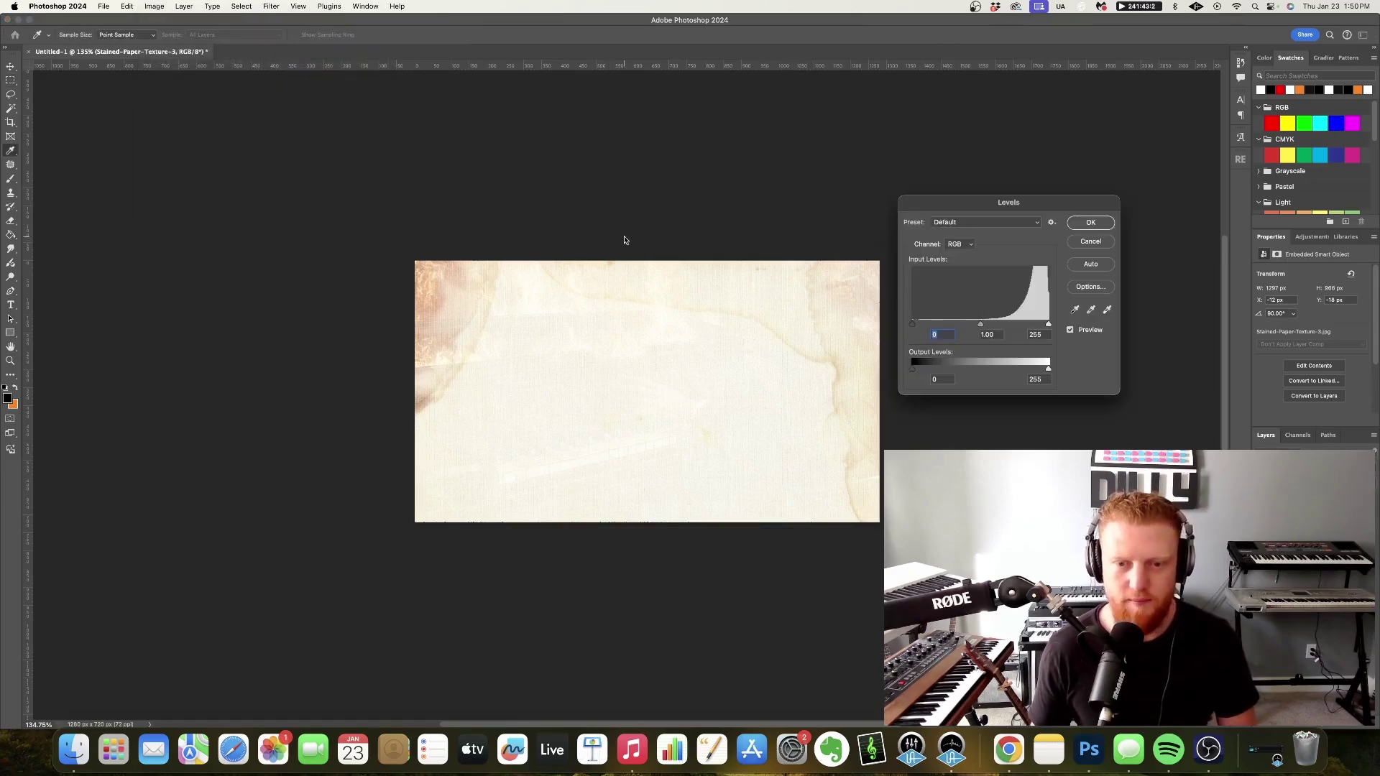
mouse_move(1048, 324)
mouse_down()
mouse_move(1006, 324)
mouse_move(1049, 324)
mouse_up()
mouse_move(911, 327)
mouse_down()
mouse_move(1068, 324)
mouse_move(948, 324)
mouse_move(1002, 323)
mouse_up()
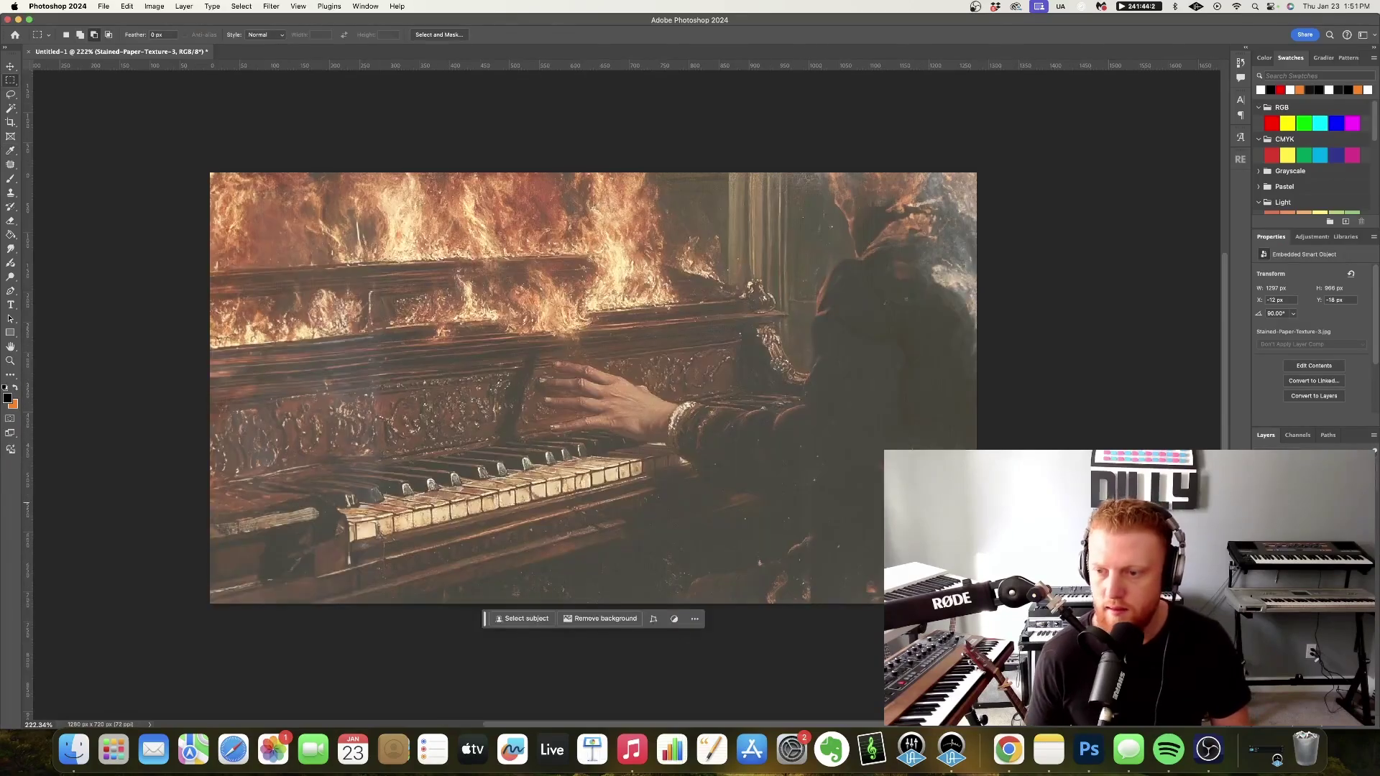
Adjust the stained paper layer's opacity to soften the light haze it casts over the burning-piano painting.
key(shift+plus)
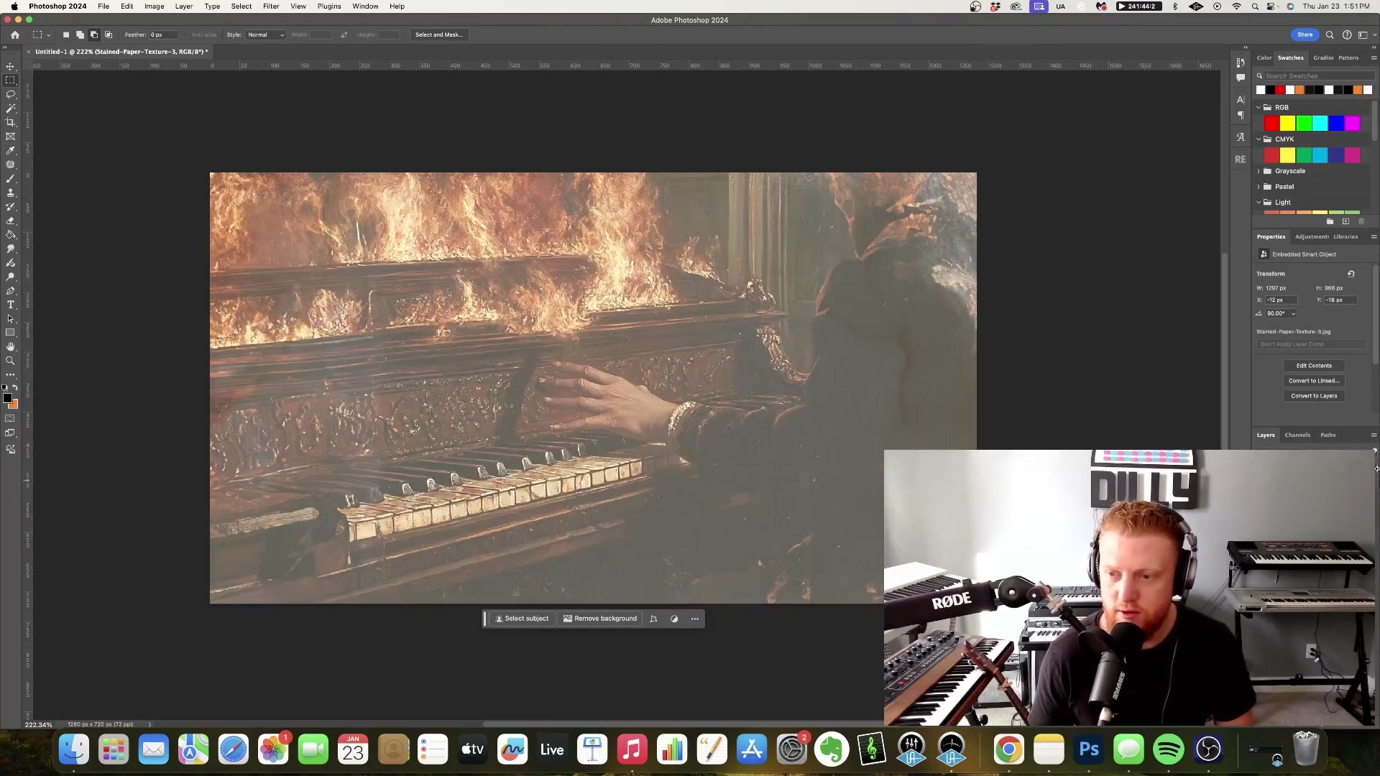
key(shift+plus)
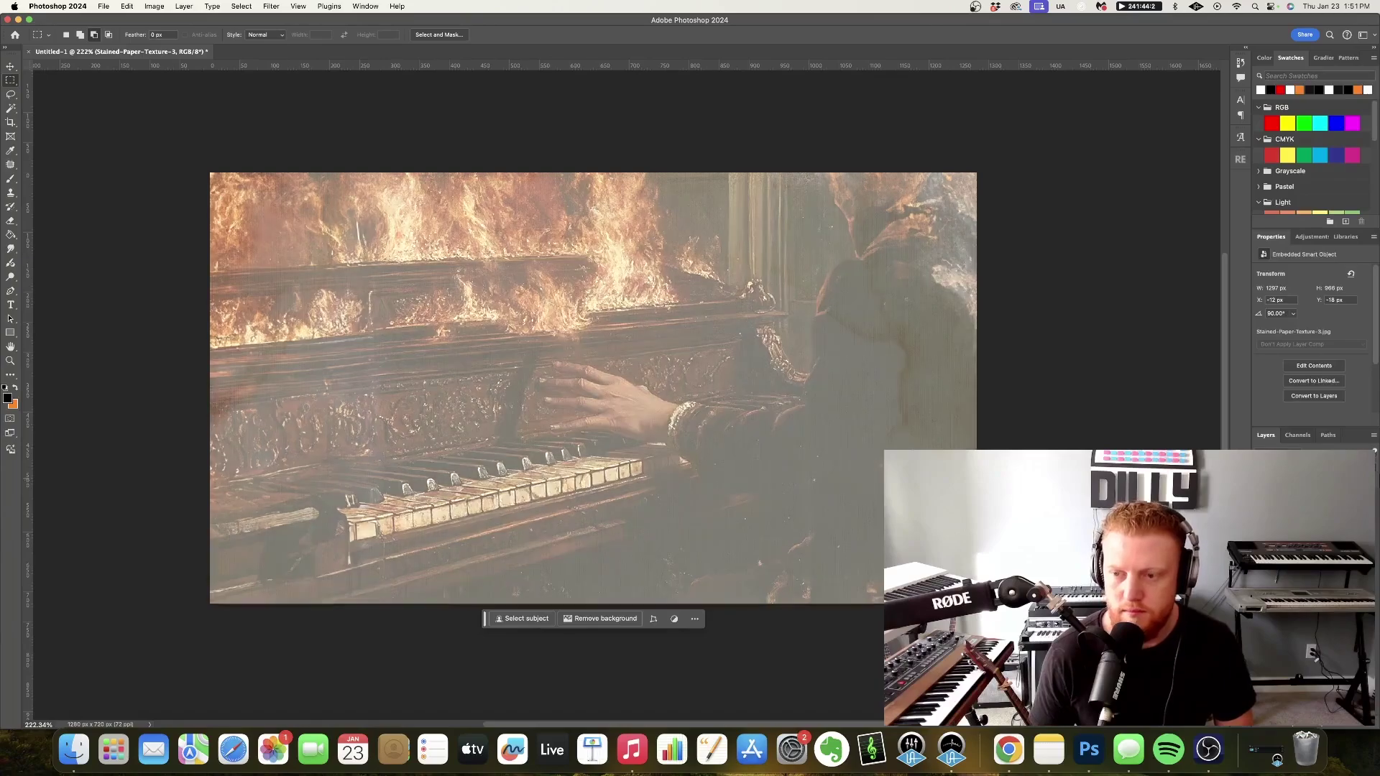
key(shift+plus)
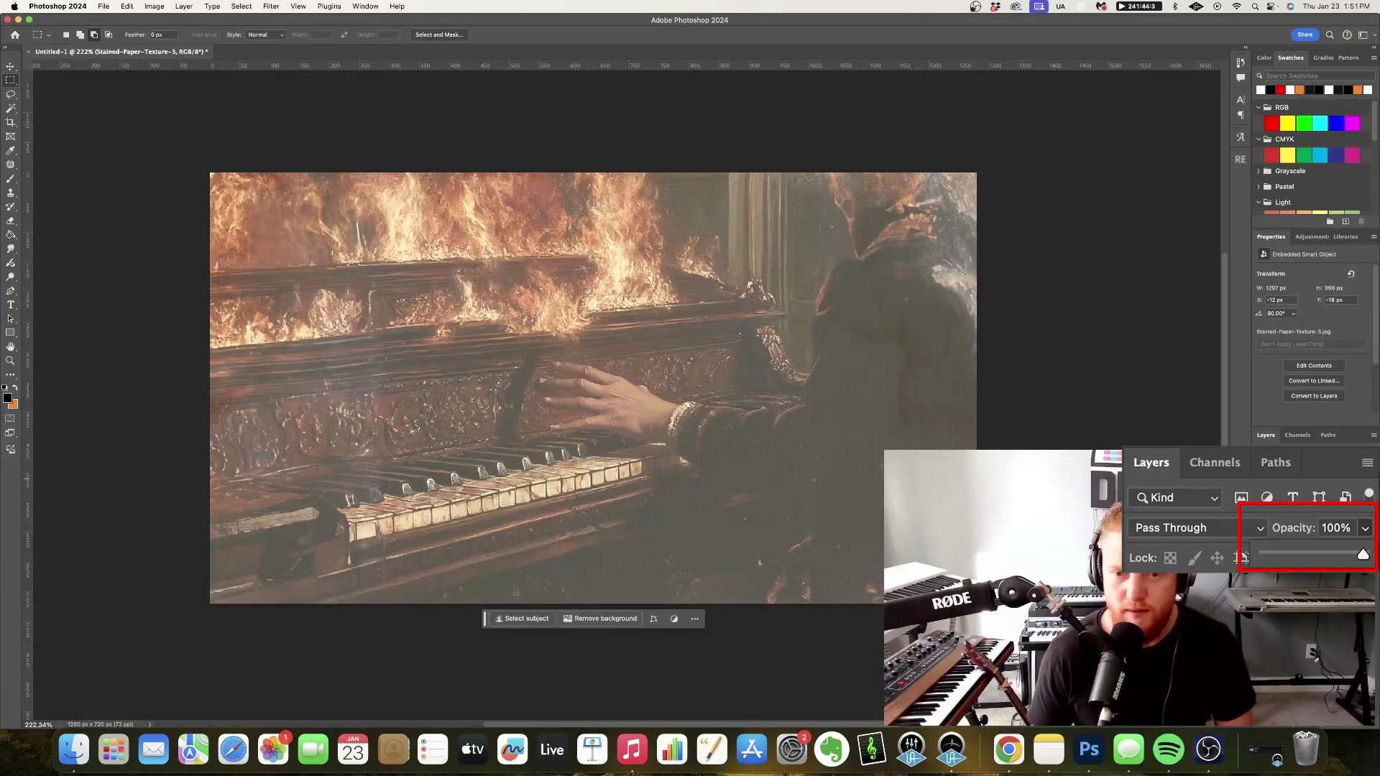
key(shift+plus)
key(shift+plus)
key(shift+plus)
key(shift+plus)
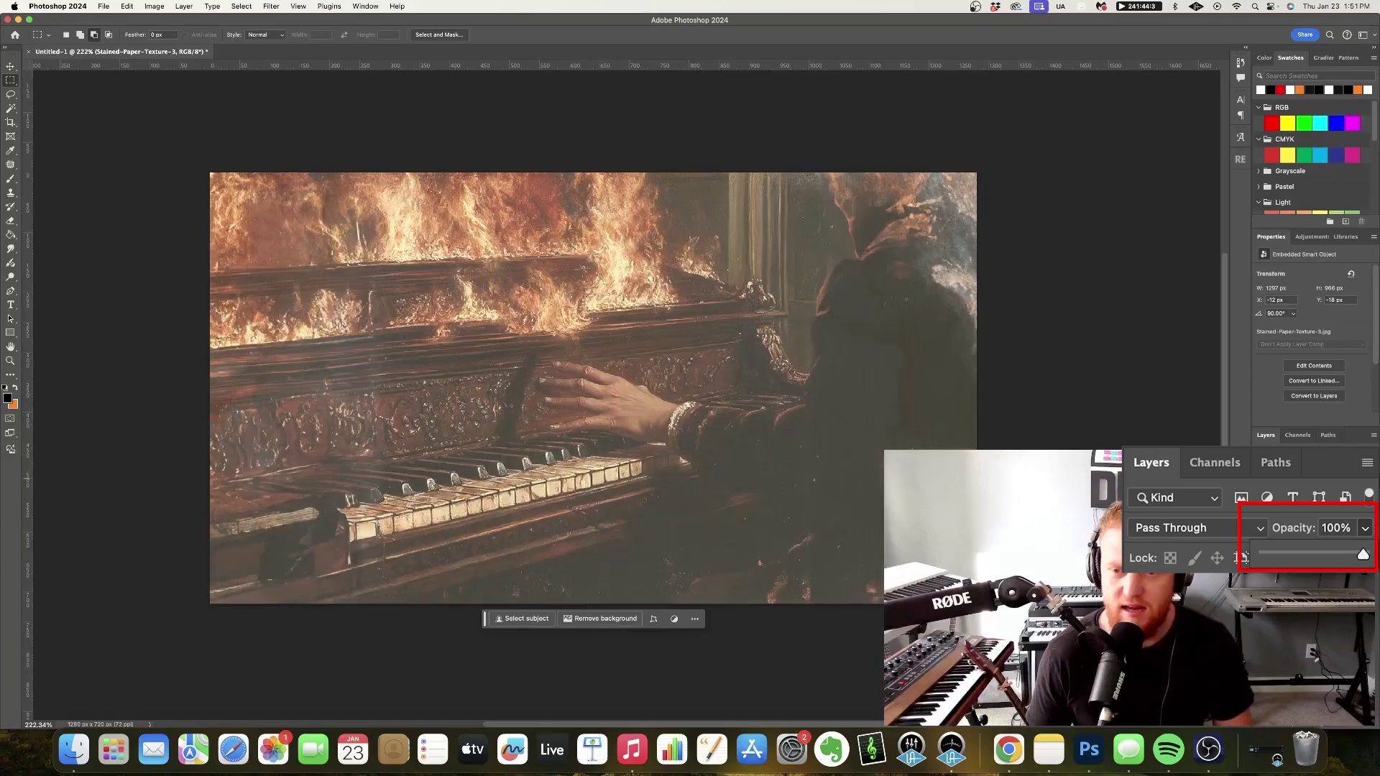
key(shift+plus)
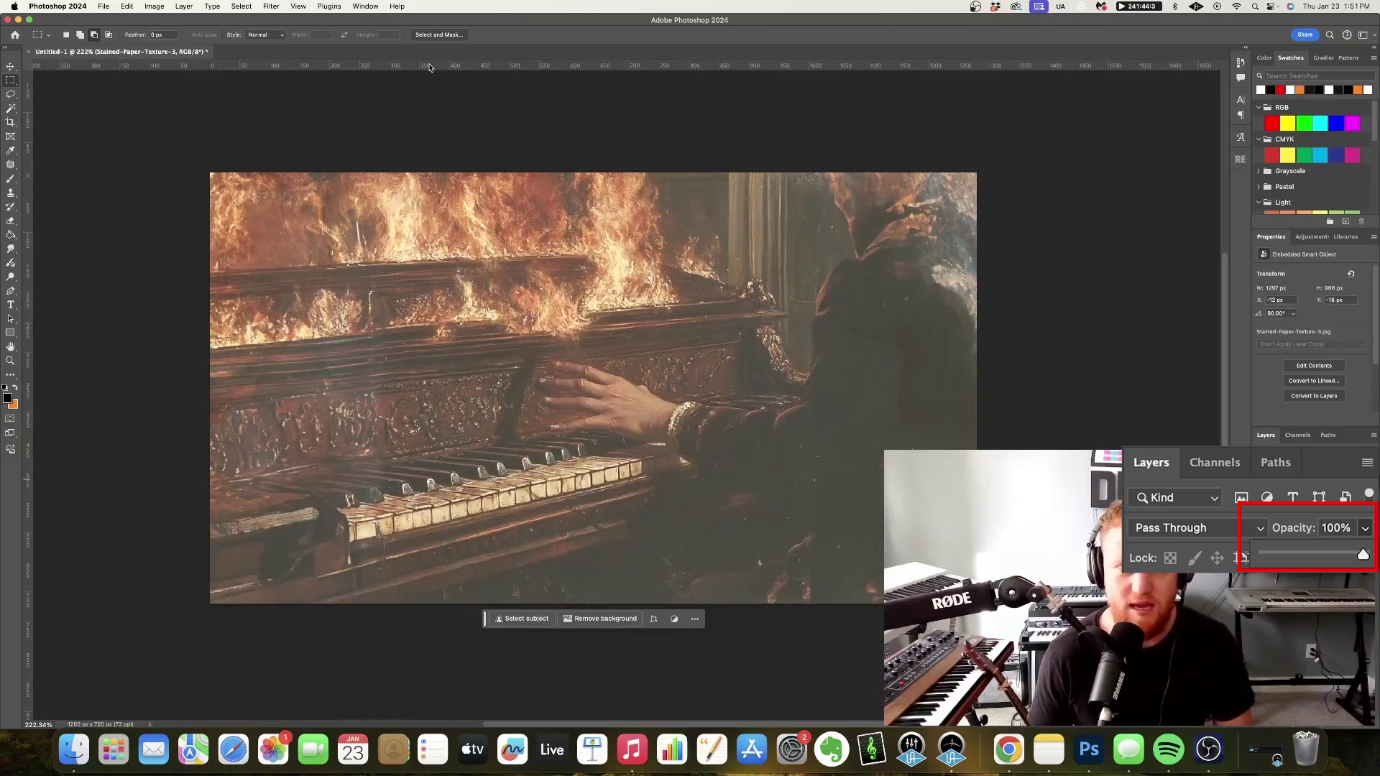
Apply a Levels adjustment to the Stained-Paper-Texture-3 layer to darken the texture and deepen the painting's shadows.
click(154, 6)
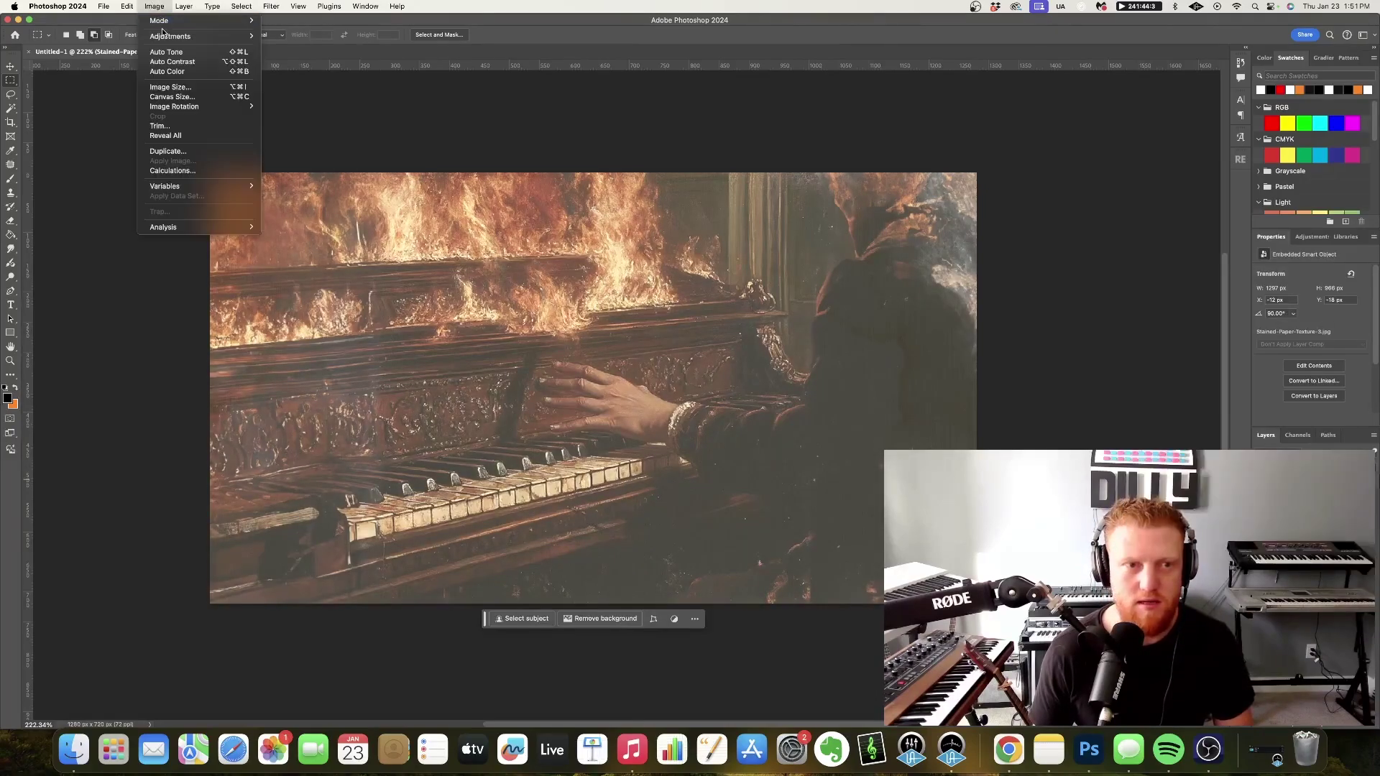
mouse_move(169, 36)
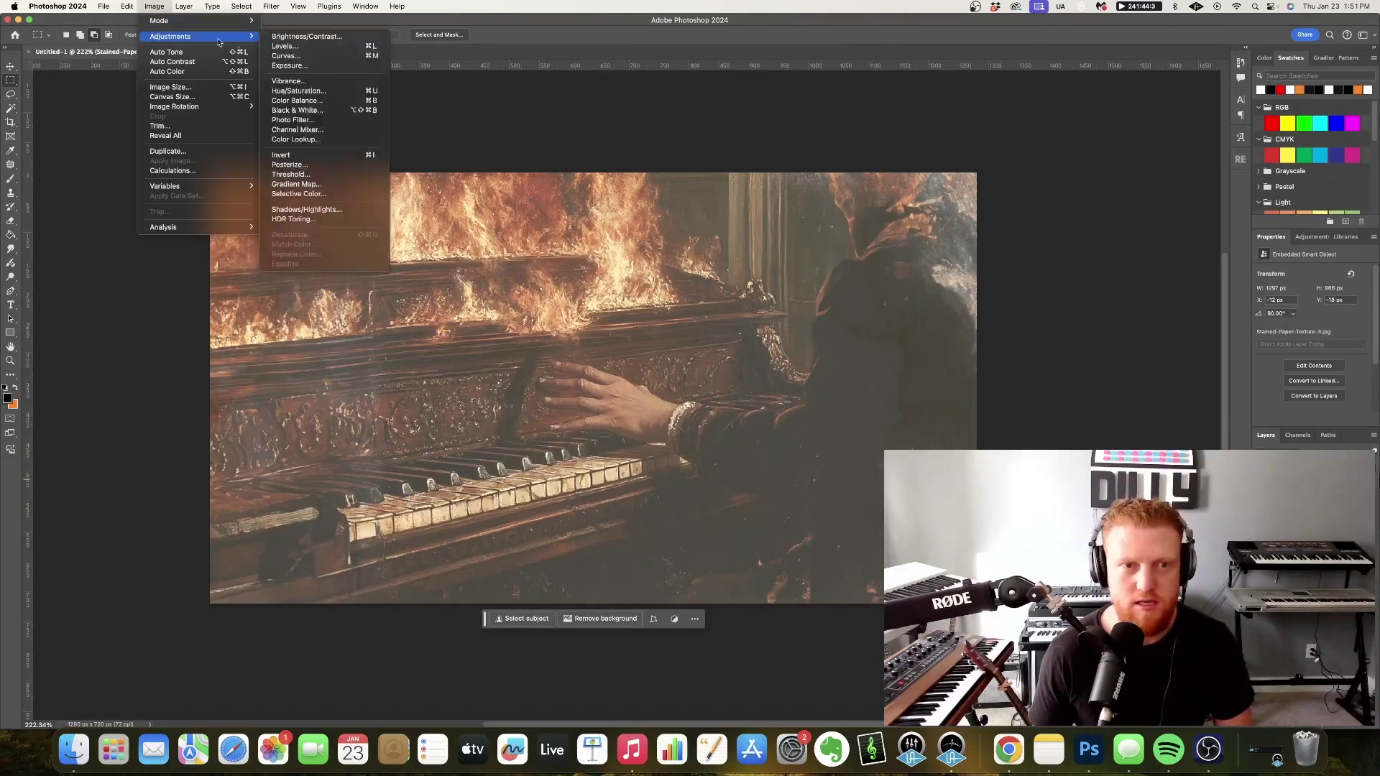
click(287, 46)
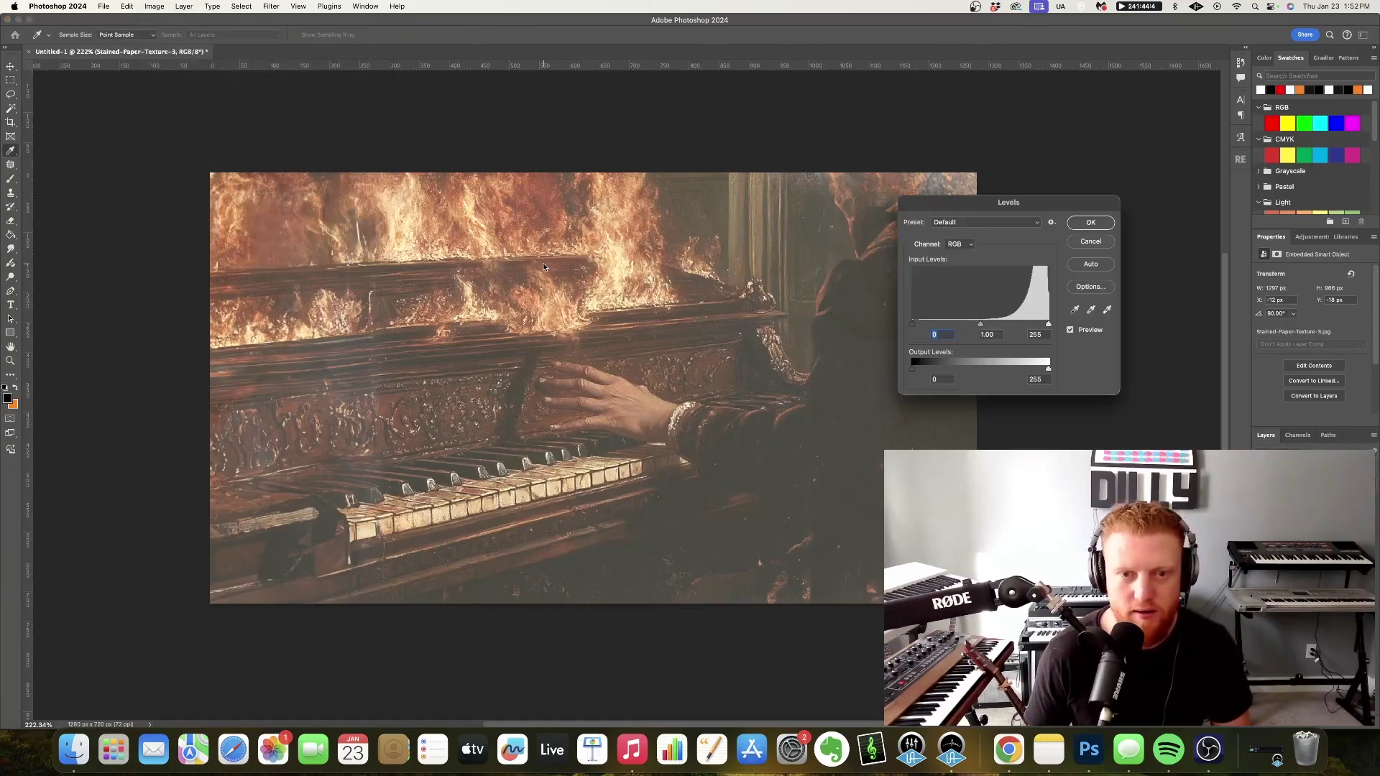
key(Return)
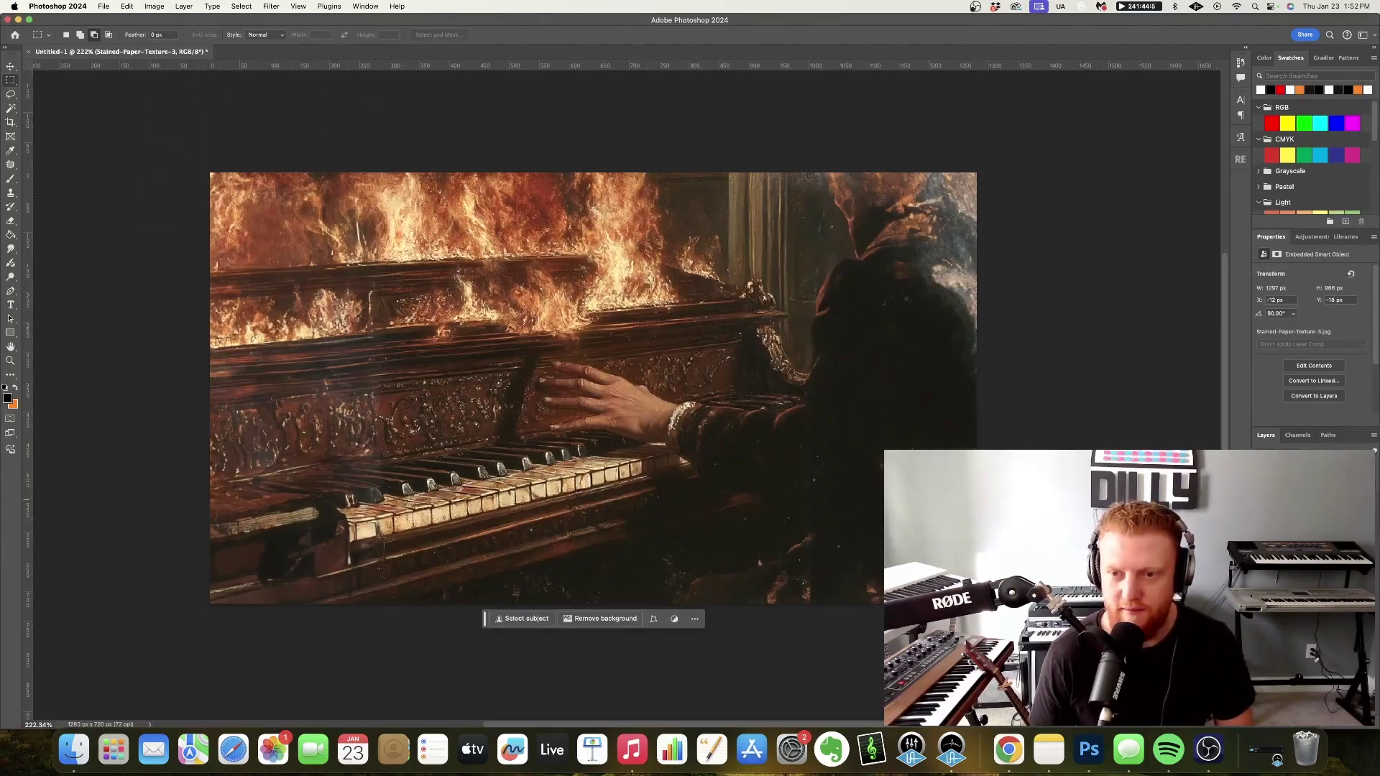
Inspect the textured painting up close and at full size, toggling the texture layers' visibility to compare their effect.
scroll(876, 317, right, 1)
scroll(875, 317, up, 3)
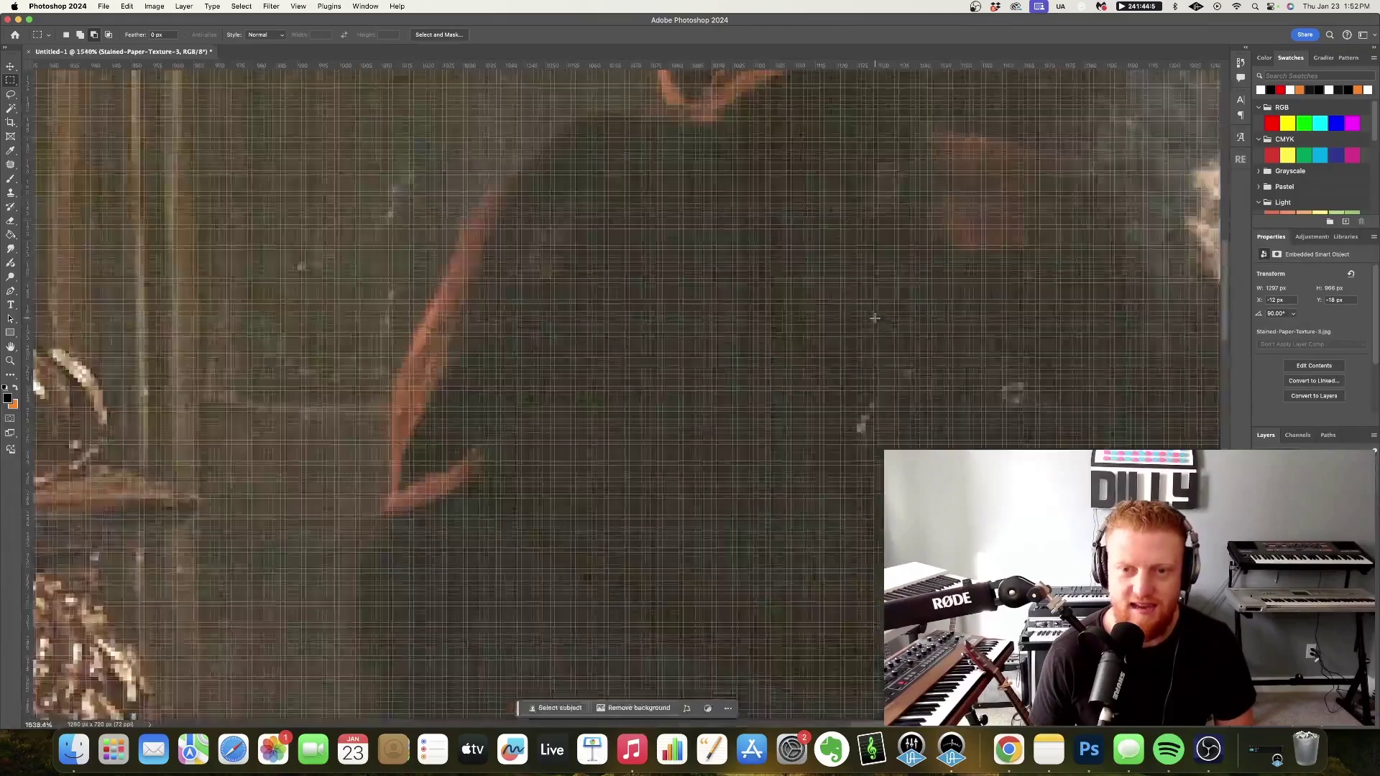
scroll(750, 332, down, 10)
scroll(749, 332, up, 5)
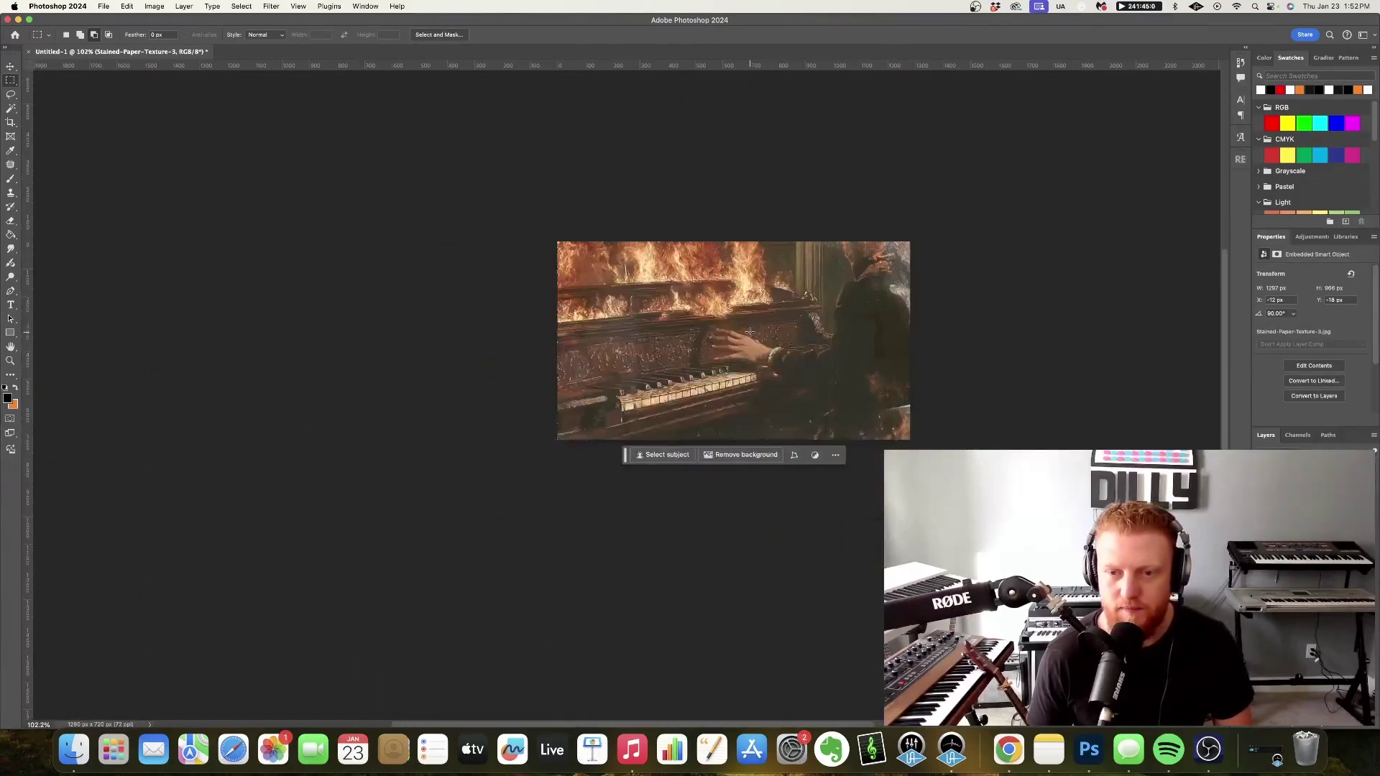
scroll(825, 332, left, 1)
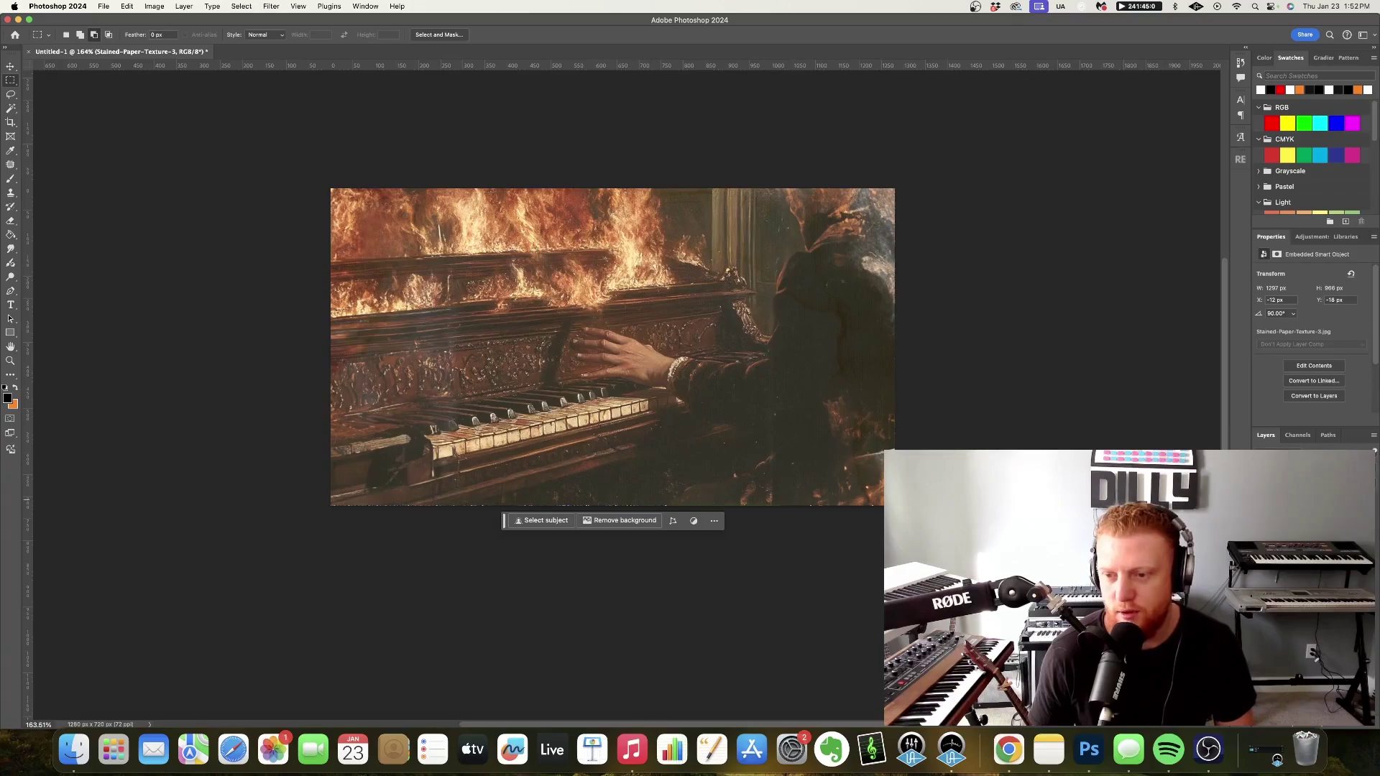
click(1259, 498)
click(1260, 533)
click(1259, 533)
click(1259, 533)
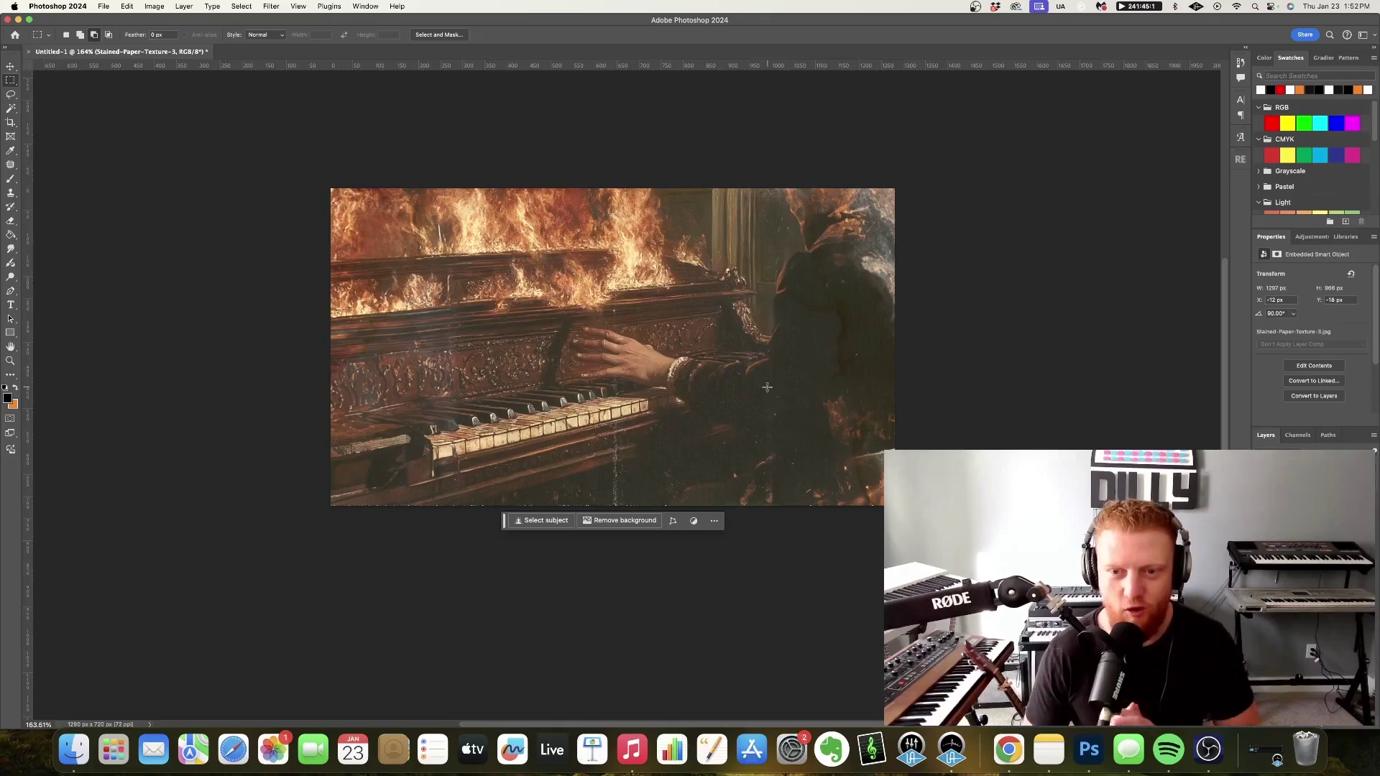
scroll(767, 387, down, 10)
scroll(765, 386, up, 8)
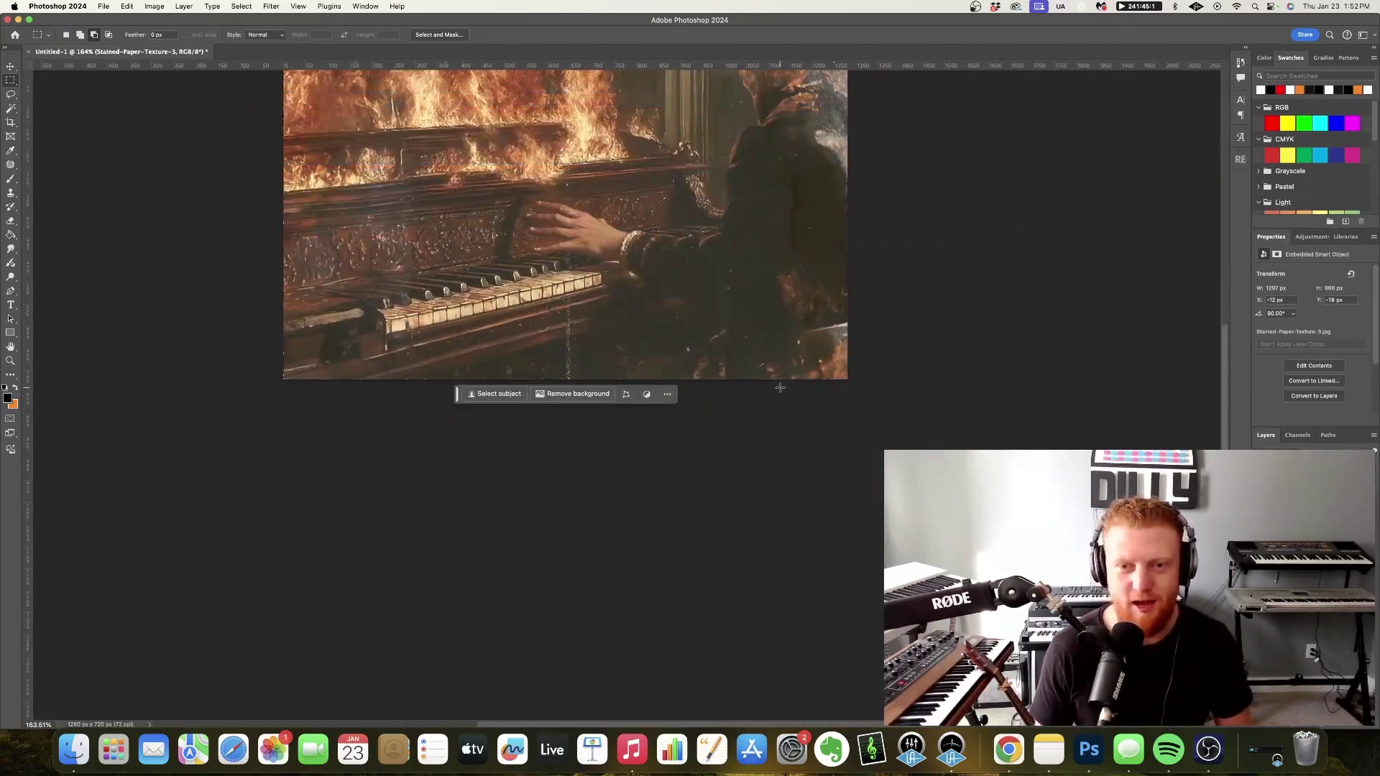
scroll(772, 386, up, 1)
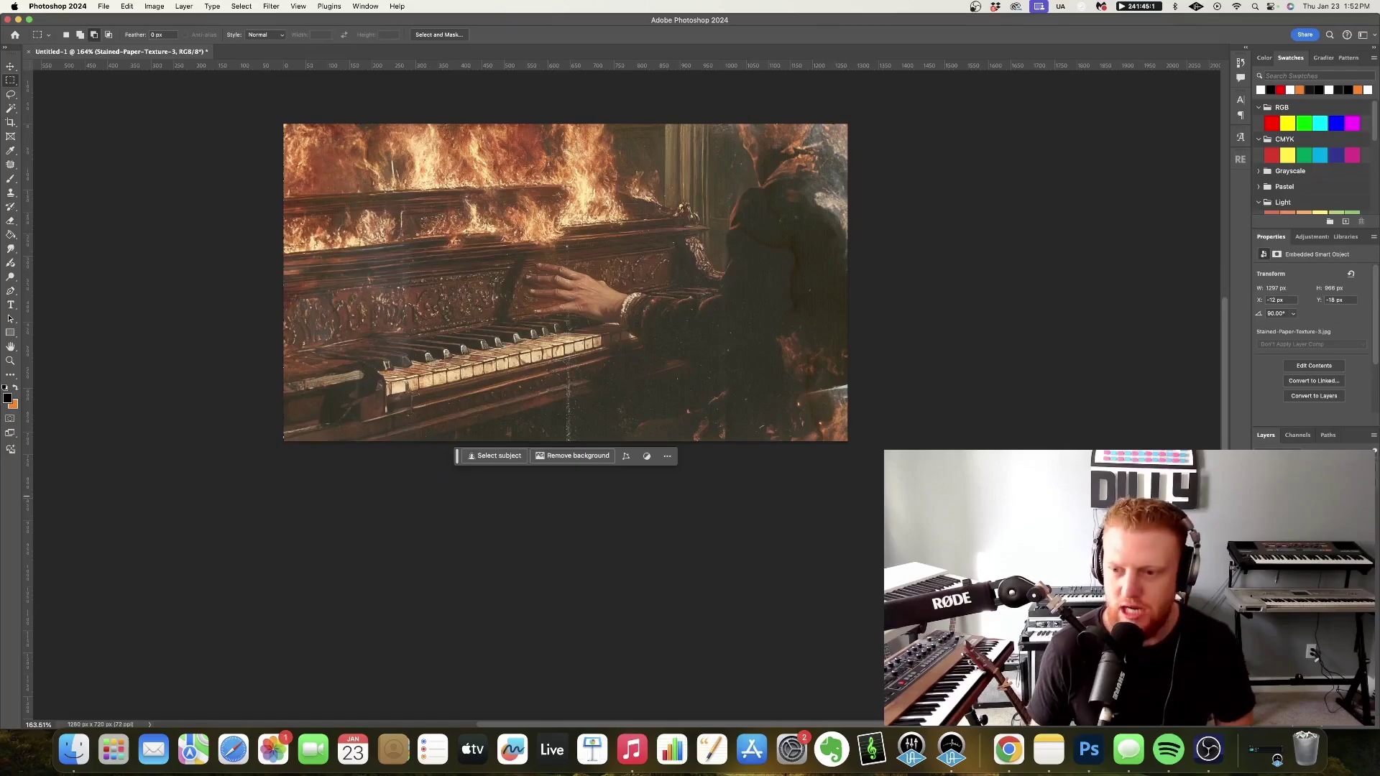
Isolate the original square painting on Layer 1 and open it in Camera Raw to review the settings, leaving without changes.
key(Delete)
scroll(566, 329, up, 4)
scroll(454, 322, up, 5)
scroll(453, 322, up, 1)
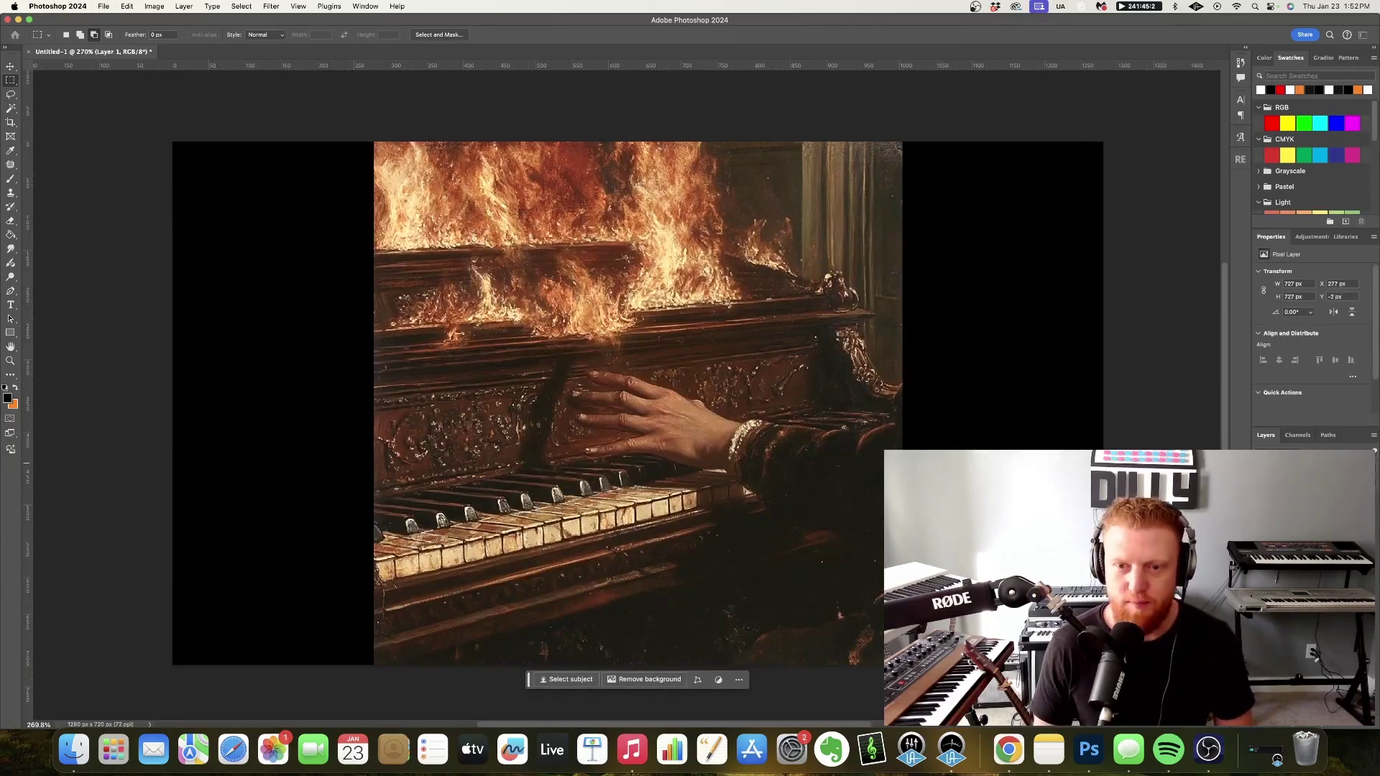
key(super+s)
click(410, 543)
key(super+shift+a)
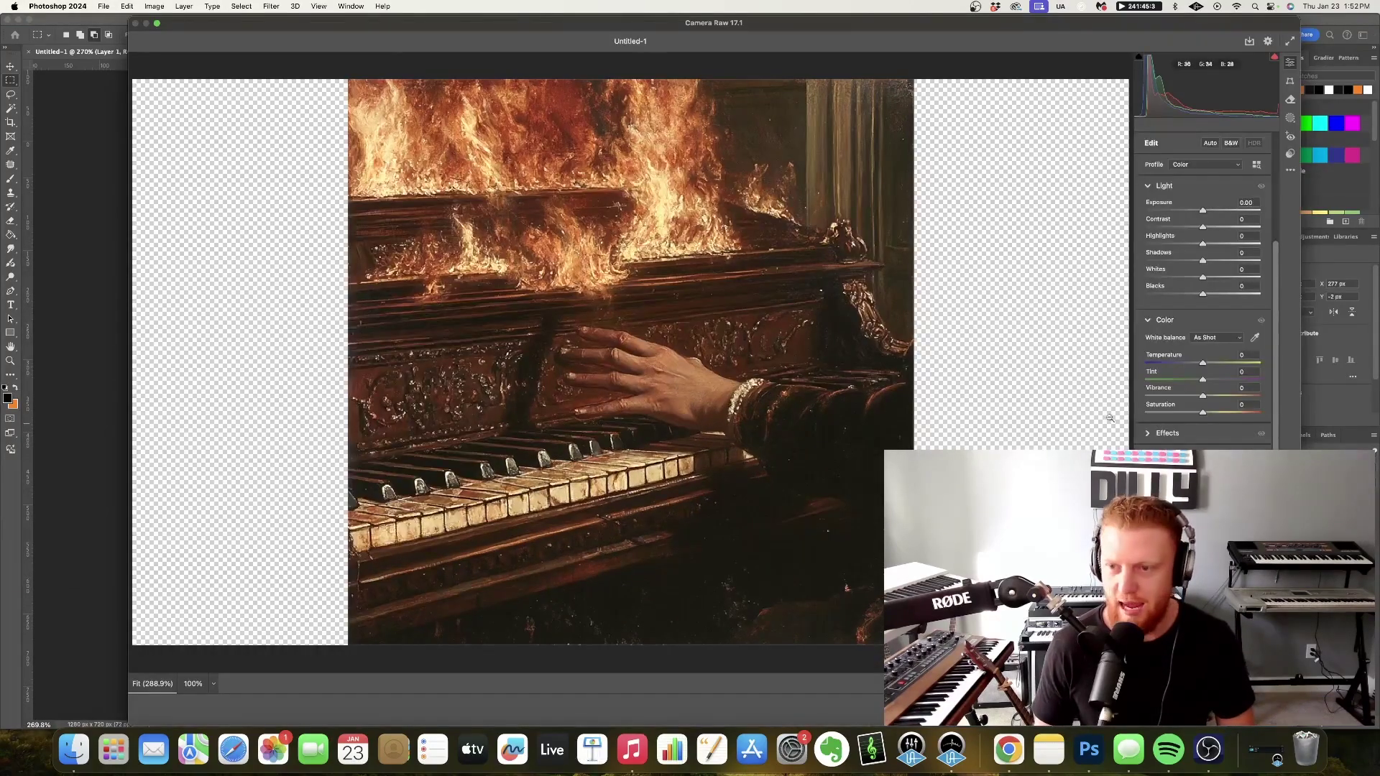
key(Escape)
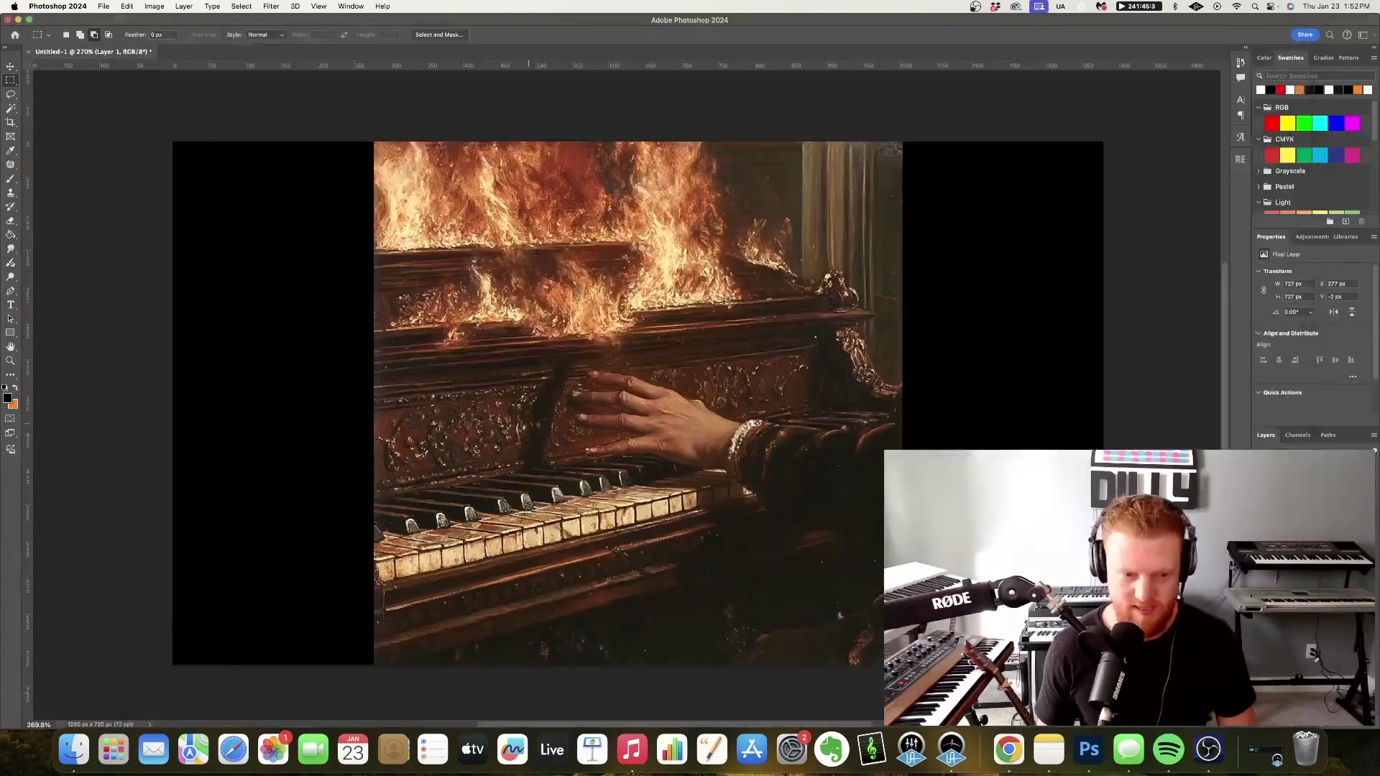
Open the DRC5.psdc cover document, select its Stain layer and hide the texture layers.
scroll(735, 511, down, 1)
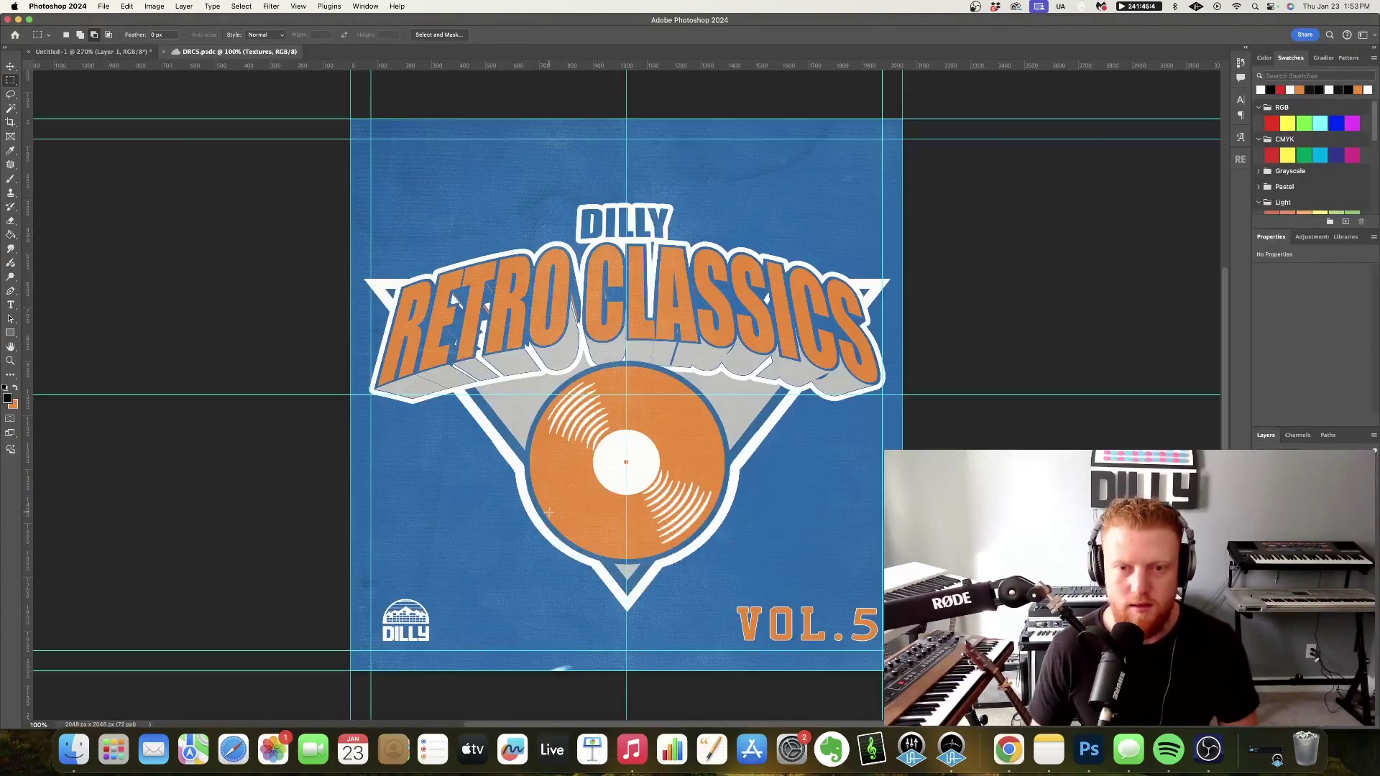
scroll(404, 445, down, 2)
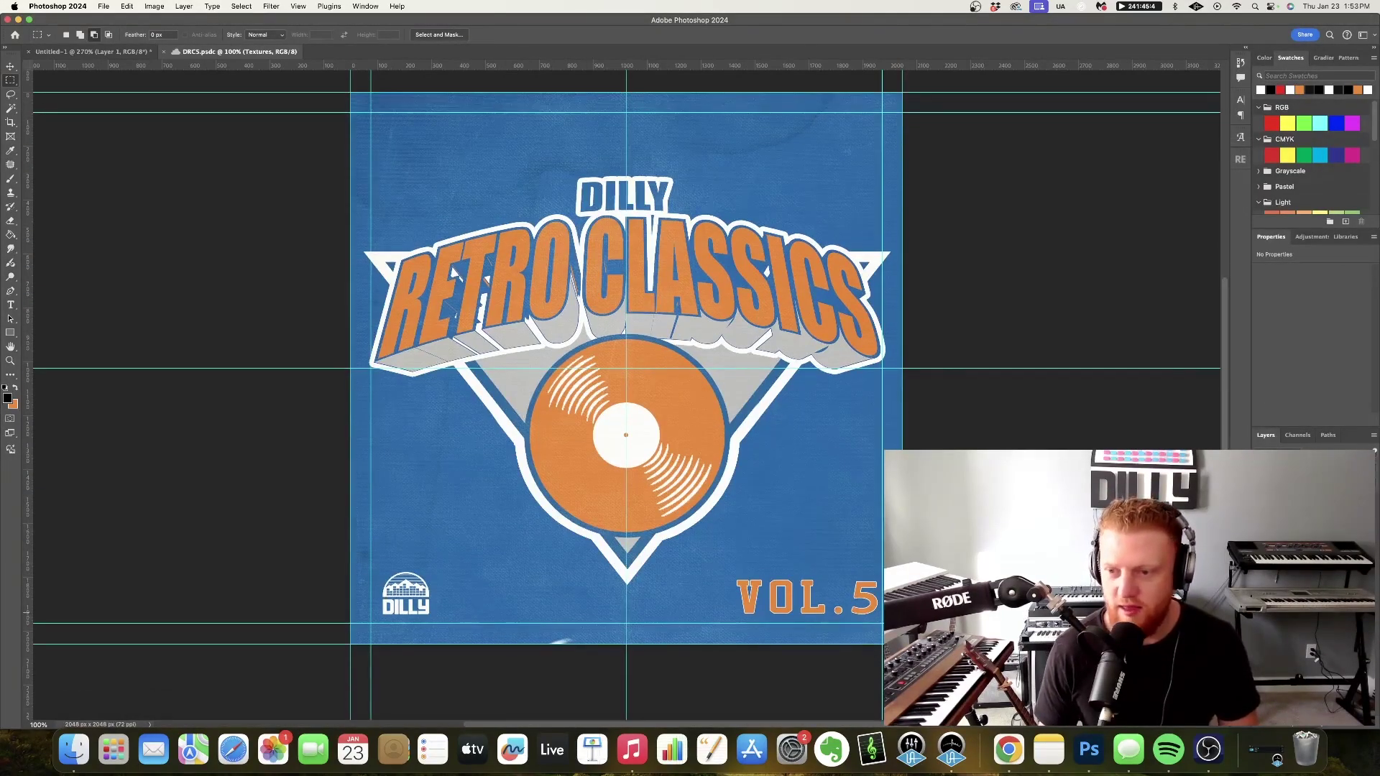
key(alt+bracketleft)
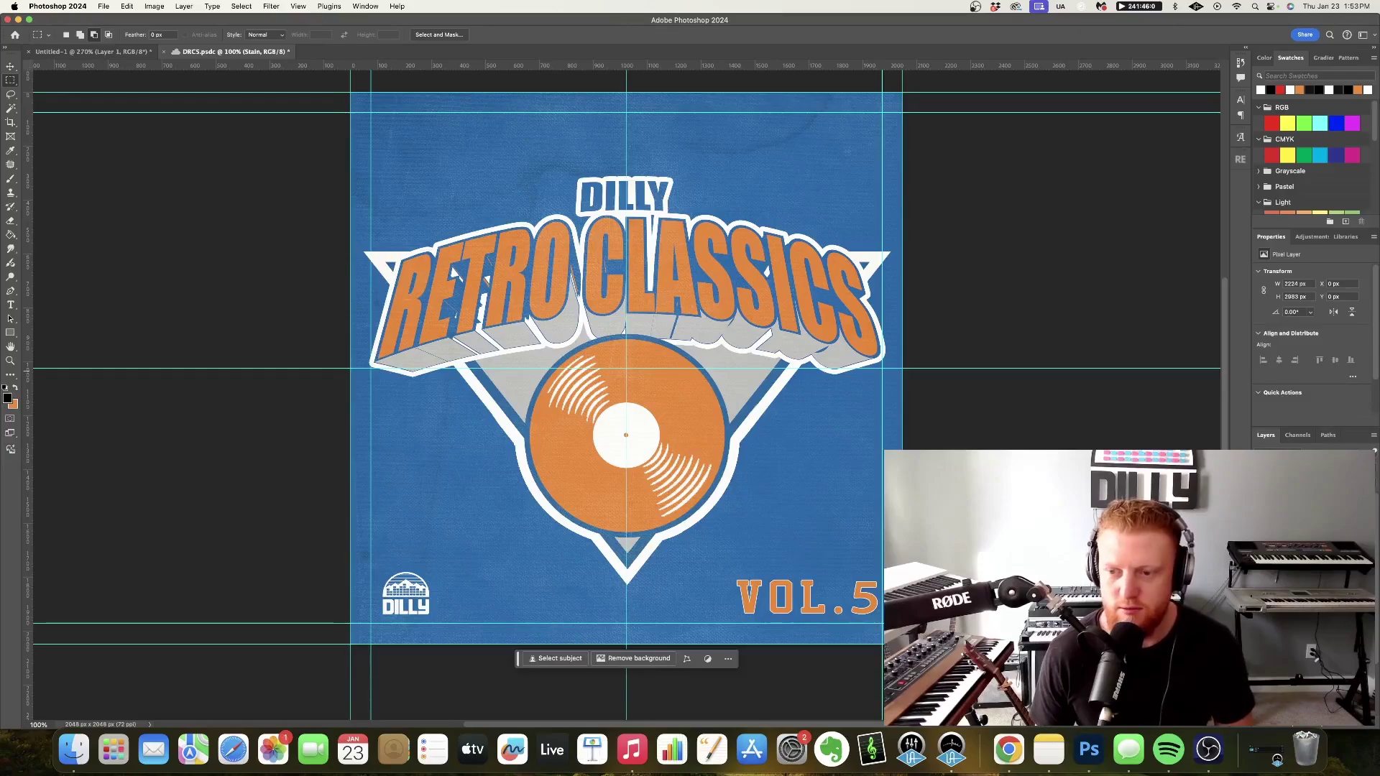
click(1259, 495)
click(1259, 511)
click(1259, 526)
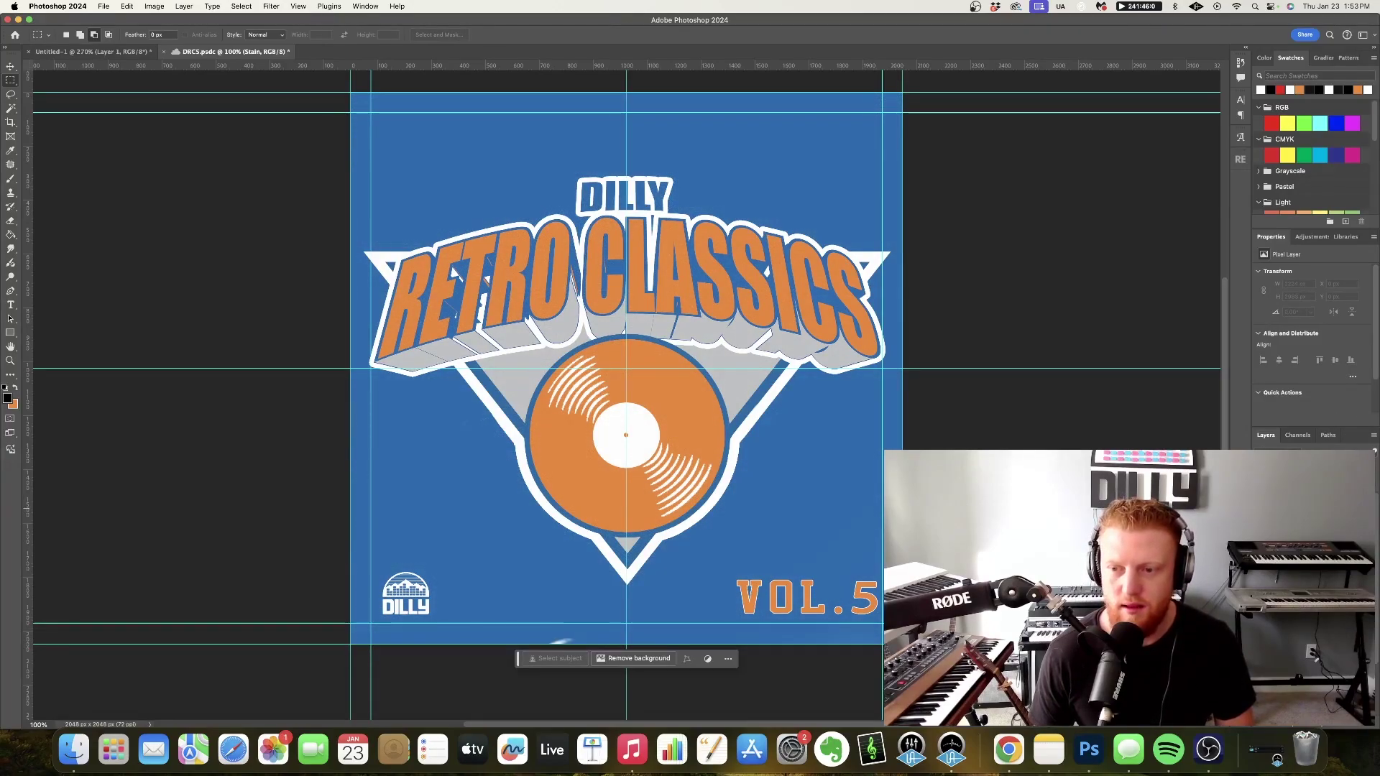
Examine the Retro Classics cover at several zoom levels, comparing the flat artwork with the textured version.
scroll(754, 404, right, 3)
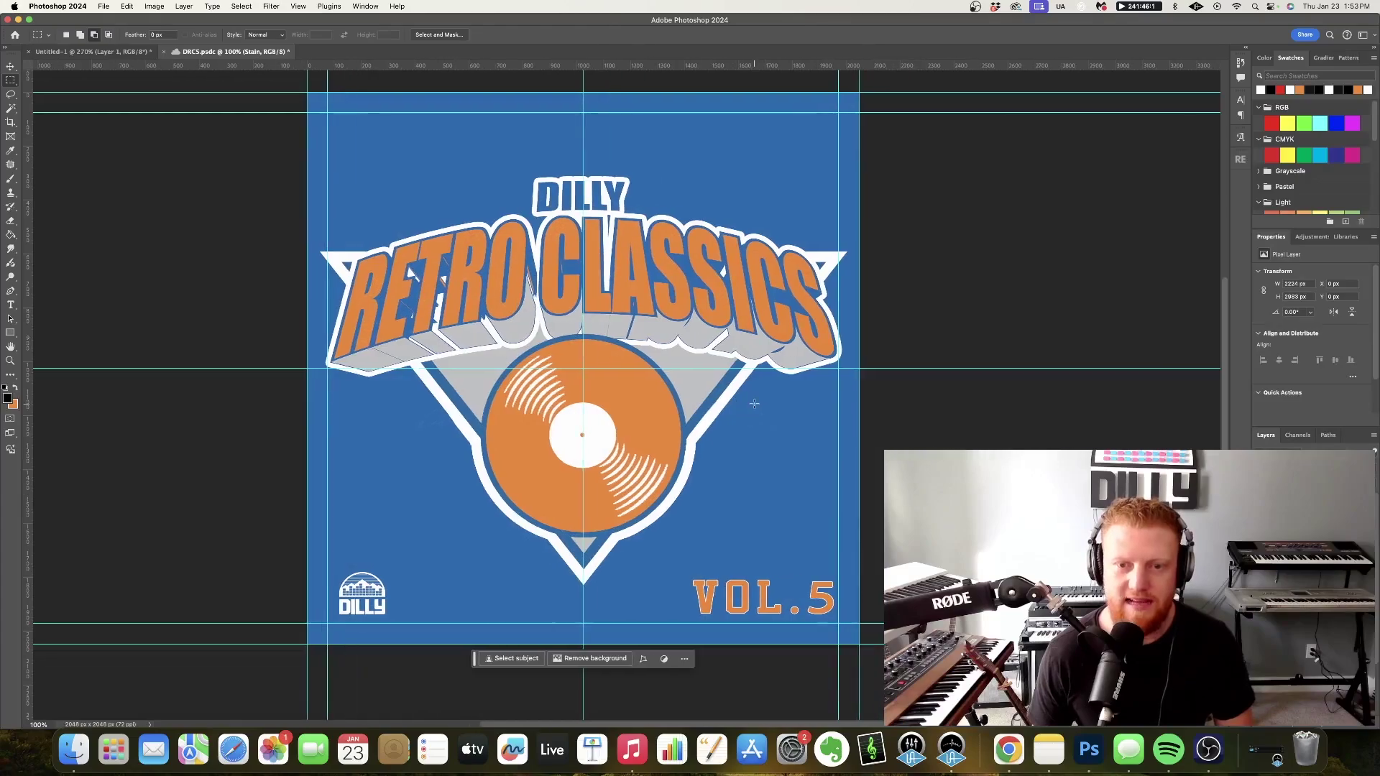
scroll(754, 404, up, 2)
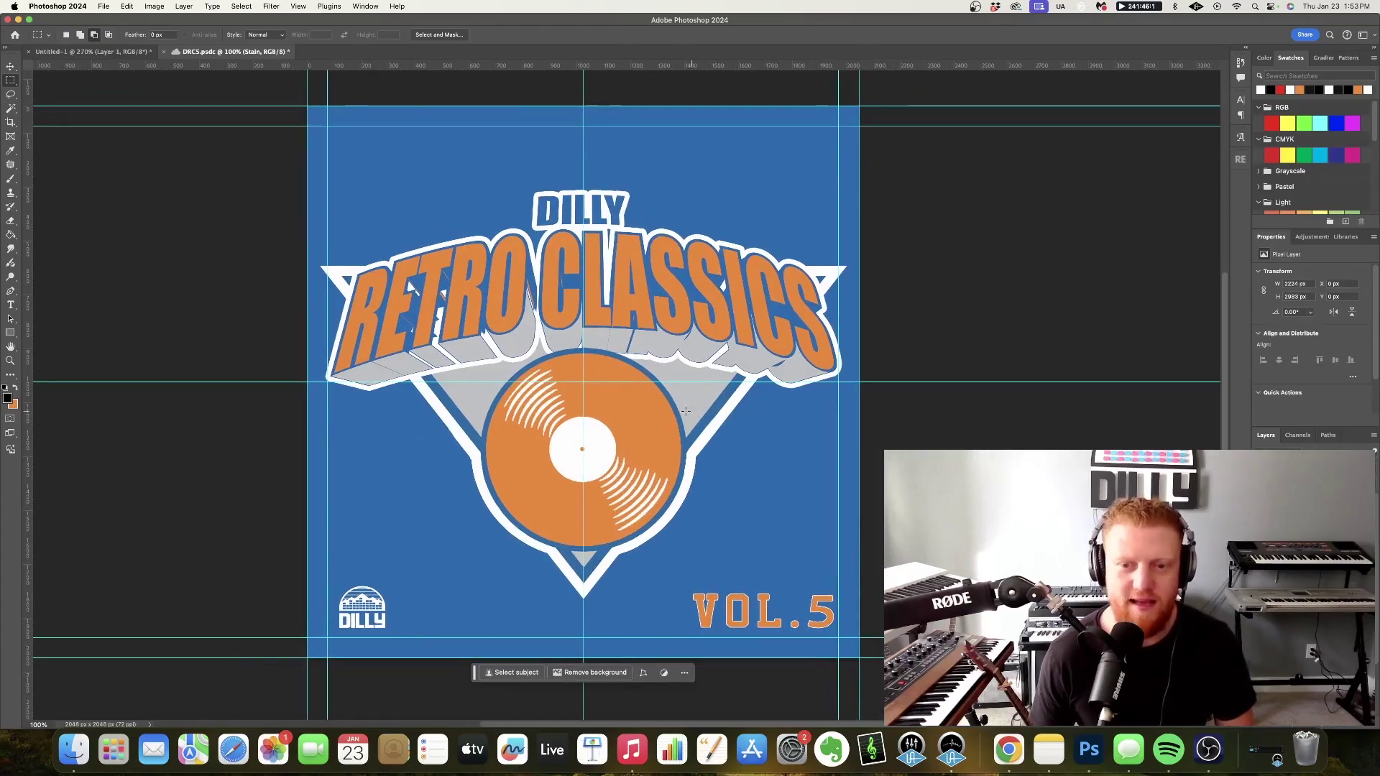
scroll(685, 411, up, 5)
scroll(636, 410, down, 7)
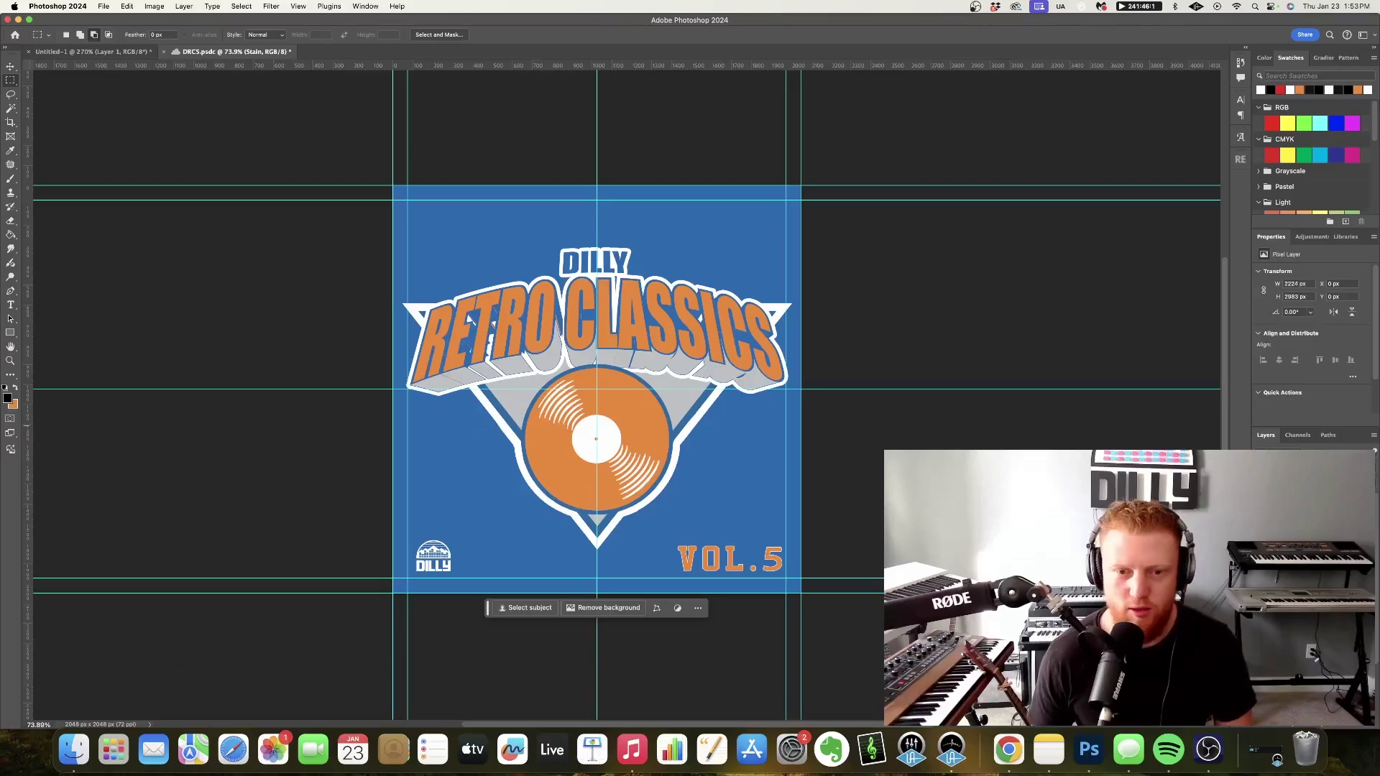
scroll(553, 404, up, 4)
scroll(588, 421, down, 6)
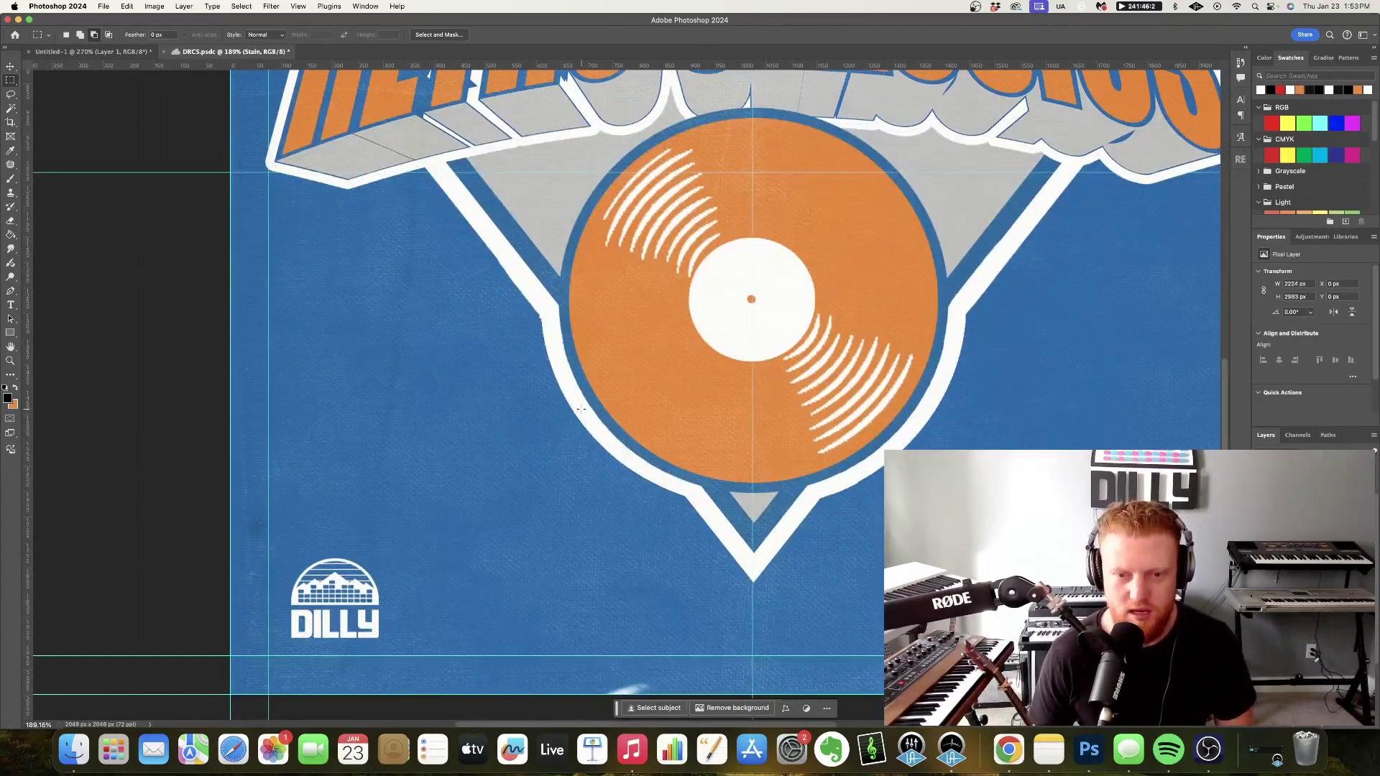
scroll(546, 431, down, 5)
scroll(581, 408, up, 7)
scroll(581, 408, down, 6)
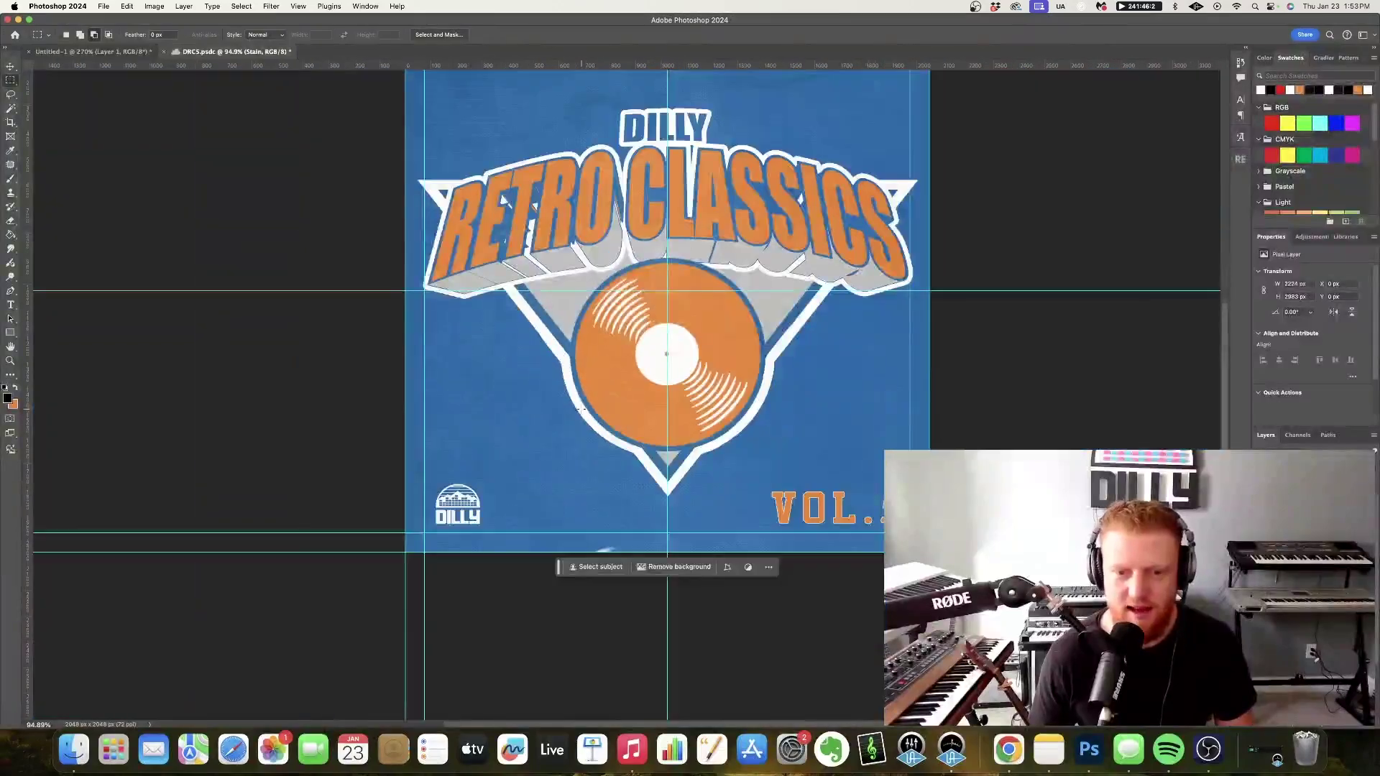
Toggle the Stain layer's visibility and select the Cardboard layer to compare the cover's individual textures.
click(1260, 495)
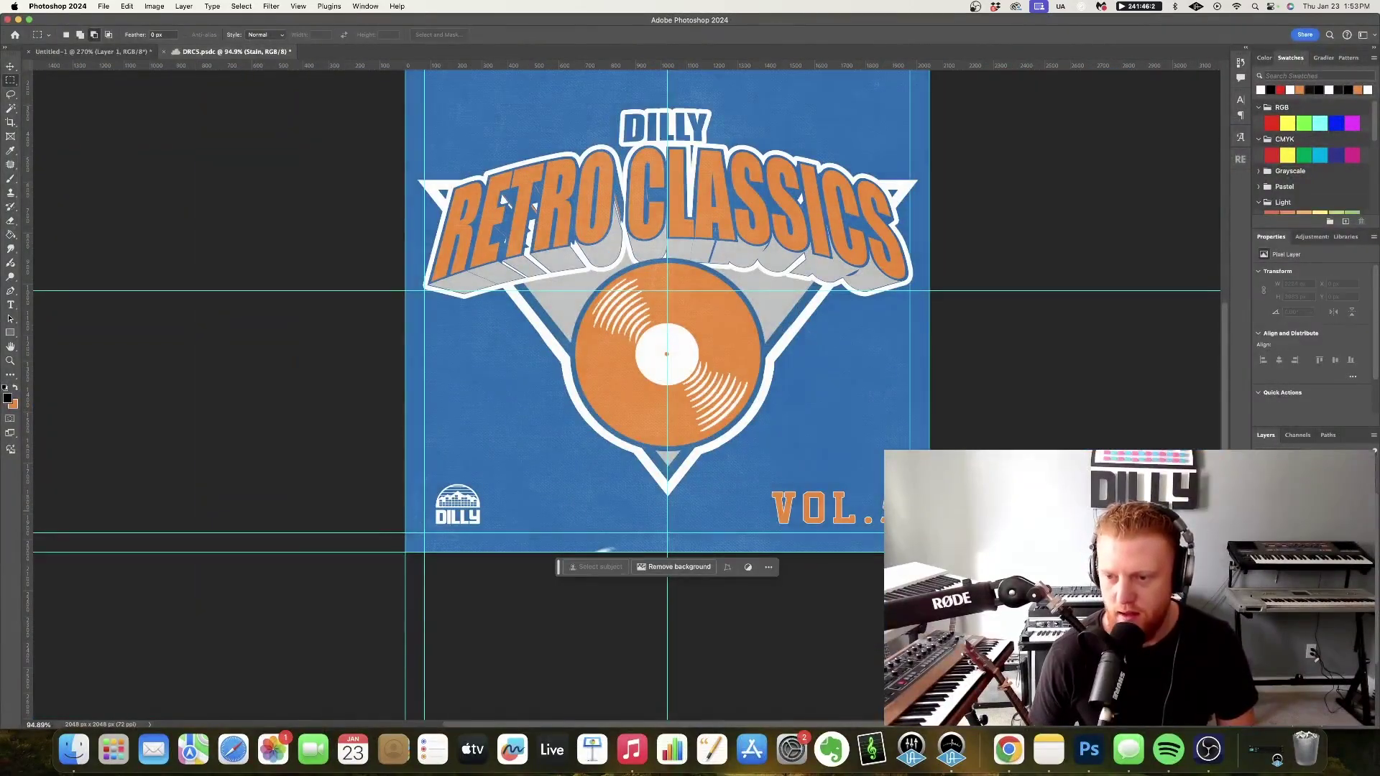
click(1301, 514)
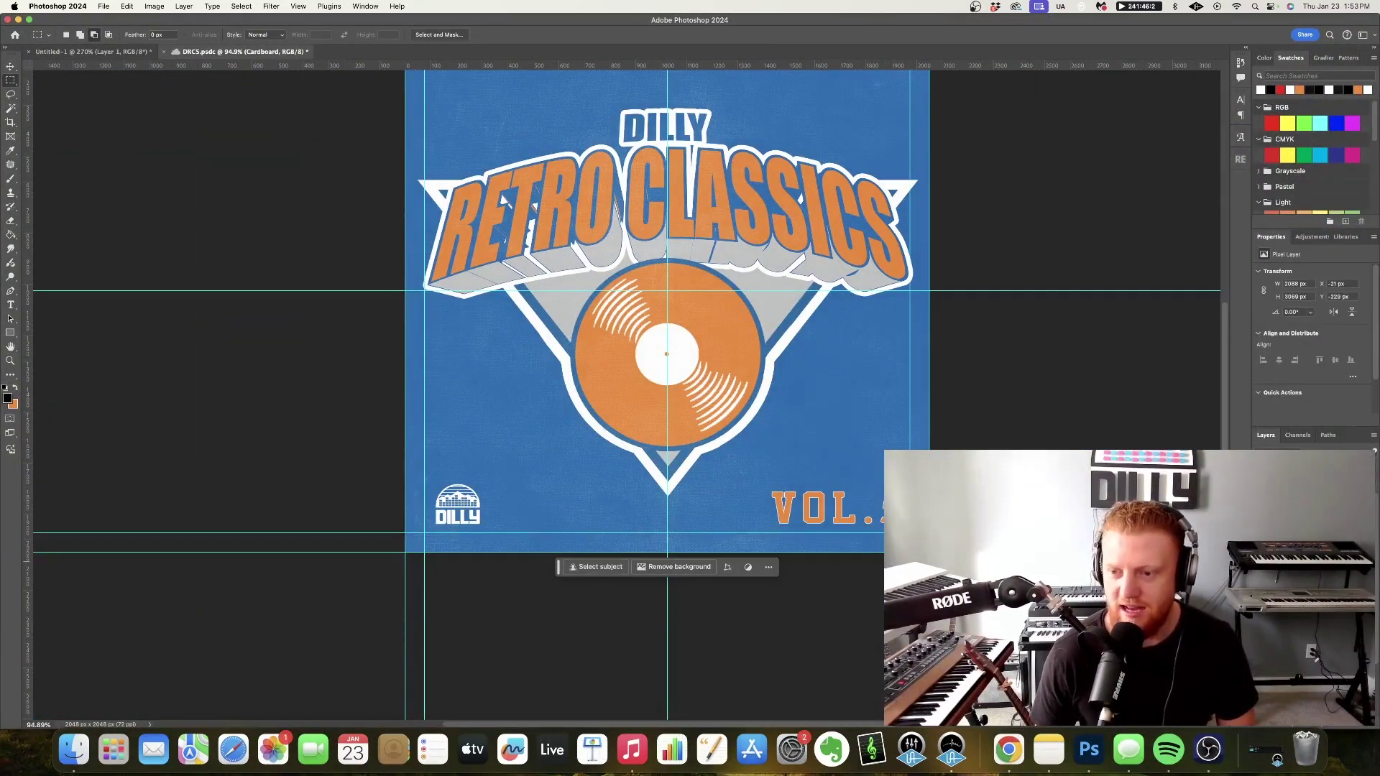
scroll(667, 360, up, 1)
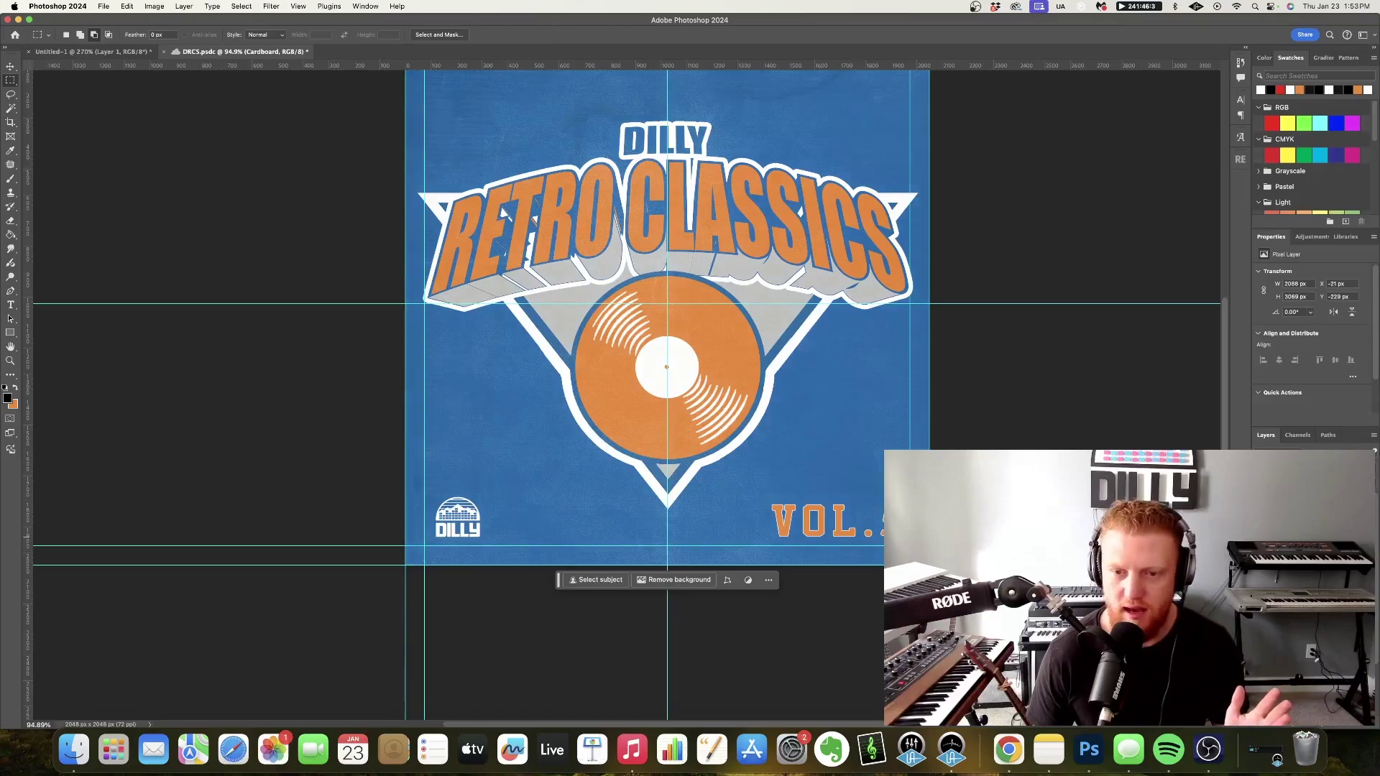
scroll(626, 395, up, 3)
Select the Stain layer and preview it in Normal blend mode, keeping its original blending.
click(1307, 536)
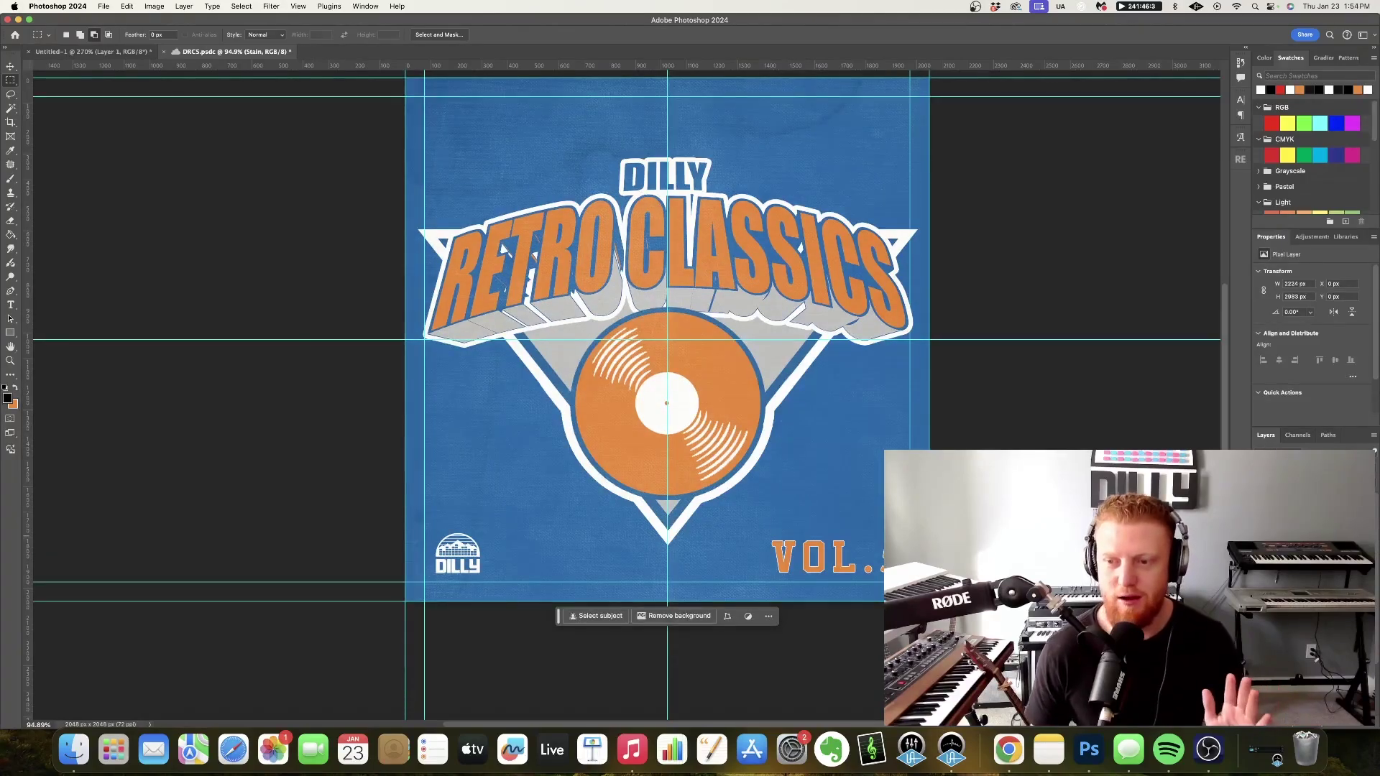
click(1283, 466)
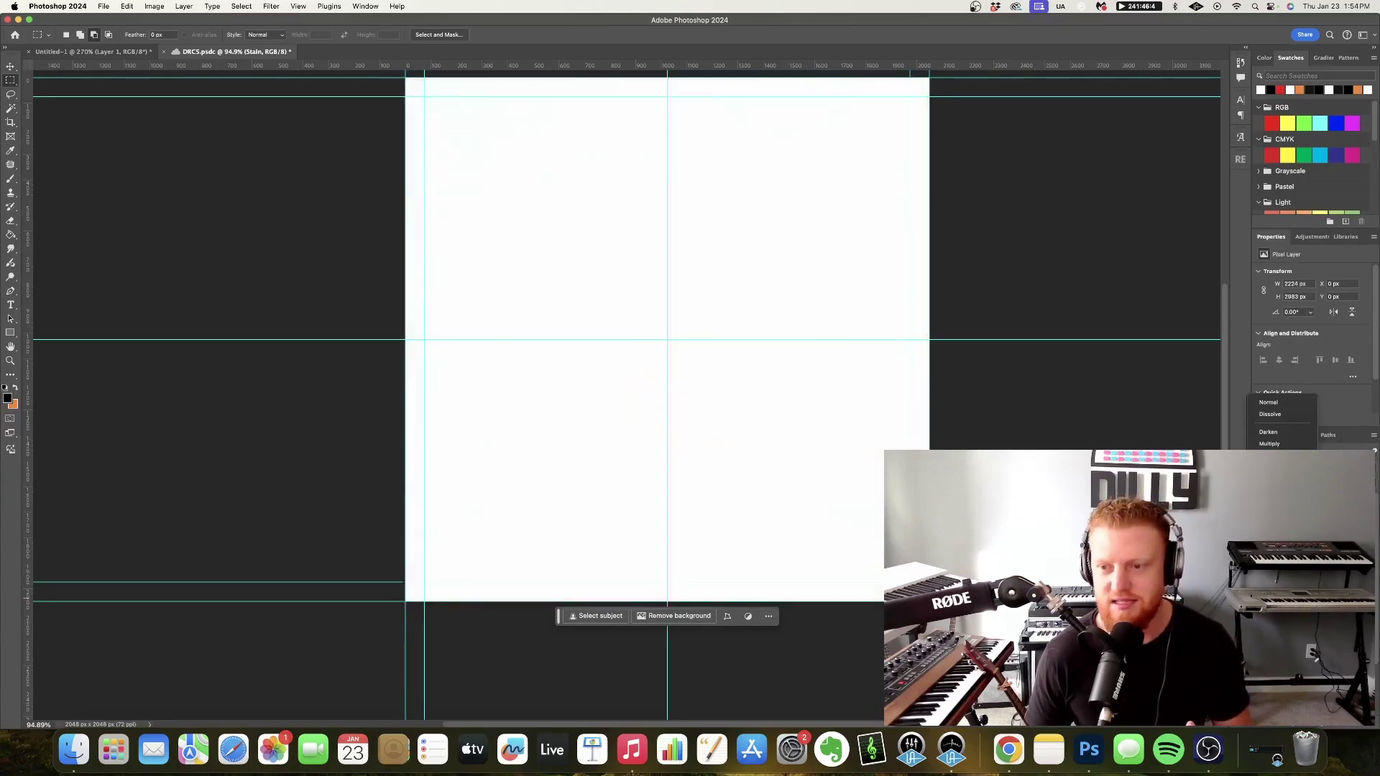
key(Return)
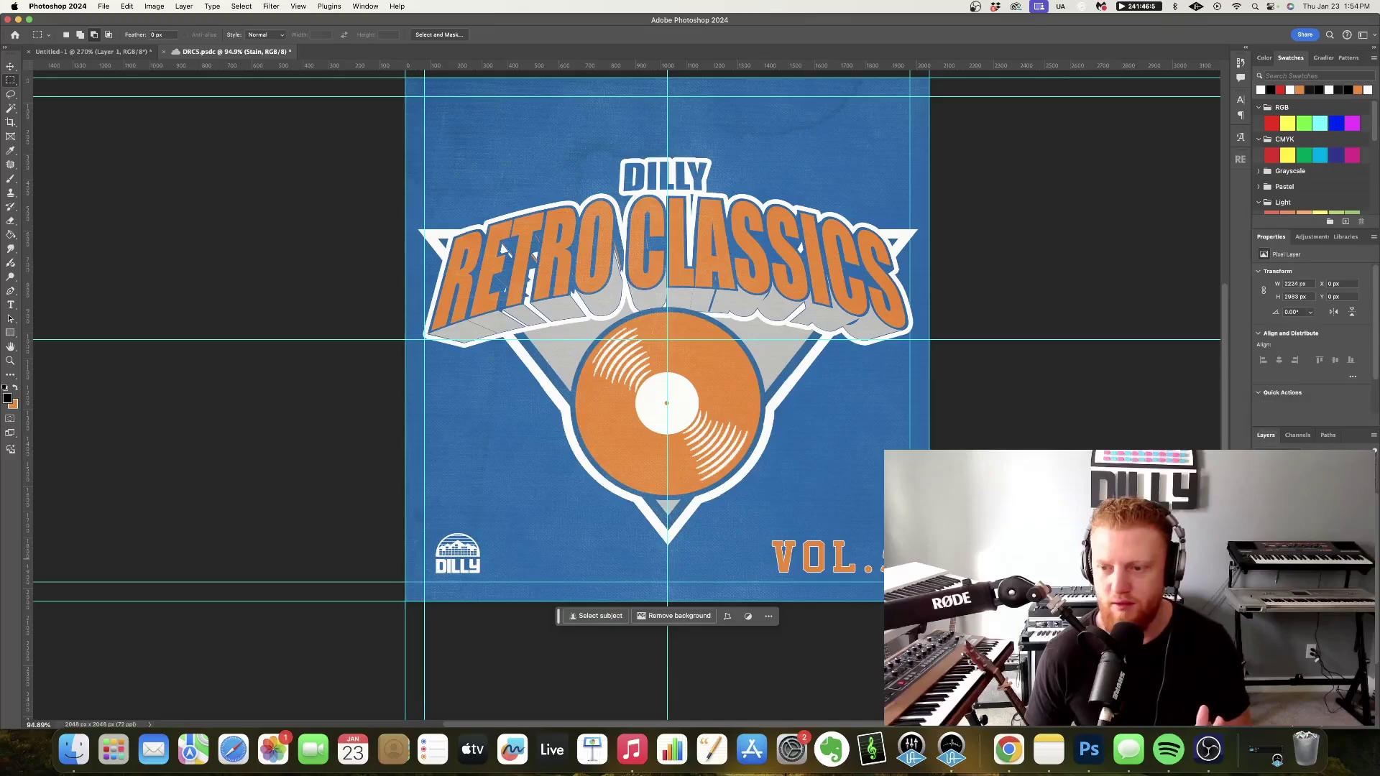
Select the cover's Textures group and hide it to view the artwork without textures.
scroll(625, 618, up, 1)
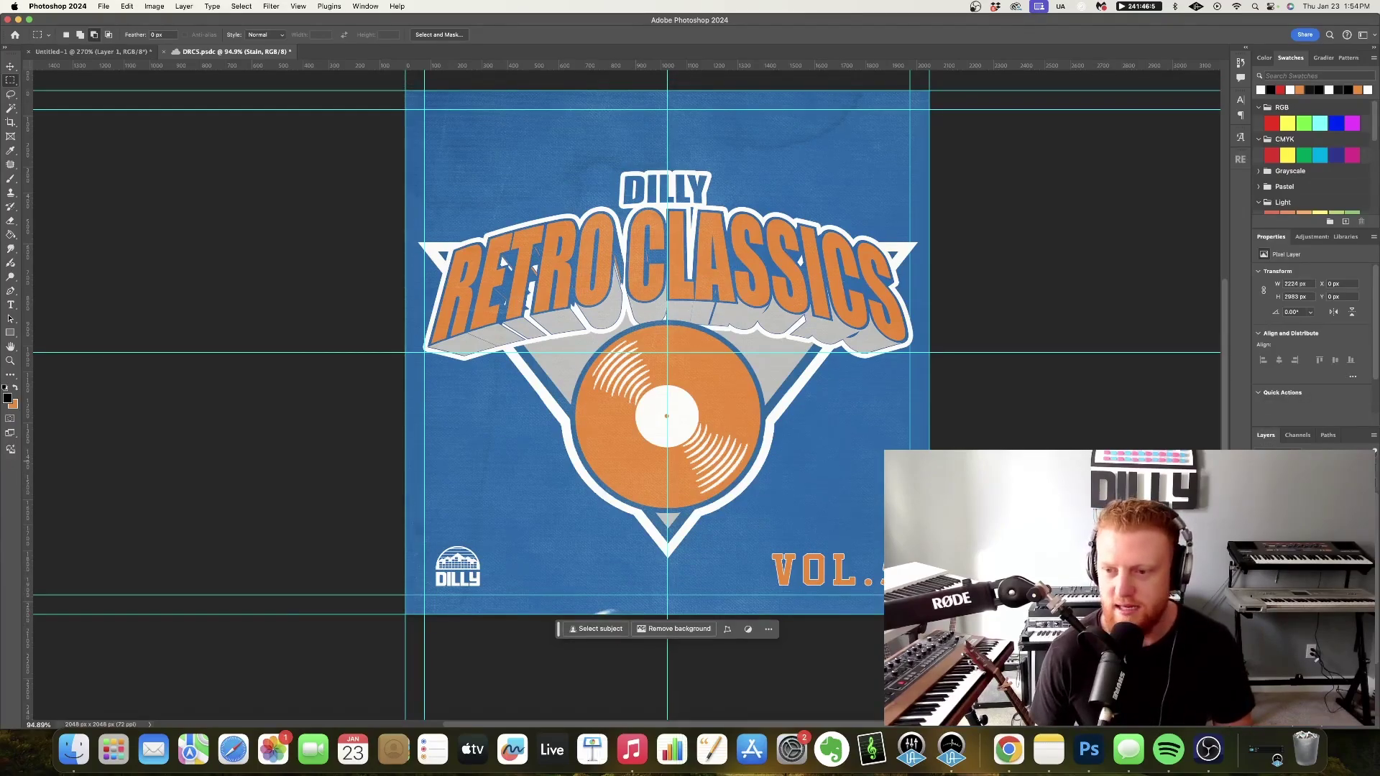
key(alt+])
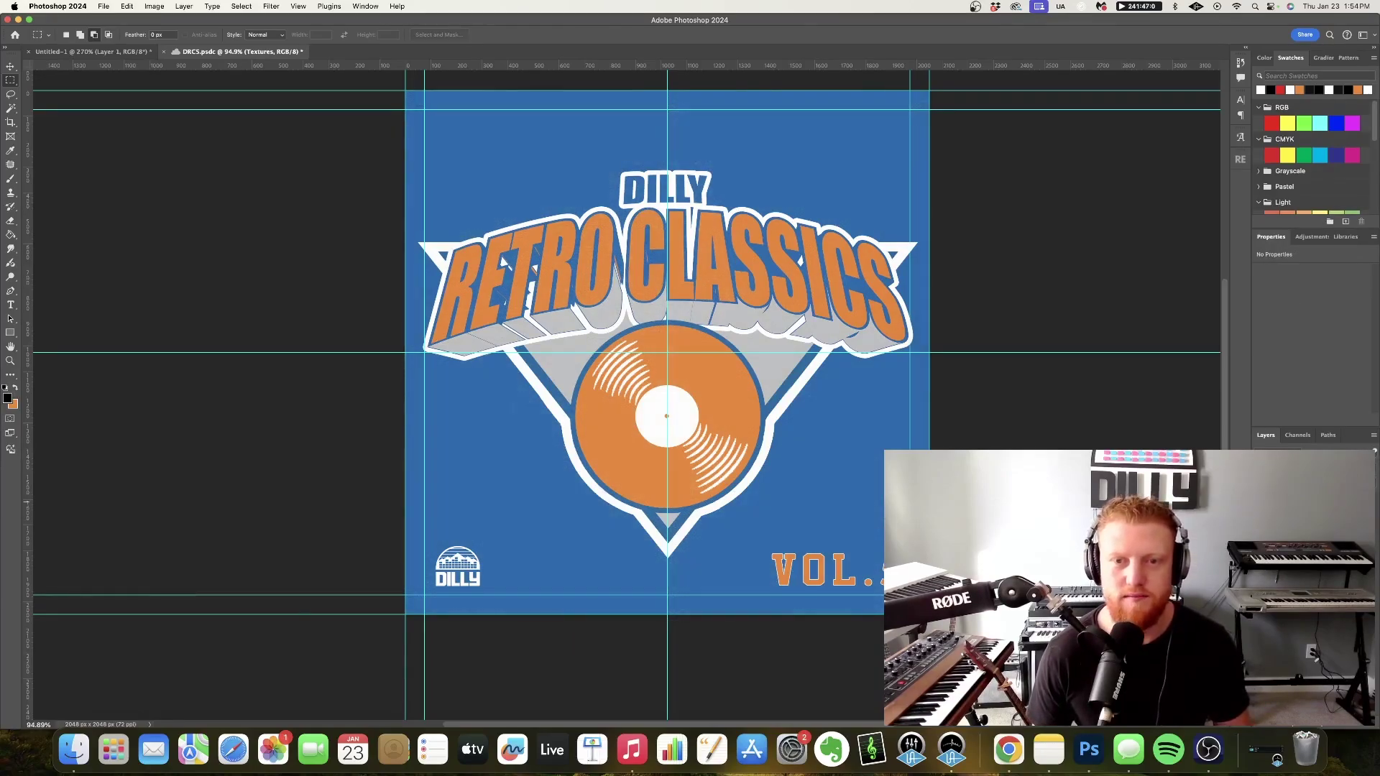
Look over the Retro Classics cover and return to the burning-piano document.
scroll(659, 433, right, 2)
scroll(659, 433, up, 2)
scroll(659, 433, up, 2)
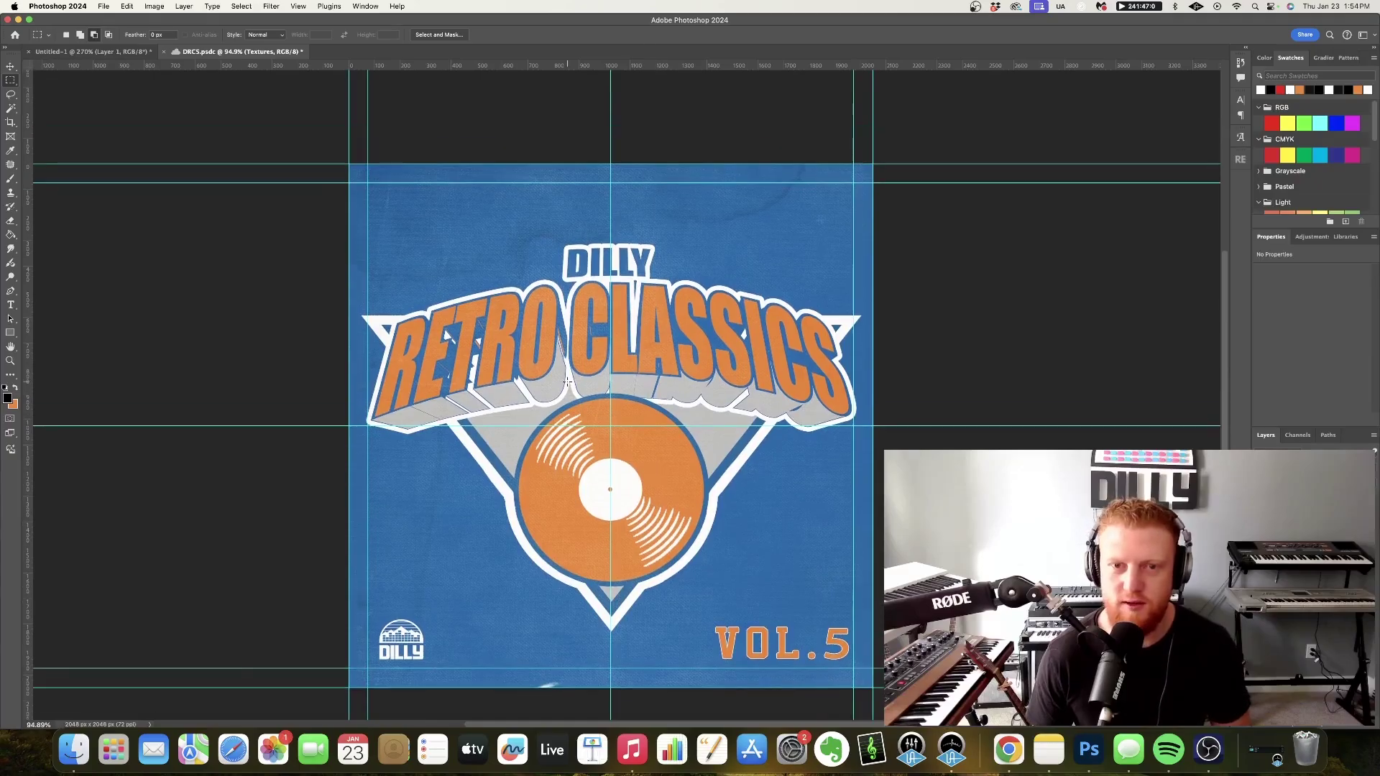
scroll(617, 401, down, 2)
click(97, 51)
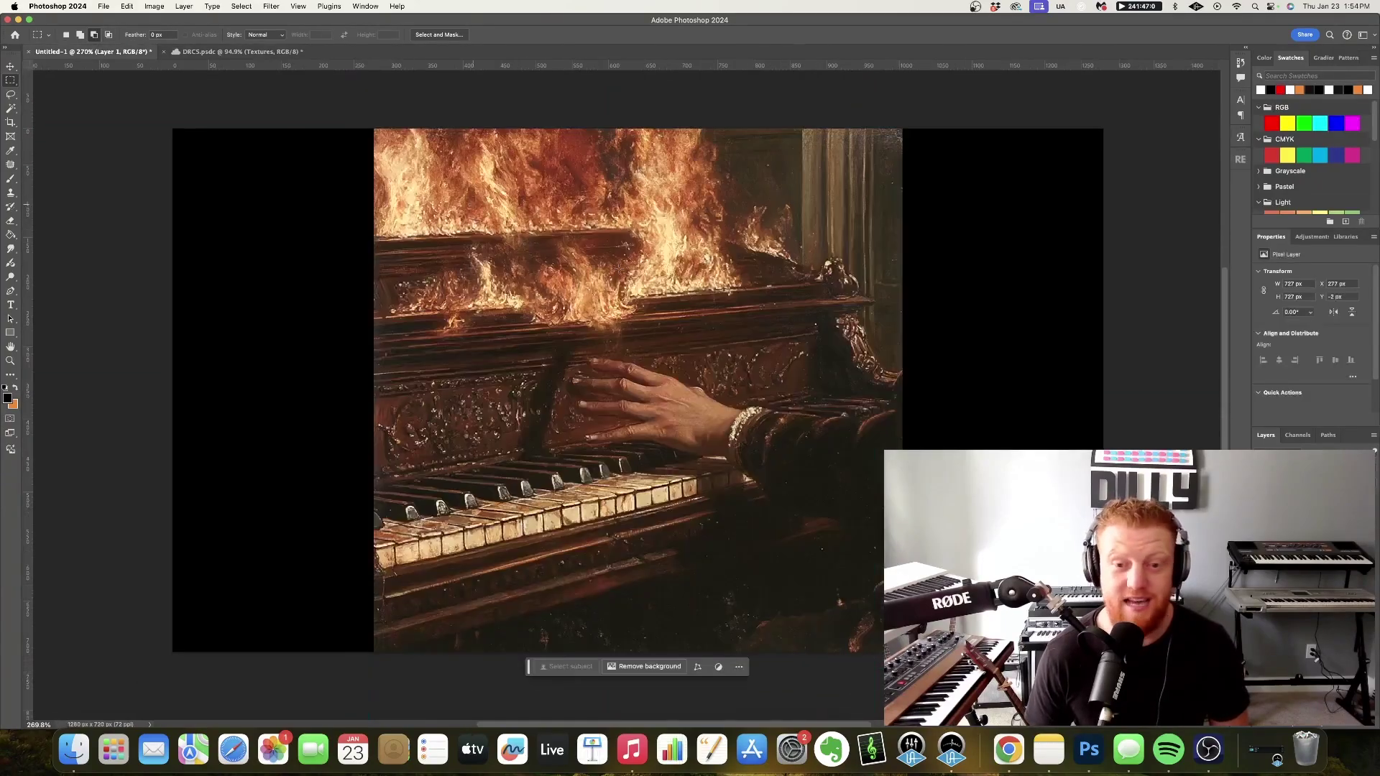
scroll(810, 366, down, 1)
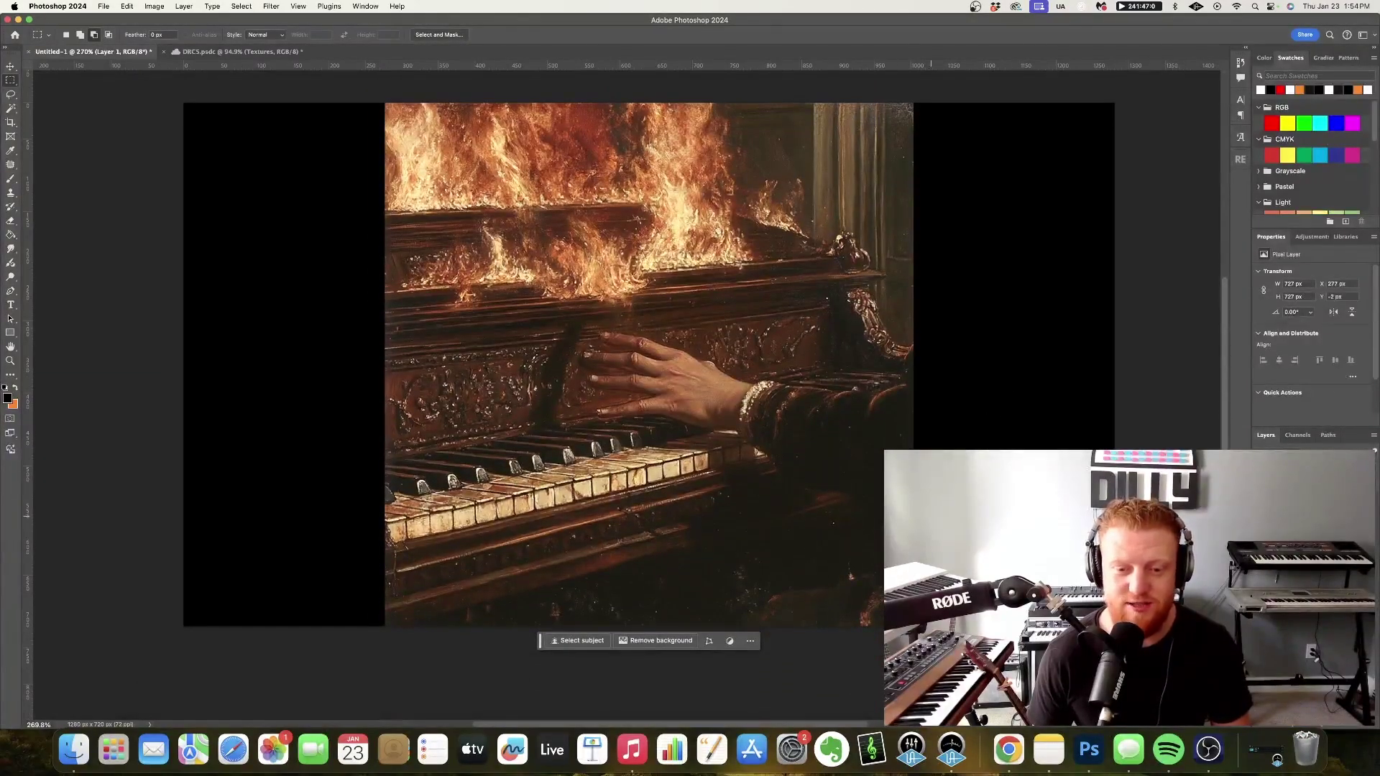
Switch to Notes and label the YouTube dimensions with width and height so they read 1280 W x 720 H.
key(super+Tab)
drag(215, 258, 14, 239)
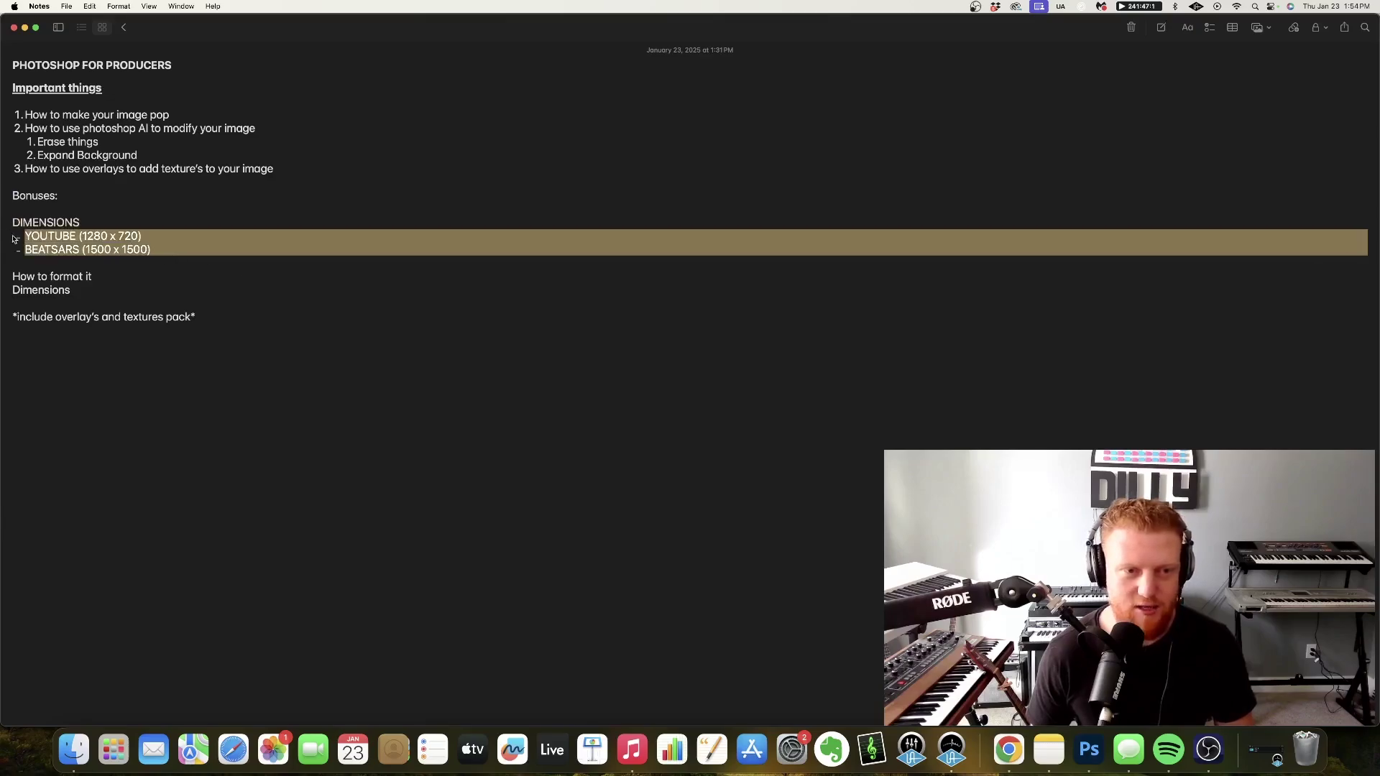
click(110, 235)
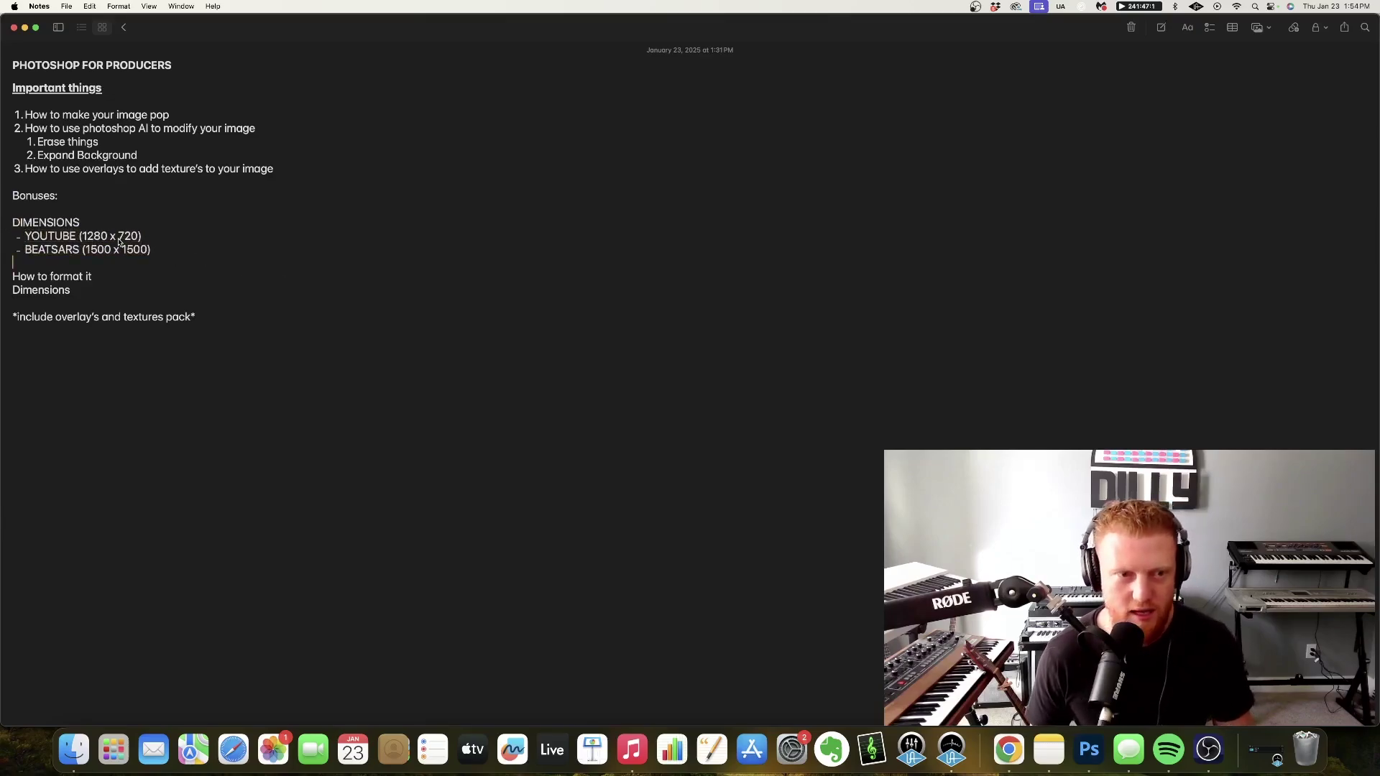
text(W)
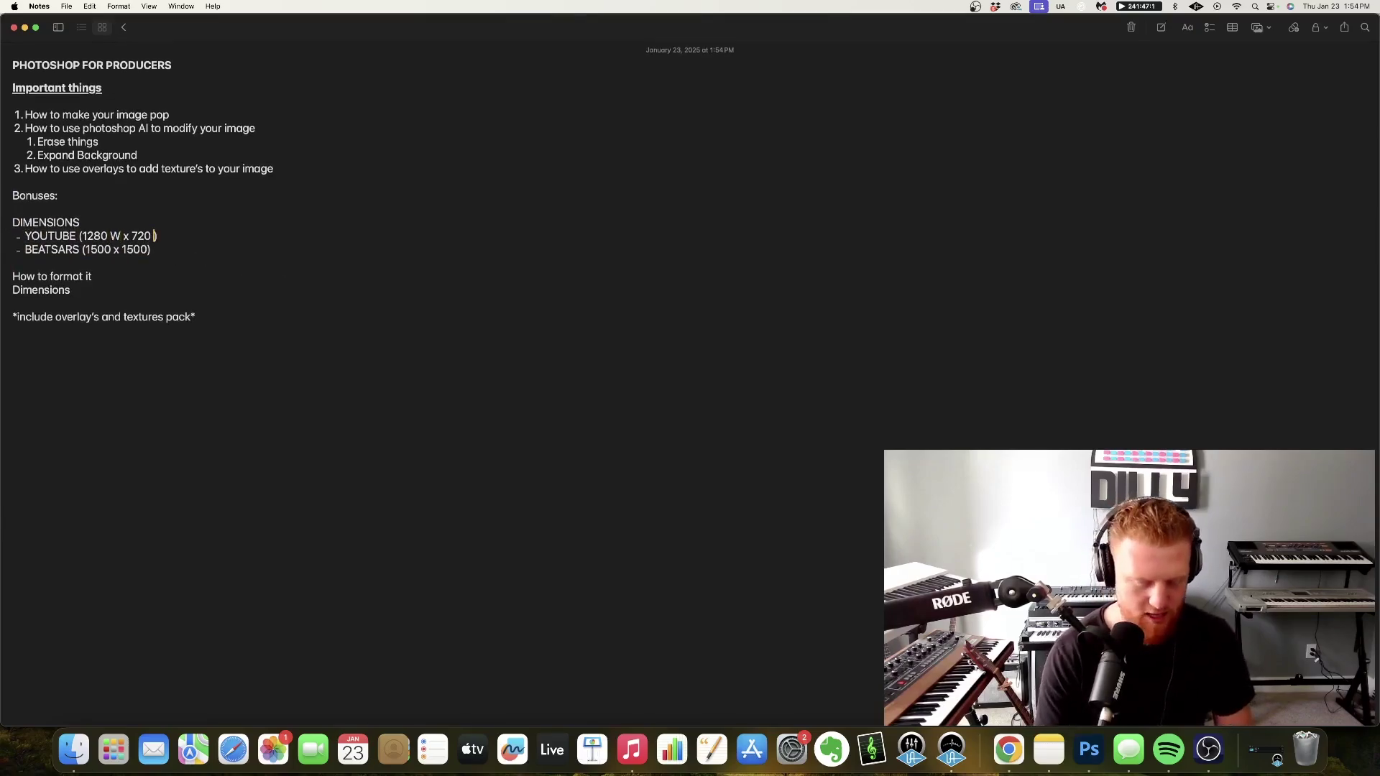
key(Right)
key(Right)
key(Right)
key(Right)
key(Right)
key(Right)
text(H)
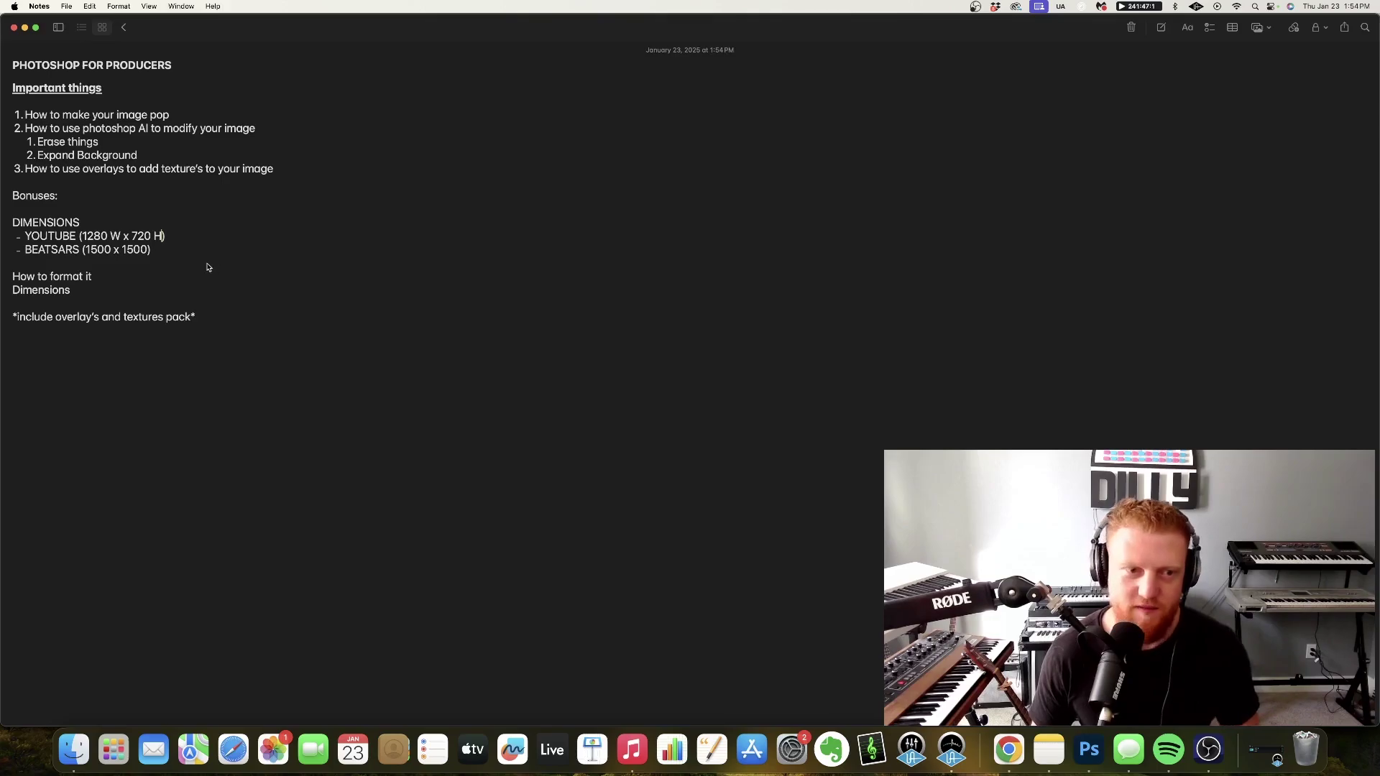
shift+click(484, 317)
click(483, 305)
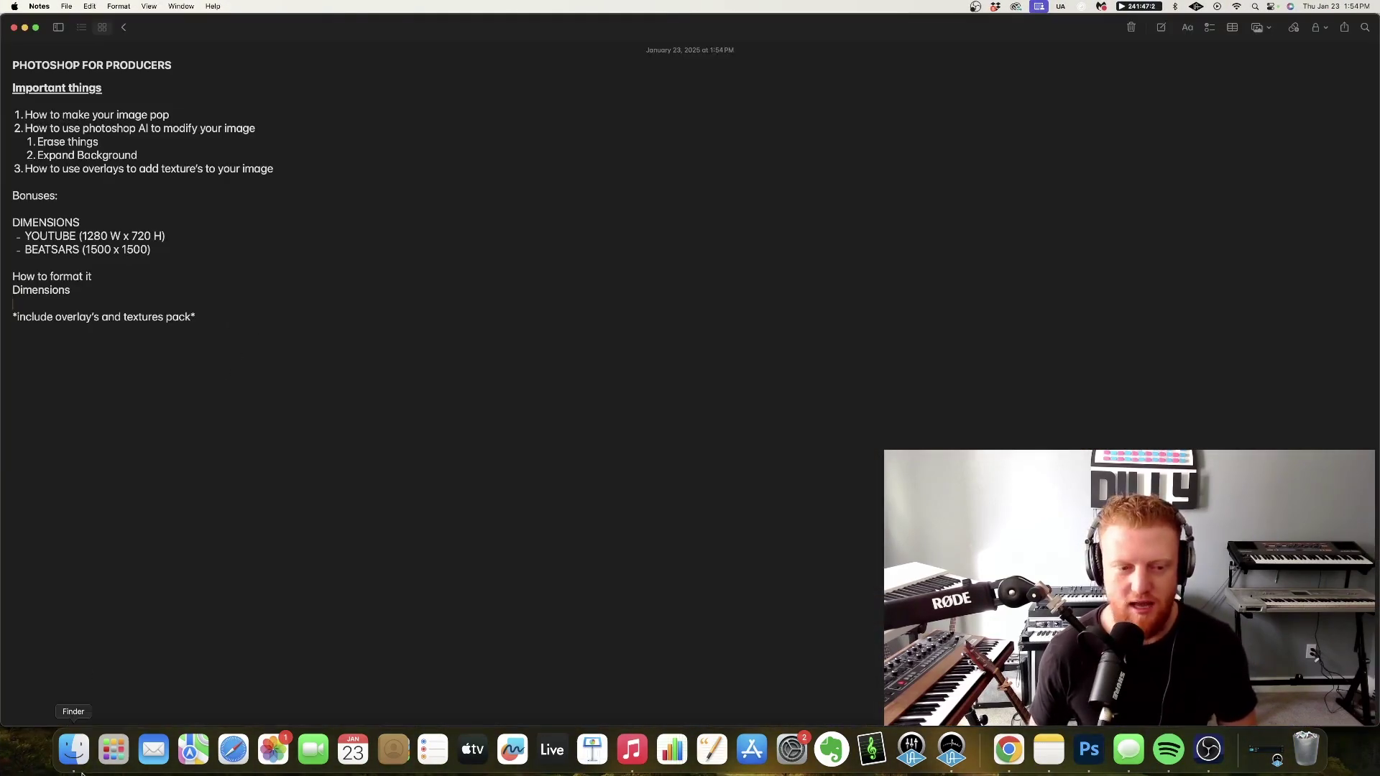
Switch to Finder and browse the resource pack's comic book, dirt, dirty surface, dust and scratch, film grain and vintage paper folders.
click(74, 749)
scroll(863, 245, up, 3)
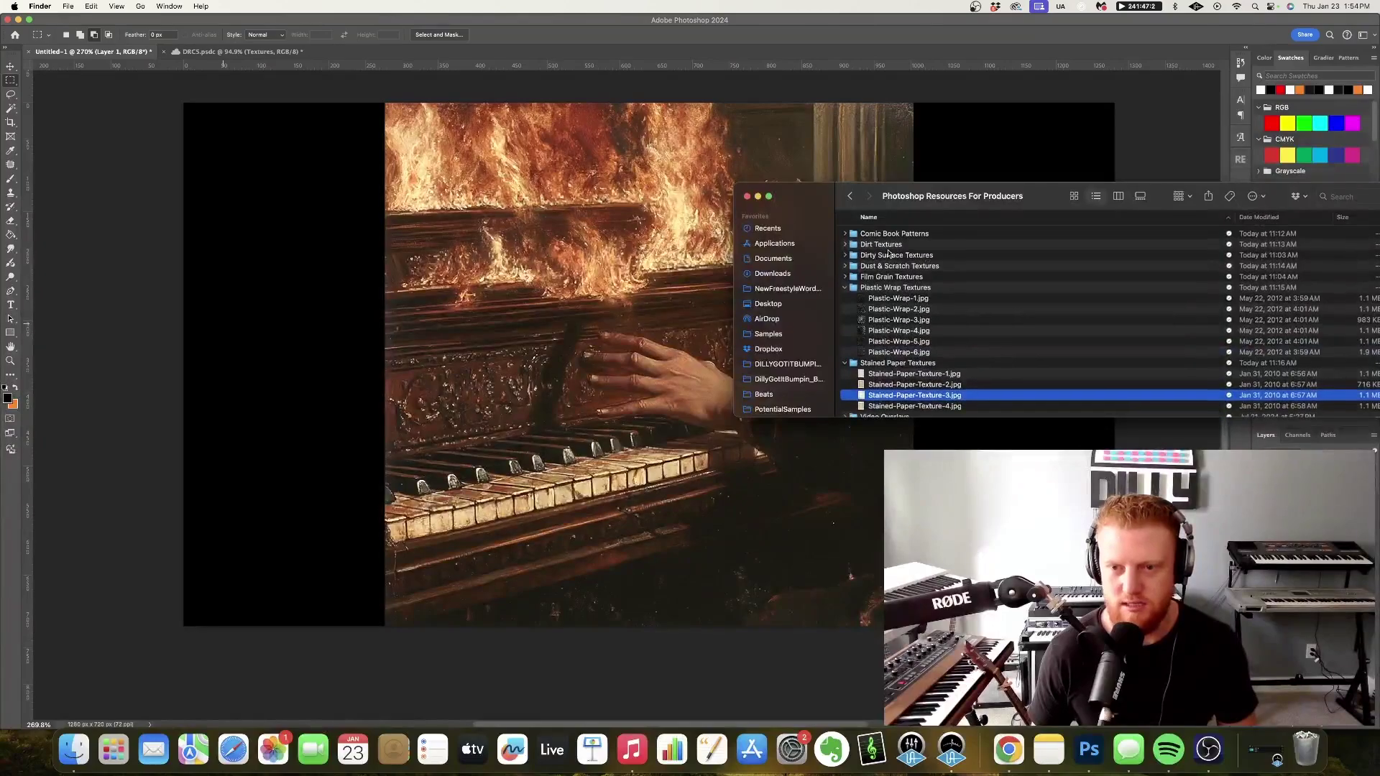
key(super+a)
click(843, 235)
scroll(849, 311, down, 5)
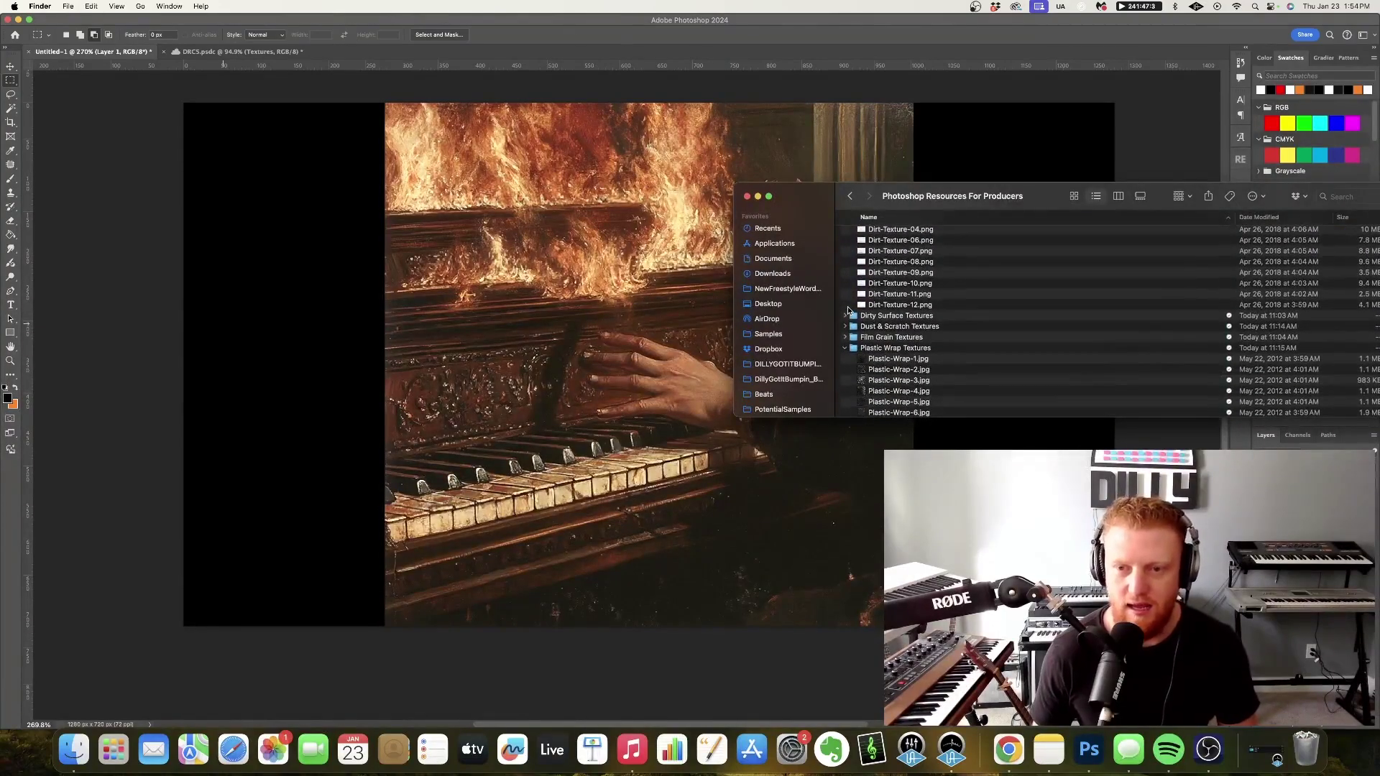
click(845, 317)
scroll(845, 313, down, 5)
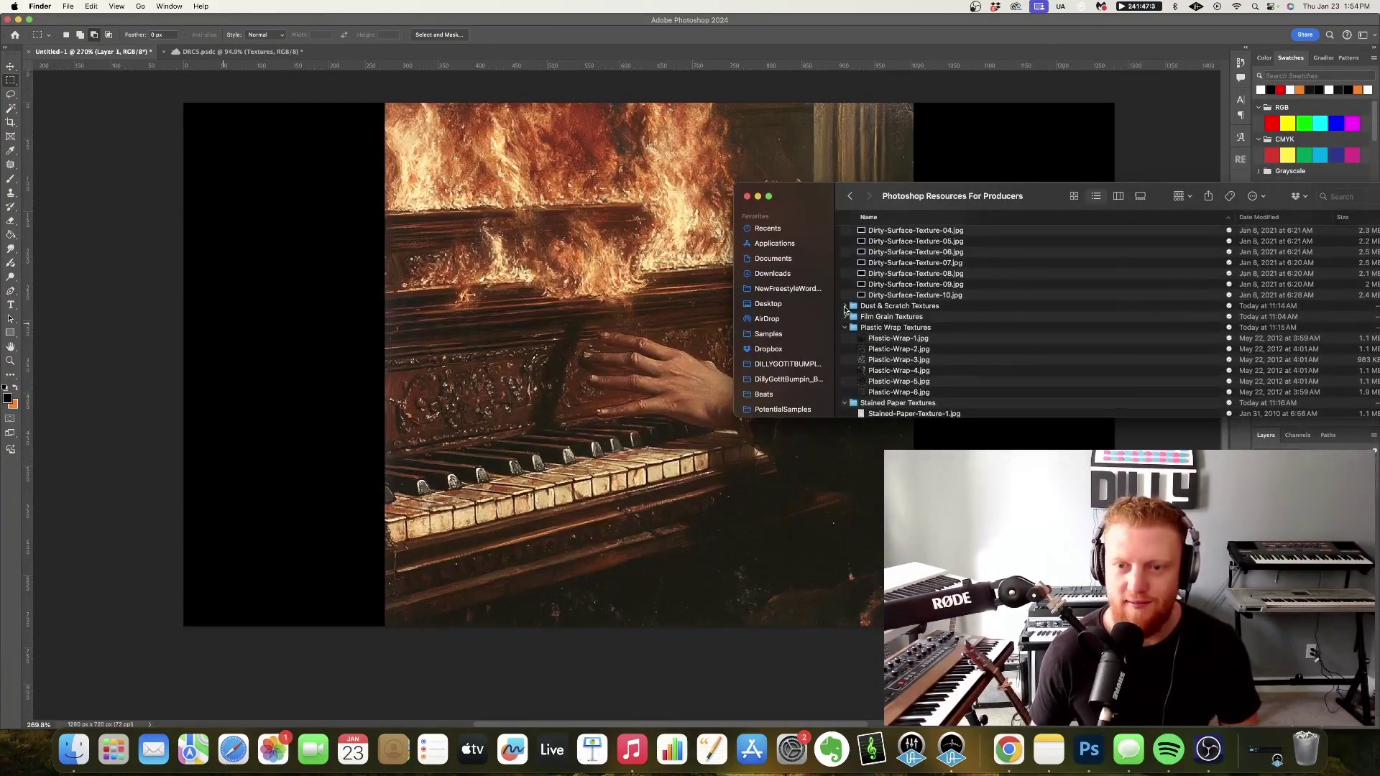
click(845, 307)
scroll(845, 311, down, 4)
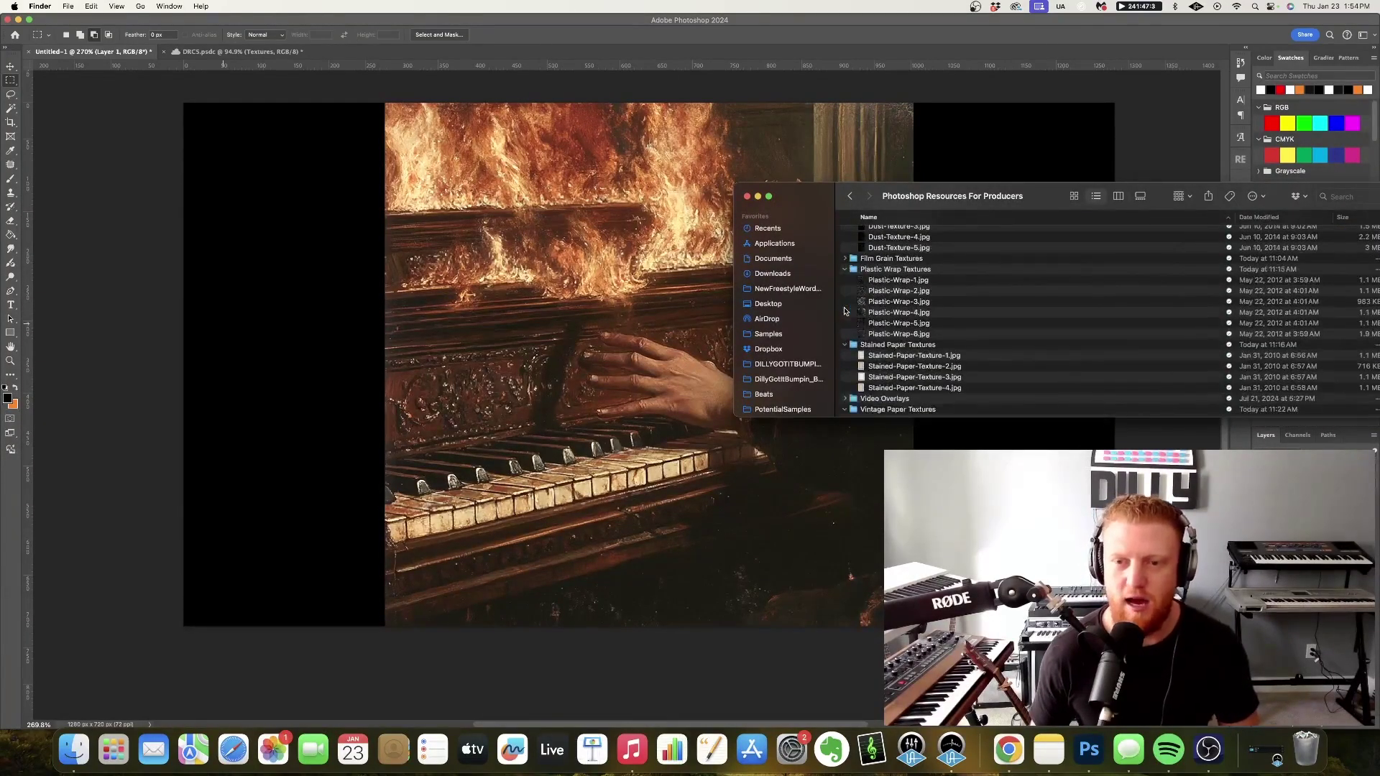
click(846, 259)
scroll(870, 273, down, 6)
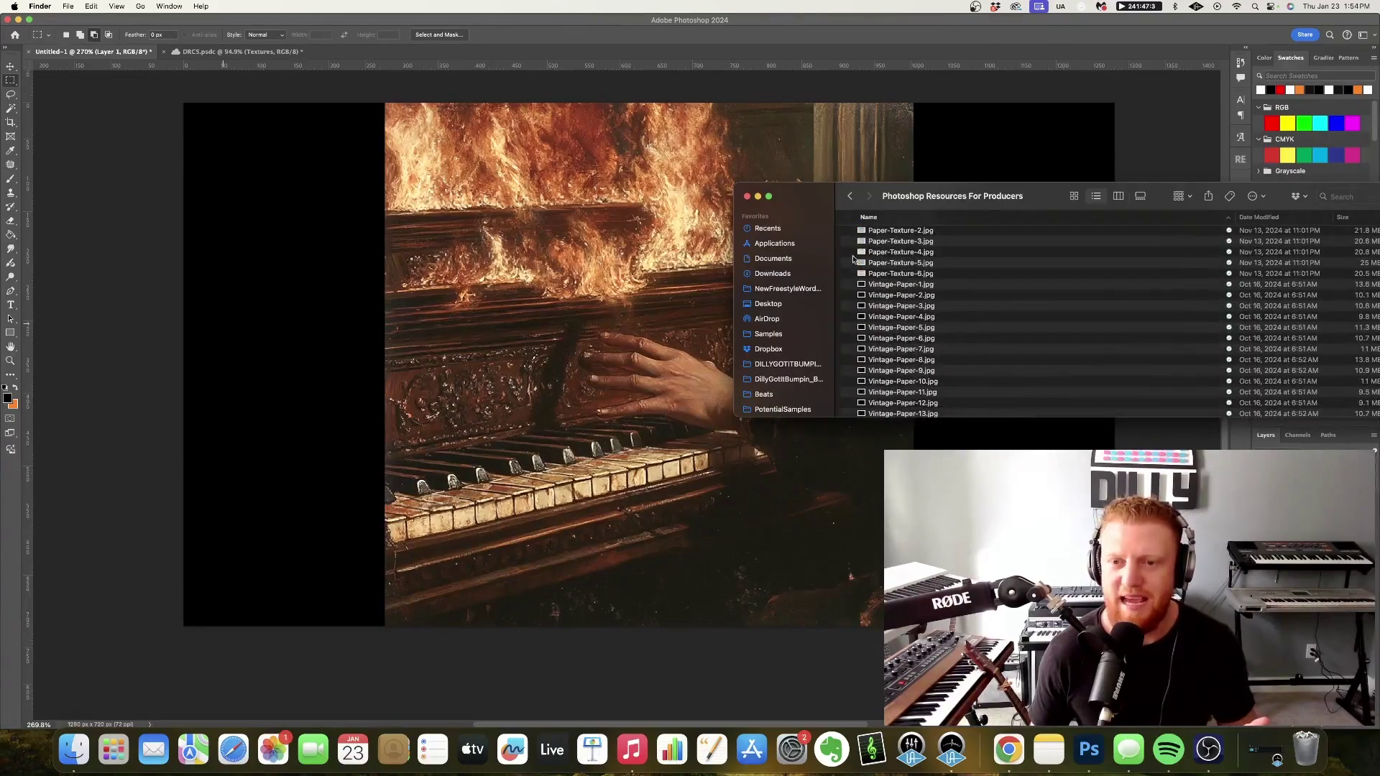
scroll(853, 259, up, 3)
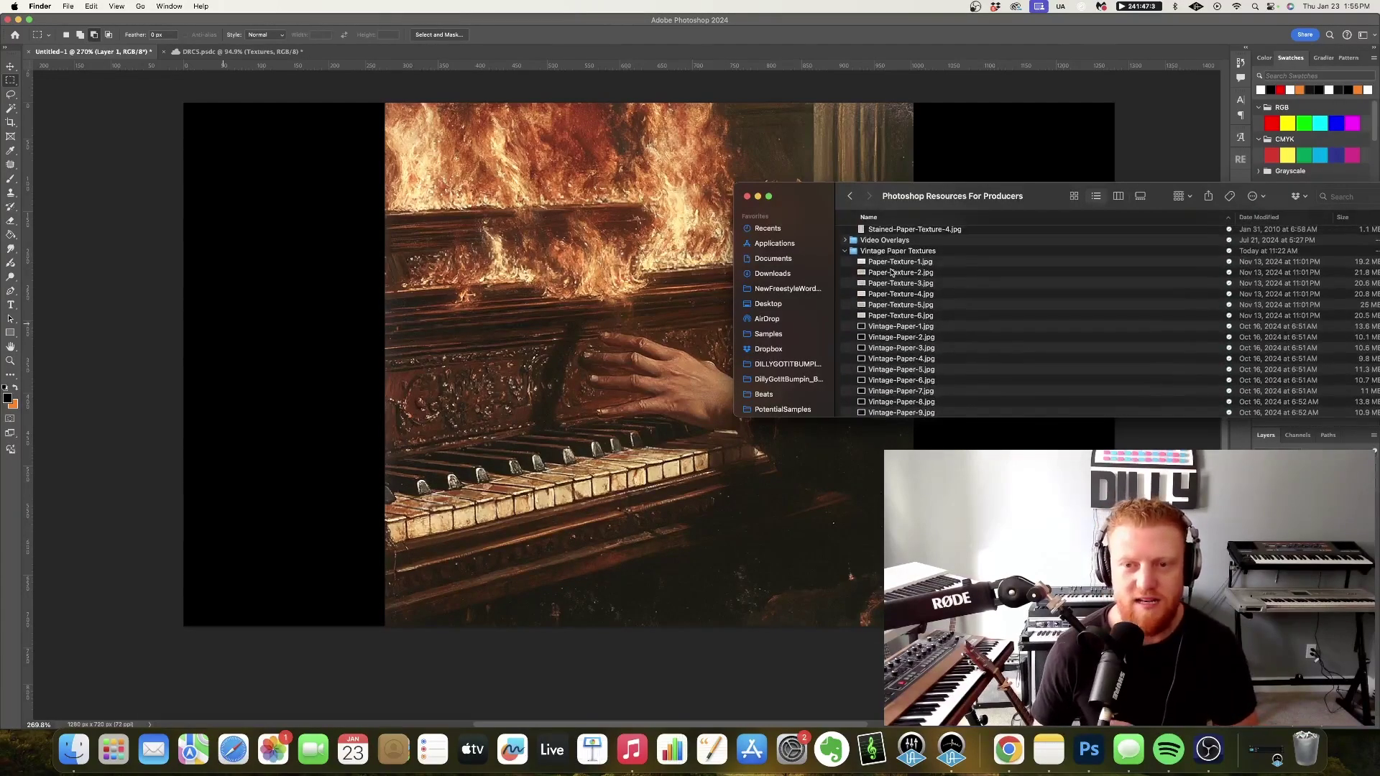
click(891, 272)
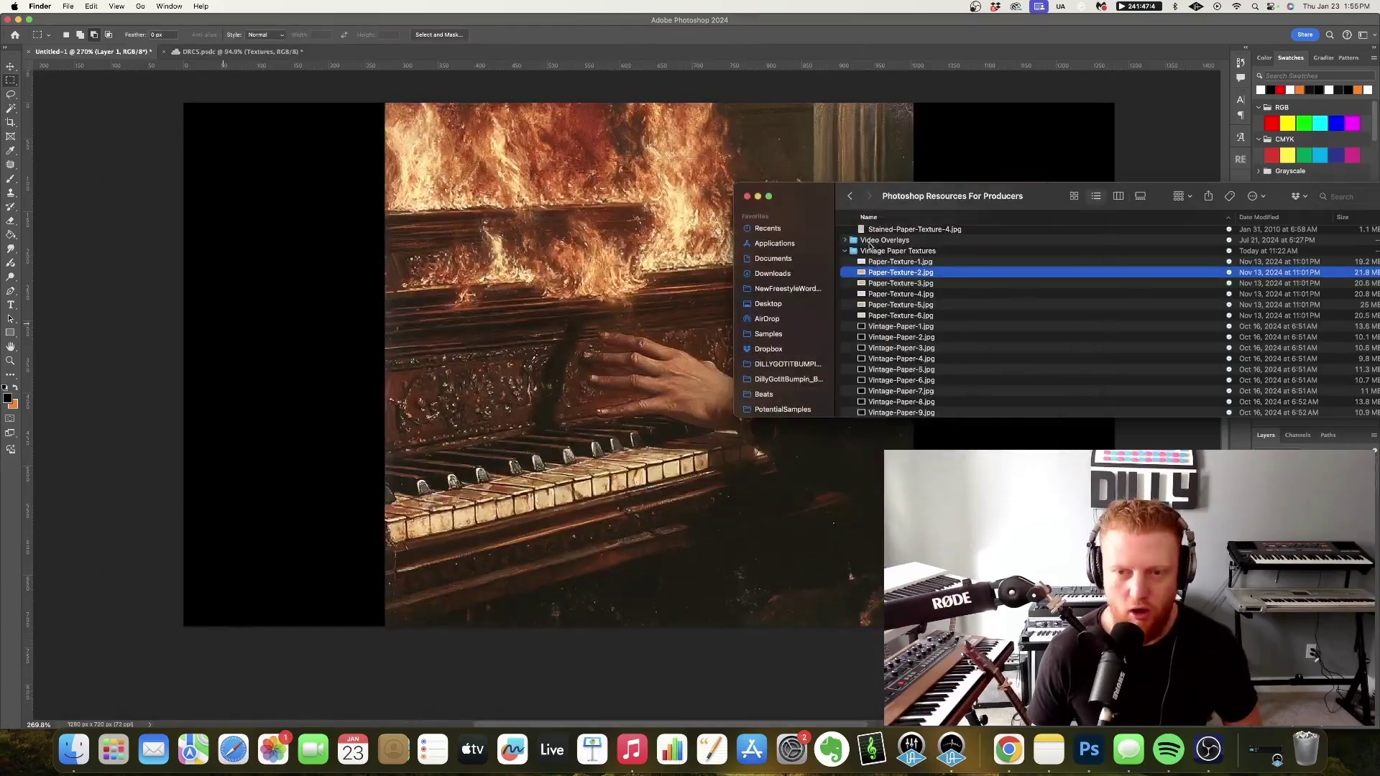
Collapse all expanded texture folders in Photoshop Resources For Producers and close the Finder window.
click(845, 250)
click(844, 266)
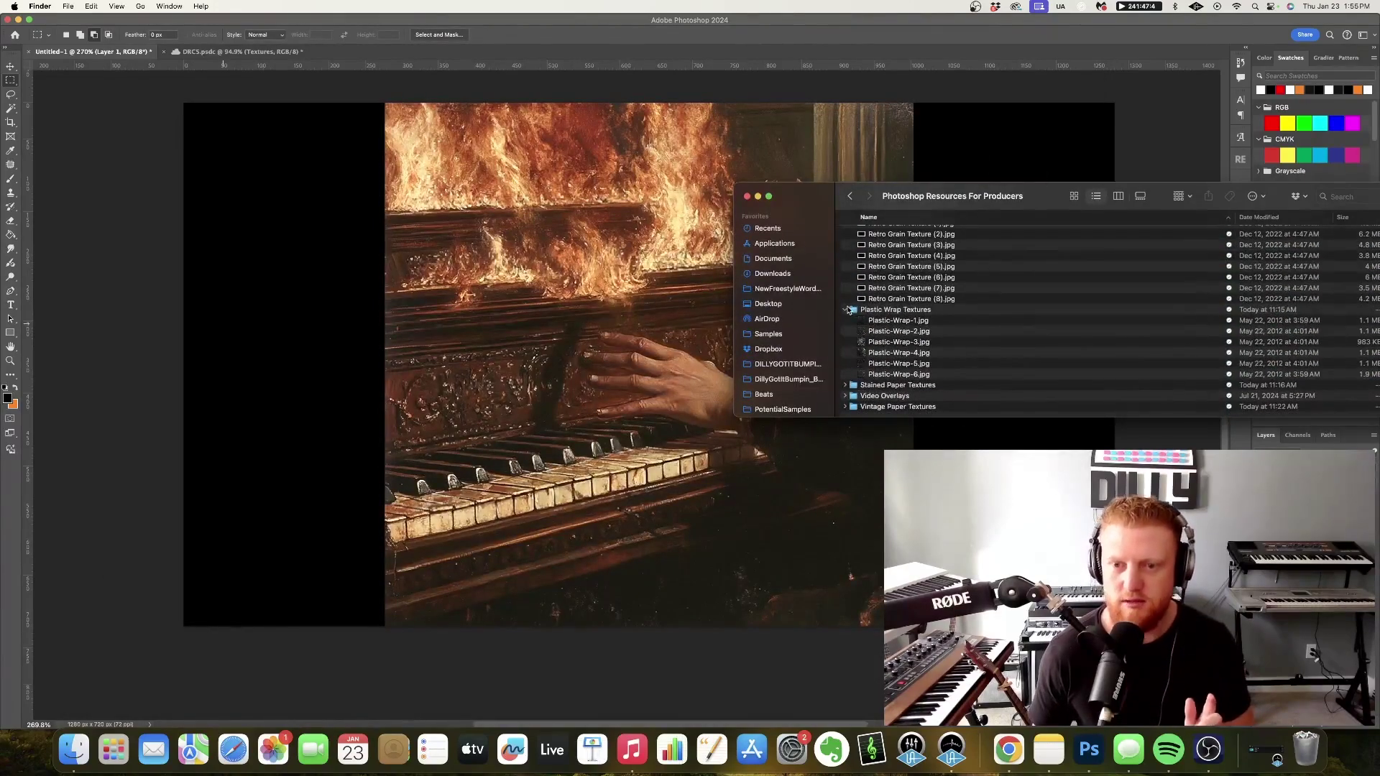
click(846, 278)
click(846, 279)
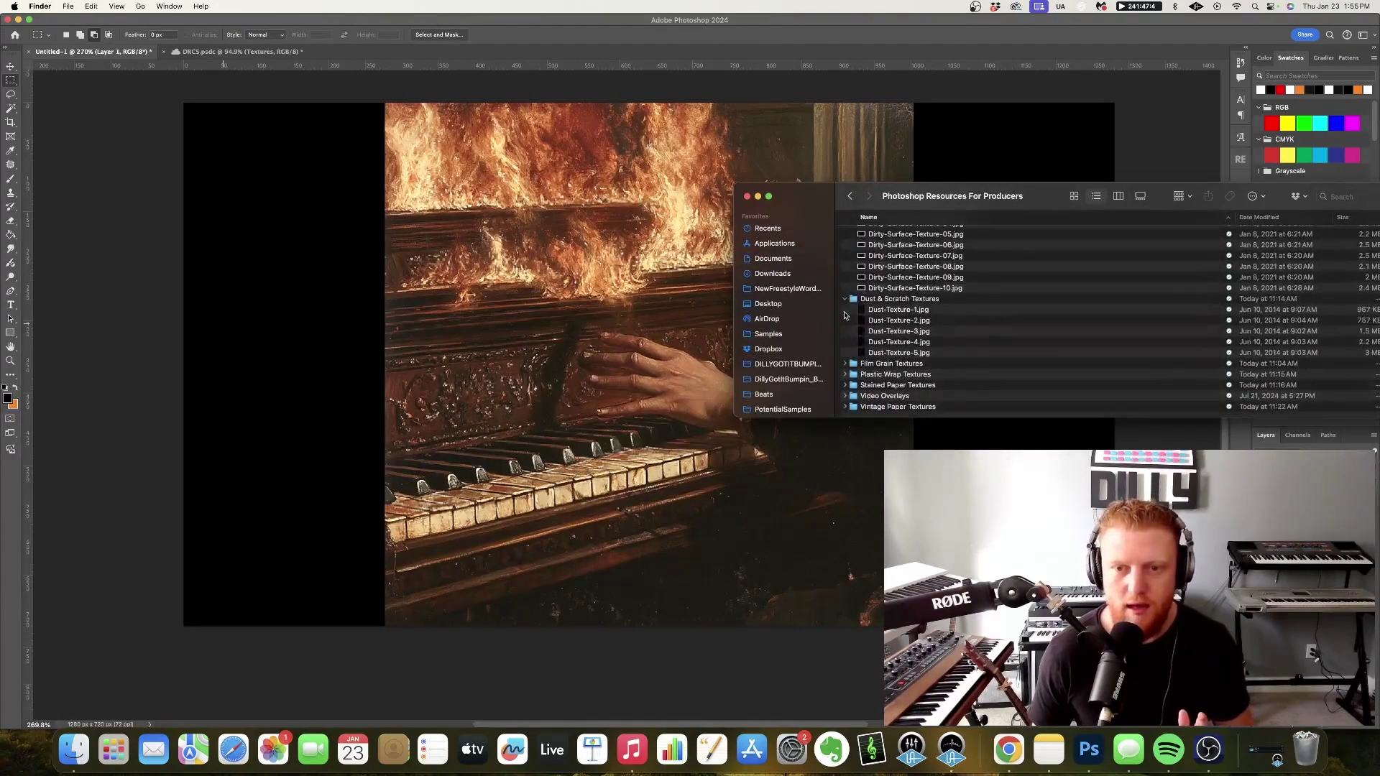
click(847, 280)
click(847, 279)
scroll(846, 281, up, 5)
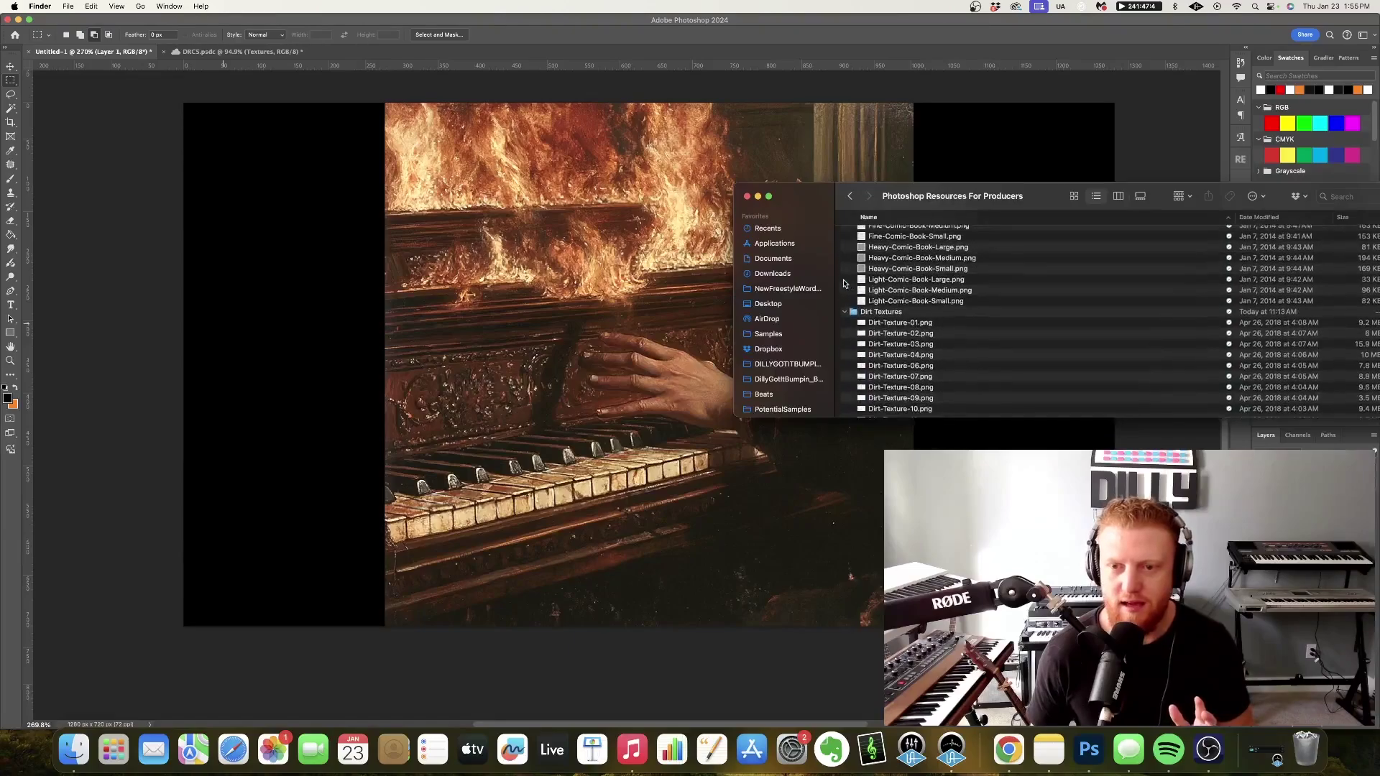
click(844, 234)
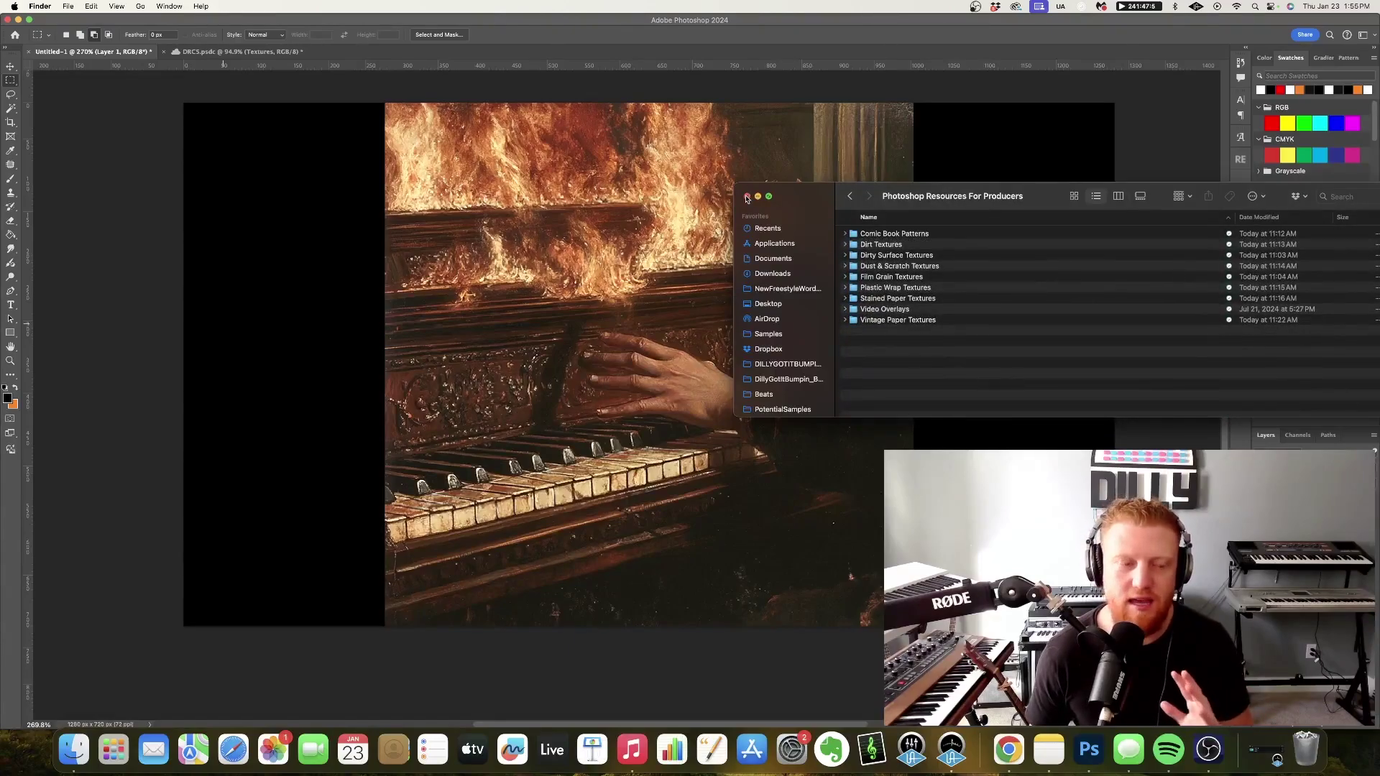
click(747, 197)
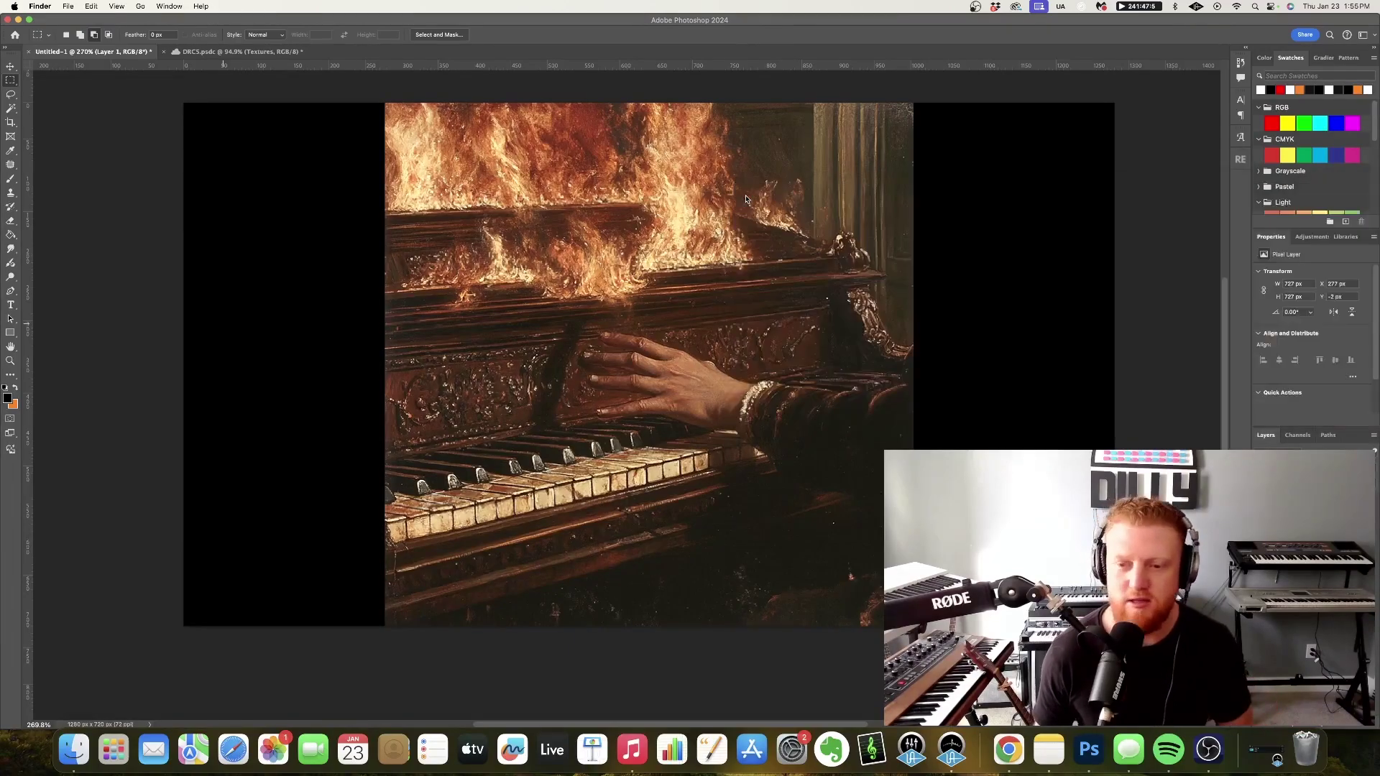